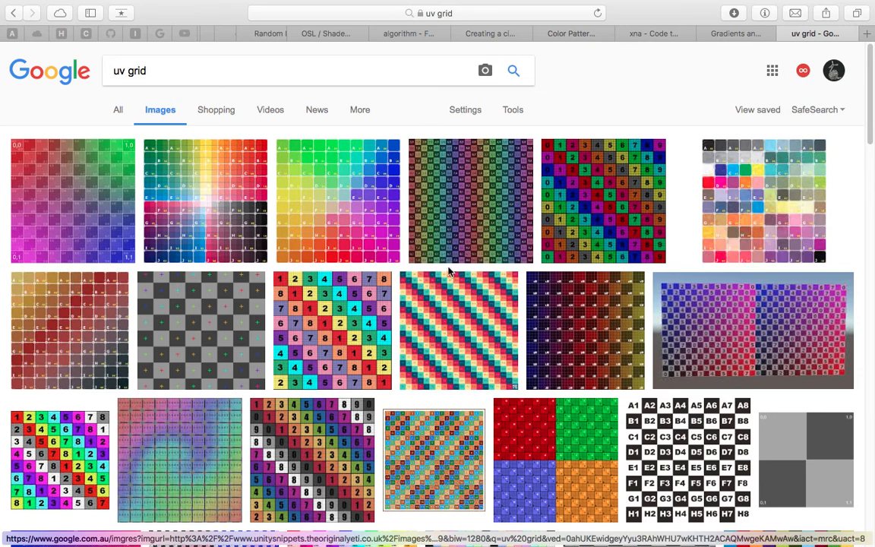
Browse the image search results for UV grid textures to compare the different colour and label patterns
{"action": "scroll", "coordinate": [448, 271], "scroll_direction": "down", "scroll_amount": 5}
{"action": "scroll", "coordinate": [381, 308], "scroll_direction": "down", "scroll_amount": 3}
{"action": "scroll", "coordinate": [344, 272], "scroll_direction": "up", "scroll_amount": 6}
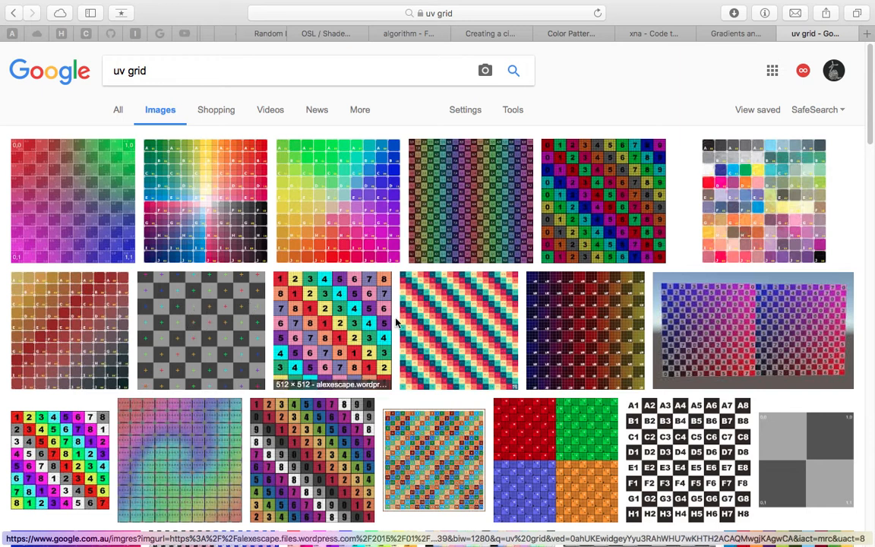
{"action": "scroll", "coordinate": [463, 319], "scroll_direction": "down", "scroll_amount": 5}
{"action": "scroll", "coordinate": [481, 338], "scroll_direction": "down", "scroll_amount": 6}
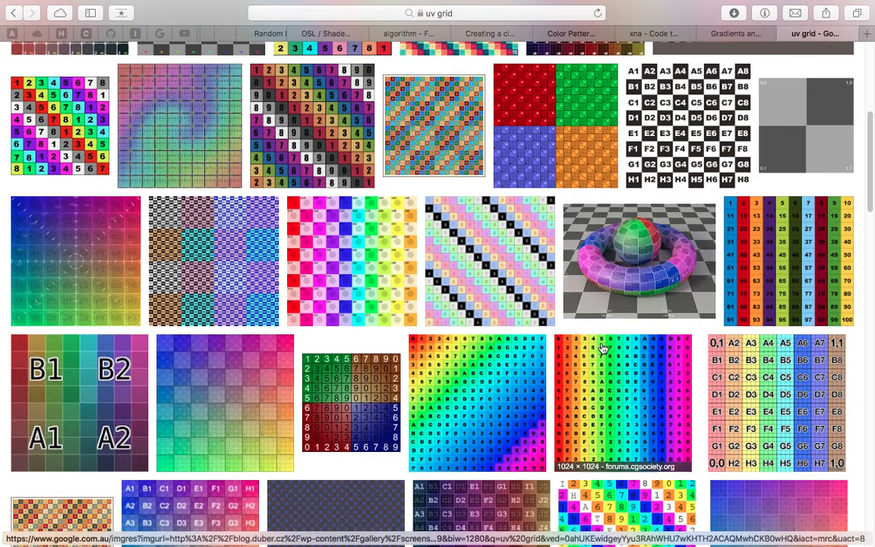
{"action": "scroll", "coordinate": [638, 382], "scroll_direction": "up", "scroll_amount": 10}
{"action": "scroll", "coordinate": [638, 381], "scroll_direction": "down", "scroll_amount": 5}
{"action": "scroll", "coordinate": [630, 395], "scroll_direction": "down", "scroll_amount": 4}
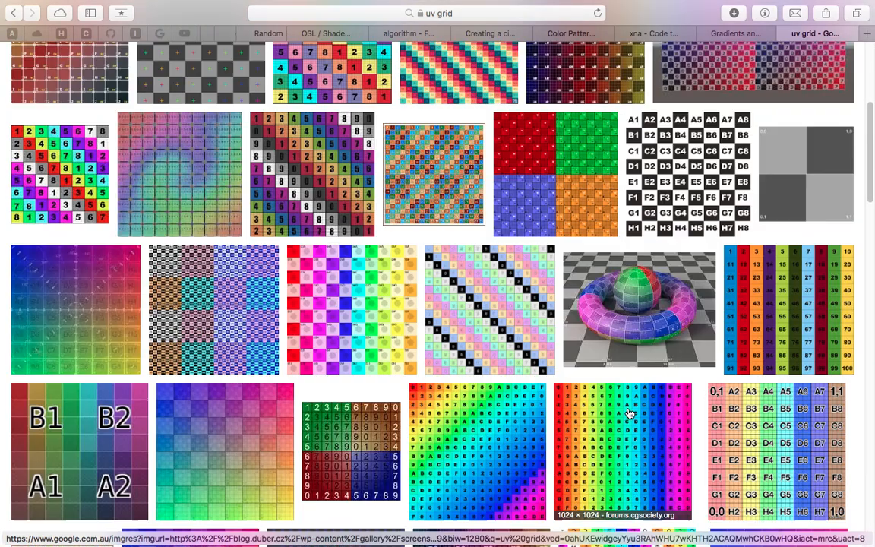
{"action": "scroll", "coordinate": [614, 410], "scroll_direction": "up", "scroll_amount": 4}
{"action": "scroll", "coordinate": [613, 411], "scroll_direction": "up", "scroll_amount": 3}
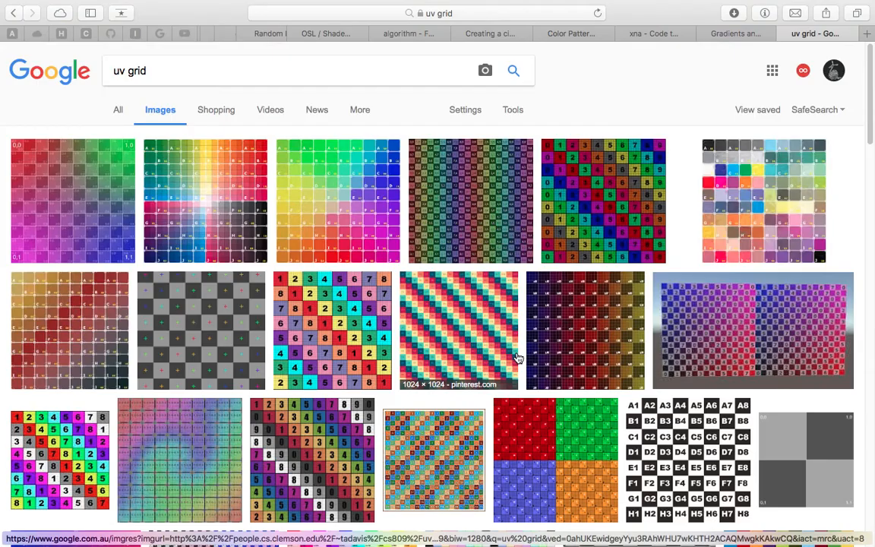
{"action": "scroll", "coordinate": [456, 243], "scroll_direction": "down", "scroll_amount": 3}
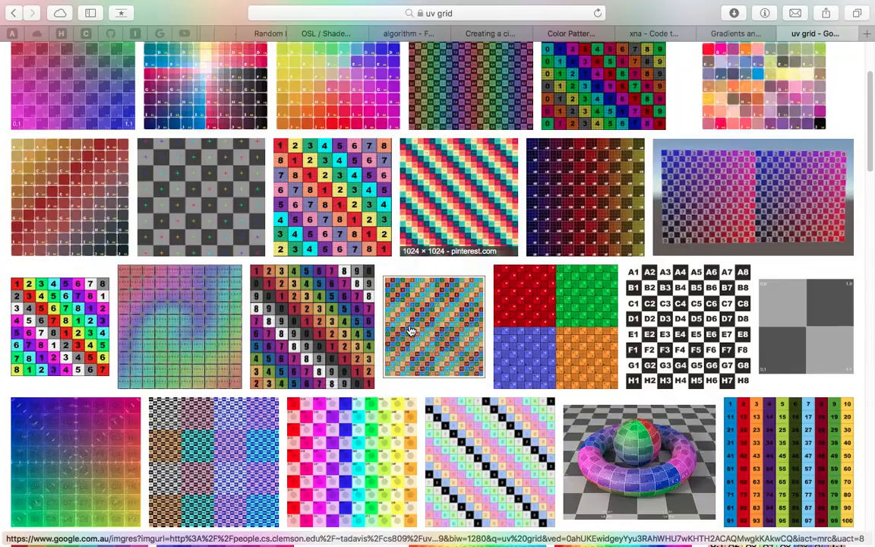
{"action": "scroll", "coordinate": [416, 334], "scroll_direction": "down", "scroll_amount": 6}
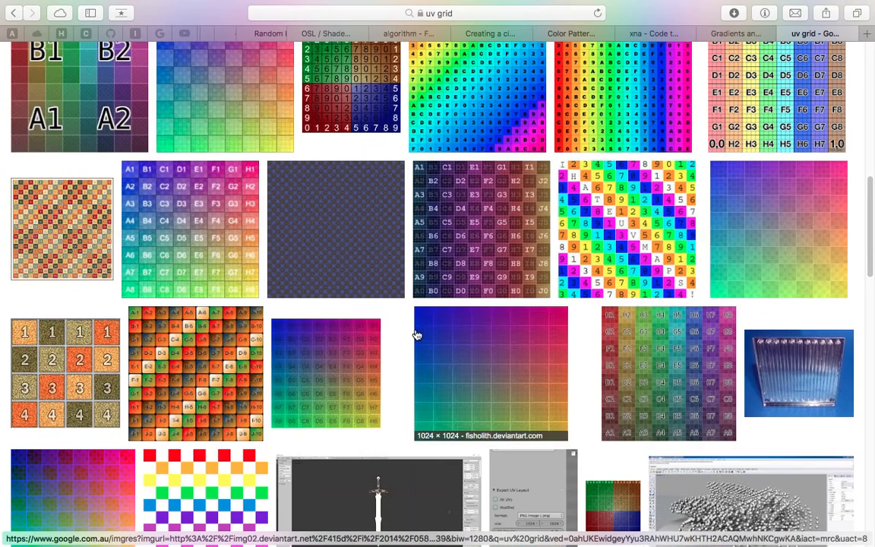
{"action": "scroll", "coordinate": [416, 335], "scroll_direction": "down", "scroll_amount": 5}
{"action": "scroll", "coordinate": [419, 337], "scroll_direction": "down", "scroll_amount": 1}
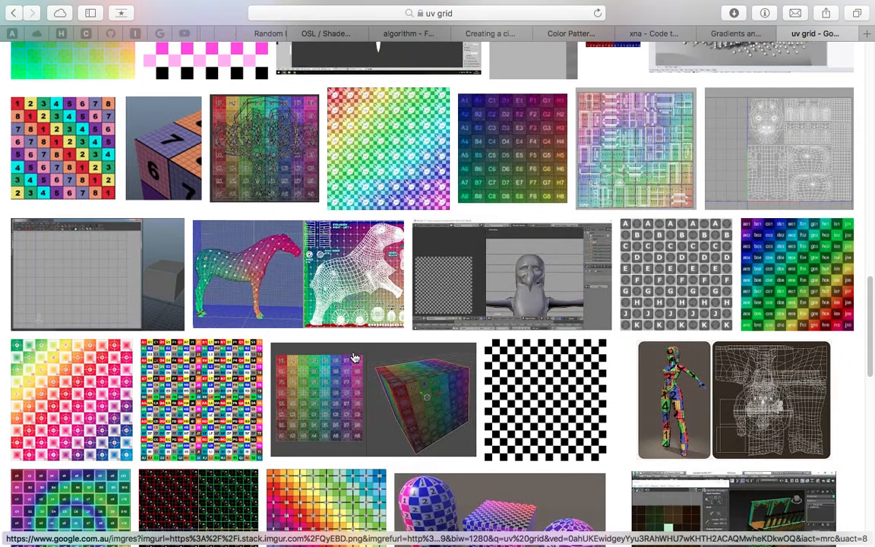
{"action": "scroll", "coordinate": [117, 380], "scroll_direction": "down", "scroll_amount": 5}
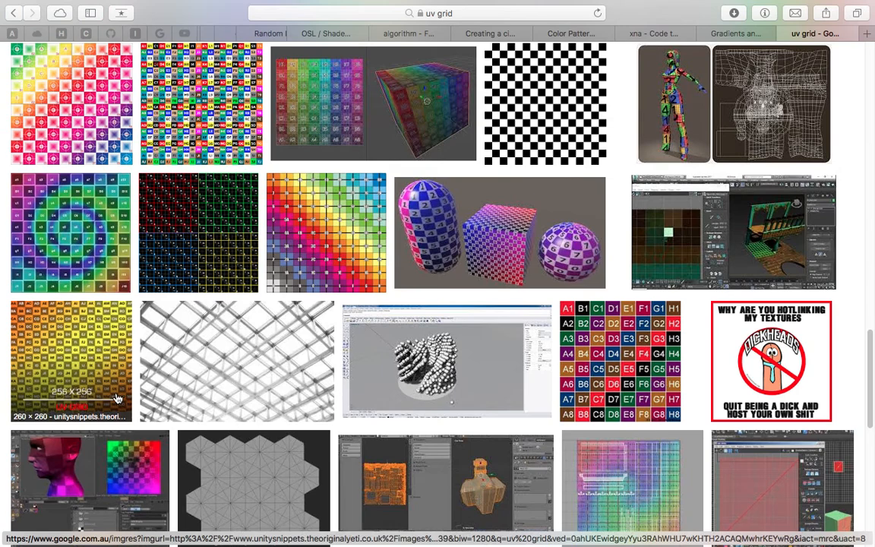
{"action": "scroll", "coordinate": [403, 337], "scroll_direction": "up", "scroll_amount": 10}
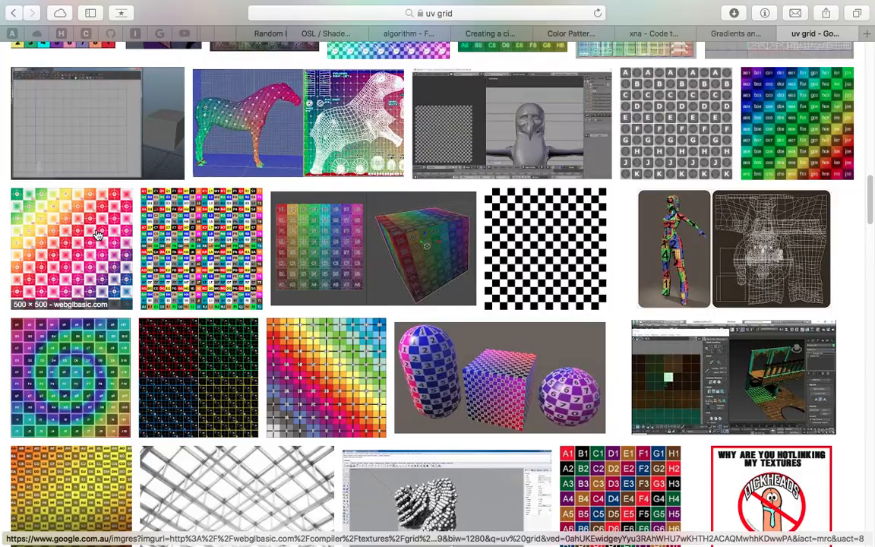
{"action": "scroll", "coordinate": [402, 337], "scroll_direction": "up", "scroll_amount": 15}
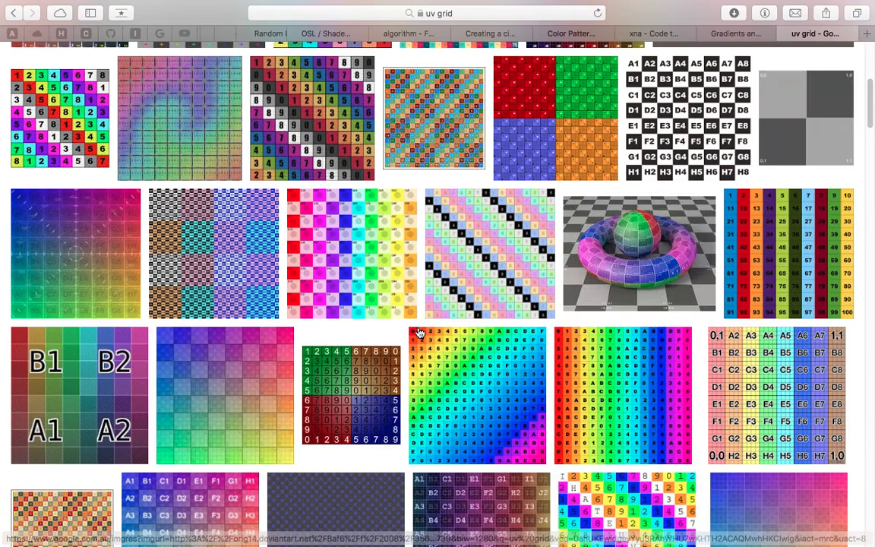
{"action": "scroll", "coordinate": [420, 330], "scroll_direction": "up", "scroll_amount": 3}
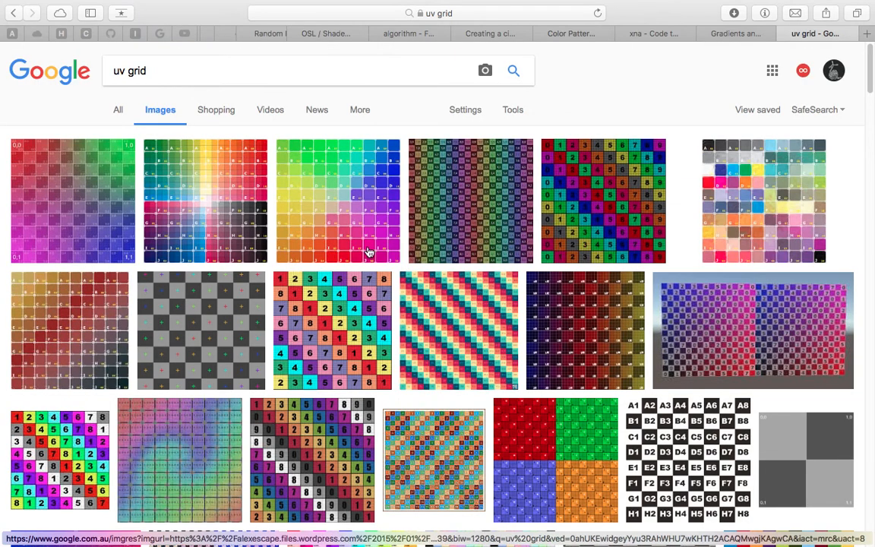
Open the preview of the rainbow lettered grid ash_uvgrid03.jpg and visit its source page, UV Texture Grids
{"action": "left_click", "coordinate": [357, 218]}
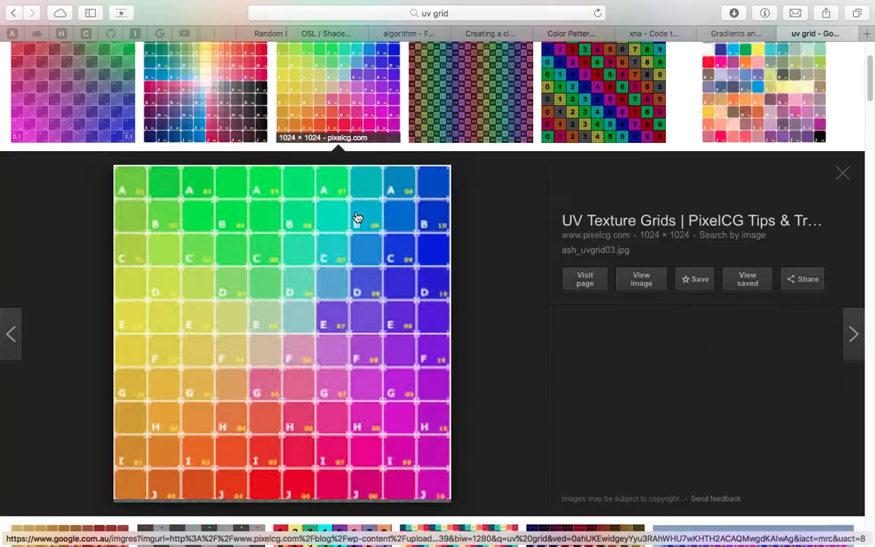
{"action": "left_click", "coordinate": [716, 222]}
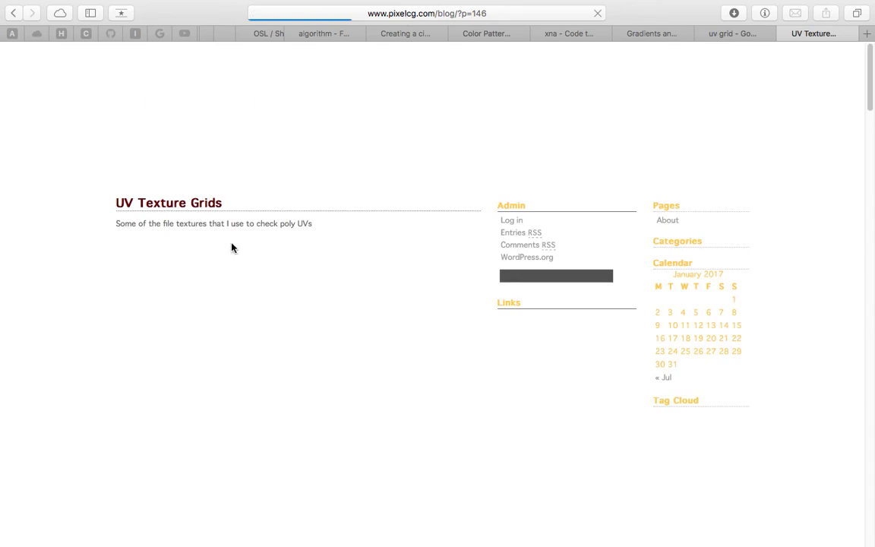
{"action": "scroll", "coordinate": [228, 242], "scroll_direction": "down", "scroll_amount": 2}
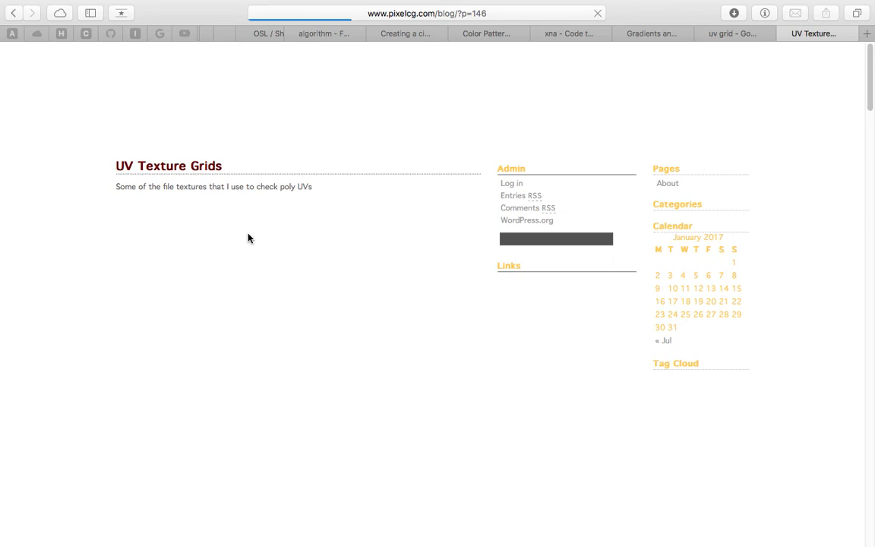
{"action": "scroll", "coordinate": [262, 252], "scroll_direction": "down", "scroll_amount": 5}
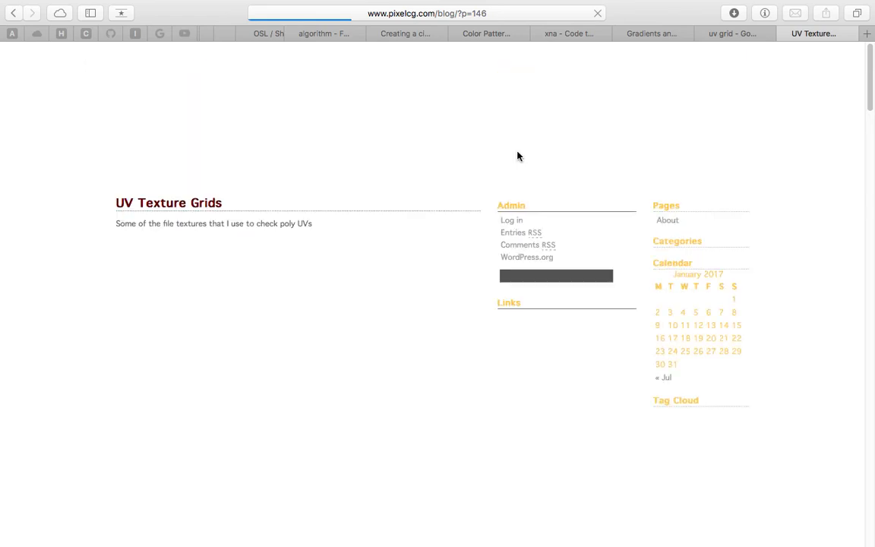
Switch to the desktop and look through the image, video and blend files saved there
{"action": "mouse_move", "coordinate": [53, 6]}
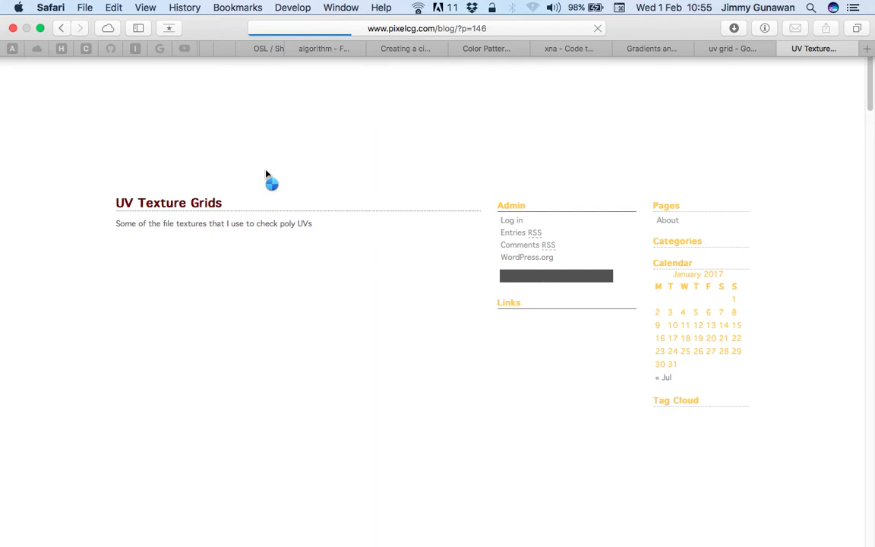
{"action": "left_click", "coordinate": [51, 8]}
{"action": "left_click", "coordinate": [100, 169]}
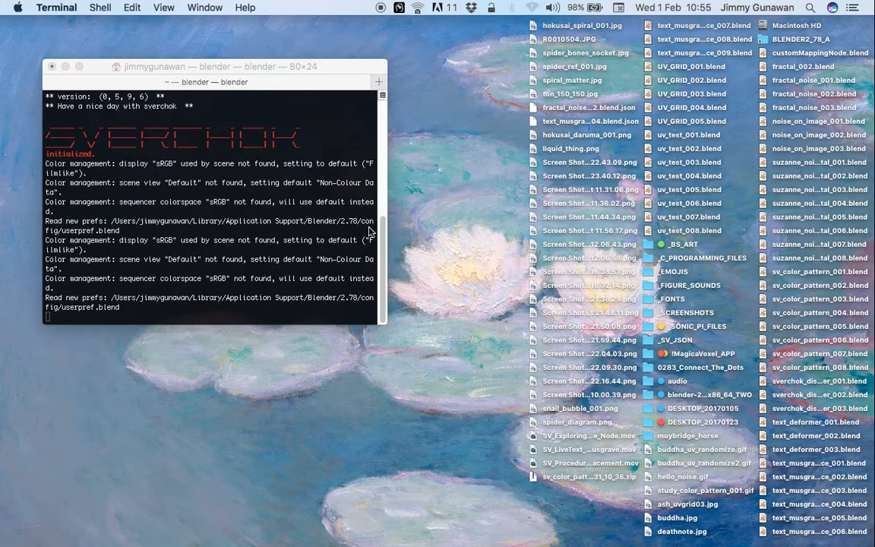
{"action": "left_click", "coordinate": [497, 172]}
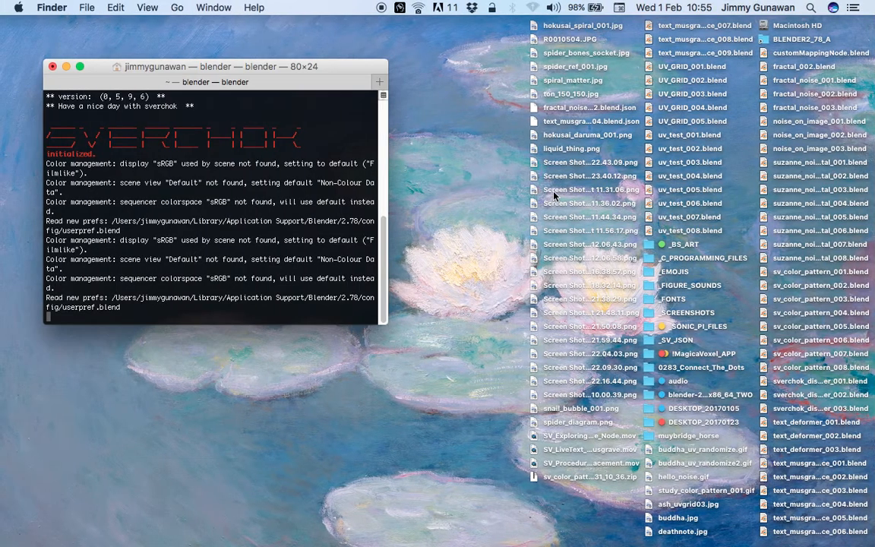
{"action": "left_click", "coordinate": [566, 125]}
{"action": "left_click", "coordinate": [584, 244]}
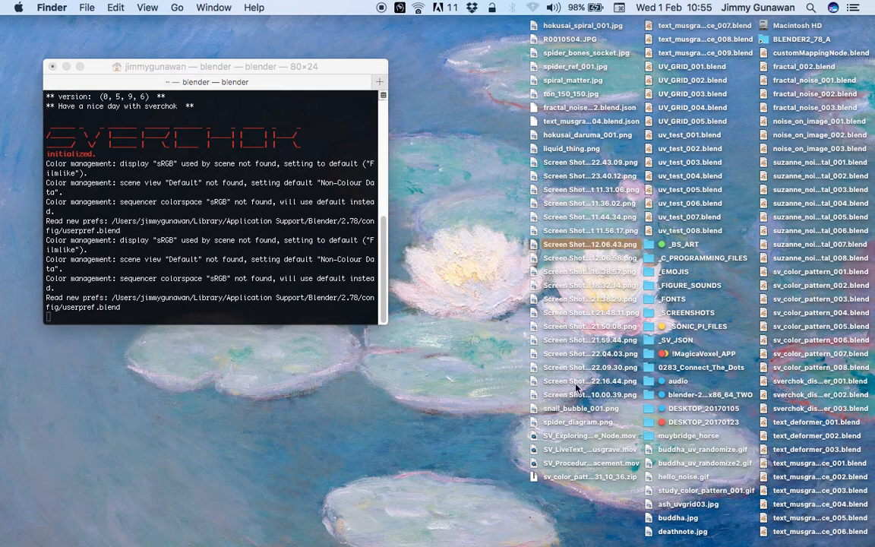
{"action": "left_click", "coordinate": [559, 463]}
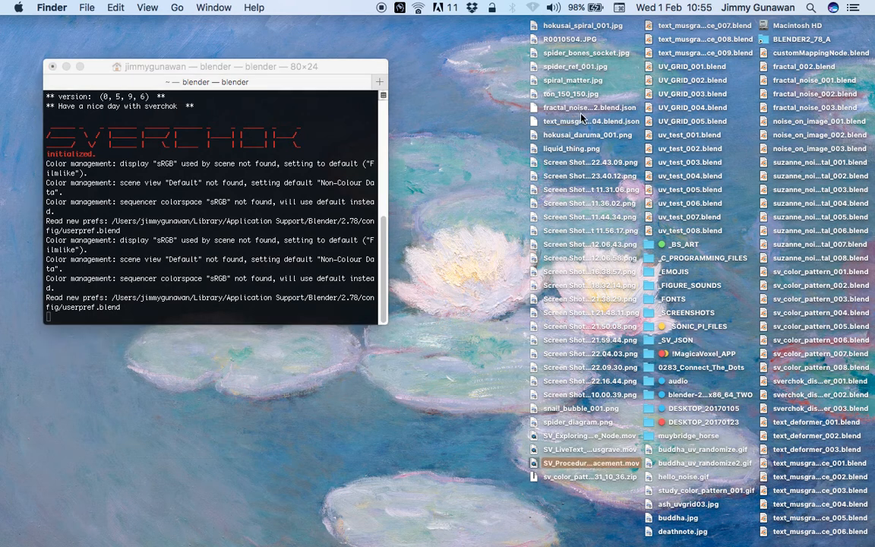
{"action": "left_click", "coordinate": [694, 187]}
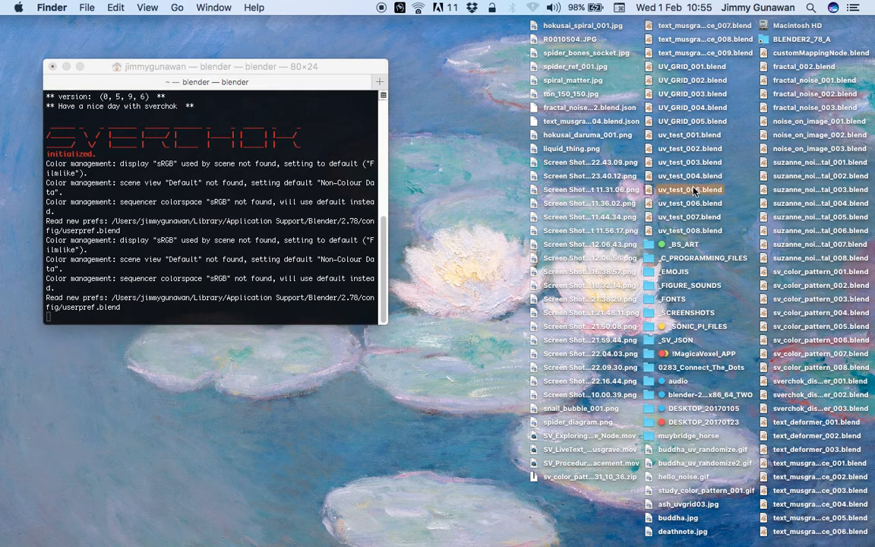
{"action": "left_click", "coordinate": [681, 229]}
{"action": "left_click", "coordinate": [479, 300]}
Switch to Blender and set the render engine to Cycles Render
{"action": "key", "text": "ctrl+Right"}
{"action": "key", "text": "ctrl+Right"}
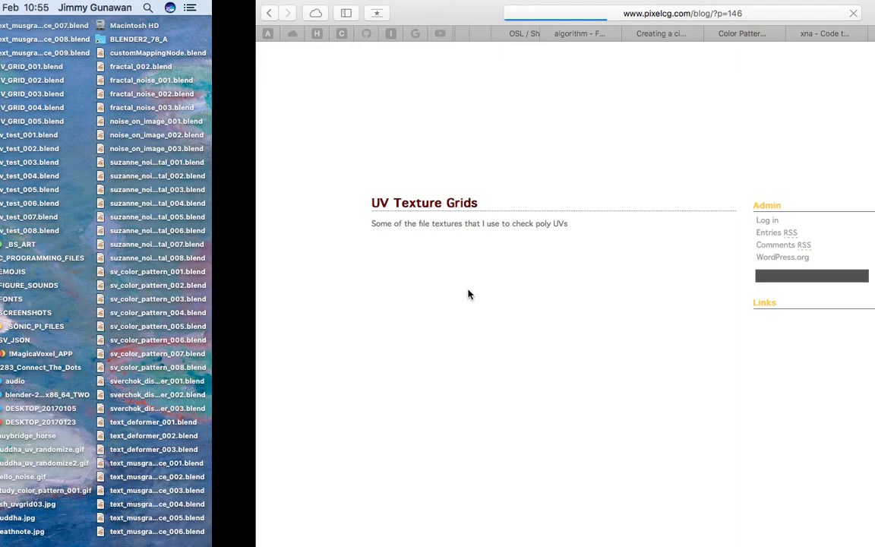
{"action": "left_click", "coordinate": [40, 10]}
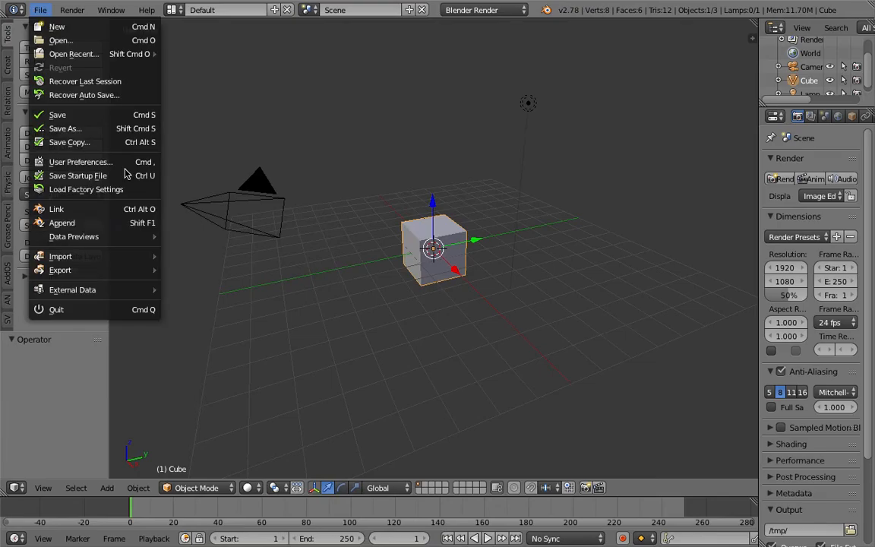
{"action": "mouse_move", "coordinate": [135, 255]}
{"action": "left_click", "coordinate": [465, 79]}
{"action": "middle_click_drag", "start_coordinate": [467, 145], "coordinate": [493, 44]}
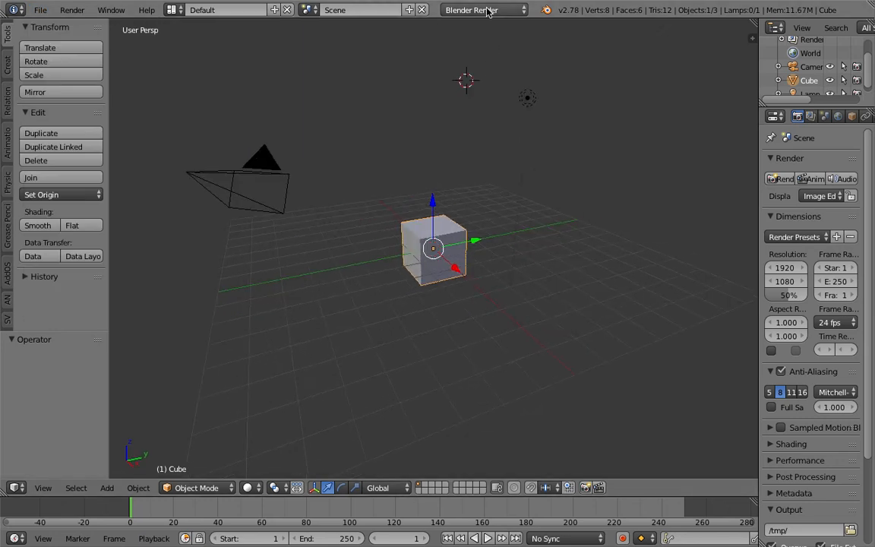
{"action": "left_click", "coordinate": [488, 10]}
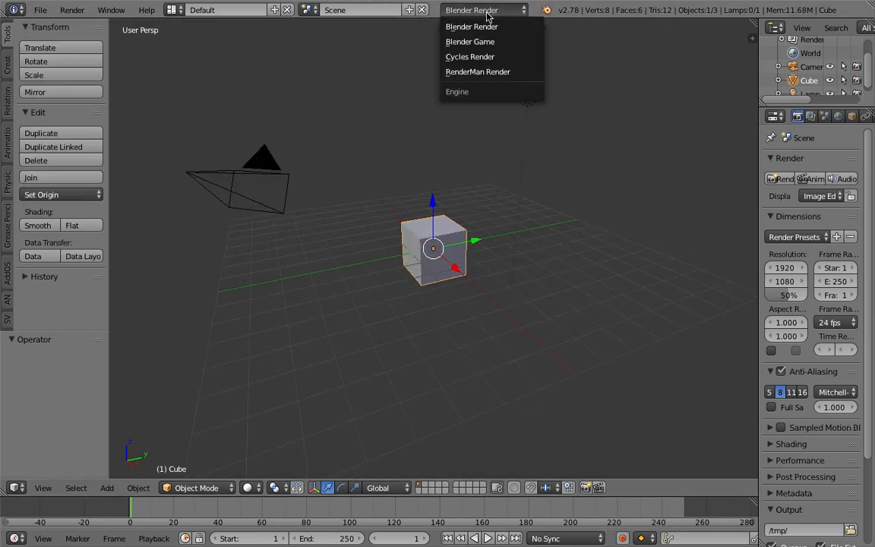
{"action": "left_click", "coordinate": [501, 60]}
Delete every default object in the scene, including the cube, camera and lamp
{"action": "key", "text": "a"}
{"action": "key", "text": "a"}
{"action": "key", "text": "x"}
{"action": "left_click", "coordinate": [457, 178]}
{"action": "middle_click_drag", "start_coordinate": [460, 180], "coordinate": [582, 204]}
{"action": "scroll", "coordinate": [577, 205], "scroll_direction": "down", "scroll_amount": 2}
{"action": "left_click", "coordinate": [528, 221]}
{"action": "middle_click_drag", "start_coordinate": [529, 206], "coordinate": [490, 200]}
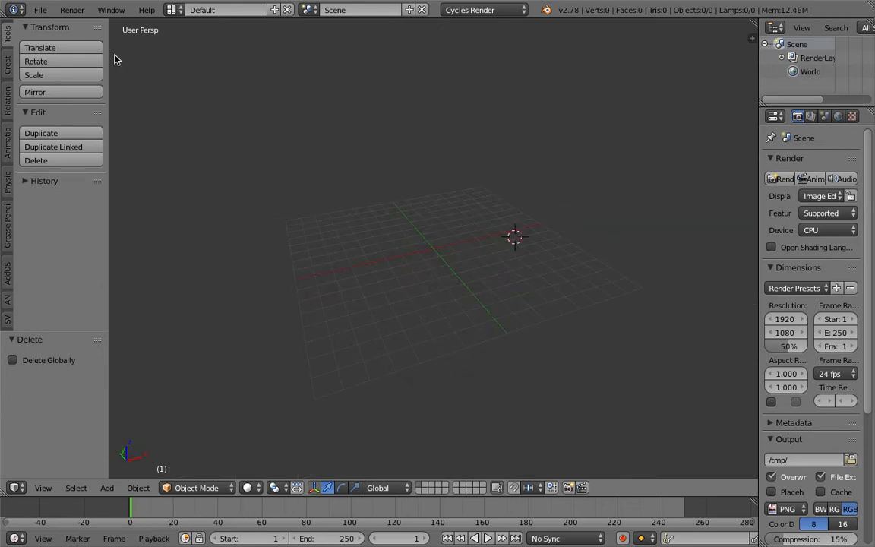
Start an Images as Planes import and set its Cycles material to Emission
{"action": "left_click", "coordinate": [42, 11]}
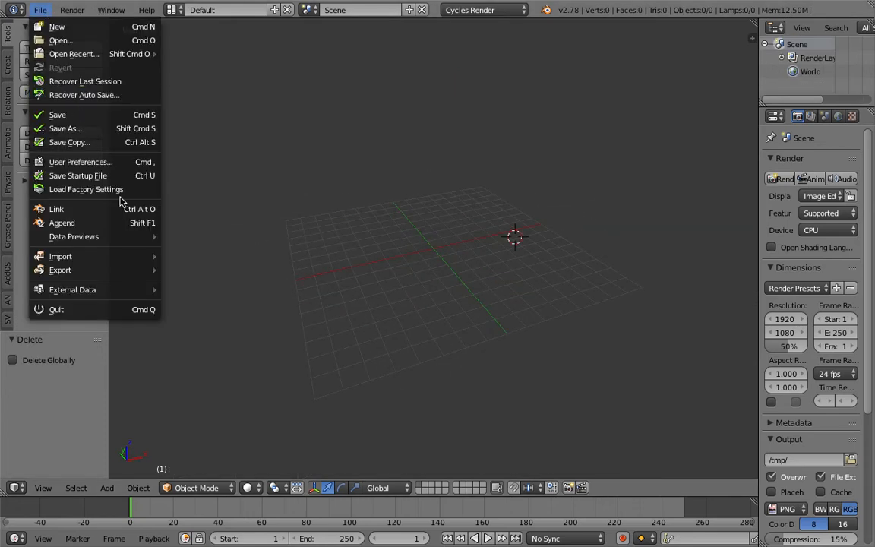
{"action": "mouse_move", "coordinate": [122, 255]}
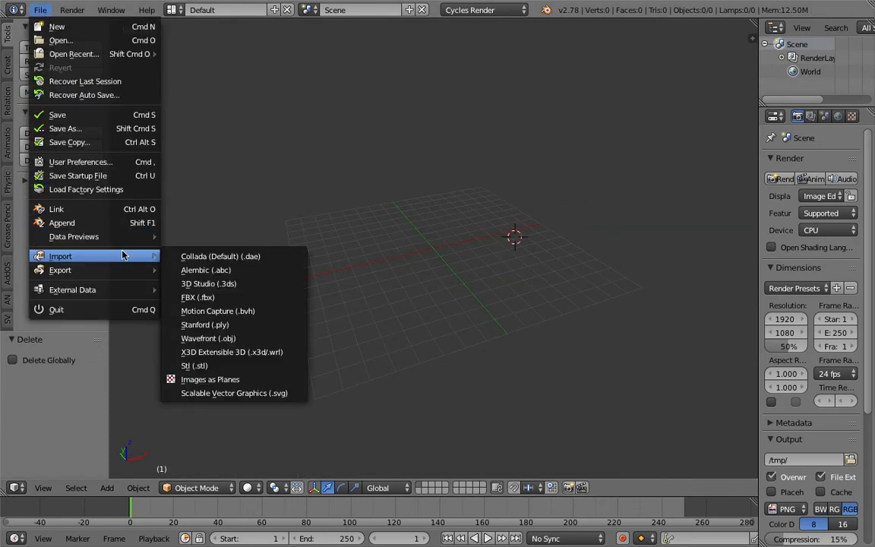
{"action": "left_click", "coordinate": [244, 379]}
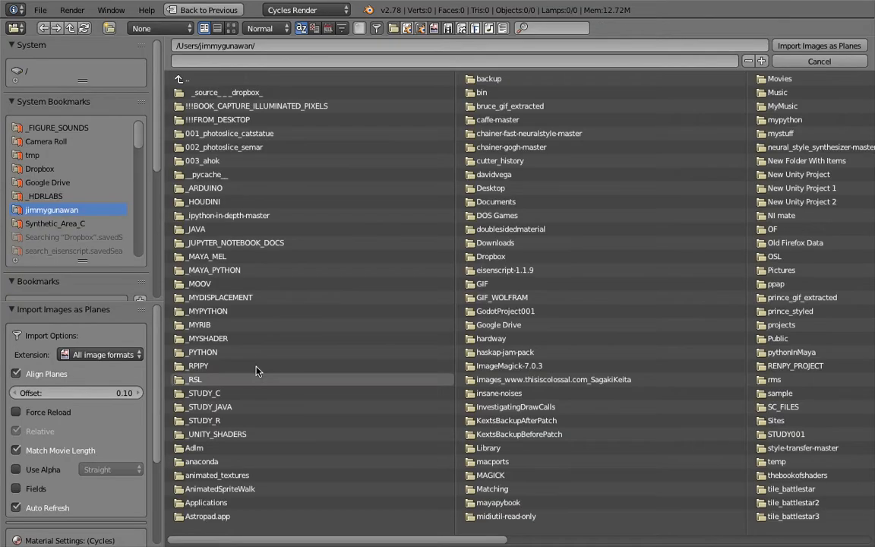
{"action": "scroll", "coordinate": [114, 395], "scroll_direction": "down", "scroll_amount": 5}
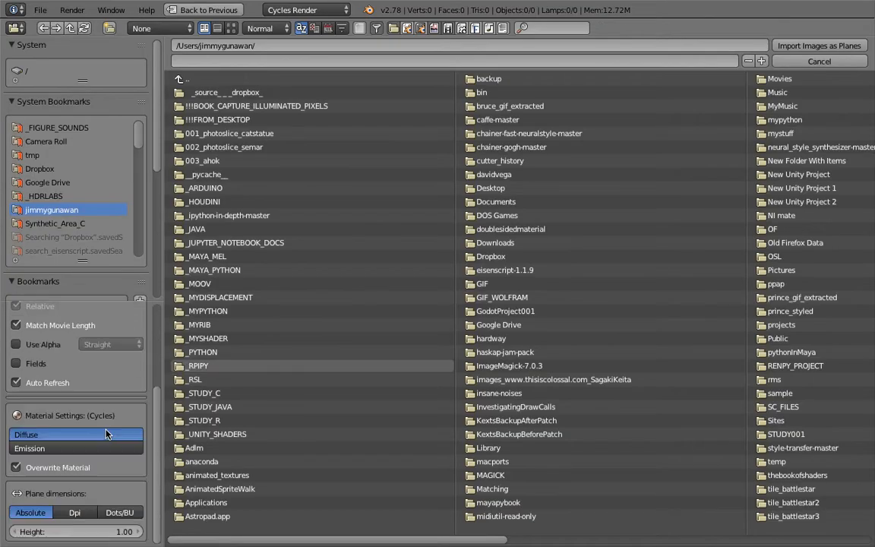
{"action": "left_click", "coordinate": [43, 449]}
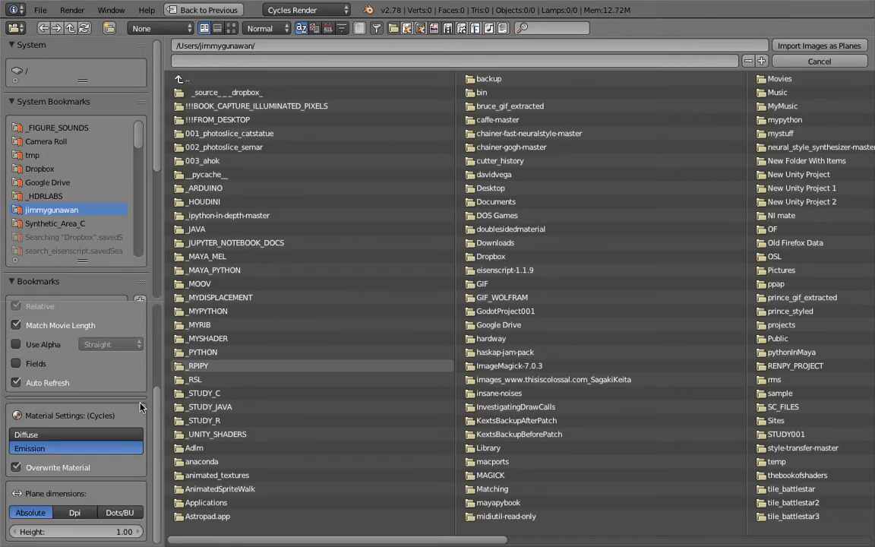
Import ash_uvgrid03.jpg from the Desktop folder as an image plane
{"action": "scroll", "coordinate": [81, 181], "scroll_direction": "down", "scroll_amount": 3}
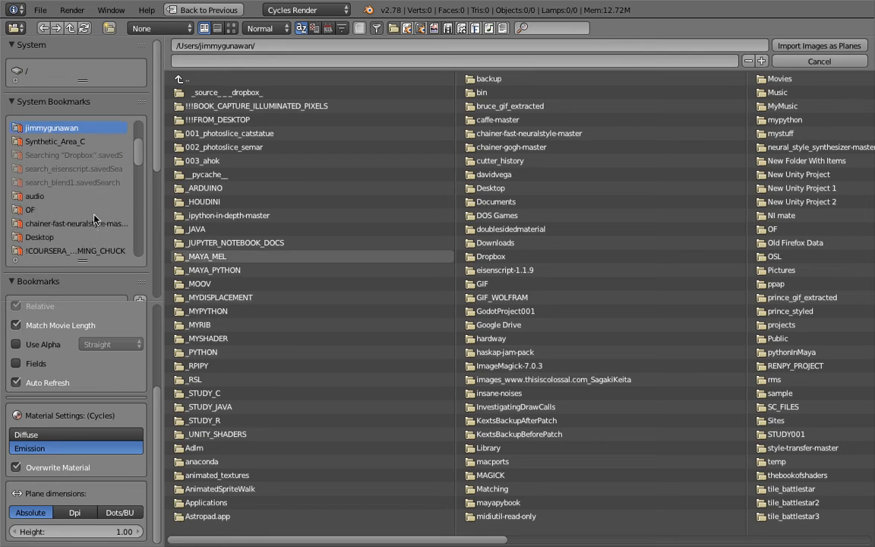
{"action": "left_click", "coordinate": [92, 239]}
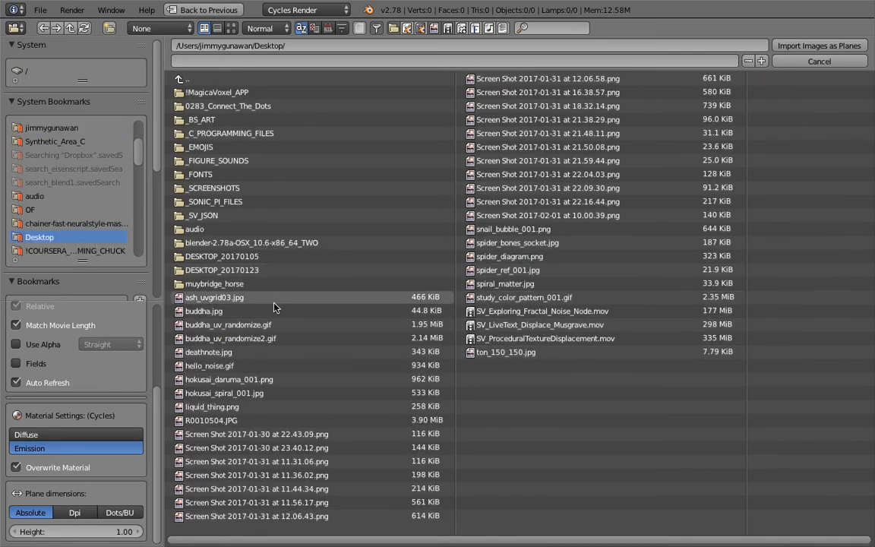
{"action": "left_click", "coordinate": [245, 302]}
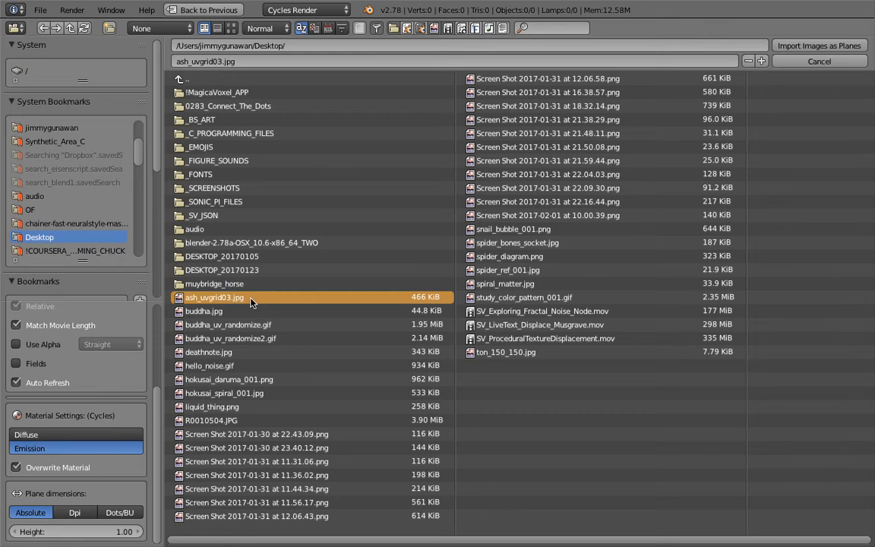
{"action": "left_click", "coordinate": [808, 47]}
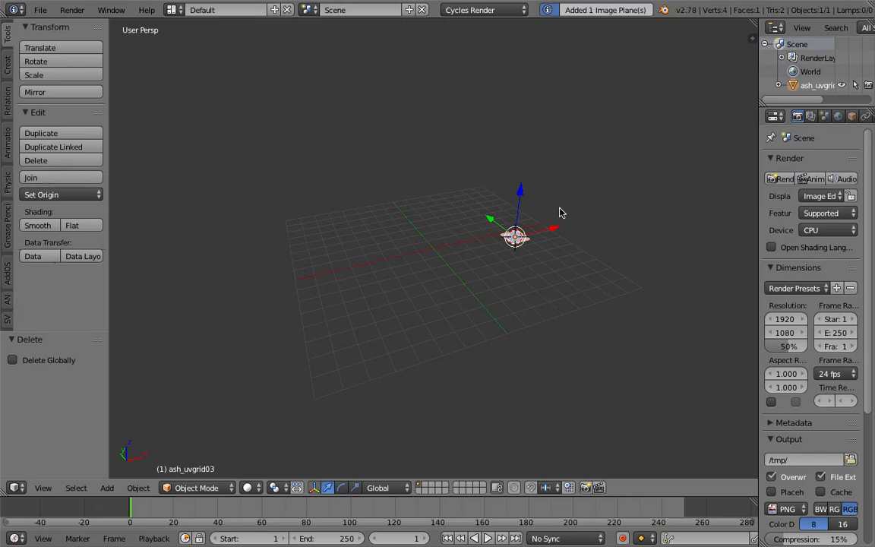
Clear the UV grid plane's location and set the viewport shading to Texture
{"action": "key", "text": "alt+g"}
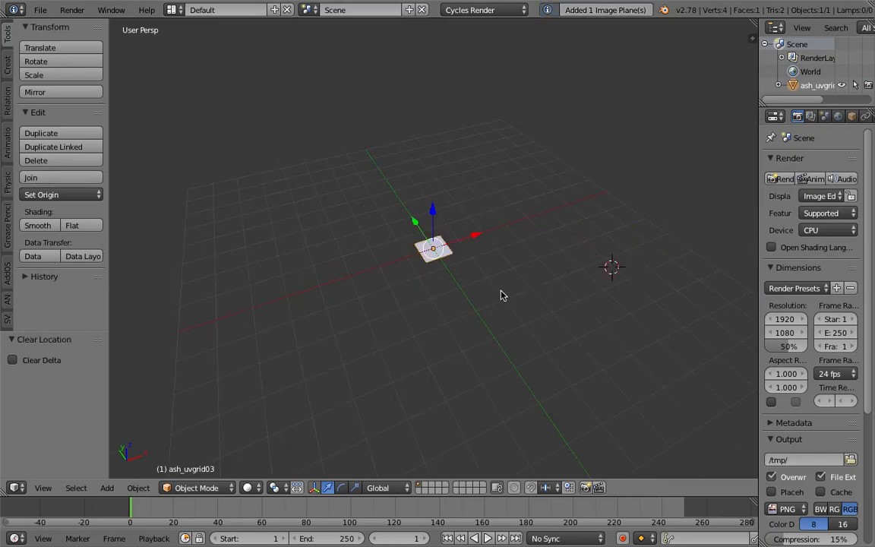
{"action": "scroll", "coordinate": [486, 291], "scroll_direction": "up", "scroll_amount": 3}
{"action": "middle_click_drag", "start_coordinate": [476, 287], "coordinate": [518, 291]}
{"action": "left_click", "coordinate": [256, 490]}
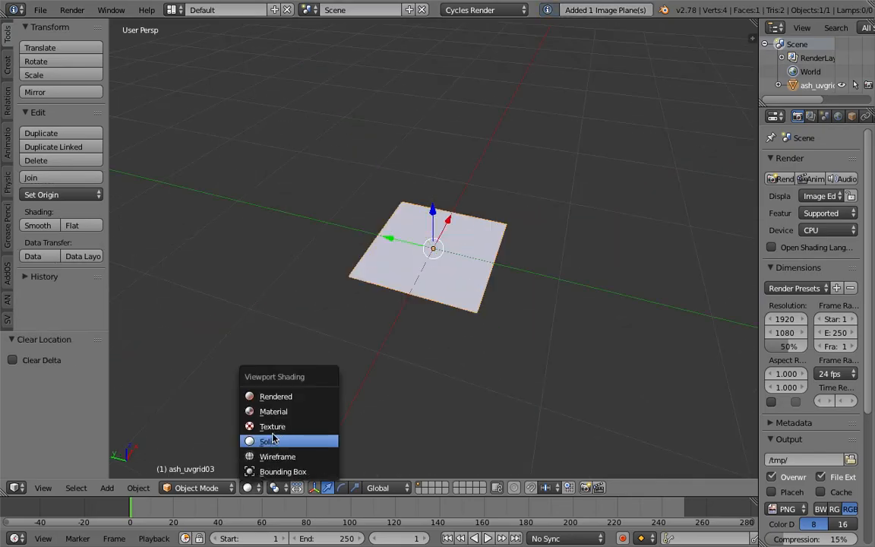
{"action": "left_click", "coordinate": [269, 374]}
{"action": "mouse_move", "coordinate": [357, 353]}
{"action": "middle_mouse_down"}
{"action": "mouse_move", "coordinate": [410, 390]}
{"action": "mouse_move", "coordinate": [315, 334]}
{"action": "middle_mouse_up"}
{"action": "scroll", "coordinate": [410, 391], "scroll_direction": "up", "scroll_amount": 3}
Save the scene to the Desktop as a new file named uv_manipulation_001
{"action": "left_click", "coordinate": [40, 10]}
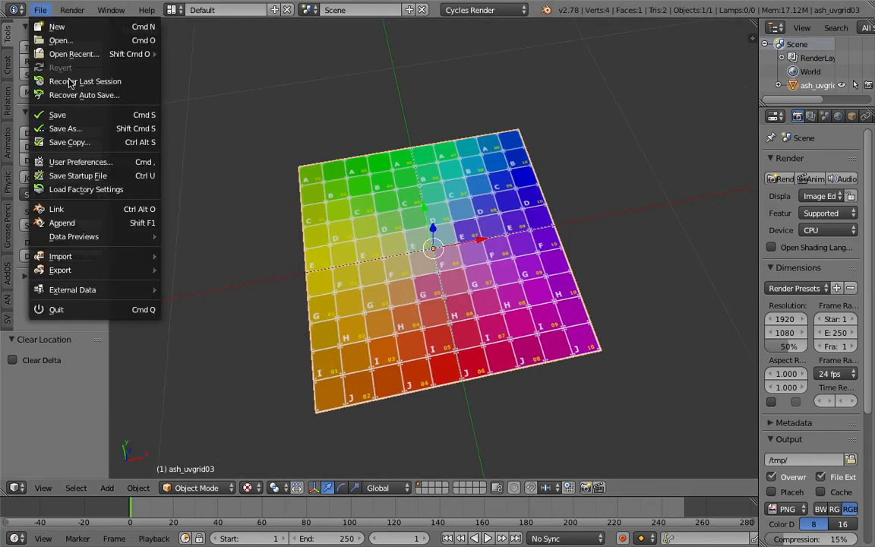
{"action": "left_click", "coordinate": [65, 128]}
{"action": "left_click", "coordinate": [269, 61]}
{"action": "type", "text": "uv_manipula"}
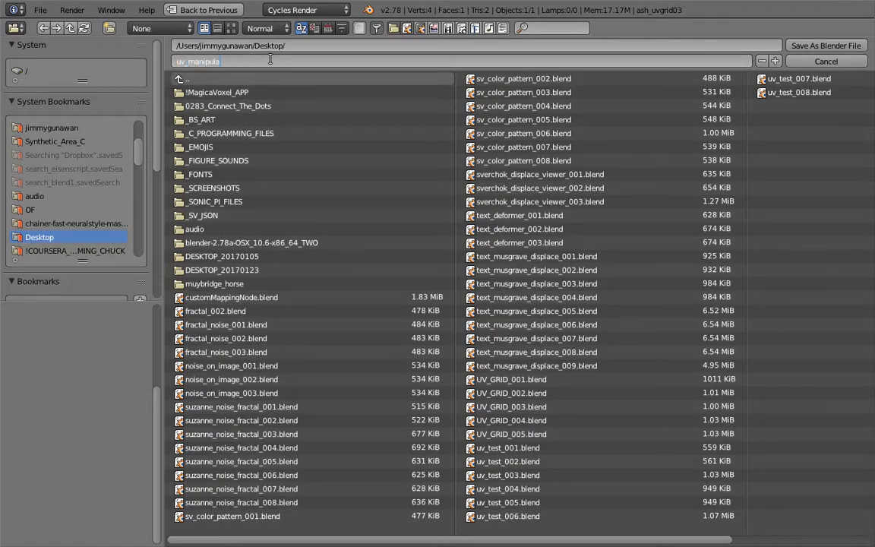
{"action": "type", "text": "tion_001"}
{"action": "key", "text": "Return"}
{"action": "left_click", "coordinate": [793, 45]}
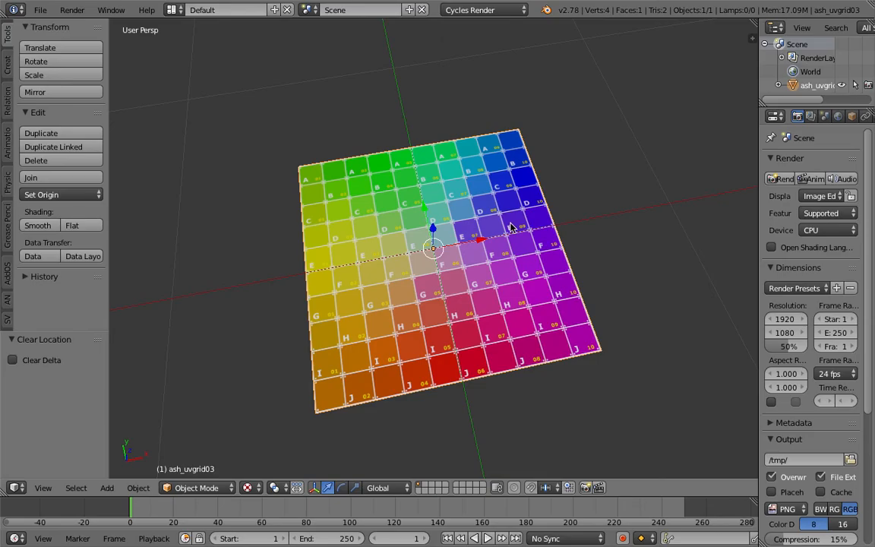
Switch to the Compositing screen layout and set its 3D view shading to Texture
{"action": "middle_click_drag", "start_coordinate": [512, 227], "coordinate": [486, 214]}
{"action": "middle_click_drag", "start_coordinate": [443, 250], "coordinate": [425, 271]}
{"action": "scroll", "coordinate": [430, 244], "scroll_direction": "down", "scroll_amount": 2}
{"action": "scroll", "coordinate": [431, 248], "scroll_direction": "up", "scroll_amount": 2}
{"action": "scroll", "coordinate": [437, 250], "scroll_direction": "down", "scroll_amount": 2}
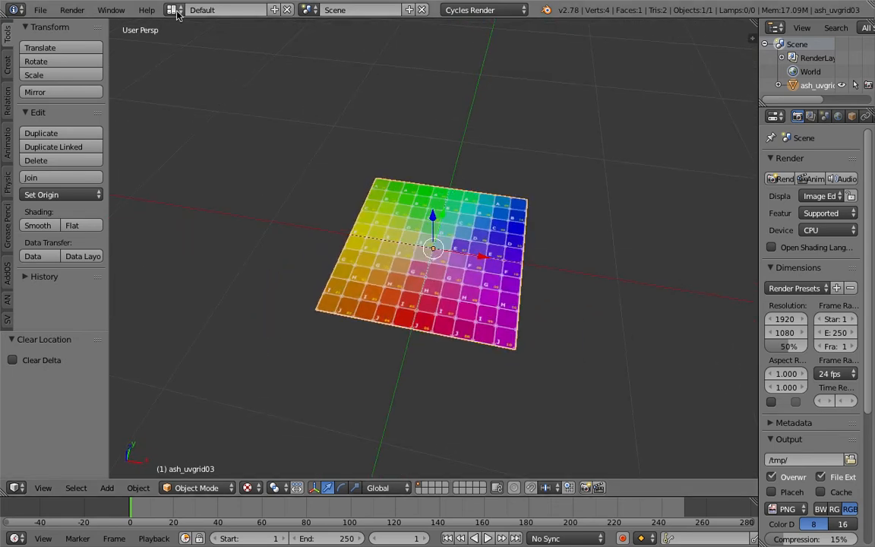
{"action": "left_click", "coordinate": [172, 10]}
{"action": "left_click", "coordinate": [192, 58]}
{"action": "scroll", "coordinate": [573, 394], "scroll_direction": "up", "scroll_amount": 5}
{"action": "left_click", "coordinate": [605, 538]}
{"action": "left_click", "coordinate": [627, 477]}
{"action": "mouse_move", "coordinate": [627, 477]}
{"action": "middle_mouse_down"}
{"action": "mouse_move", "coordinate": [577, 463]}
{"action": "mouse_move", "coordinate": [596, 372]}
{"action": "middle_mouse_up"}
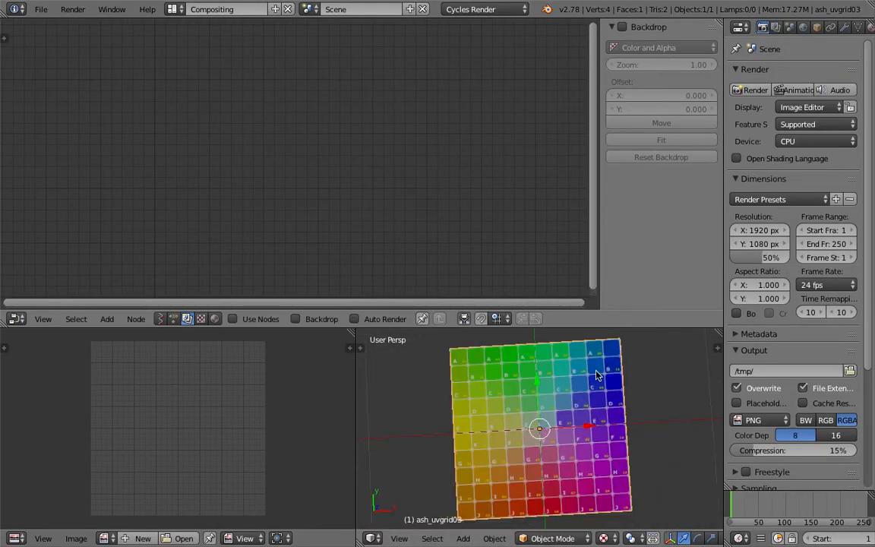
Enlarge the 3D view and image editor areas by shrinking the node editor above them
{"action": "left_click_drag", "start_coordinate": [599, 328], "coordinate": [590, 183]}
{"action": "middle_click_drag", "start_coordinate": [585, 327], "coordinate": [495, 279]}
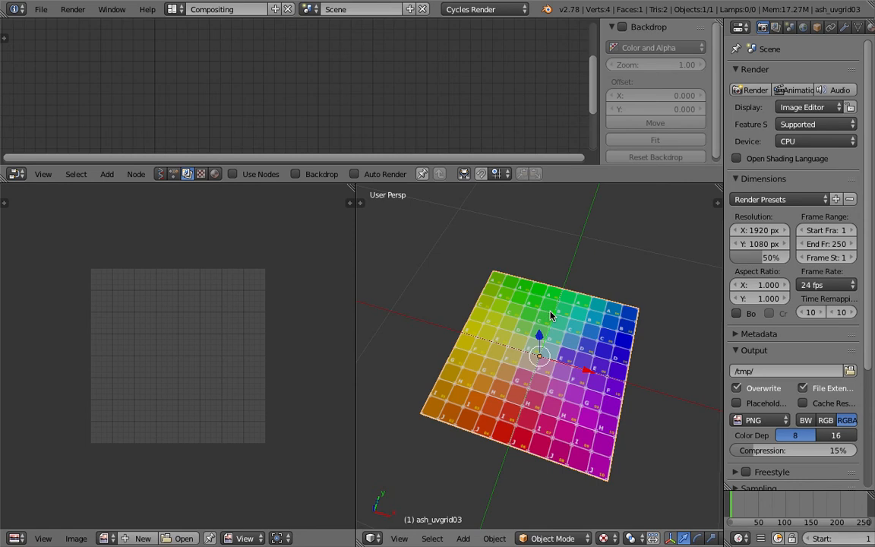
{"action": "key", "text": "Tab"}
{"action": "middle_click_drag", "start_coordinate": [502, 312], "coordinate": [480, 284]}
{"action": "key", "text": "Tab"}
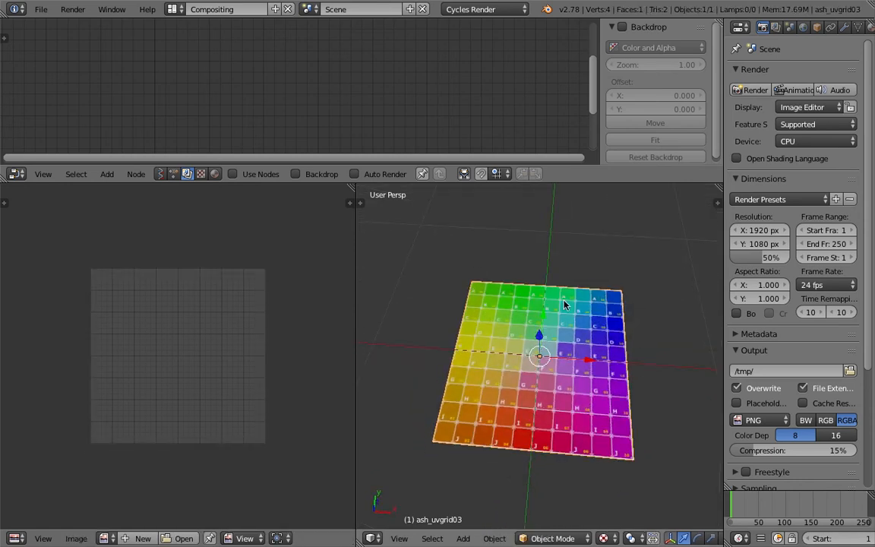
{"action": "middle_click_drag", "start_coordinate": [564, 304], "coordinate": [515, 328]}
{"action": "middle_click_drag", "start_coordinate": [538, 357], "coordinate": [586, 312]}
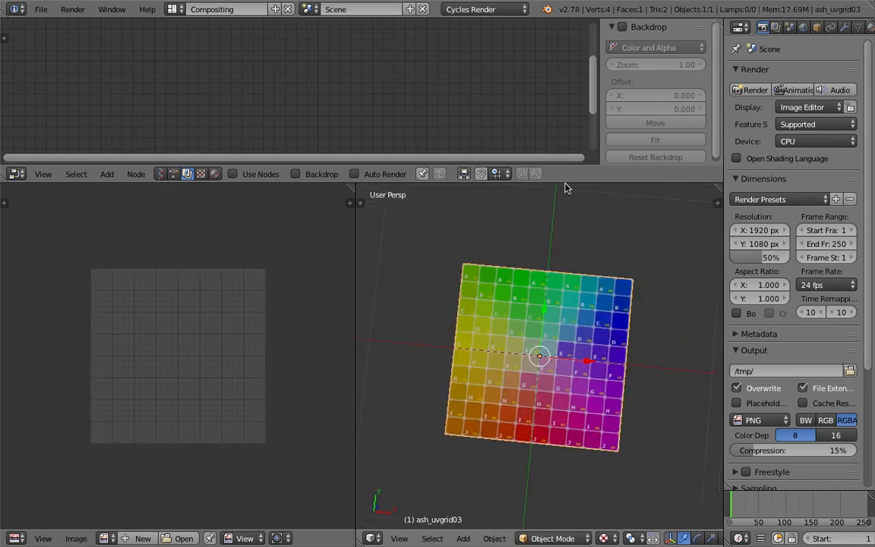
{"action": "left_click_drag", "start_coordinate": [524, 183], "coordinate": [524, 216]}
Set the 3D view to look at the plane from the top and save the file
{"action": "left_click", "coordinate": [398, 538]}
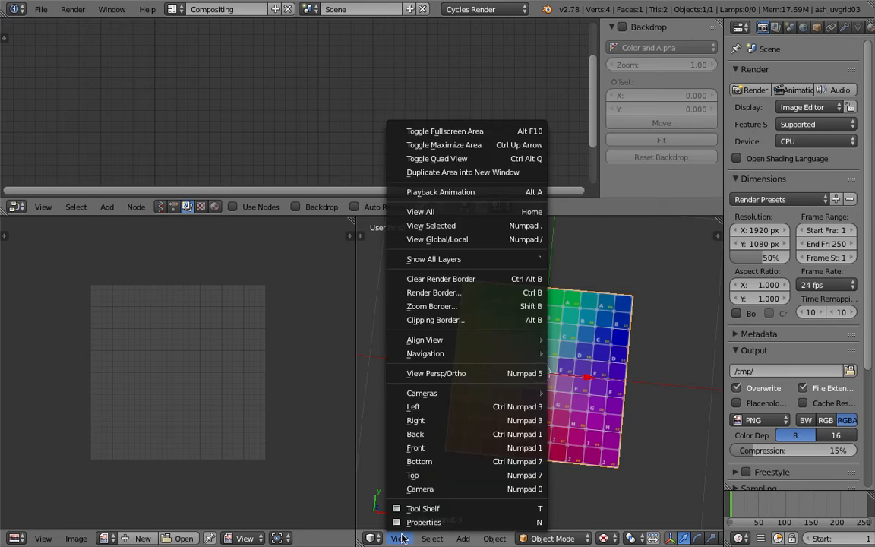
{"action": "left_click", "coordinate": [435, 476]}
{"action": "key", "text": "ctrl+s"}
{"action": "key", "text": "Return"}
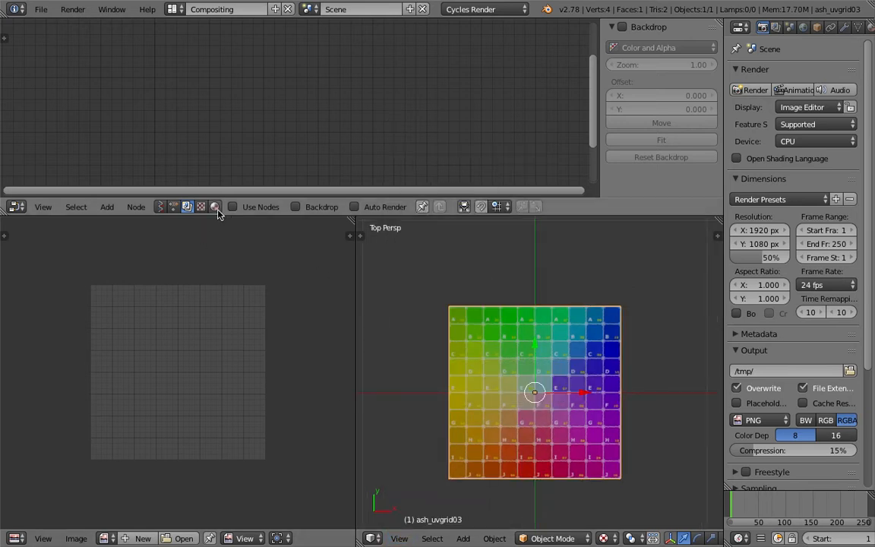
Display the plane's shader nodes in an enlarged node editor and frame them all
{"action": "left_click", "coordinate": [215, 208]}
{"action": "left_click_drag", "start_coordinate": [289, 216], "coordinate": [292, 317]}
{"action": "key", "text": "Home"}
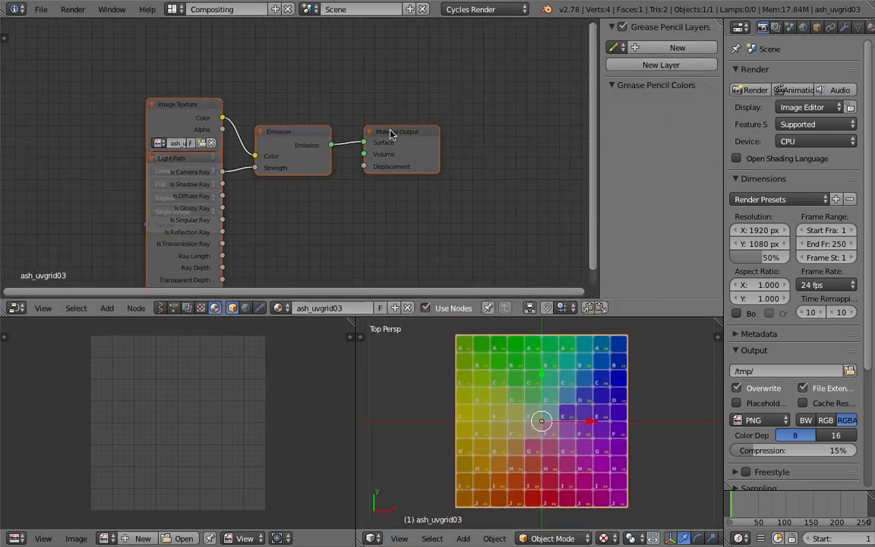
Spread out the Material Output, Emission, Image Texture and Light Path nodes so they no longer overlap
{"action": "left_click_drag", "start_coordinate": [390, 133], "coordinate": [450, 129]}
{"action": "left_click_drag", "start_coordinate": [278, 139], "coordinate": [364, 123]}
{"action": "left_click_drag", "start_coordinate": [460, 137], "coordinate": [480, 120]}
{"action": "left_click_drag", "start_coordinate": [190, 112], "coordinate": [139, 70]}
{"action": "left_click_drag", "start_coordinate": [177, 150], "coordinate": [217, 145]}
{"action": "middle_click_drag", "start_coordinate": [217, 145], "coordinate": [335, 160]}
{"action": "scroll", "coordinate": [335, 160], "scroll_direction": "up", "scroll_amount": 1}
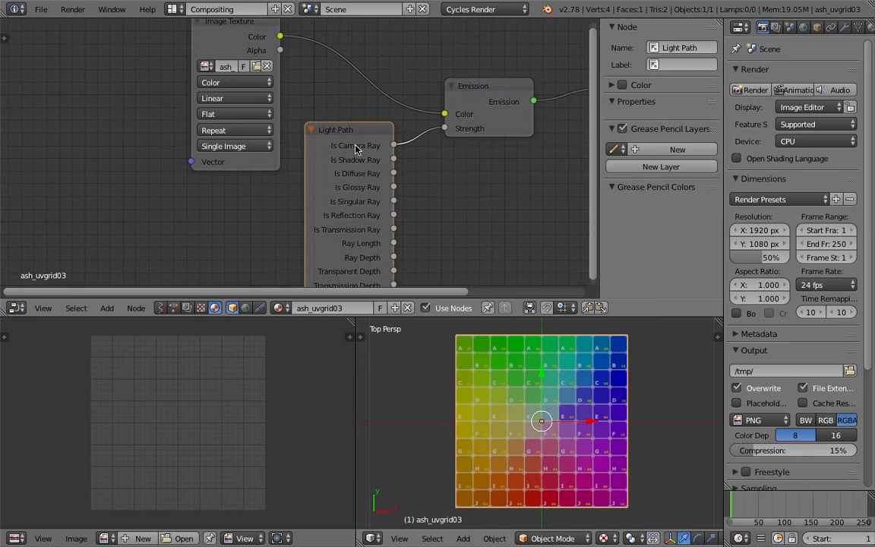
{"action": "scroll", "coordinate": [335, 160], "scroll_direction": "down", "scroll_amount": 1}
{"action": "left_click_drag", "start_coordinate": [302, 126], "coordinate": [323, 145]}
{"action": "middle_click_drag", "start_coordinate": [363, 147], "coordinate": [410, 180]}
{"action": "left_click_drag", "start_coordinate": [255, 65], "coordinate": [216, 65]}
Collapse the node editor's properties sidebar, make room before the Image Texture node, and save the file
{"action": "scroll", "coordinate": [216, 68], "scroll_direction": "up", "scroll_amount": 1}
{"action": "scroll", "coordinate": [243, 89], "scroll_direction": "up", "scroll_amount": 1}
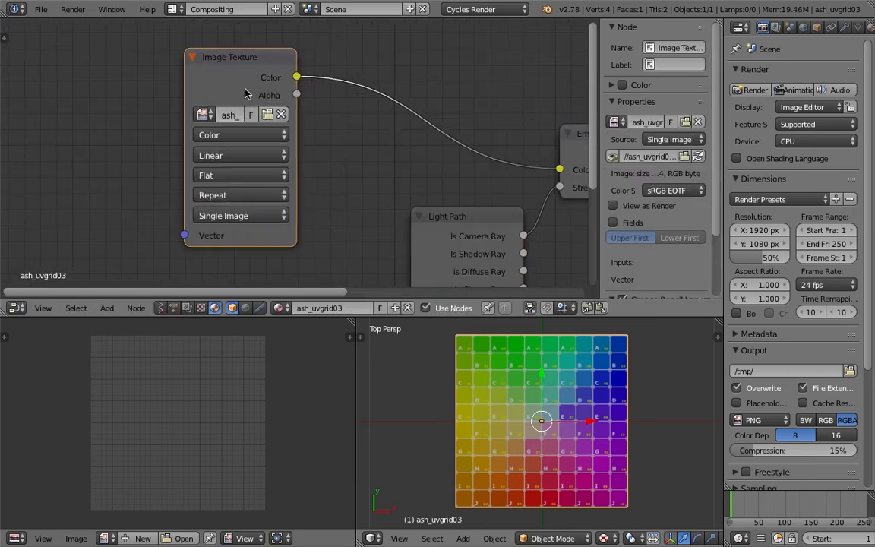
{"action": "left_click_drag", "start_coordinate": [599, 106], "coordinate": [687, 107]}
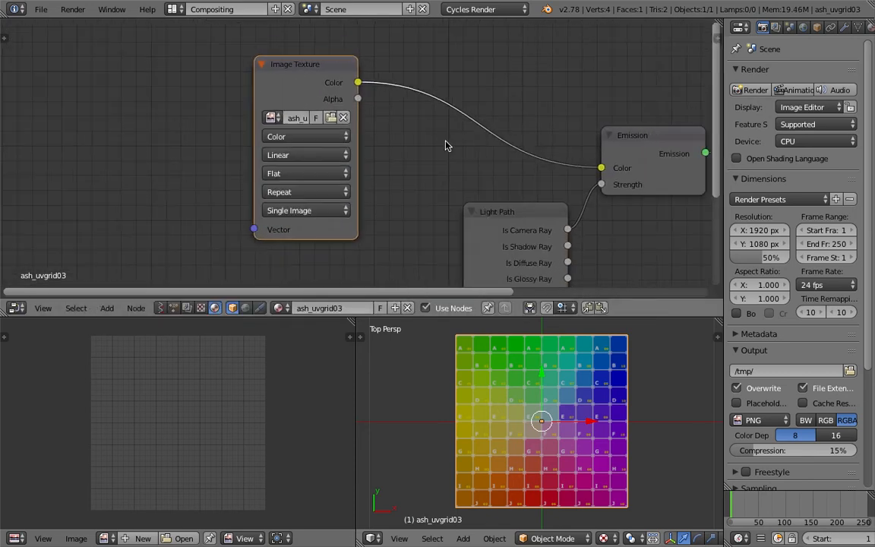
{"action": "left_click_drag", "start_coordinate": [246, 228], "coordinate": [139, 209]}
{"action": "middle_click_drag", "start_coordinate": [152, 215], "coordinate": [215, 195]}
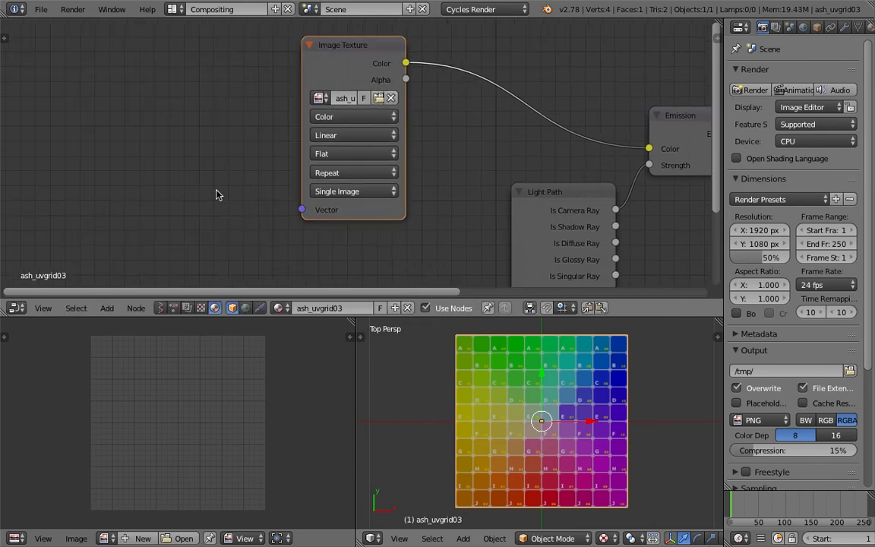
{"action": "key", "text": "ctrl+s"}
Add a Texture Coordinate node and place it to the left of the Image Texture node
{"action": "left_click", "coordinate": [157, 154]}
{"action": "key", "text": "shift+a"}
{"action": "left_click", "coordinate": [168, 130]}
{"action": "type", "text": "gene"}
{"action": "key", "text": "ctrl+a"}
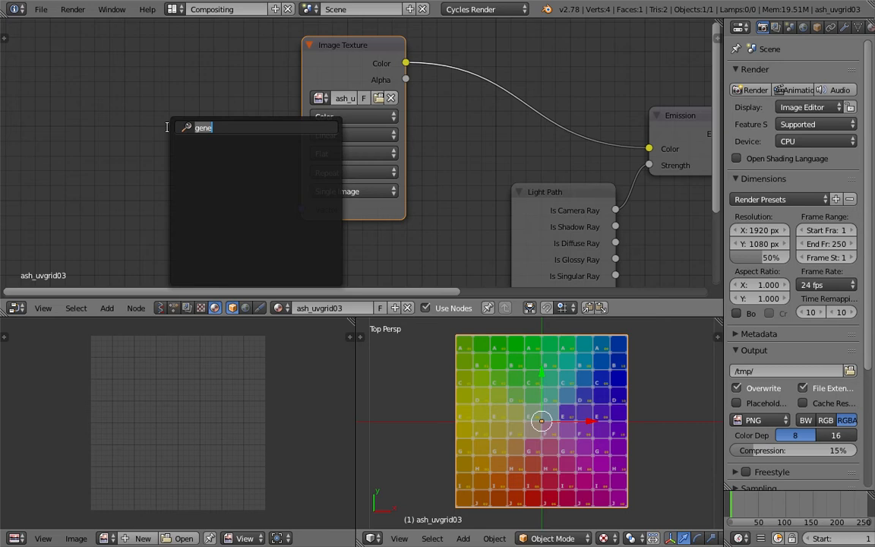
{"action": "type", "text": "textu"}
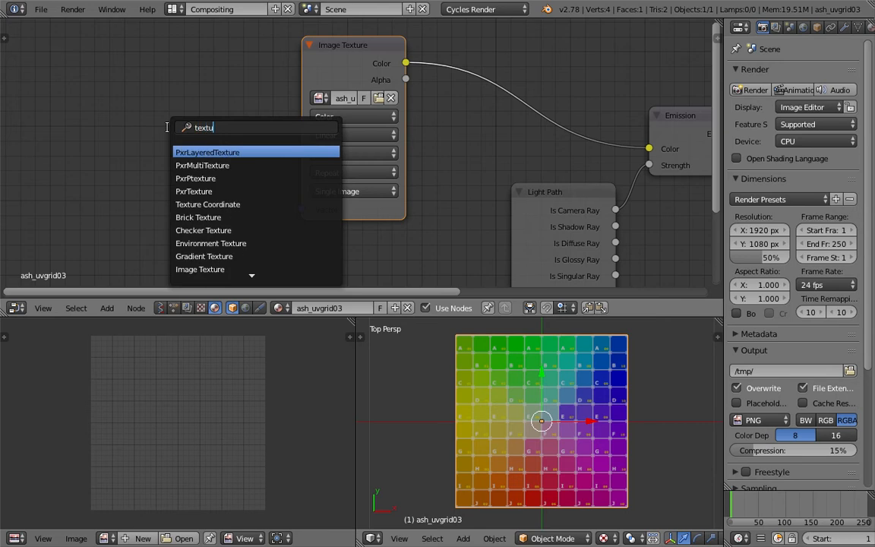
{"action": "type", "text": "re v"}
{"action": "key", "text": "BackSpace"}
{"action": "key", "text": "Return"}
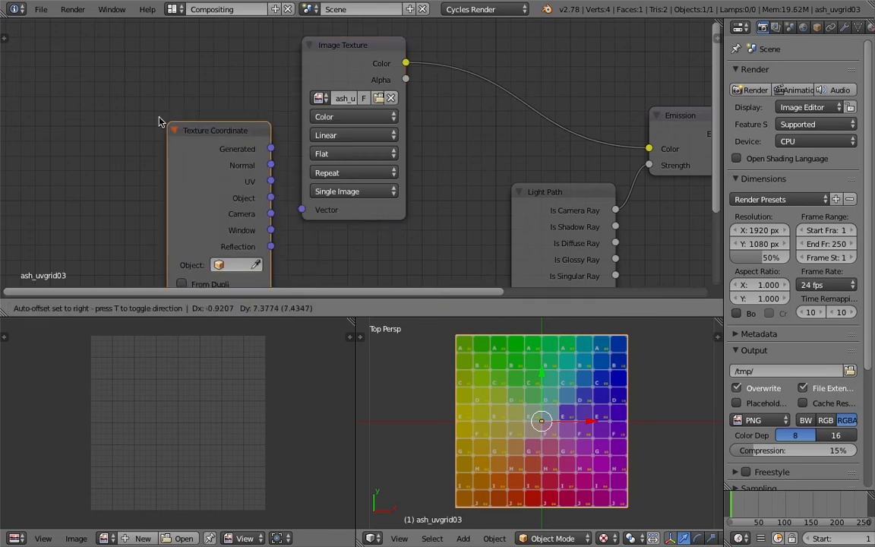
{"action": "left_click", "coordinate": [100, 66]}
{"action": "left_click_drag", "start_coordinate": [157, 78], "coordinate": [135, 76]}
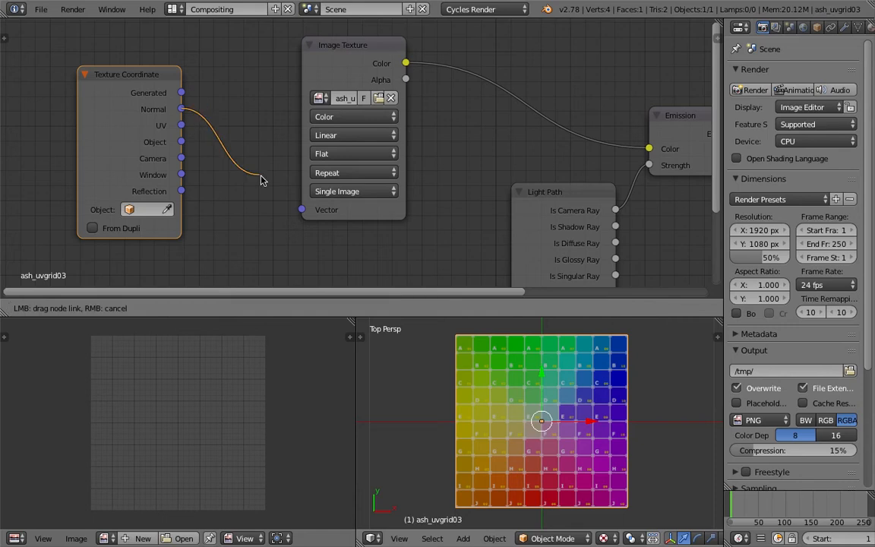
{"action": "left_click_drag", "start_coordinate": [183, 126], "coordinate": [209, 144]}
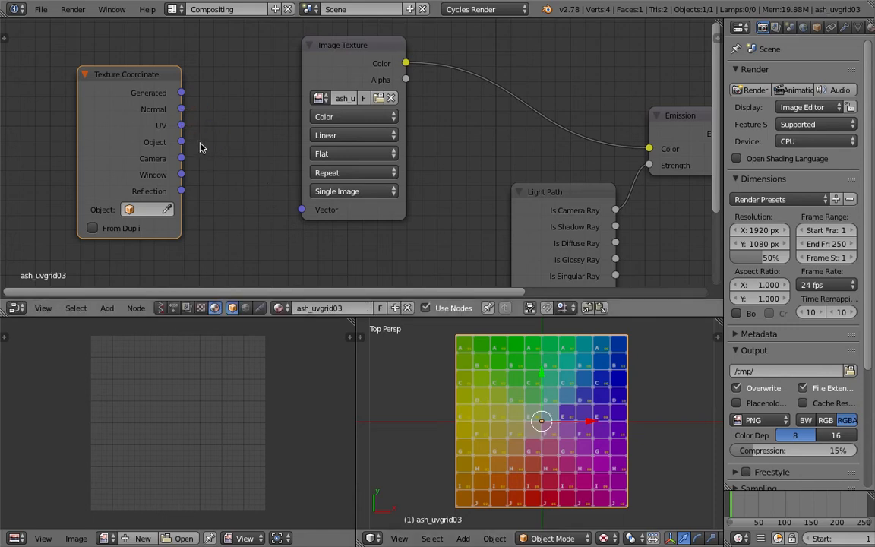
{"action": "mouse_move", "coordinate": [182, 175]}
{"action": "left_mouse_down"}
{"action": "mouse_move", "coordinate": [201, 162]}
{"action": "mouse_move", "coordinate": [200, 179]}
{"action": "mouse_move", "coordinate": [174, 175]}
{"action": "left_mouse_up"}
{"action": "left_click_drag", "start_coordinate": [181, 93], "coordinate": [158, 76]}
Move the Texture Coordinate node farther away from the Image Texture node to widen the gap between them
{"action": "left_click_drag", "start_coordinate": [157, 74], "coordinate": [109, 77]}
{"action": "middle_click_drag", "start_coordinate": [232, 135], "coordinate": [251, 139]}
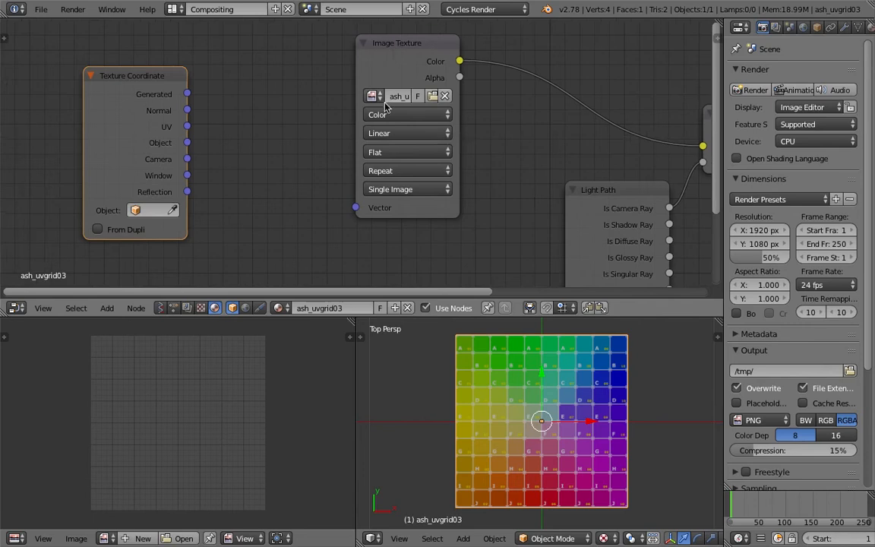
{"action": "middle_click_drag", "start_coordinate": [356, 133], "coordinate": [379, 117]}
{"action": "mouse_move", "coordinate": [378, 190]}
{"action": "left_mouse_down"}
{"action": "mouse_move", "coordinate": [326, 214]}
{"action": "mouse_move", "coordinate": [377, 205]}
{"action": "left_mouse_up"}
{"action": "middle_click_drag", "start_coordinate": [400, 199], "coordinate": [423, 199]}
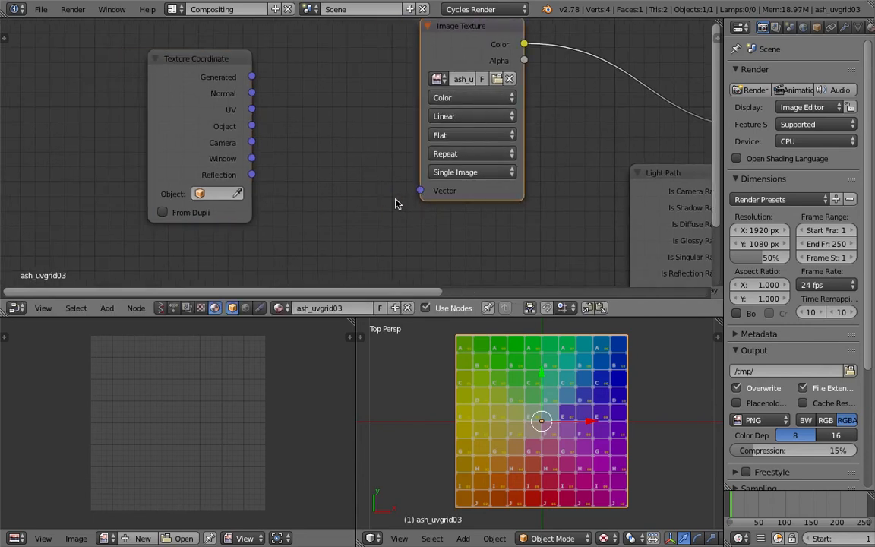
Add an Attribute node and place it just below the Texture Coordinate node
{"action": "scroll", "coordinate": [343, 195], "scroll_direction": "down", "scroll_amount": 1, "text": "shift"}
{"action": "key", "text": "shift+a"}
{"action": "left_click", "coordinate": [334, 201]}
{"action": "type", "text": "attr"}
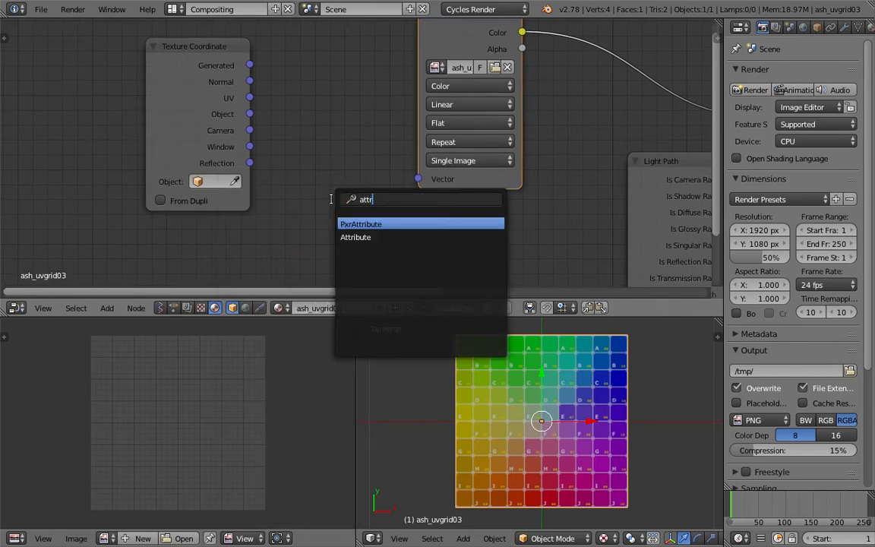
{"action": "key", "text": "Down"}
{"action": "key", "text": "Return"}
{"action": "left_click", "coordinate": [260, 200]}
{"action": "scroll", "coordinate": [225, 205], "scroll_direction": "up", "scroll_amount": 2}
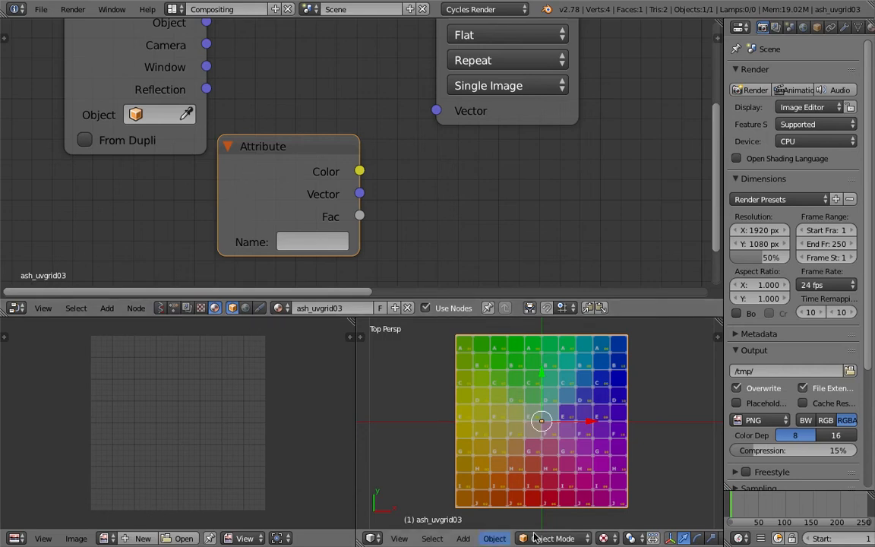
Place the 3D cursor beside the plane in the top view and save the file
{"action": "scroll", "coordinate": [561, 416], "scroll_direction": "down", "scroll_amount": 1}
{"action": "left_click", "coordinate": [640, 408]}
{"action": "scroll", "coordinate": [578, 375], "scroll_direction": "up", "scroll_amount": 1}
{"action": "scroll", "coordinate": [526, 385], "scroll_direction": "down", "scroll_amount": 2}
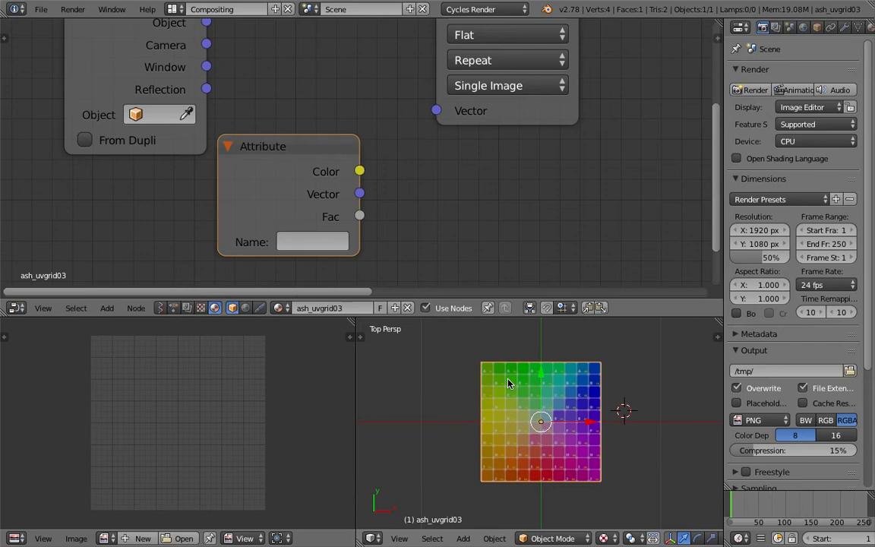
{"action": "scroll", "coordinate": [388, 155], "scroll_direction": "down", "scroll_amount": 4}
{"action": "key", "text": "ctrl+s"}
{"action": "left_click", "coordinate": [400, 151]}
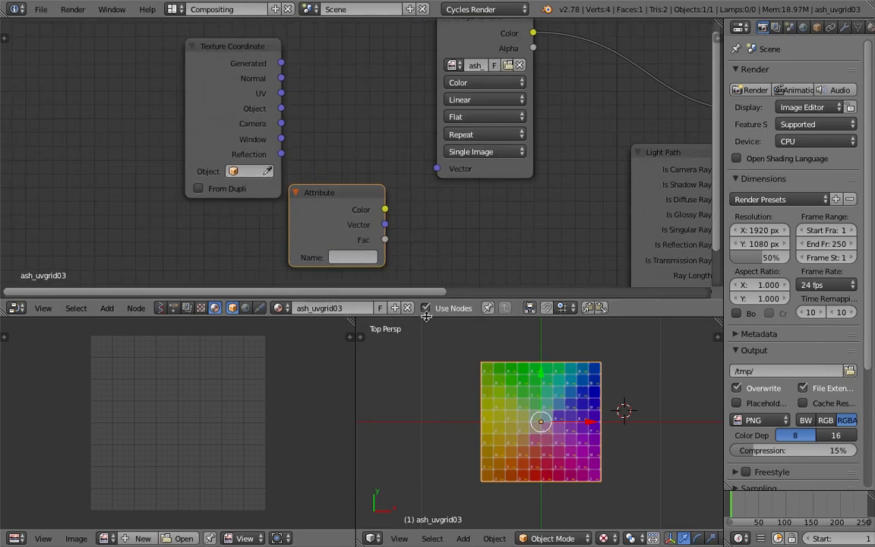
Enlarge the node editor slightly and shift the Texture Coordinate and Attribute nodes farther from the Image Texture node
{"action": "left_click_drag", "start_coordinate": [426, 315], "coordinate": [426, 332]}
{"action": "left_click_drag", "start_coordinate": [260, 115], "coordinate": [190, 102]}
{"action": "left_click_drag", "start_coordinate": [334, 205], "coordinate": [192, 215]}
Link the Texture Coordinate node's Generated output to the Image Texture node's Vector input and save the file
{"action": "left_click_drag", "start_coordinate": [210, 58], "coordinate": [428, 179]}
{"action": "key", "text": "ctrl+s"}
Move the timeline to frame 44
{"action": "left_click", "coordinate": [391, 192]}
{"action": "left_click", "coordinate": [755, 503]}
{"action": "scroll", "coordinate": [410, 199], "scroll_direction": "left", "scroll_amount": 4, "text": "ctrl"}
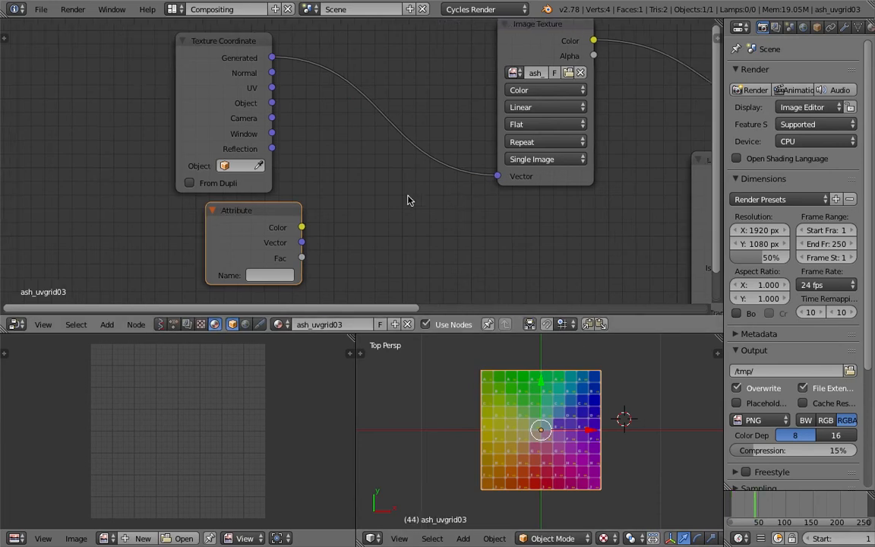
Add a Vector Math node set to Add on the link between the Texture Coordinate and Image Texture nodes
{"action": "key", "text": "shift+a"}
{"action": "left_click", "coordinate": [410, 198]}
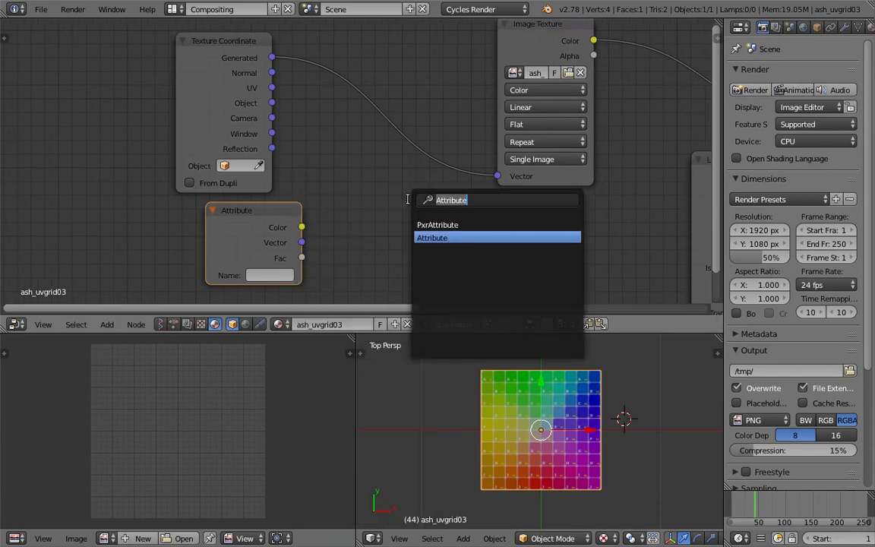
{"action": "type", "text": "vector"}
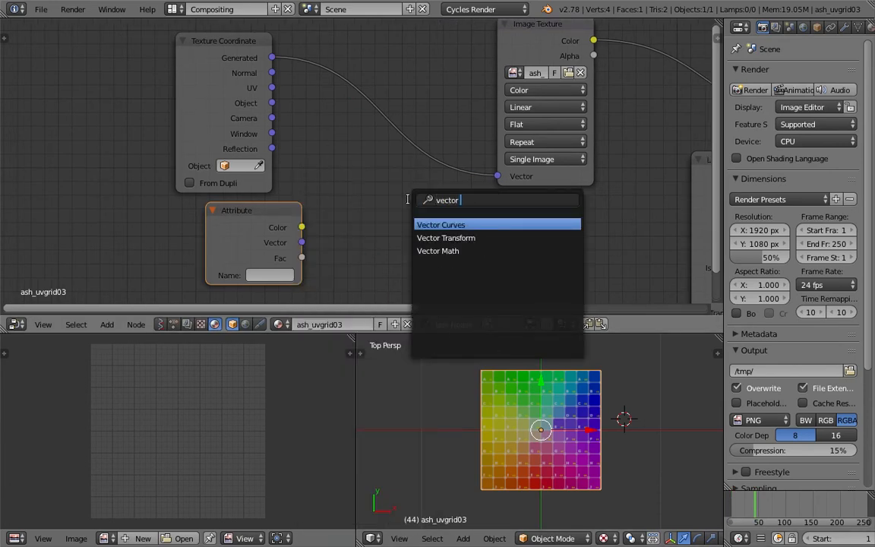
{"action": "key", "text": "Down"}
{"action": "key", "text": "Down"}
{"action": "key", "text": "Return"}
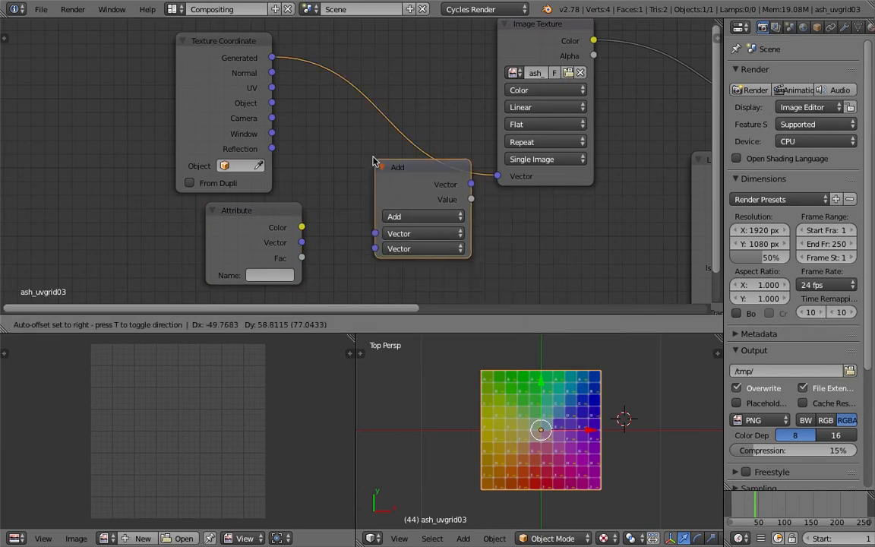
{"action": "left_click", "coordinate": [371, 156]}
Try different offsets for all three components of the Add node's second vector, setting X to -0.3
{"action": "middle_click_drag", "start_coordinate": [370, 157], "coordinate": [442, 138]}
{"action": "left_click", "coordinate": [470, 224]}
{"action": "left_click_drag", "start_coordinate": [478, 241], "coordinate": [566, 240]}
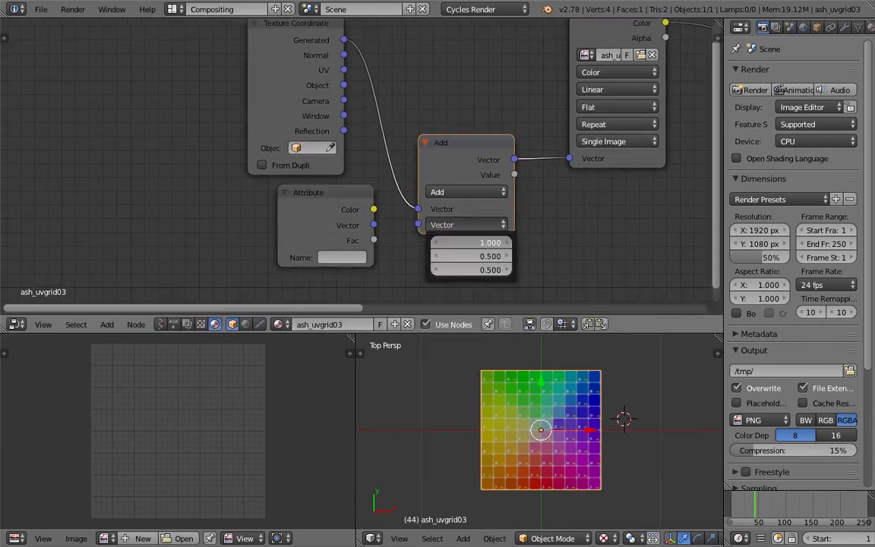
{"action": "left_click_drag", "start_coordinate": [483, 242], "coordinate": [432, 242]}
{"action": "left_click_drag", "start_coordinate": [483, 256], "coordinate": [539, 243]}
{"action": "left_click_drag", "start_coordinate": [482, 270], "coordinate": [531, 270]}
{"action": "left_click", "coordinate": [481, 242]}
{"action": "type", "text": "-0.3"}
{"action": "left_click", "coordinate": [586, 208]}
{"action": "left_click", "coordinate": [350, 192]}
{"action": "middle_click_drag", "start_coordinate": [349, 192], "coordinate": [310, 200]}
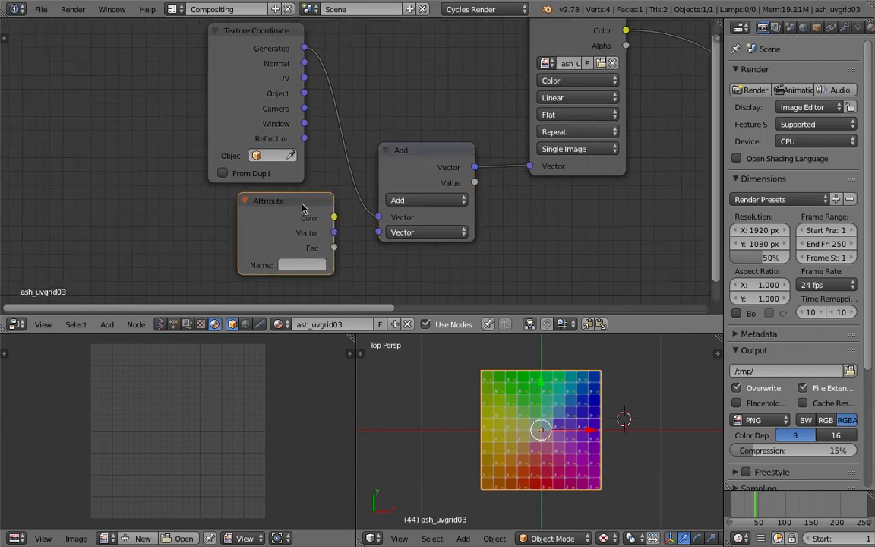
Switch the 3D viewport to Rendered shading and move the timeline to frame 72
{"action": "left_click", "coordinate": [604, 537]}
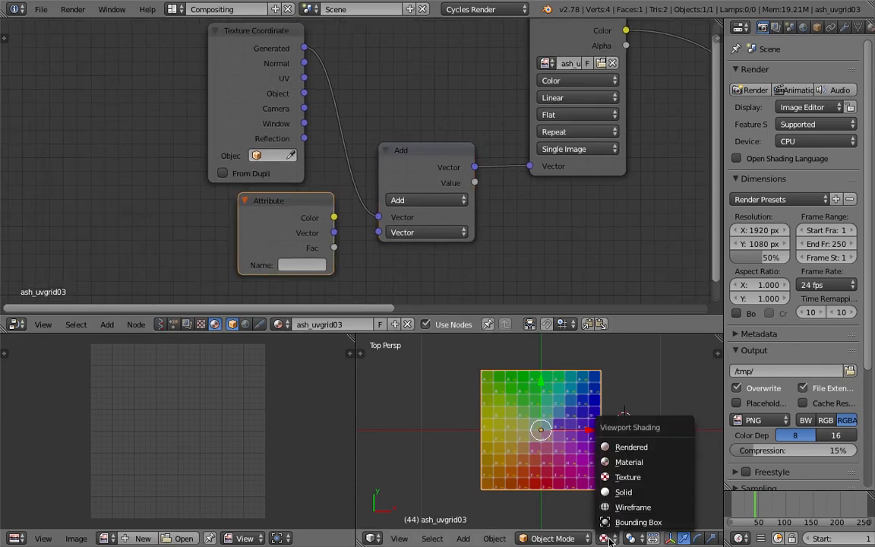
{"action": "left_click", "coordinate": [627, 449]}
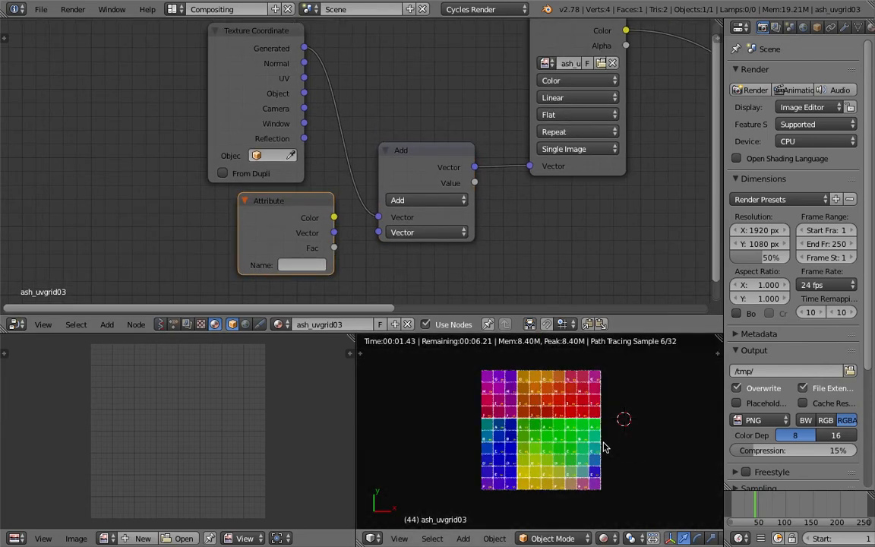
{"action": "scroll", "coordinate": [602, 412], "scroll_direction": "up", "scroll_amount": 1}
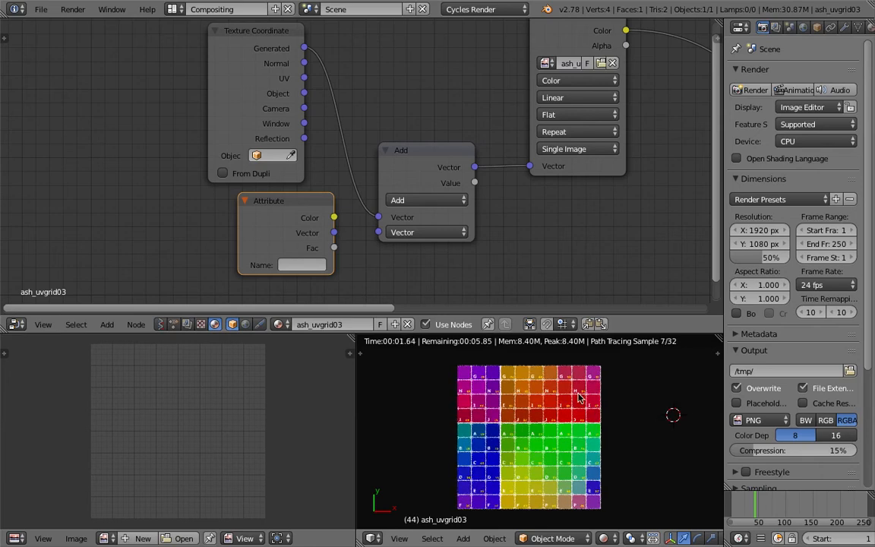
{"action": "left_click", "coordinate": [770, 509]}
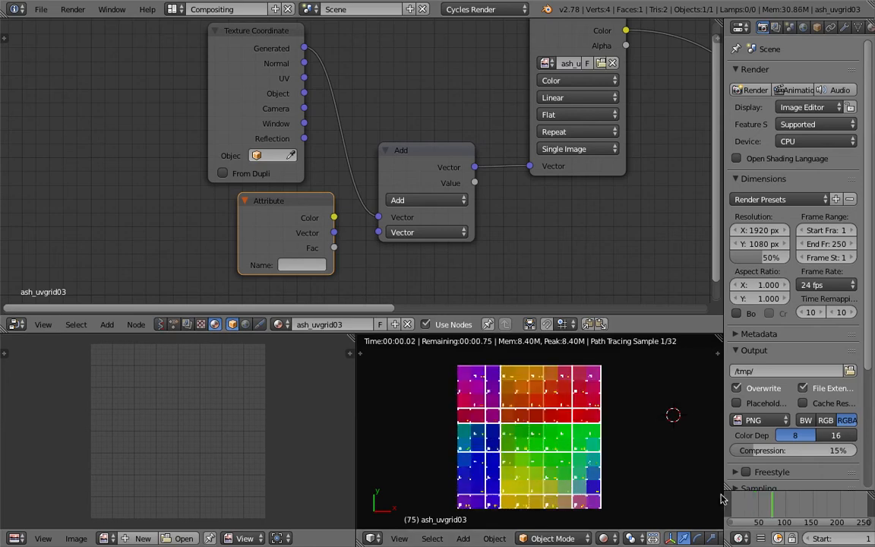
Set all three components of the Add node's second vector to 0
{"action": "left_click", "coordinate": [440, 232]}
{"action": "left_click_drag", "start_coordinate": [438, 249], "coordinate": [421, 254]}
{"action": "type", "text": "0"}
{"action": "key", "text": "Return"}
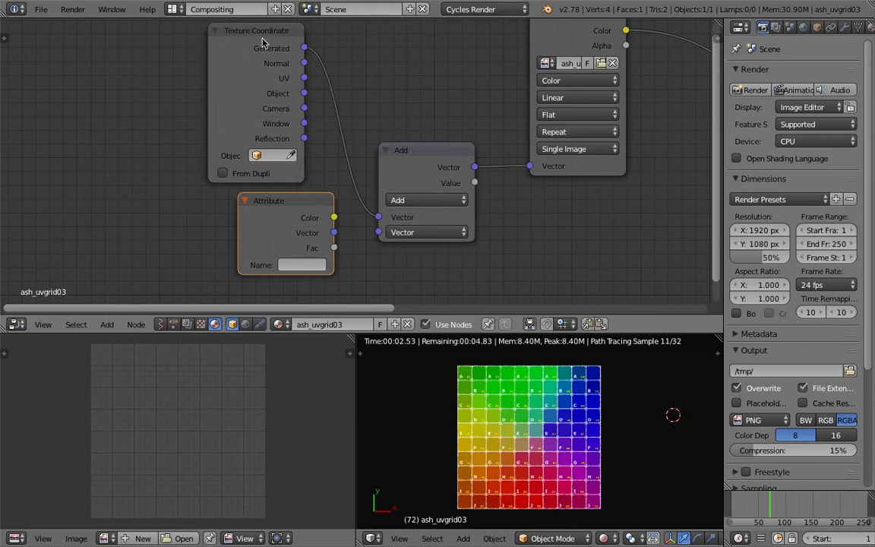
Align the Attribute node beneath the Texture Coordinate node and make the 3D viewport taller
{"action": "left_click_drag", "start_coordinate": [290, 202], "coordinate": [261, 208]}
{"action": "middle_click_drag", "start_coordinate": [374, 150], "coordinate": [338, 143]}
{"action": "scroll", "coordinate": [634, 376], "scroll_direction": "up", "scroll_amount": 1}
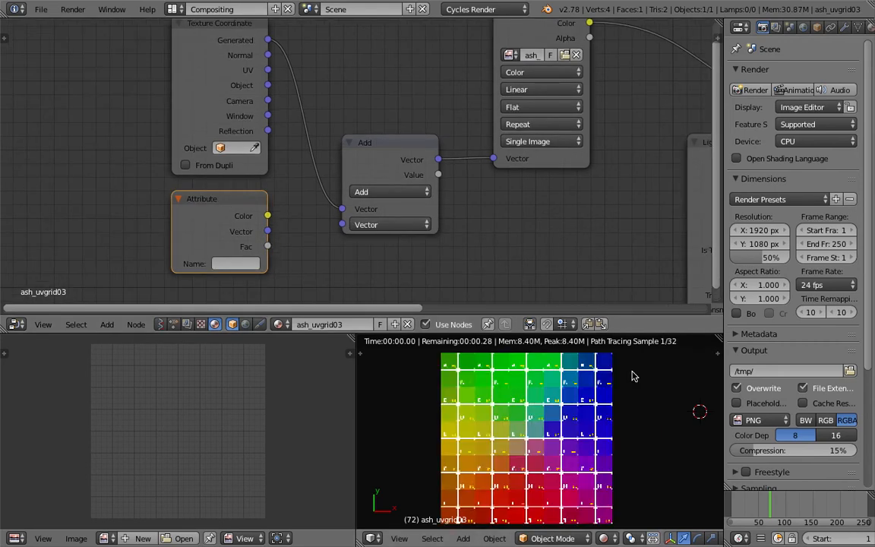
{"action": "left_click_drag", "start_coordinate": [635, 332], "coordinate": [636, 290]}
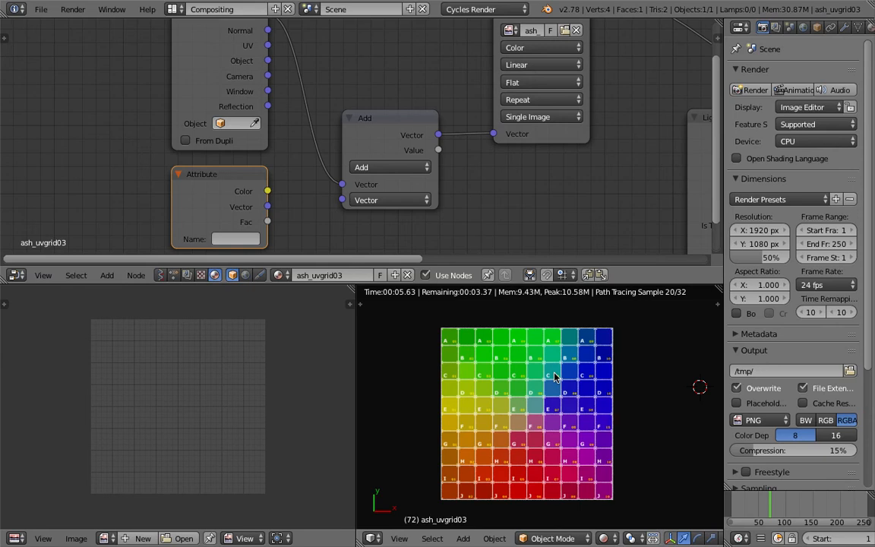
Try X offsets down to about -7.1 on the Add node's second vector, and reset X to 0
{"action": "left_click", "coordinate": [407, 204]}
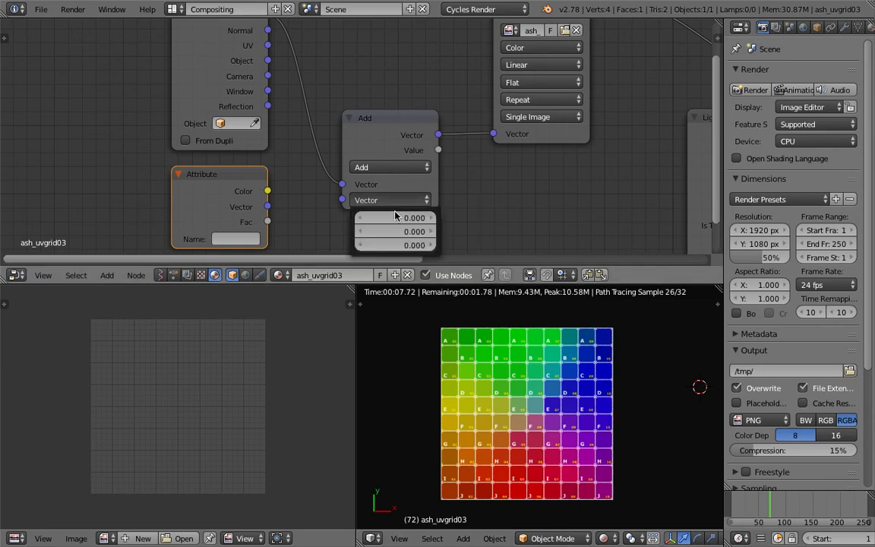
{"action": "mouse_move", "coordinate": [397, 216]}
{"action": "left_mouse_down"}
{"action": "mouse_move", "coordinate": [316, 215]}
{"action": "mouse_move", "coordinate": [661, 215]}
{"action": "mouse_move", "coordinate": [400, 217]}
{"action": "left_mouse_up"}
{"action": "left_click", "coordinate": [400, 221]}
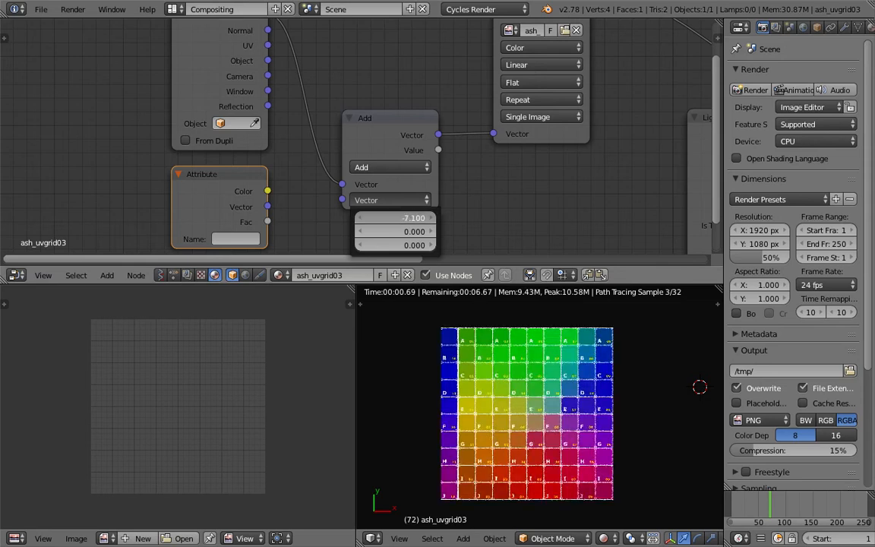
{"action": "type", "text": "0"}
{"action": "key", "text": "Return"}
{"action": "scroll", "coordinate": [203, 115], "scroll_direction": "down", "scroll_amount": 2}
{"action": "middle_click_drag", "start_coordinate": [203, 117], "coordinate": [195, 138]}
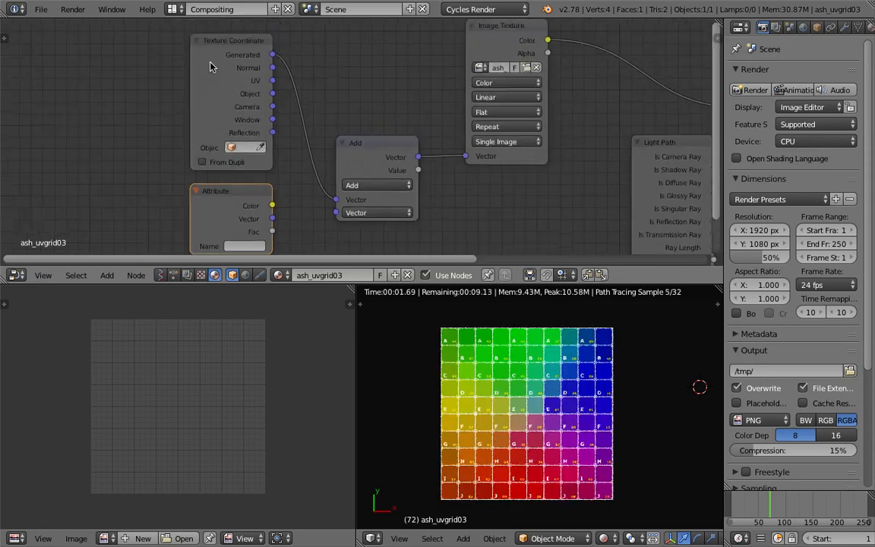
{"action": "middle_click_drag", "start_coordinate": [349, 62], "coordinate": [322, 38]}
{"action": "left_click", "coordinate": [348, 190]}
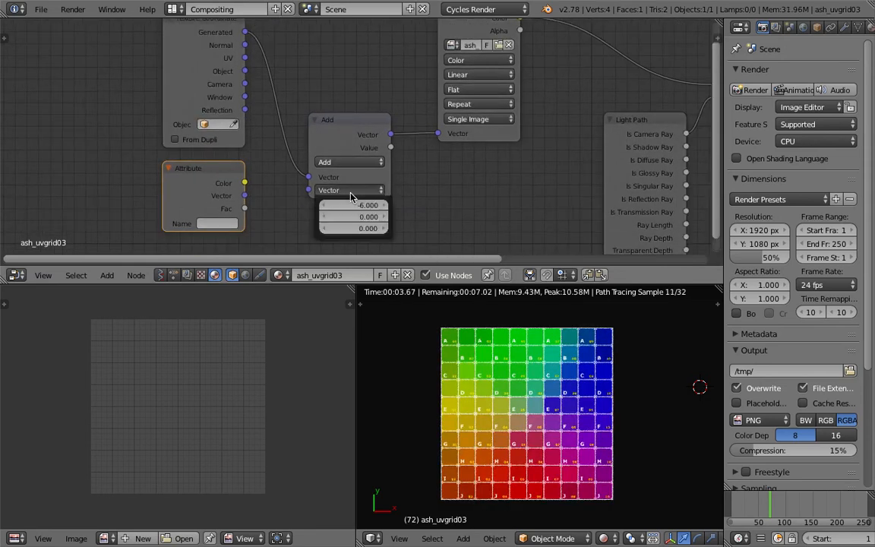
{"action": "left_click", "coordinate": [356, 204]}
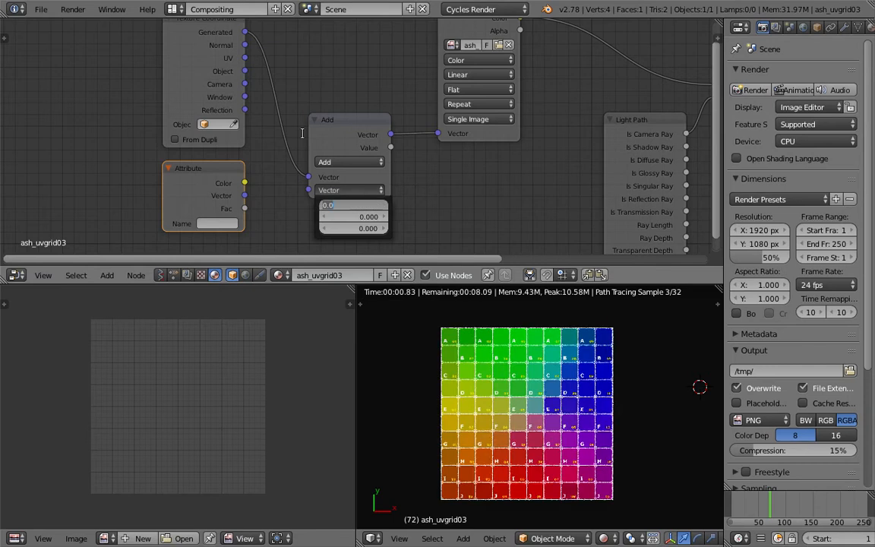
Set the Image Texture node's extension to Clip
{"action": "middle_click_drag", "start_coordinate": [379, 72], "coordinate": [262, 114]}
{"action": "scroll", "coordinate": [262, 115], "scroll_direction": "up", "scroll_amount": 2}
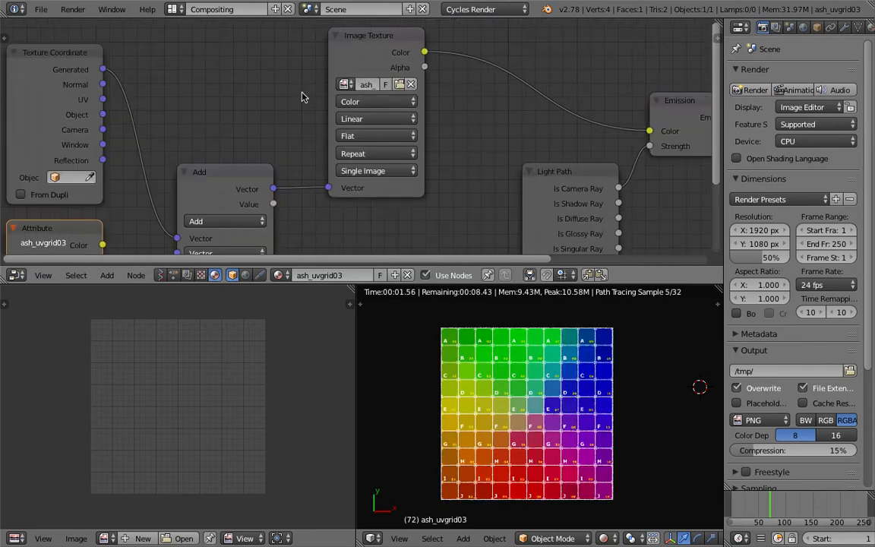
{"action": "scroll", "coordinate": [371, 126], "scroll_direction": "up", "scroll_amount": 1}
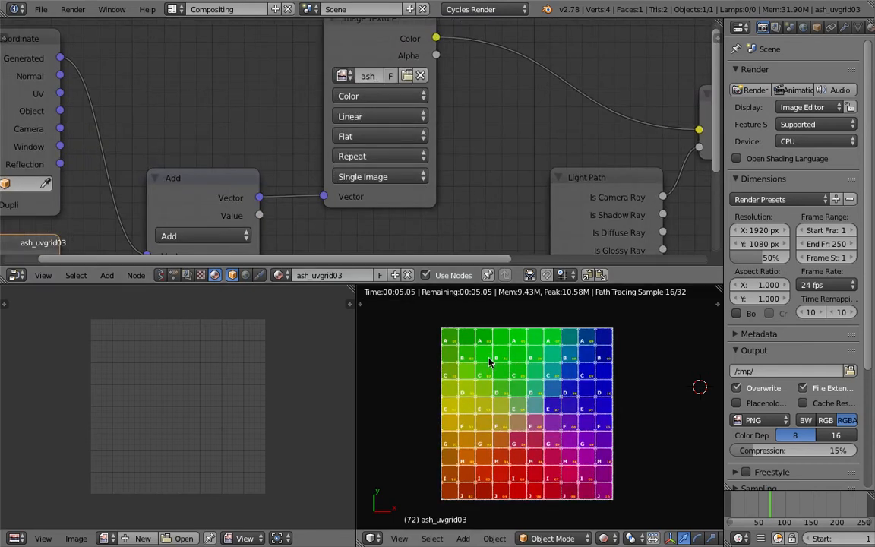
{"action": "left_click", "coordinate": [387, 156]}
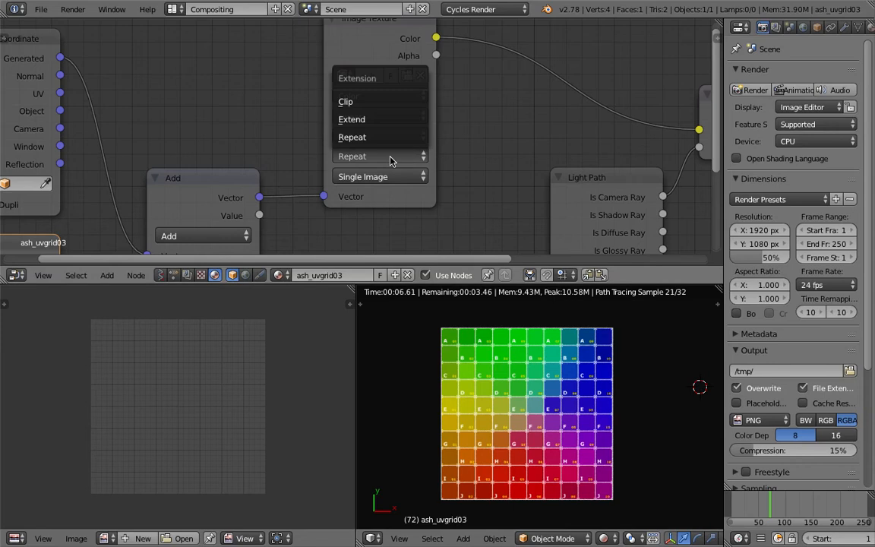
{"action": "left_click", "coordinate": [378, 104]}
Set the X of the Add node's second vector to 0.2 and make the world background light grey
{"action": "middle_click_drag", "start_coordinate": [207, 119], "coordinate": [293, 61]}
{"action": "left_click", "coordinate": [296, 215]}
{"action": "mouse_move", "coordinate": [296, 235]}
{"action": "left_mouse_down"}
{"action": "mouse_move", "coordinate": [270, 236]}
{"action": "mouse_move", "coordinate": [362, 236]}
{"action": "mouse_move", "coordinate": [280, 236]}
{"action": "mouse_move", "coordinate": [302, 236]}
{"action": "left_mouse_up"}
{"action": "left_click", "coordinate": [305, 215]}
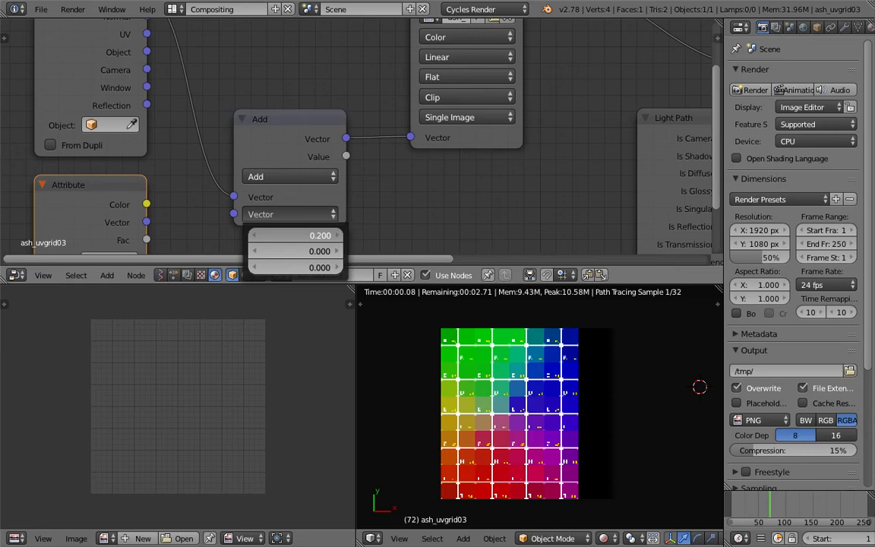
{"action": "left_click", "coordinate": [802, 26]}
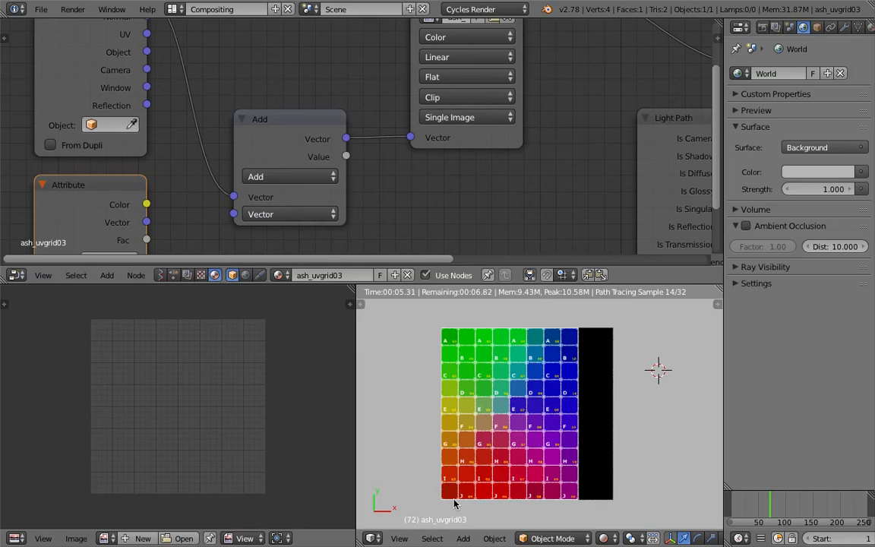
Set the Add node's second vector to X -0.7, Y -0.2 and Z 0, trying -1.1 for Z on the way
{"action": "left_click", "coordinate": [291, 214]}
{"action": "left_click_drag", "start_coordinate": [296, 235], "coordinate": [286, 236]}
{"action": "mouse_move", "coordinate": [313, 252]}
{"action": "left_mouse_down"}
{"action": "mouse_move", "coordinate": [322, 252]}
{"action": "mouse_move", "coordinate": [308, 252]}
{"action": "left_mouse_up"}
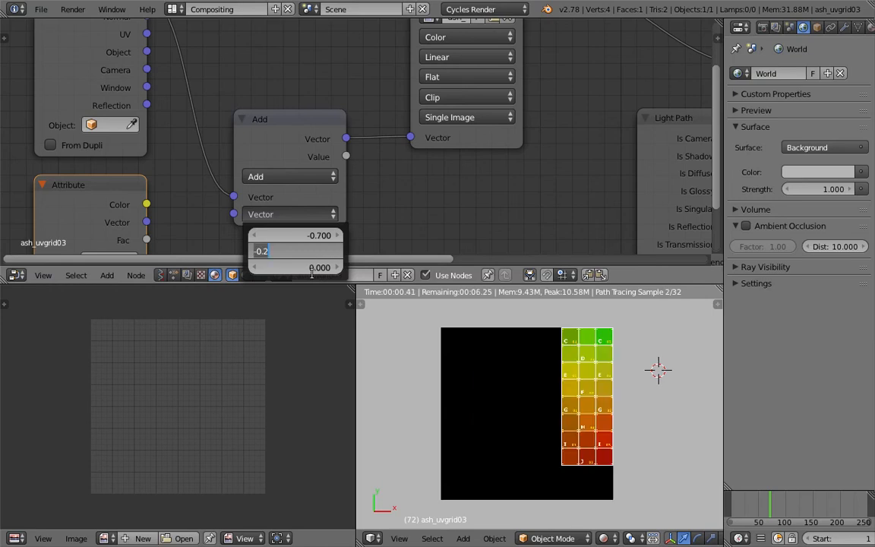
{"action": "left_click_drag", "start_coordinate": [312, 267], "coordinate": [295, 267]}
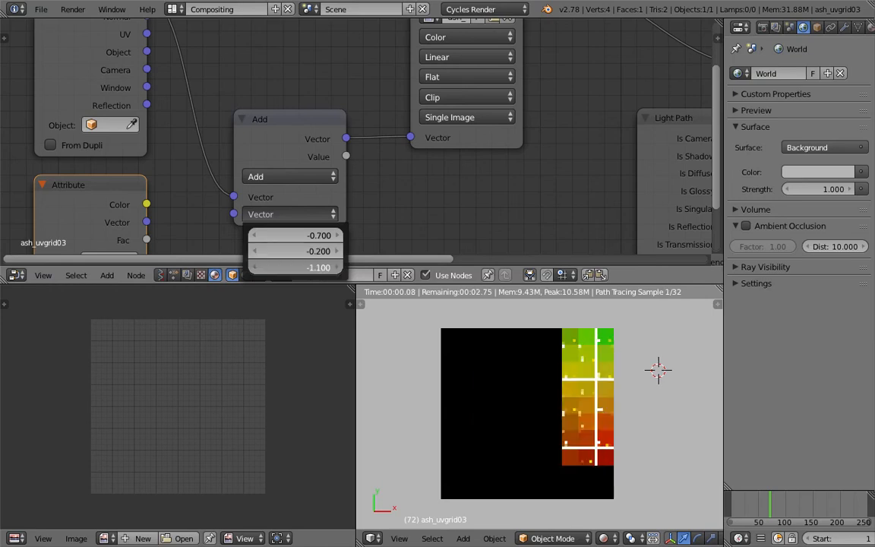
{"action": "left_click", "coordinate": [318, 267]}
{"action": "type", "text": "-0.70"}
{"action": "key", "text": "Return"}
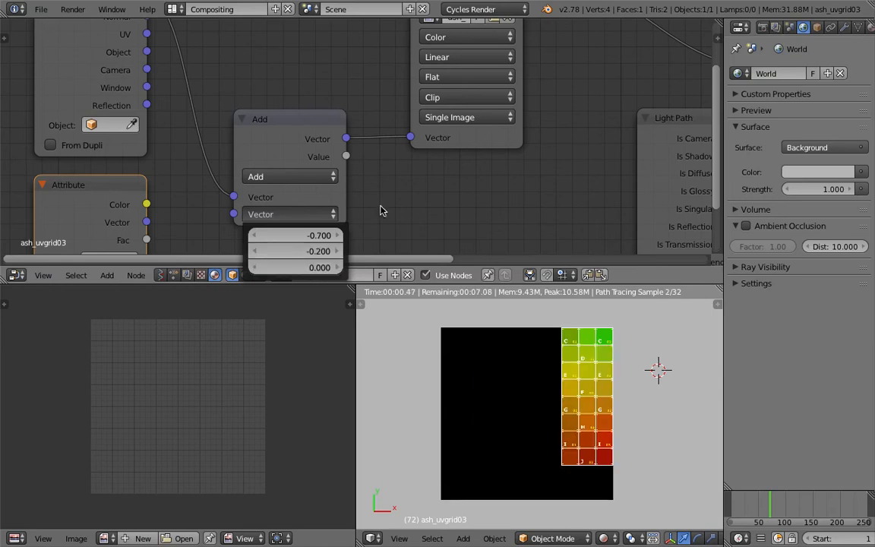
Set the X of the Add node's second vector to 0.1 and change its Y to a positive offset
{"action": "middle_click_drag", "start_coordinate": [381, 205], "coordinate": [379, 178]}
{"action": "left_click", "coordinate": [303, 188]}
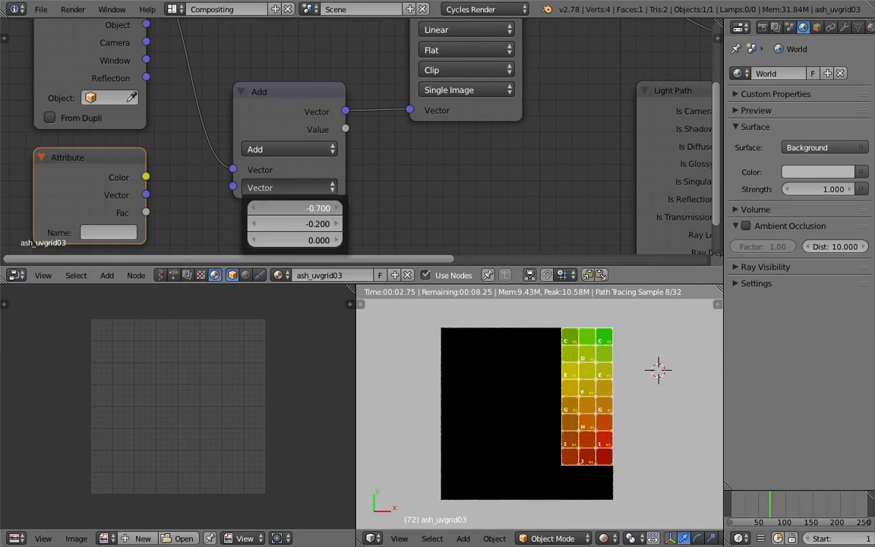
{"action": "left_click_drag", "start_coordinate": [320, 207], "coordinate": [338, 223]}
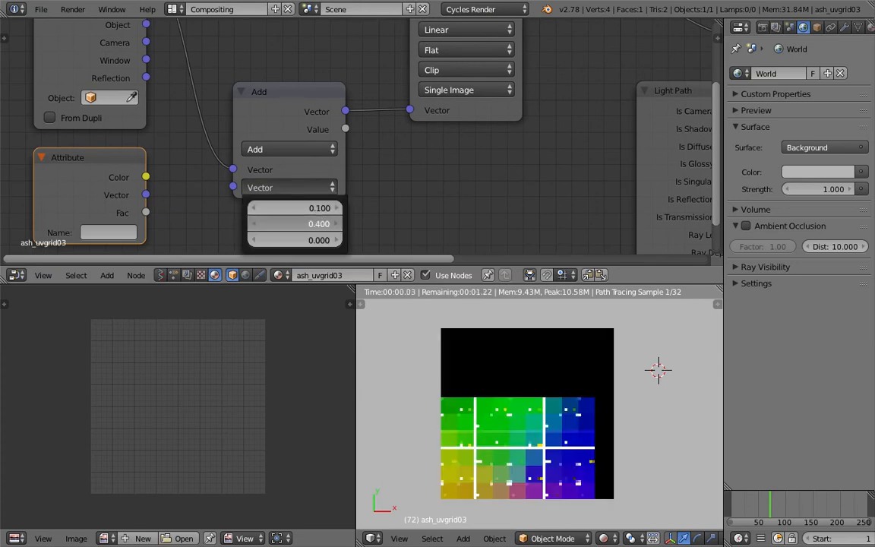
Rearrange the nodes to leave free space between the Texture Coordinate and Add nodes
{"action": "scroll", "coordinate": [328, 148], "scroll_direction": "down", "scroll_amount": 2}
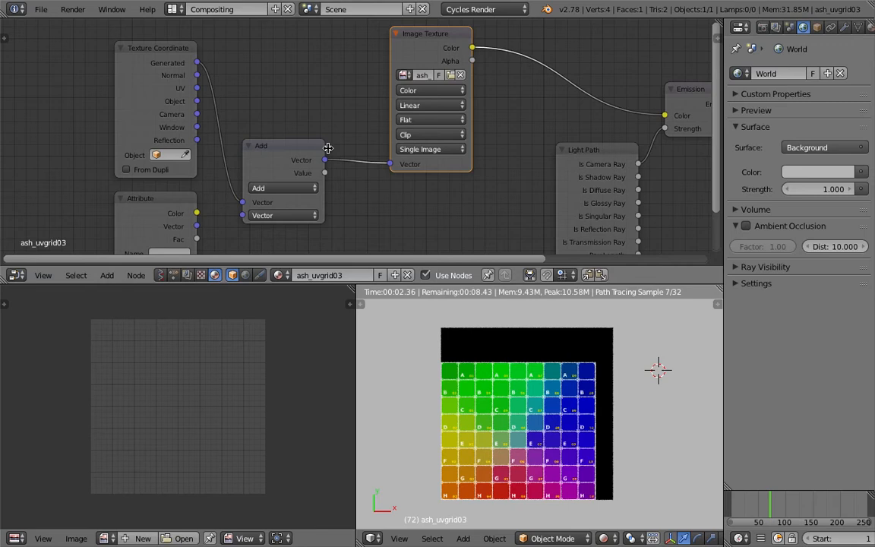
{"action": "left_click_drag", "start_coordinate": [311, 149], "coordinate": [316, 123]}
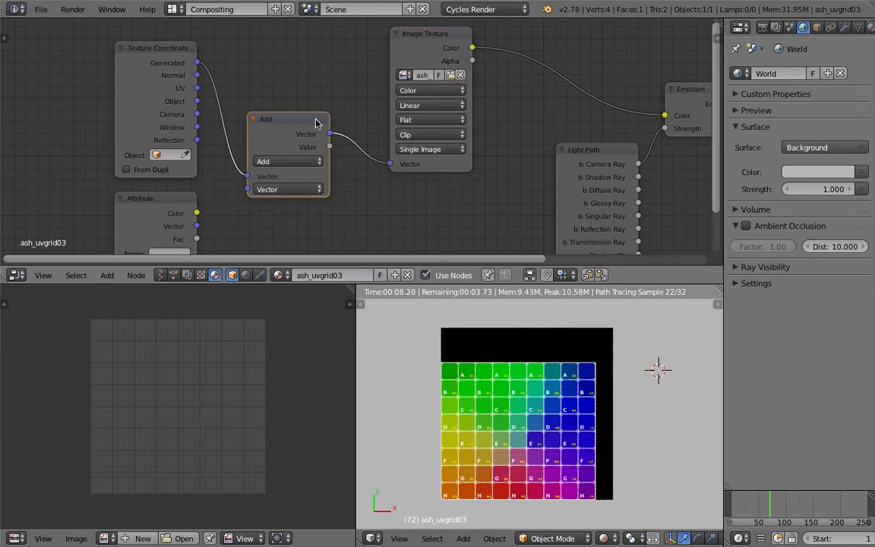
{"action": "left_click", "coordinate": [163, 209]}
{"action": "scroll", "coordinate": [139, 203], "scroll_direction": "down", "scroll_amount": 1}
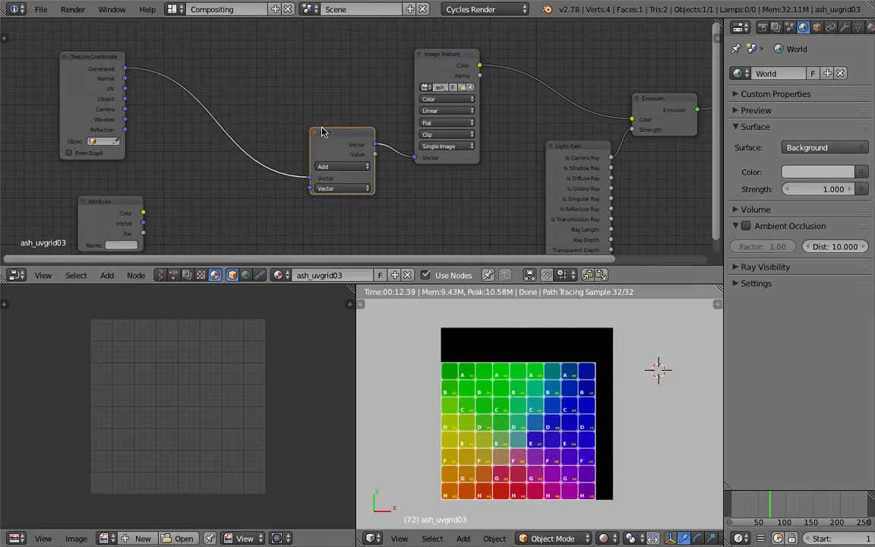
Insert a Mapping node on the link between the Texture Coordinate and Add nodes
{"action": "key", "text": "shift+a"}
{"action": "left_click", "coordinate": [272, 74]}
{"action": "type", "text": "tex"}
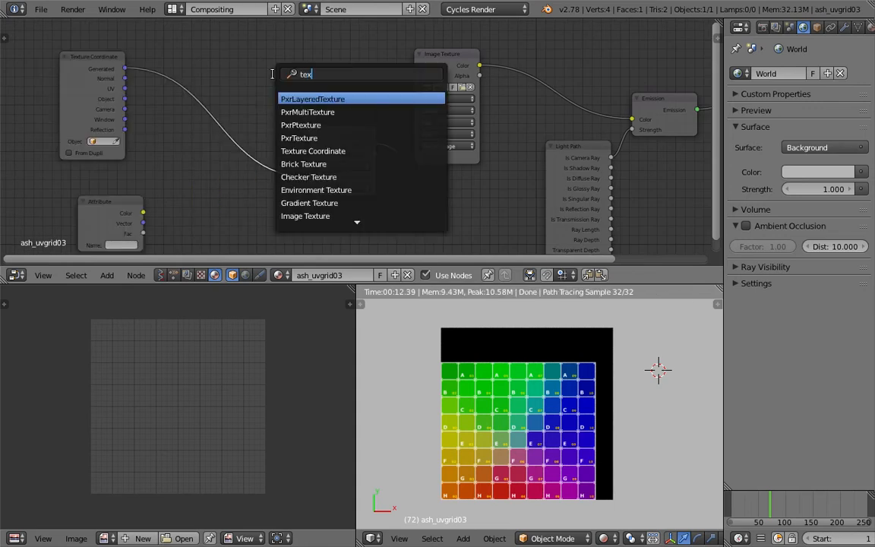
{"action": "key", "text": "BackSpace"}
{"action": "key", "text": "BackSpace"}
{"action": "key", "text": "BackSpace"}
{"action": "type", "text": "mapp"}
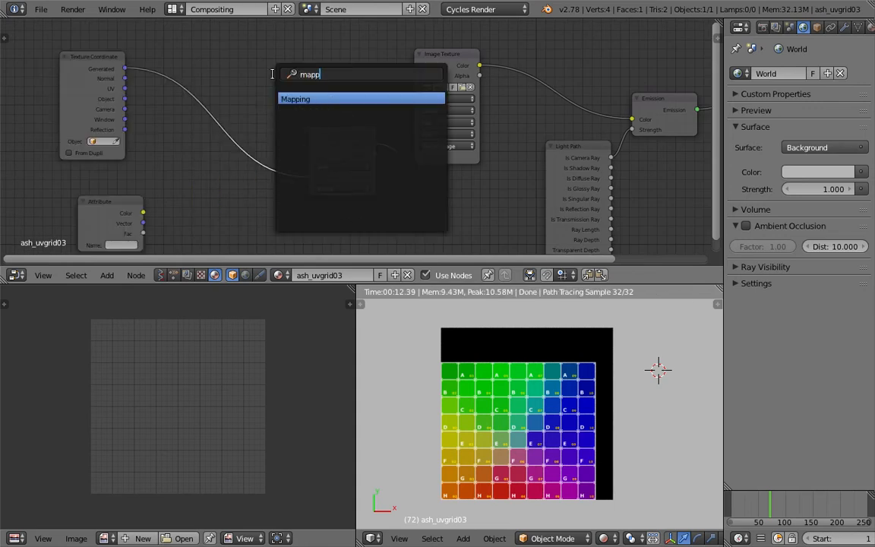
{"action": "key", "text": "Return"}
{"action": "left_click", "coordinate": [191, 79]}
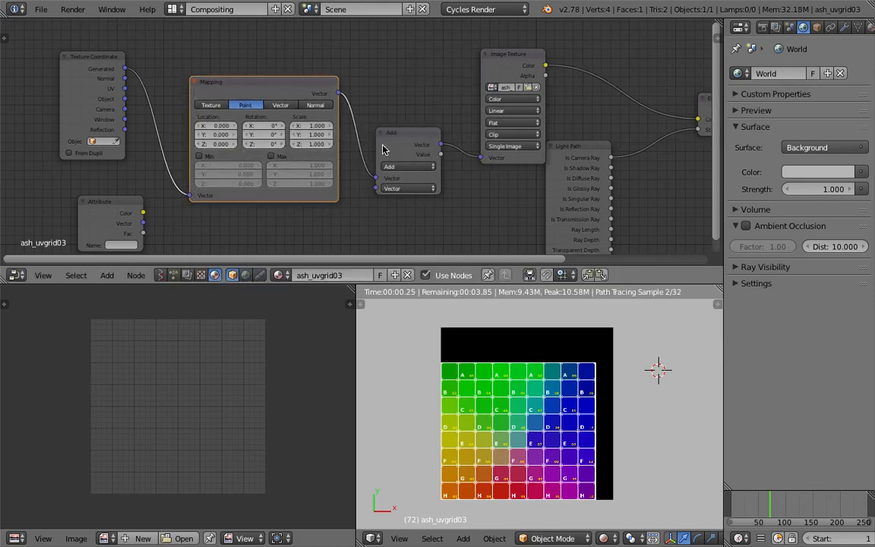
Reposition the Add node between the Mapping and Image Texture nodes and save the file
{"action": "left_click_drag", "start_coordinate": [403, 127], "coordinate": [401, 122]}
{"action": "scroll", "coordinate": [354, 158], "scroll_direction": "up", "scroll_amount": 2}
{"action": "middle_click_drag", "start_coordinate": [355, 161], "coordinate": [390, 142]}
{"action": "key", "text": "ctrl+s"}
Try the Mapping node's Texture type and return it to Point
{"action": "left_click", "coordinate": [385, 156]}
{"action": "scroll", "coordinate": [349, 157], "scroll_direction": "up", "scroll_amount": 2}
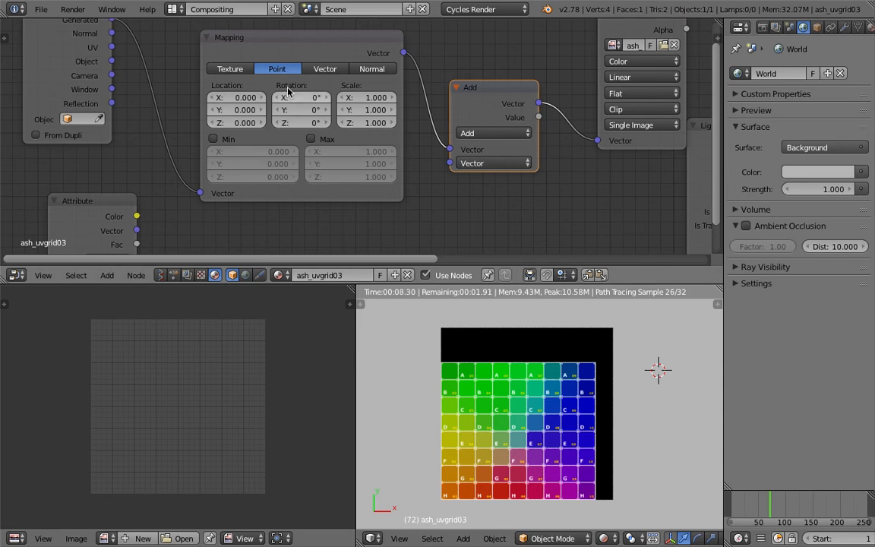
{"action": "left_click", "coordinate": [236, 71]}
{"action": "left_click", "coordinate": [285, 71]}
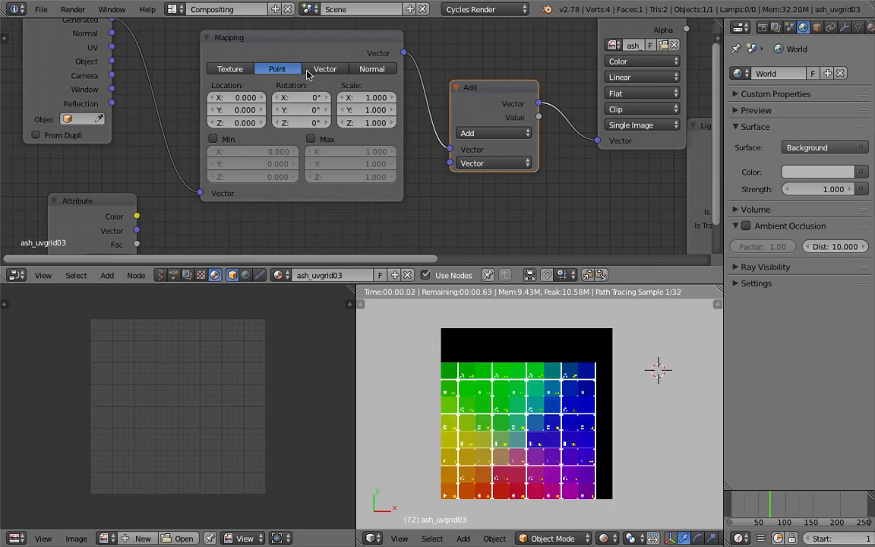
Try the Mapping node's Vector, Normal, Texture and Point types, leaving it on Texture
{"action": "left_click", "coordinate": [318, 69]}
{"action": "left_click", "coordinate": [368, 69]}
{"action": "left_click", "coordinate": [232, 69]}
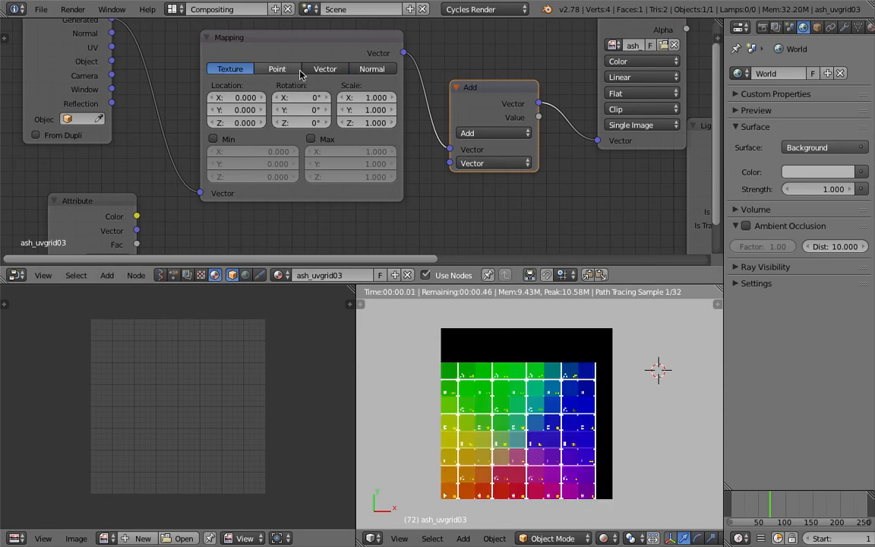
{"action": "left_click", "coordinate": [367, 69]}
{"action": "left_click", "coordinate": [275, 69]}
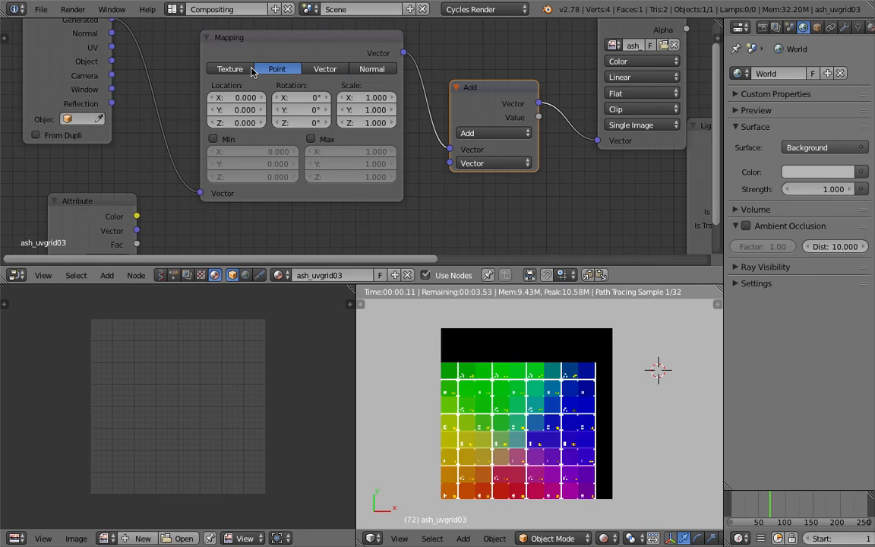
{"action": "left_click", "coordinate": [240, 69]}
Set the Mapping node's location to -0.1, -0.1, 0.1, its rotation to -10.6°, 15.3°, 21.2° and its Z scale to 0.7
{"action": "left_click_drag", "start_coordinate": [236, 97], "coordinate": [235, 97]}
{"action": "left_click_drag", "start_coordinate": [235, 110], "coordinate": [241, 122]}
{"action": "mouse_move", "coordinate": [307, 98]}
{"action": "left_mouse_down"}
{"action": "mouse_move", "coordinate": [307, 111]}
{"action": "mouse_move", "coordinate": [343, 122]}
{"action": "mouse_move", "coordinate": [301, 123]}
{"action": "mouse_move", "coordinate": [324, 122]}
{"action": "mouse_move", "coordinate": [305, 109]}
{"action": "mouse_move", "coordinate": [348, 110]}
{"action": "mouse_move", "coordinate": [297, 99]}
{"action": "left_mouse_up"}
{"action": "left_click", "coordinate": [313, 123]}
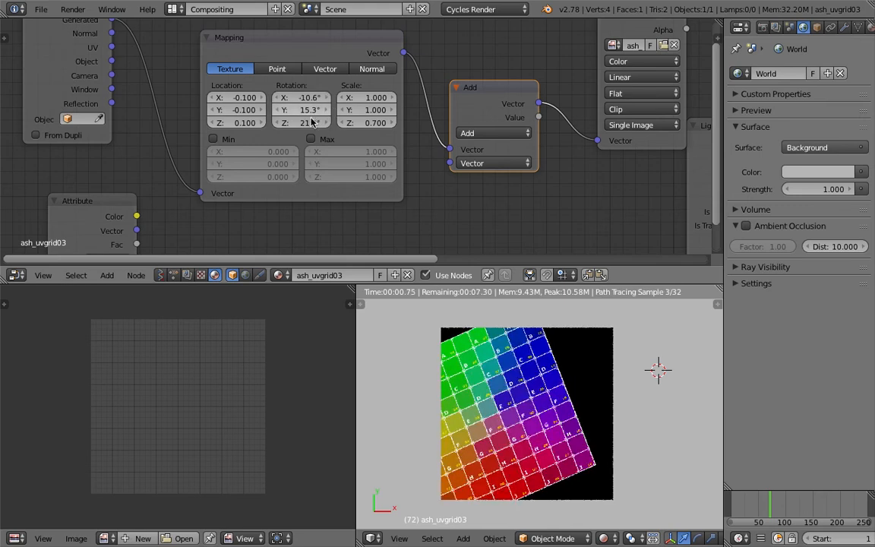
{"action": "scroll", "coordinate": [319, 104], "scroll_direction": "down", "scroll_amount": 2}
{"action": "left_click_drag", "start_coordinate": [304, 52], "coordinate": [287, 47]}
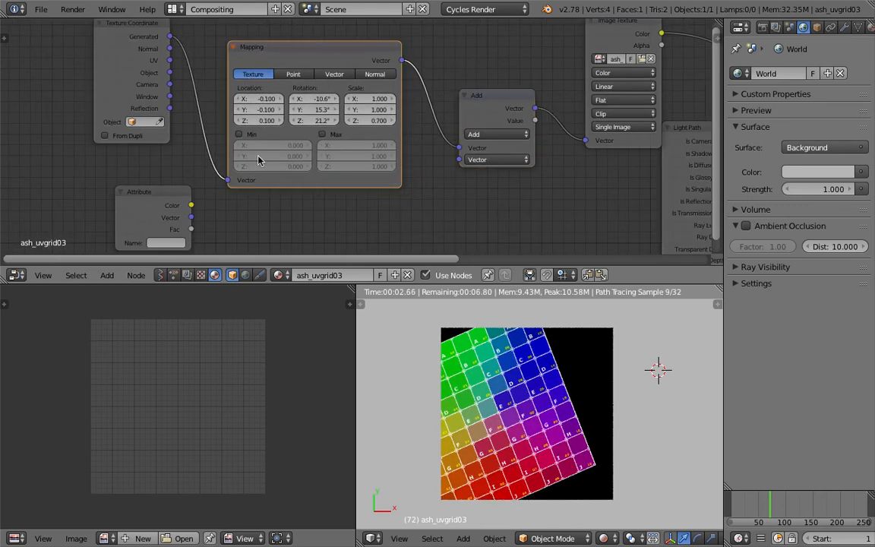
Set the Mapping node's scale to 1.1 in X and 1.6 in Y
{"action": "scroll", "coordinate": [322, 97], "scroll_direction": "up", "scroll_amount": 1}
{"action": "mouse_move", "coordinate": [371, 97]}
{"action": "left_mouse_down"}
{"action": "mouse_move", "coordinate": [386, 97]}
{"action": "mouse_move", "coordinate": [374, 96]}
{"action": "left_mouse_up"}
{"action": "left_click_drag", "start_coordinate": [371, 107], "coordinate": [386, 108]}
{"action": "left_click", "coordinate": [371, 119]}
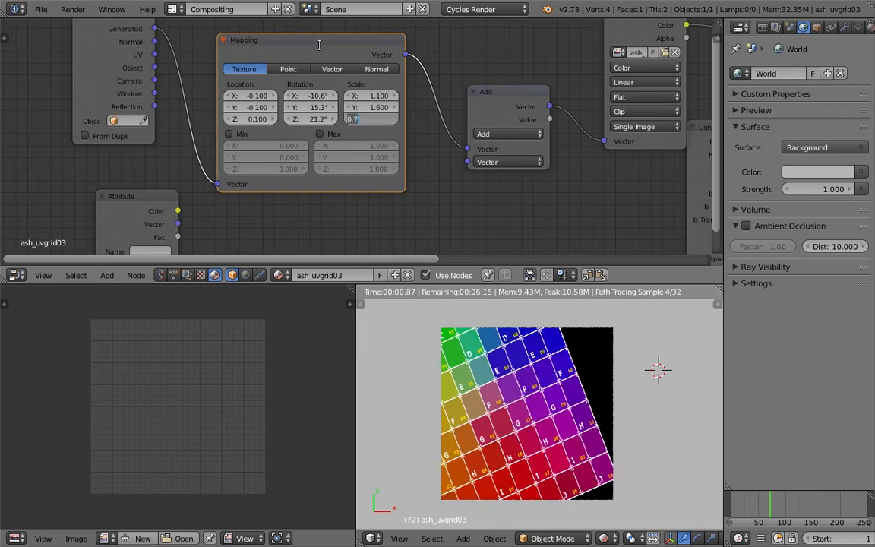
{"action": "key", "text": "Return"}
Reposition the Mapping node between the Texture Coordinate and Add nodes
{"action": "left_click_drag", "start_coordinate": [311, 45], "coordinate": [318, 61]}
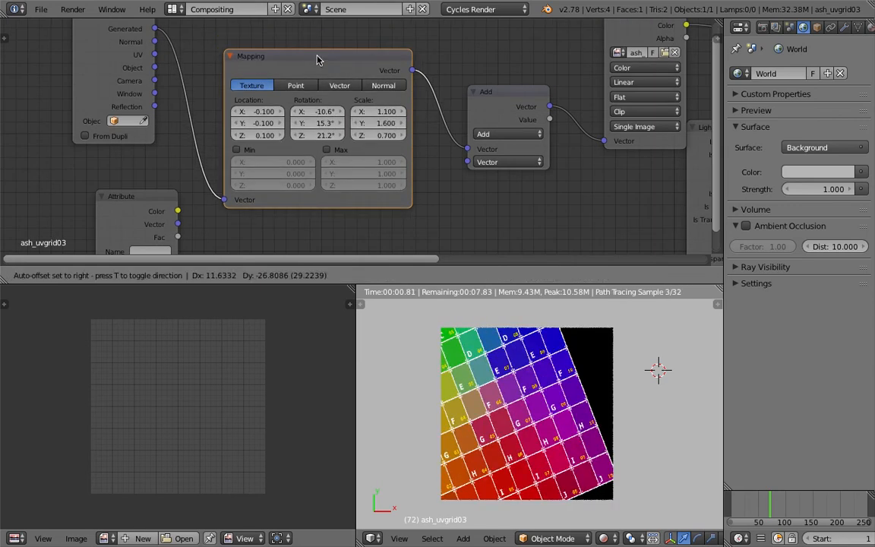
{"action": "middle_click_drag", "start_coordinate": [317, 58], "coordinate": [332, 66]}
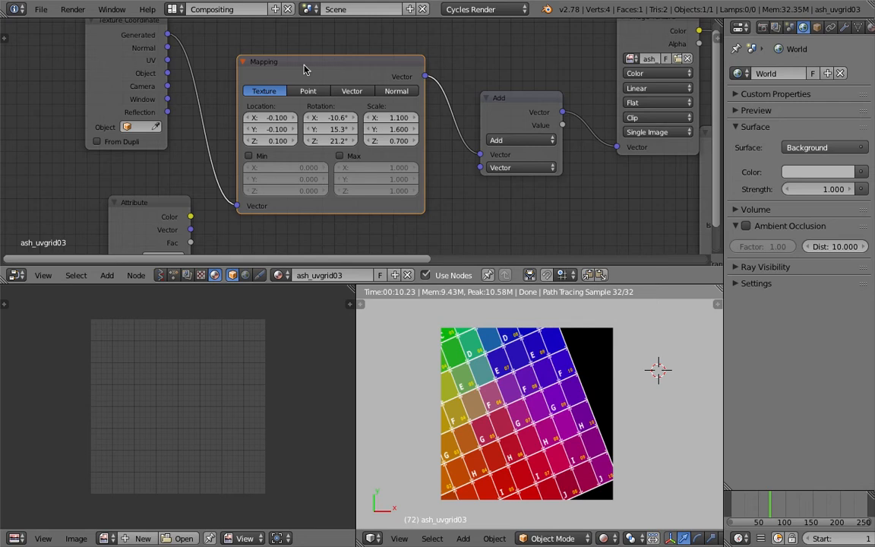
{"action": "left_click_drag", "start_coordinate": [358, 73], "coordinate": [351, 65]}
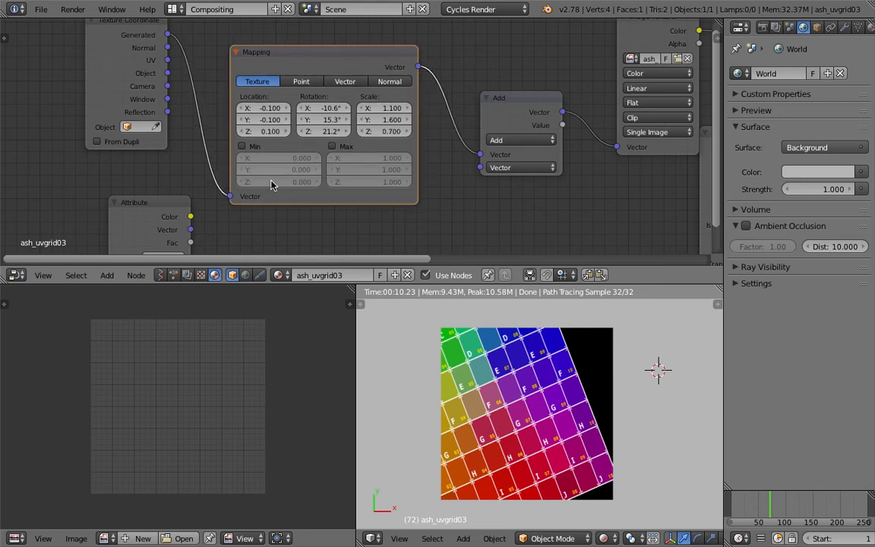
{"action": "middle_click_drag", "start_coordinate": [347, 121], "coordinate": [360, 125]}
{"action": "mouse_move", "coordinate": [328, 90]}
{"action": "middle_mouse_down"}
{"action": "mouse_move", "coordinate": [331, 118]}
{"action": "mouse_move", "coordinate": [339, 82]}
{"action": "middle_mouse_up"}
{"action": "left_click_drag", "start_coordinate": [327, 88], "coordinate": [328, 71]}
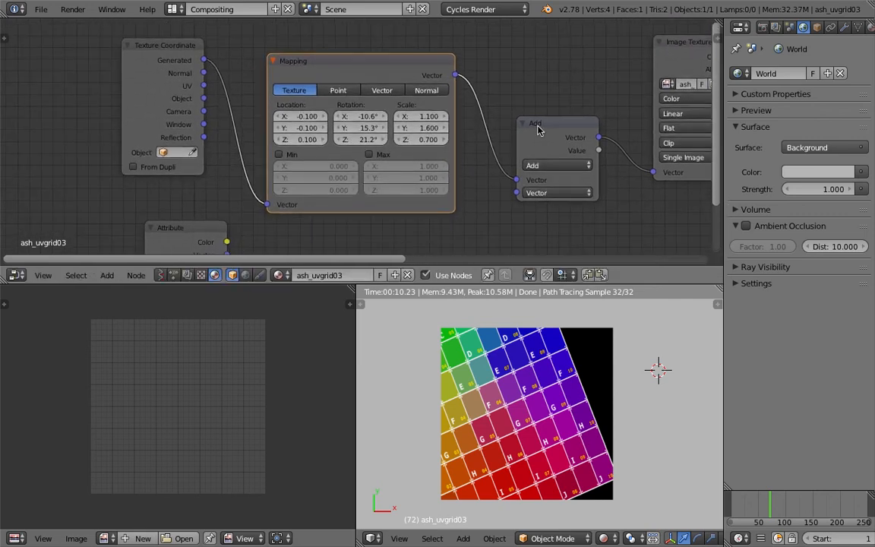
Shift the Add node slightly up and set the Mapping node's scale to X 1.7, Y 0.6 and Z 2.0
{"action": "left_click_drag", "start_coordinate": [537, 125], "coordinate": [538, 105]}
{"action": "left_click_drag", "start_coordinate": [373, 71], "coordinate": [377, 73]}
{"action": "left_click_drag", "start_coordinate": [427, 119], "coordinate": [440, 140]}
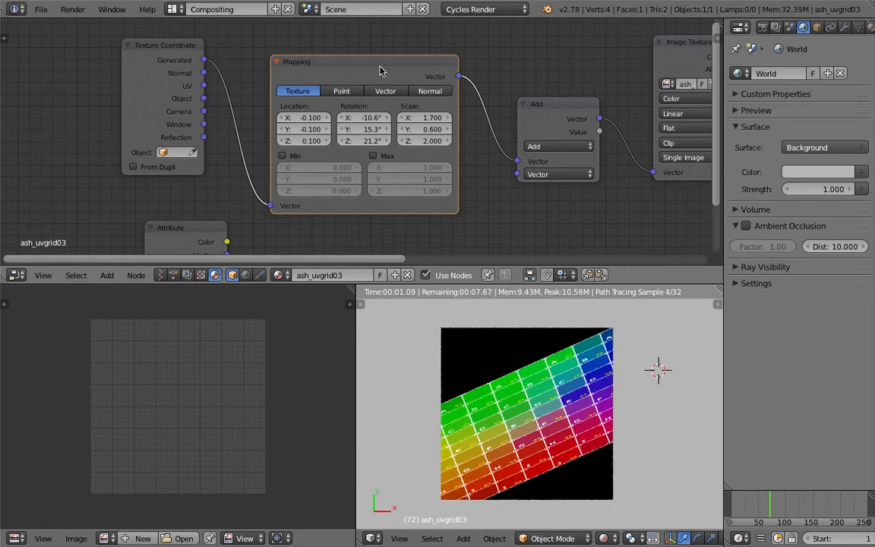
Delete the Mapping node and link the Generated output directly to the Add node's first Vector input
{"action": "left_click_drag", "start_coordinate": [373, 69], "coordinate": [358, 68]}
{"action": "key", "text": "x"}
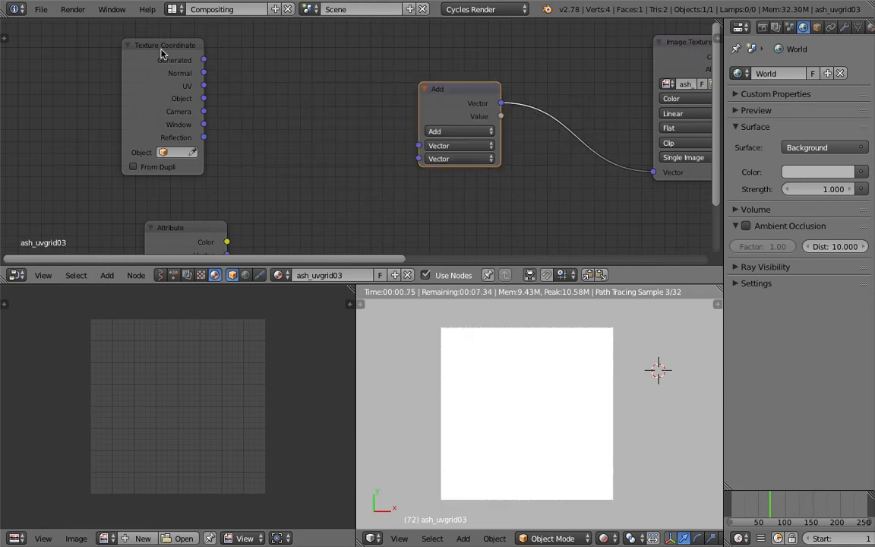
{"action": "left_click_drag", "start_coordinate": [204, 60], "coordinate": [418, 145]}
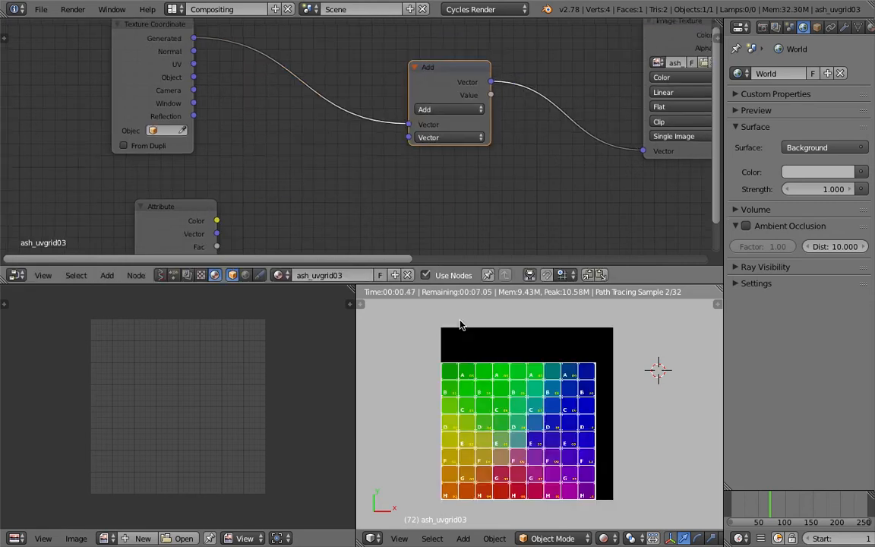
Move the Attribute node closer to the Add node and save over the existing blend file
{"action": "key", "text": "ctrl+s"}
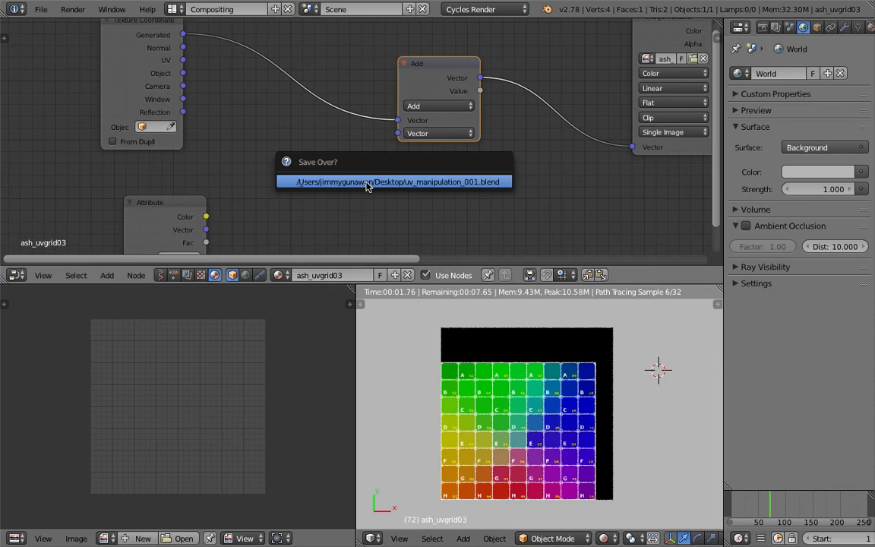
{"action": "key", "text": "Return"}
{"action": "middle_click_drag", "start_coordinate": [366, 184], "coordinate": [379, 133]}
{"action": "left_click_drag", "start_coordinate": [202, 155], "coordinate": [295, 131]}
{"action": "key", "text": "ctrl+s"}
{"action": "key", "text": "Return"}
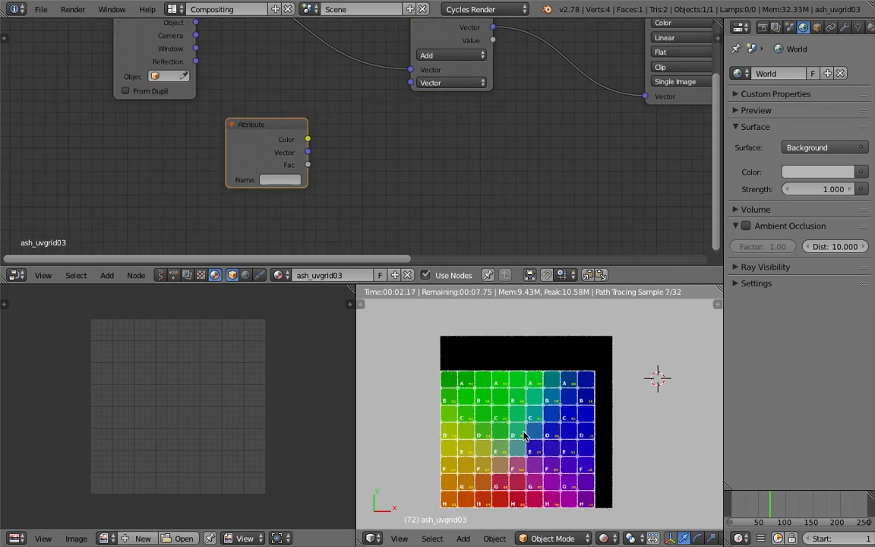
Change the empty image editor area to a 3D View and frame the plane in it
{"action": "middle_click_drag", "start_coordinate": [532, 422], "coordinate": [537, 422], "text": "shift"}
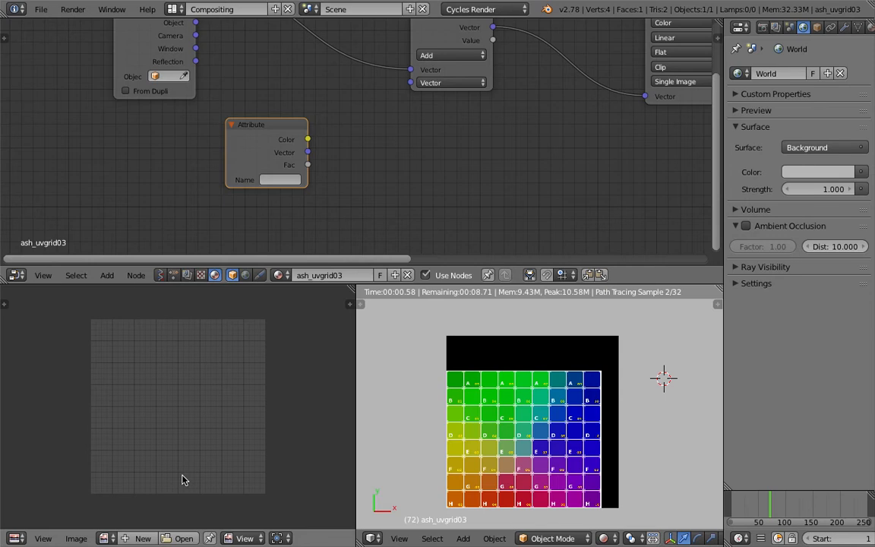
{"action": "left_click", "coordinate": [15, 537]}
{"action": "left_click", "coordinate": [44, 522]}
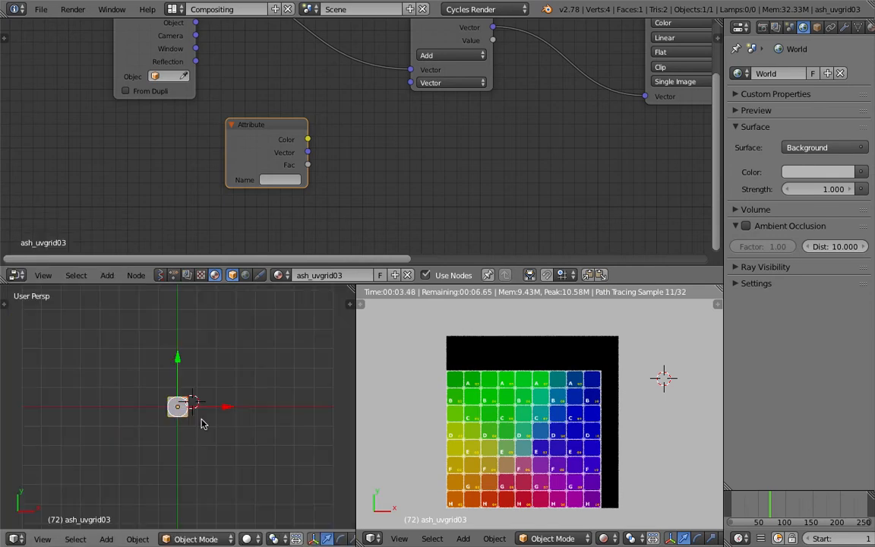
{"action": "scroll", "coordinate": [203, 427], "scroll_direction": "up", "scroll_amount": 6}
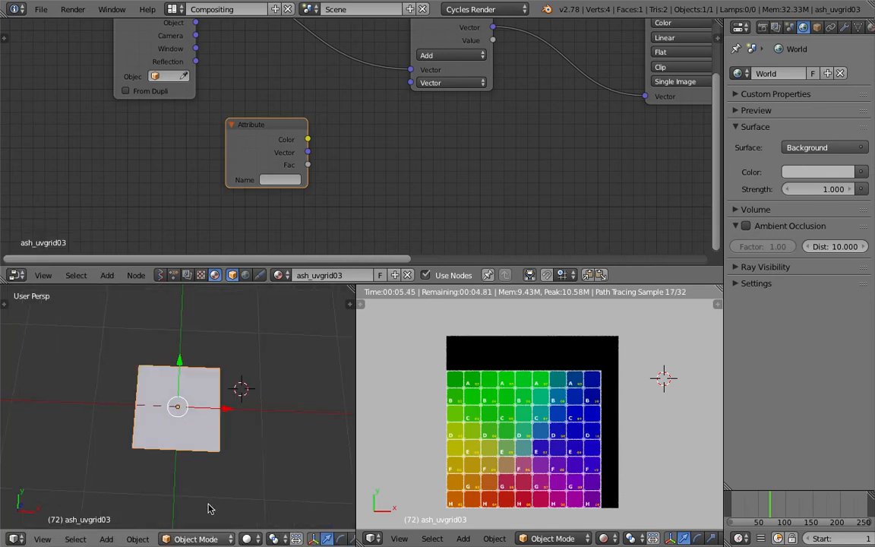
{"action": "scroll", "coordinate": [209, 509], "scroll_direction": "up", "scroll_amount": 2}
Switch the plane to Vertex Paint mode and show the brush settings
{"action": "left_click", "coordinate": [196, 539]}
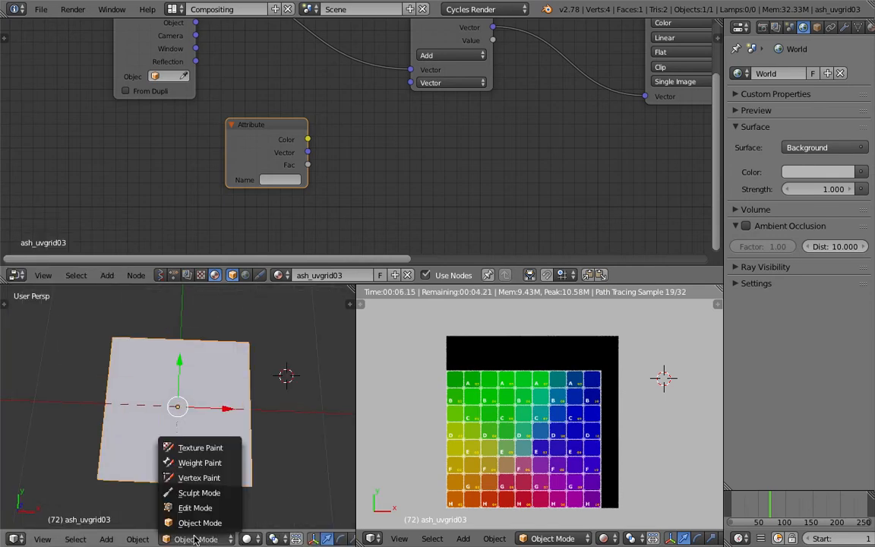
{"action": "left_click", "coordinate": [225, 477]}
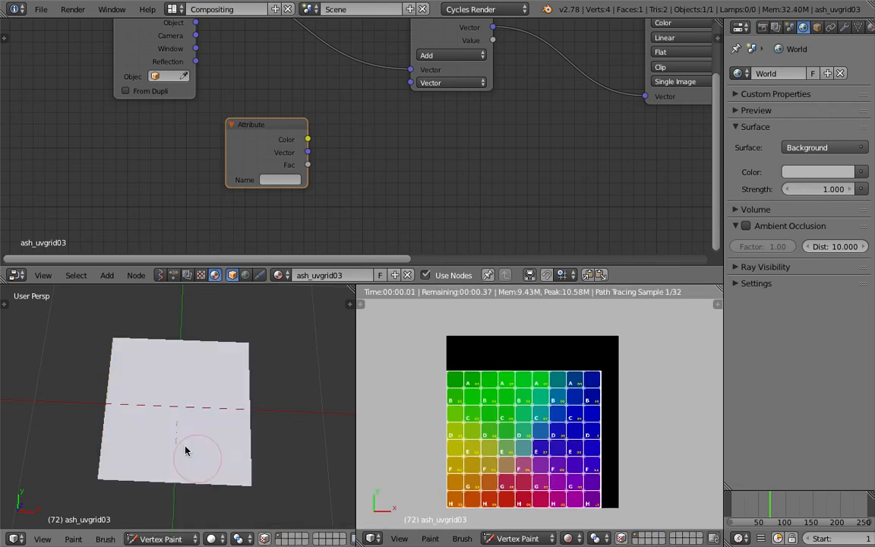
{"action": "middle_click_drag", "start_coordinate": [185, 451], "coordinate": [142, 419]}
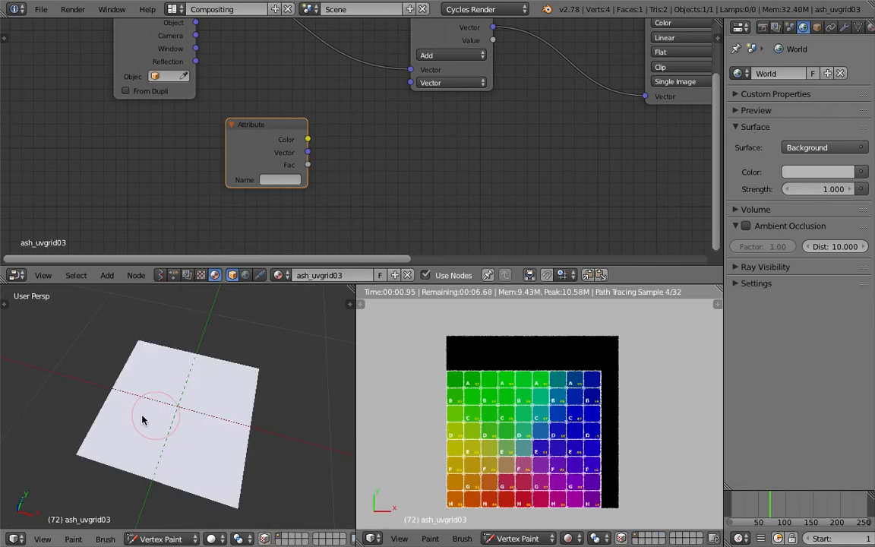
{"action": "left_click", "coordinate": [6, 305]}
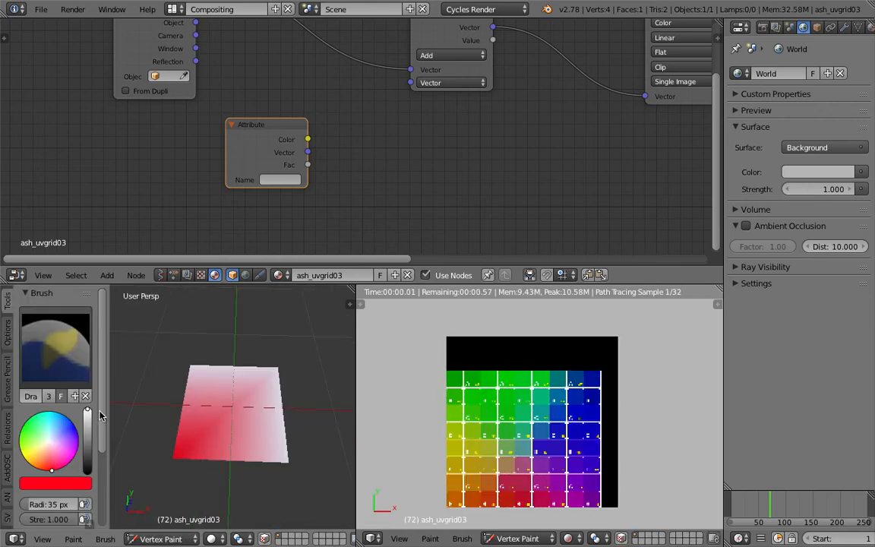
Vertex paint the plane's far right corner blue and its far left corner green
{"action": "left_click", "coordinate": [65, 416]}
{"action": "left_click_drag", "start_coordinate": [66, 416], "coordinate": [75, 426]}
{"action": "left_click", "coordinate": [274, 371]}
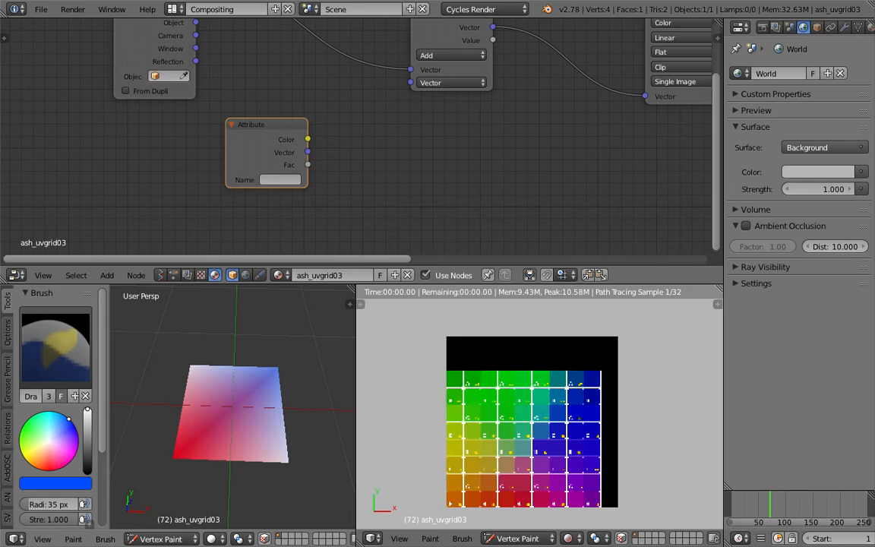
{"action": "left_click", "coordinate": [22, 426]}
{"action": "left_click", "coordinate": [190, 370]}
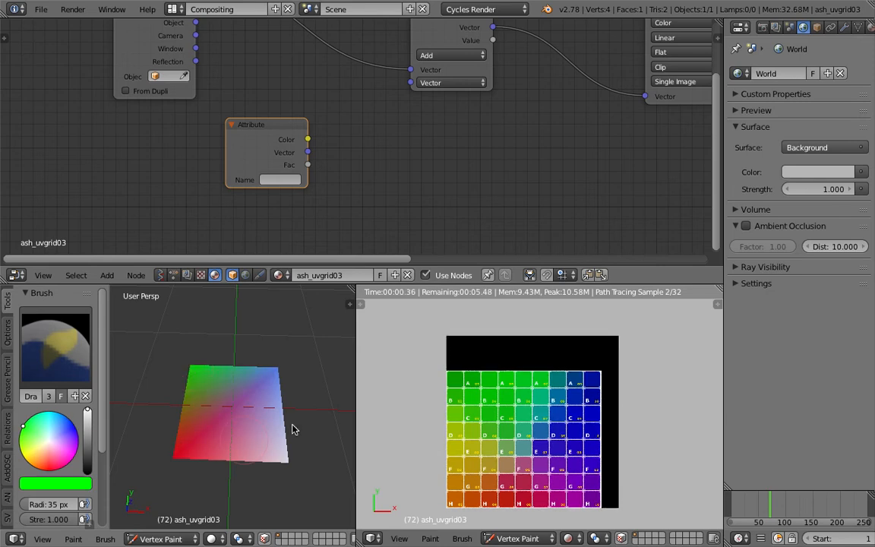
{"action": "middle_click_drag", "start_coordinate": [292, 425], "coordinate": [299, 436]}
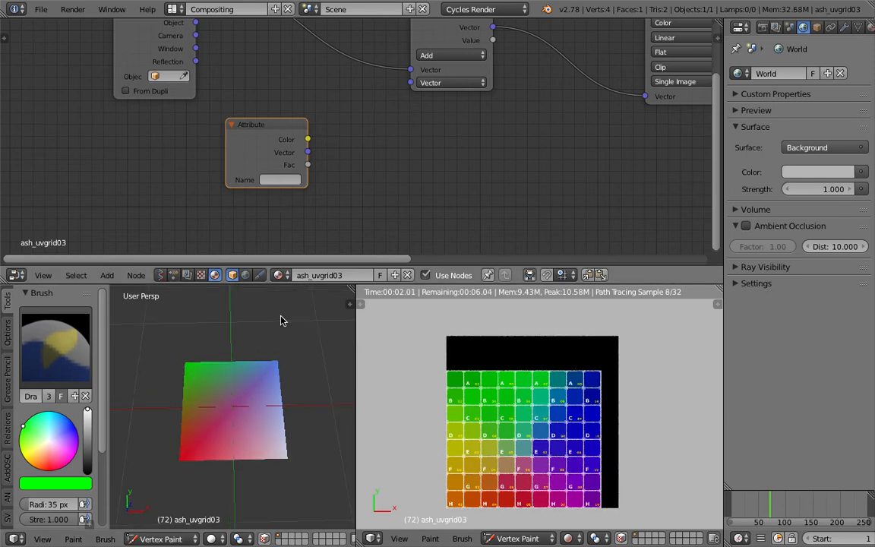
{"action": "mouse_move", "coordinate": [232, 460]}
{"action": "middle_mouse_down"}
{"action": "mouse_move", "coordinate": [212, 410]}
{"action": "mouse_move", "coordinate": [250, 421]}
{"action": "middle_mouse_up"}
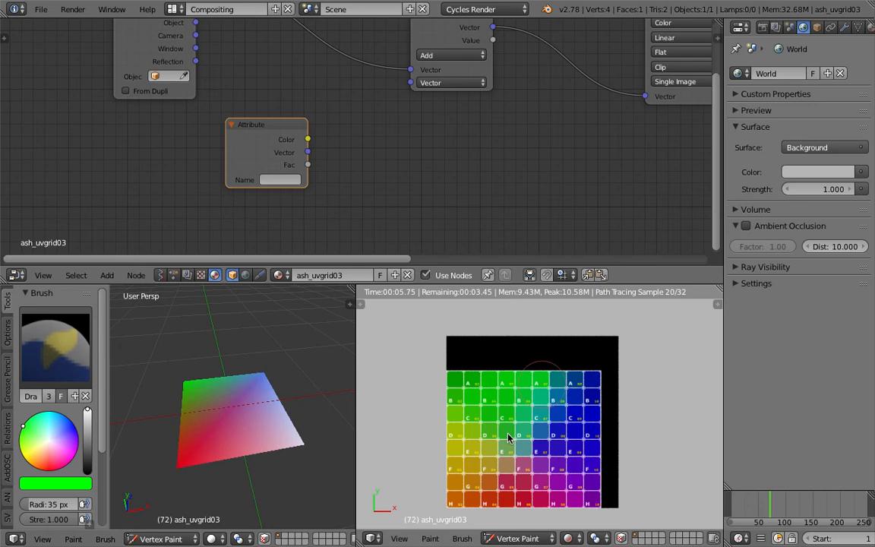
Set the Add node's second vector to 0 to remove the texture offset
{"action": "middle_click_drag", "start_coordinate": [351, 141], "coordinate": [358, 189]}
{"action": "left_click", "coordinate": [451, 130]}
{"action": "type", "text": "0.1"}
{"action": "key", "text": "Return"}
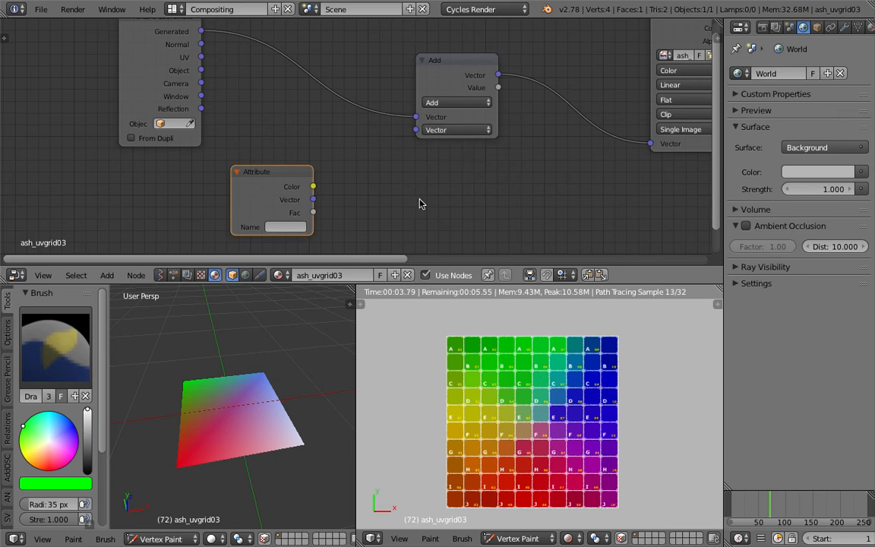
{"action": "middle_click_drag", "start_coordinate": [372, 220], "coordinate": [366, 198]}
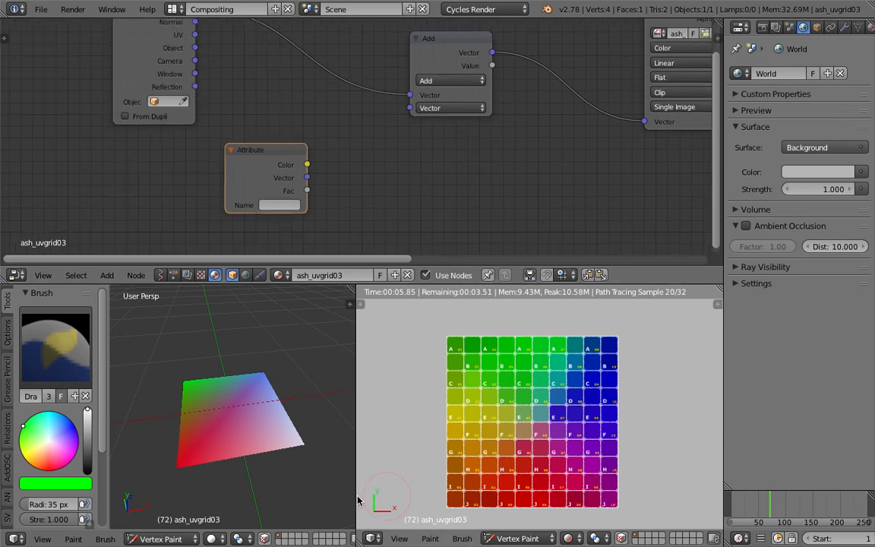
{"action": "left_click", "coordinate": [216, 538]}
{"action": "left_click", "coordinate": [227, 490]}
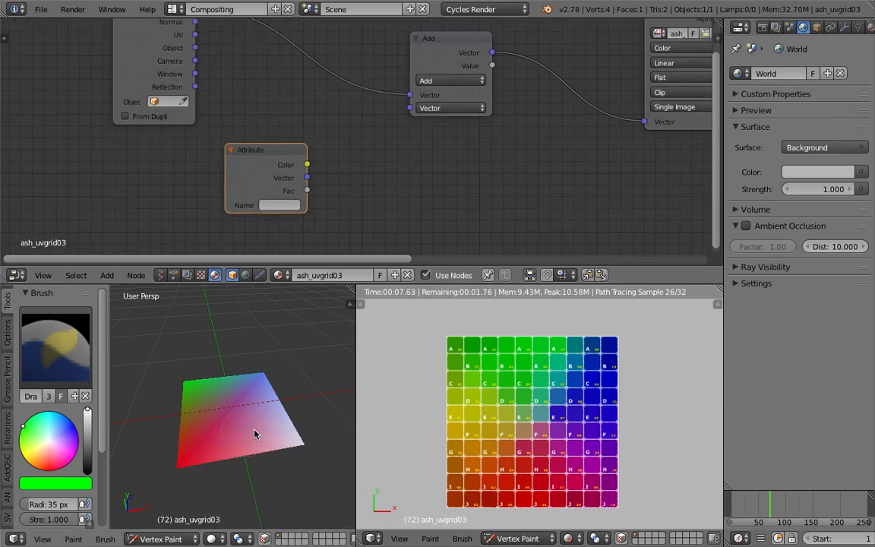
Set the Attribute node's name to the mesh's vertex color layer Col and link its Vector output to the Add node's second Vector input
{"action": "left_click", "coordinate": [843, 27]}
{"action": "left_click", "coordinate": [857, 26]}
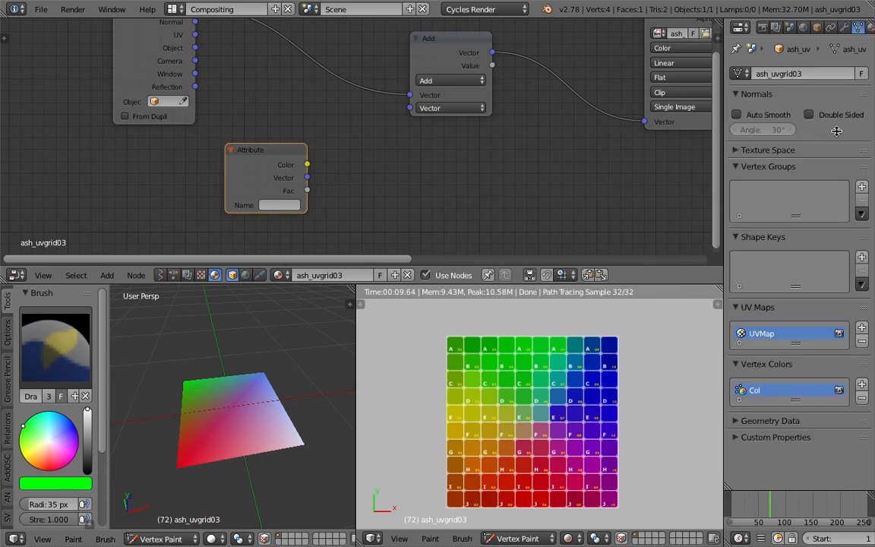
{"action": "left_click", "coordinate": [298, 204]}
{"action": "type", "text": "Col"}
{"action": "key", "text": "Return"}
{"action": "scroll", "coordinate": [237, 156], "scroll_direction": "up", "scroll_amount": 2}
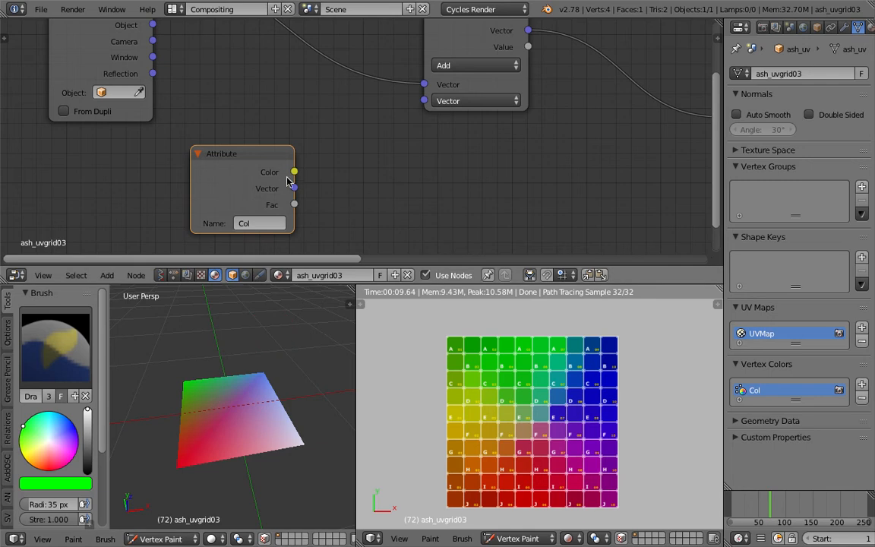
{"action": "left_click_drag", "start_coordinate": [293, 188], "coordinate": [423, 101]}
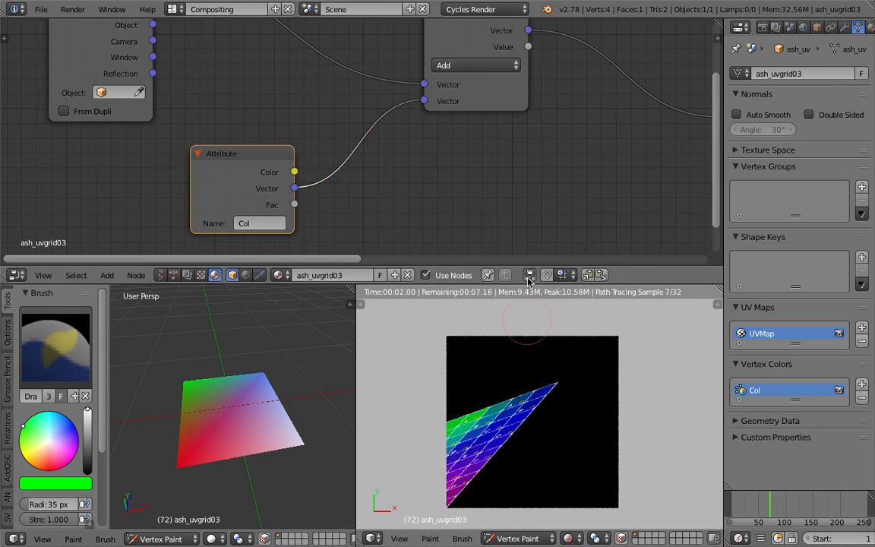
Vertex paint the whole plane red and move the timeline to frame 46
{"action": "left_click", "coordinate": [58, 467]}
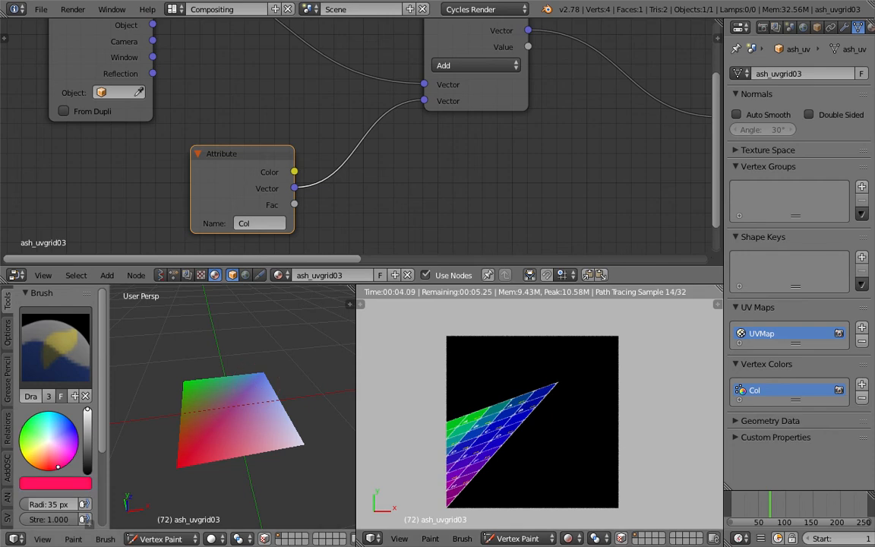
{"action": "mouse_move", "coordinate": [131, 465]}
{"action": "left_mouse_down"}
{"action": "mouse_move", "coordinate": [230, 375]}
{"action": "mouse_move", "coordinate": [306, 443]}
{"action": "left_mouse_up"}
{"action": "left_click_drag", "start_coordinate": [762, 503], "coordinate": [756, 503]}
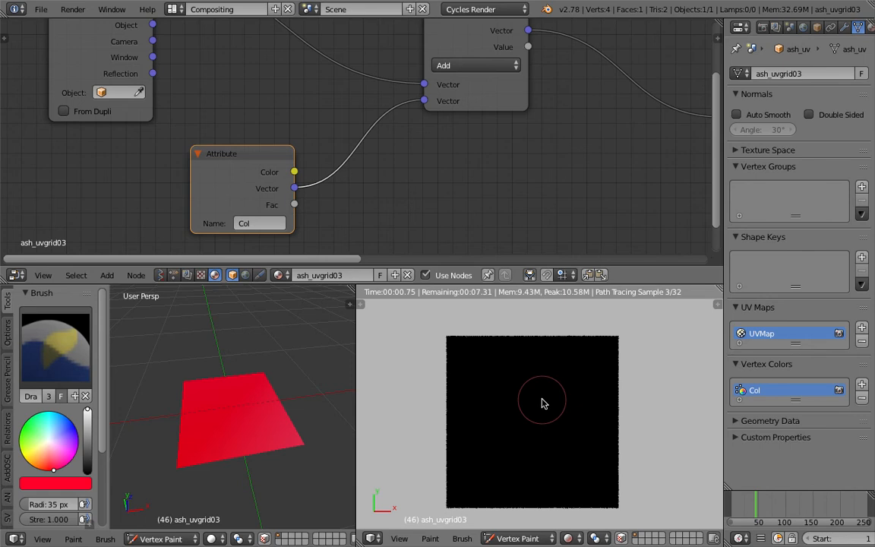
{"action": "scroll", "coordinate": [291, 105], "scroll_direction": "down", "scroll_amount": 1}
Vertex paint blue over the plane and pale green on its far left corner
{"action": "left_click", "coordinate": [68, 425]}
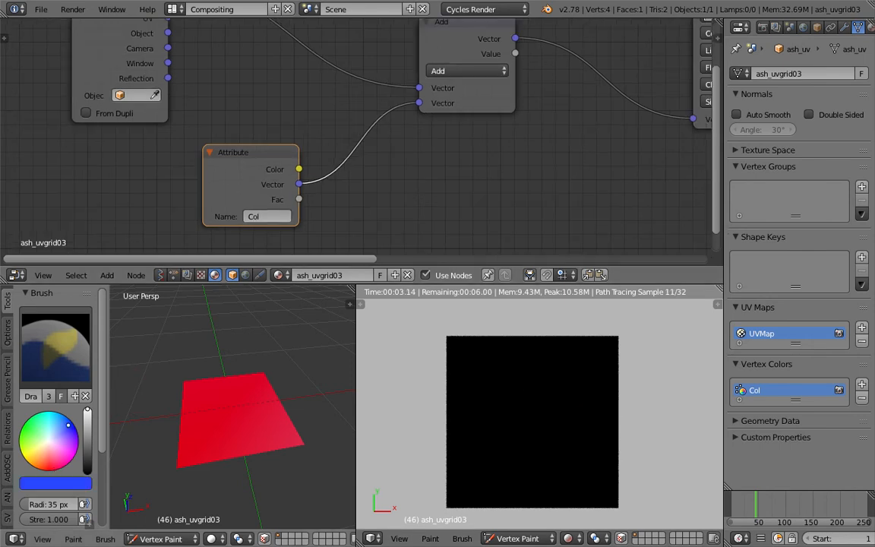
{"action": "mouse_move", "coordinate": [182, 414]}
{"action": "left_mouse_down"}
{"action": "mouse_move", "coordinate": [194, 461]}
{"action": "mouse_move", "coordinate": [298, 438]}
{"action": "mouse_move", "coordinate": [271, 376]}
{"action": "mouse_move", "coordinate": [213, 427]}
{"action": "left_mouse_up"}
{"action": "left_click", "coordinate": [39, 434]}
{"action": "left_click_drag", "start_coordinate": [188, 389], "coordinate": [214, 387]}
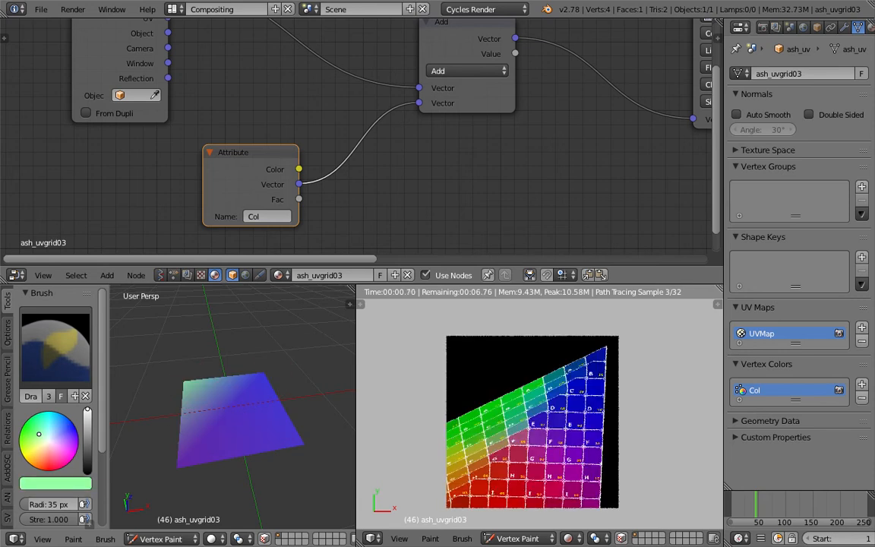
Vertex paint pale blue over the plane
{"action": "left_click", "coordinate": [55, 433]}
{"action": "mouse_move", "coordinate": [170, 414]}
{"action": "left_mouse_down"}
{"action": "mouse_move", "coordinate": [266, 414]}
{"action": "mouse_move", "coordinate": [186, 460]}
{"action": "left_mouse_up"}
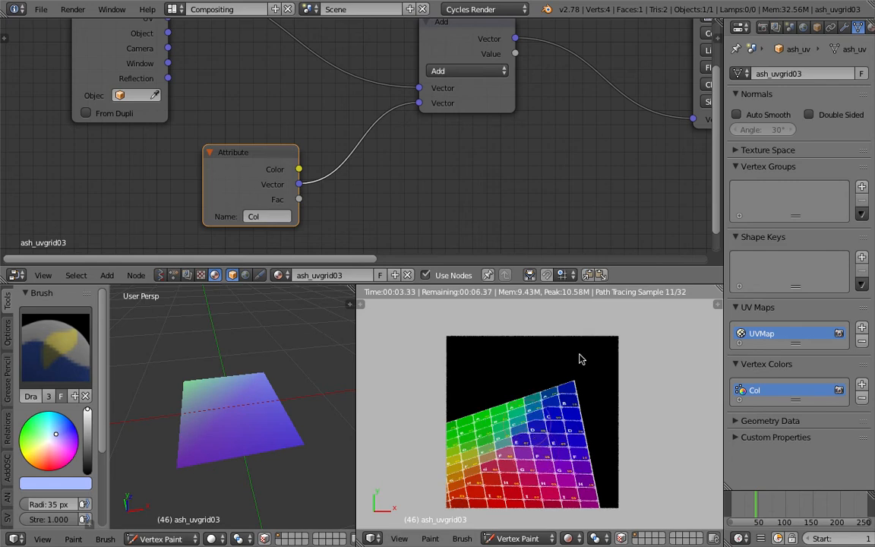
Try the Extend and Repeat extension modes on the Image Texture node
{"action": "middle_click_drag", "start_coordinate": [520, 120], "coordinate": [243, 187]}
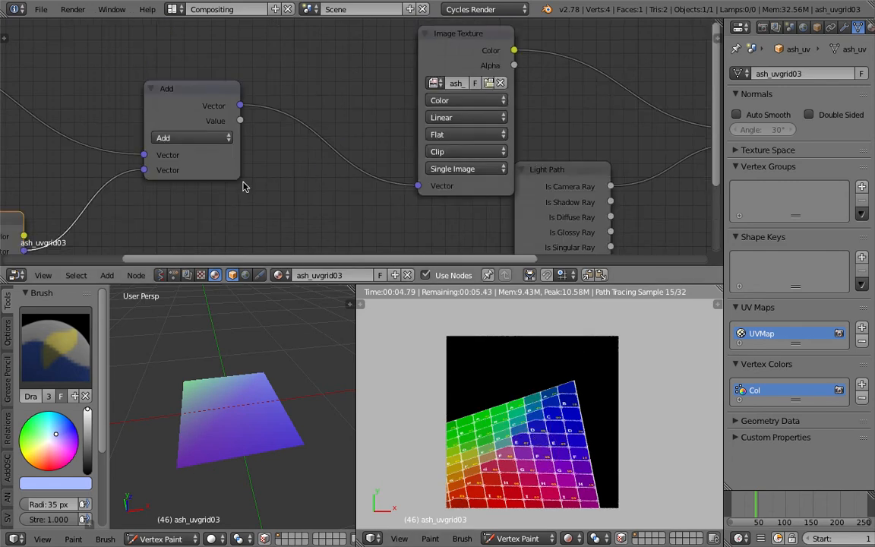
{"action": "left_click", "coordinate": [464, 101]}
{"action": "left_click", "coordinate": [470, 118]}
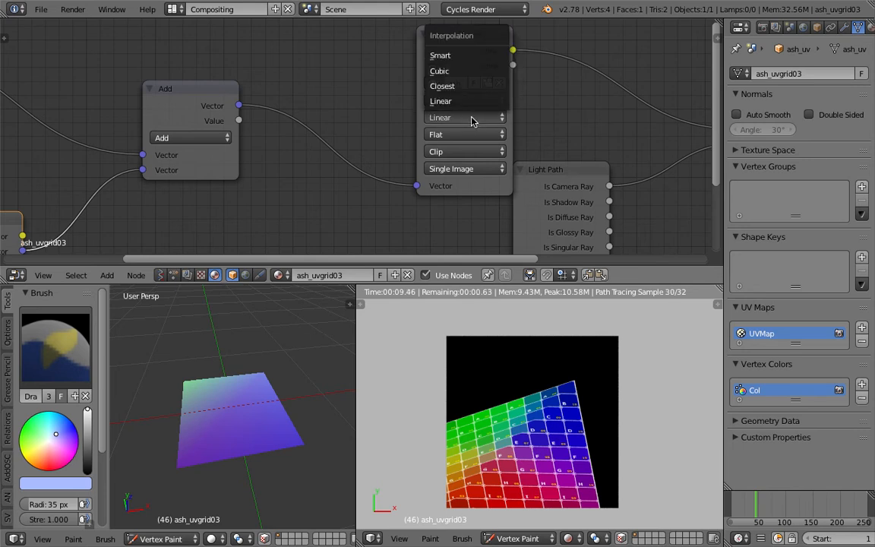
{"action": "left_click", "coordinate": [466, 134]}
{"action": "left_click", "coordinate": [475, 149]}
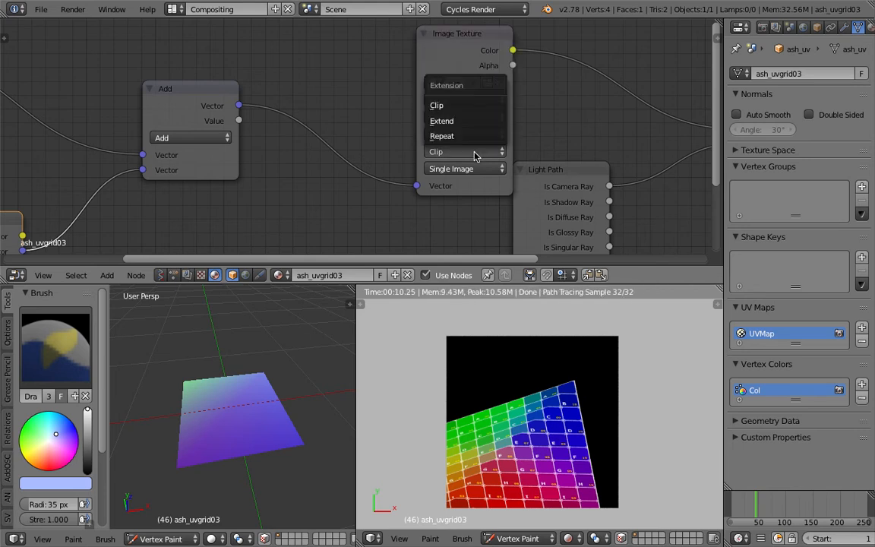
{"action": "left_click", "coordinate": [442, 120]}
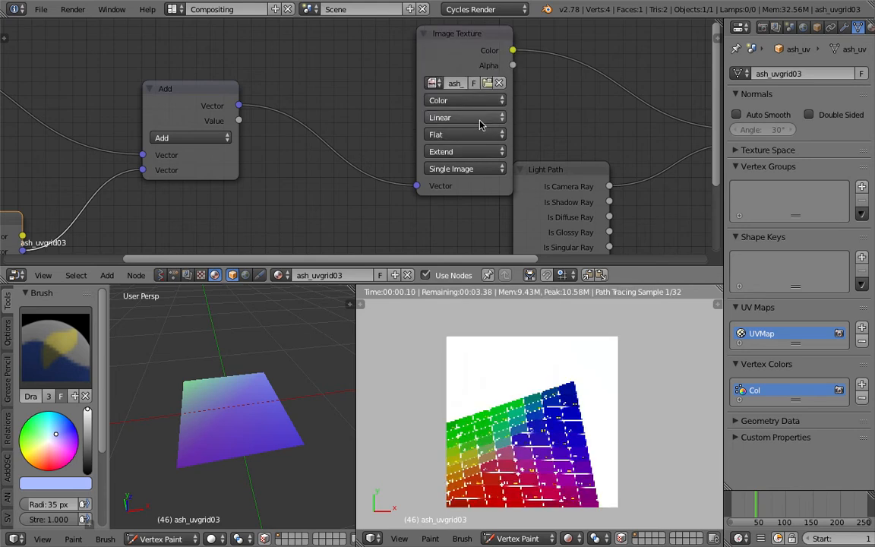
{"action": "left_click", "coordinate": [477, 151]}
{"action": "left_click", "coordinate": [470, 136]}
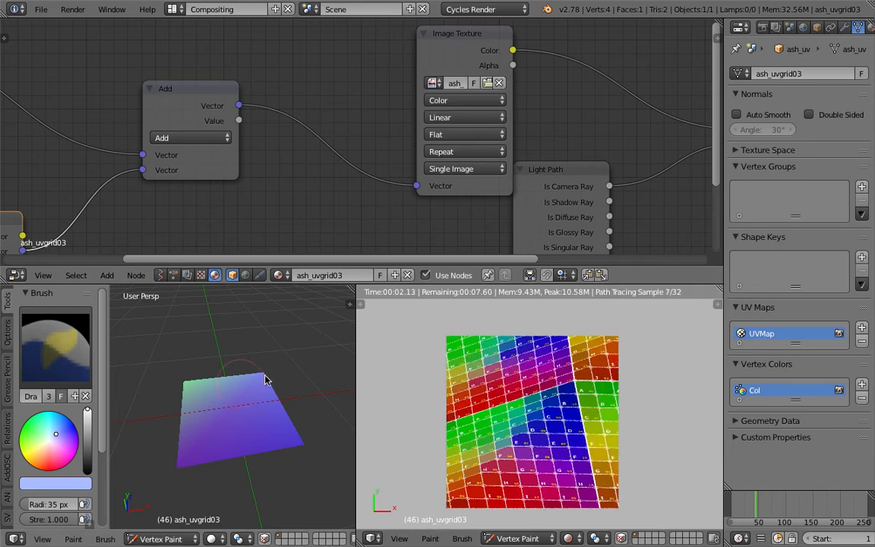
Vertex paint pinkish red over the plane's far right corner and yellow-green over its left side
{"action": "left_click", "coordinate": [57, 353]}
{"action": "left_click", "coordinate": [64, 455]}
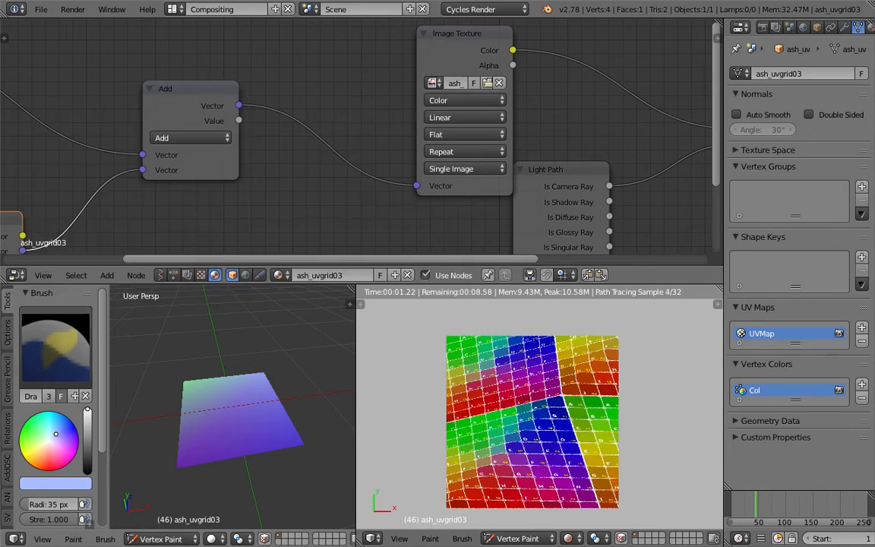
{"action": "left_click", "coordinate": [60, 468]}
{"action": "left_click_drag", "start_coordinate": [260, 383], "coordinate": [265, 434]}
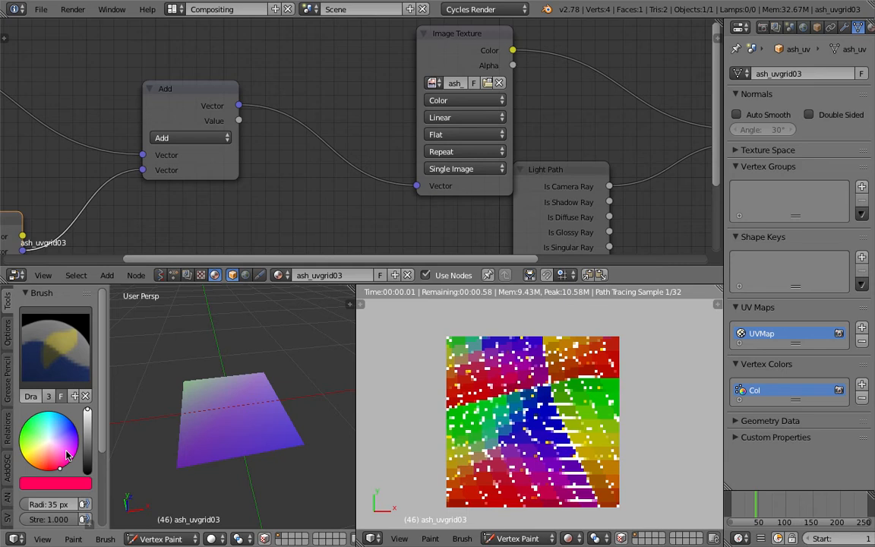
{"action": "left_click", "coordinate": [35, 466]}
{"action": "left_click_drag", "start_coordinate": [35, 467], "coordinate": [20, 445]}
{"action": "mouse_move", "coordinate": [187, 378]}
{"action": "left_mouse_down"}
{"action": "mouse_move", "coordinate": [165, 383]}
{"action": "mouse_move", "coordinate": [259, 434]}
{"action": "left_mouse_up"}
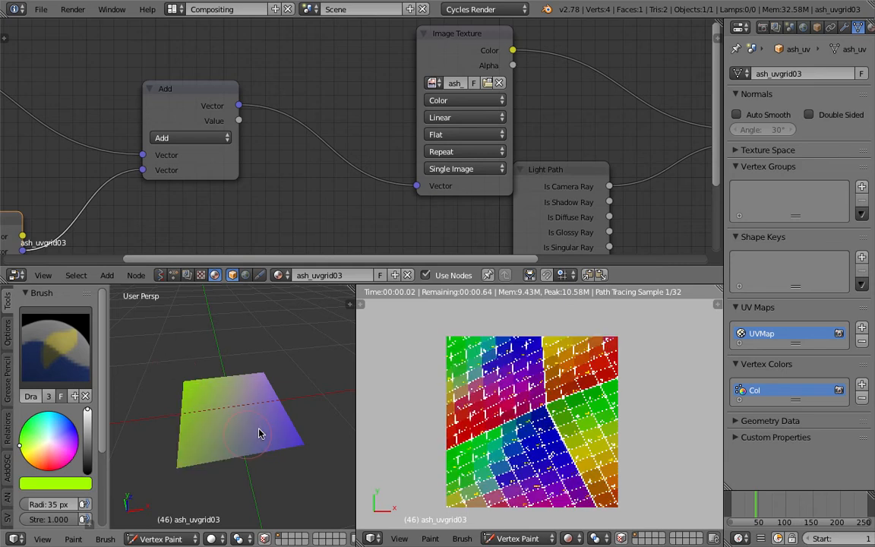
Set the Image Texture node's extension to Clip and vertex paint the whole plane blue
{"action": "left_click", "coordinate": [464, 151]}
{"action": "left_click", "coordinate": [464, 105]}
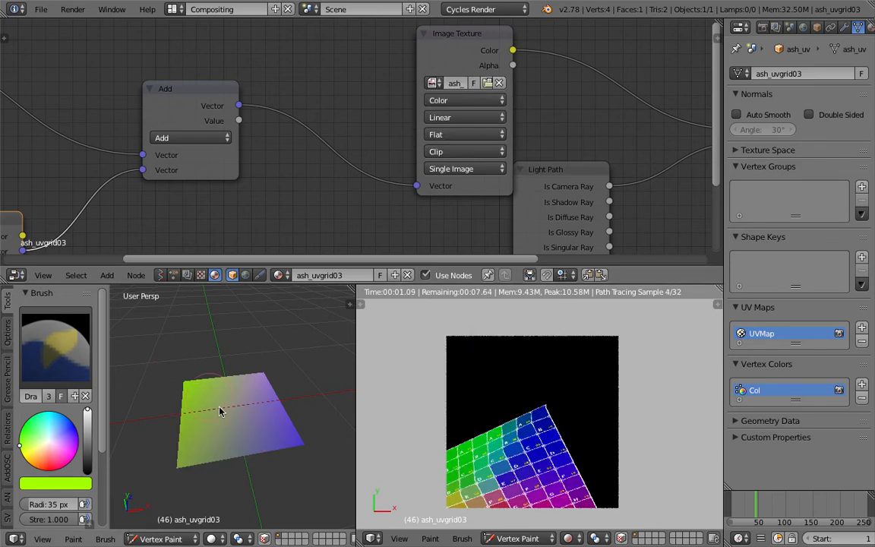
{"action": "left_click", "coordinate": [70, 421]}
{"action": "mouse_move", "coordinate": [204, 403]}
{"action": "left_mouse_down"}
{"action": "mouse_move", "coordinate": [283, 404]}
{"action": "mouse_move", "coordinate": [264, 381]}
{"action": "mouse_move", "coordinate": [296, 441]}
{"action": "mouse_move", "coordinate": [187, 466]}
{"action": "mouse_move", "coordinate": [185, 380]}
{"action": "left_mouse_up"}
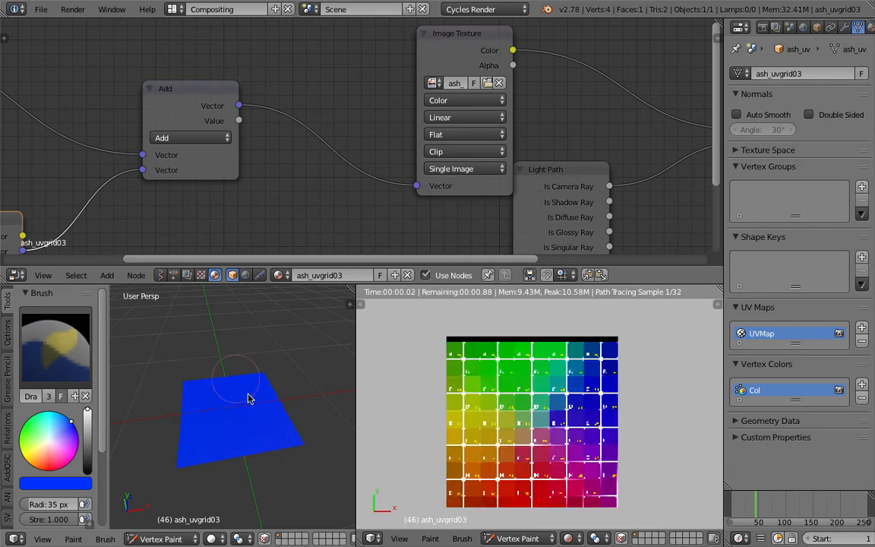
{"action": "mouse_move", "coordinate": [248, 397]}
{"action": "left_mouse_down"}
{"action": "mouse_move", "coordinate": [191, 463]}
{"action": "mouse_move", "coordinate": [297, 433]}
{"action": "mouse_move", "coordinate": [190, 390]}
{"action": "left_mouse_up"}
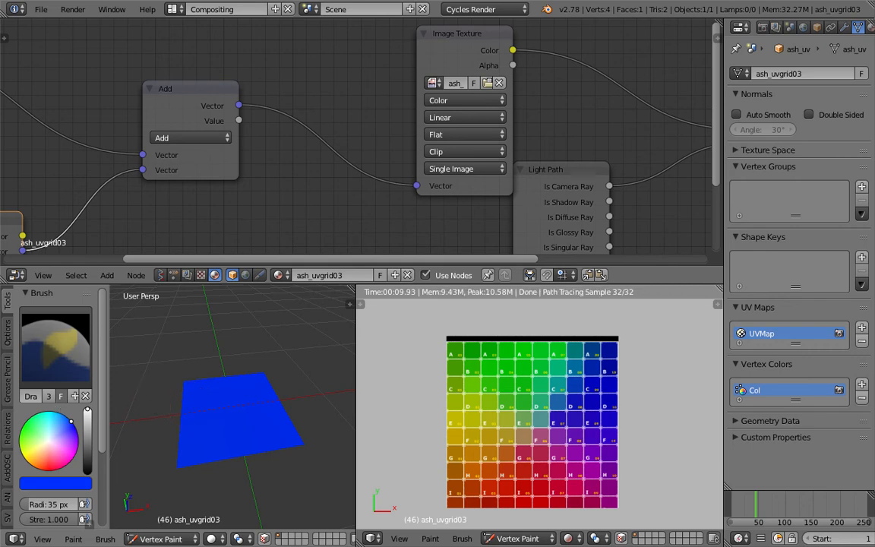
Vertex paint red along the plane's far edge, and cover the whole plane with green
{"action": "left_click", "coordinate": [41, 468]}
{"action": "mouse_move", "coordinate": [186, 384]}
{"action": "left_mouse_down"}
{"action": "mouse_move", "coordinate": [260, 380]}
{"action": "mouse_move", "coordinate": [186, 384]}
{"action": "left_mouse_up"}
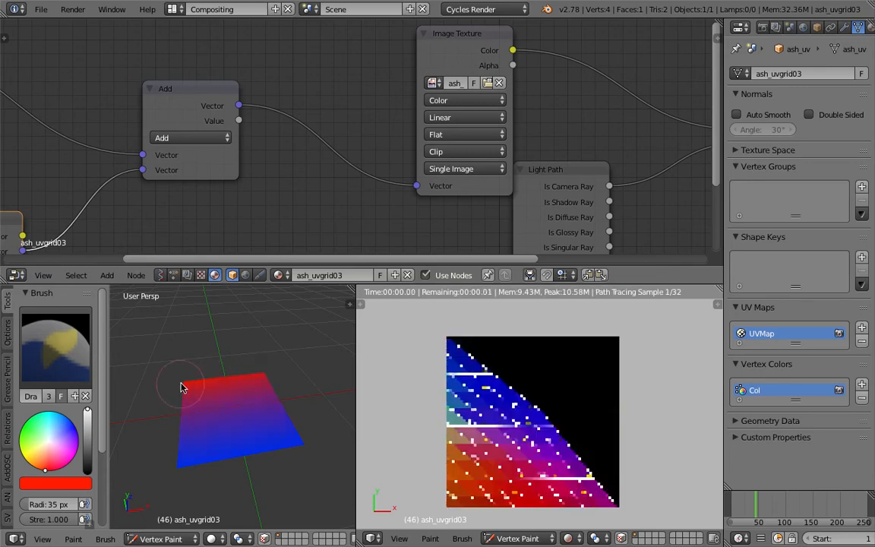
{"action": "mouse_move", "coordinate": [189, 461]}
{"action": "left_mouse_down"}
{"action": "mouse_move", "coordinate": [298, 449]}
{"action": "mouse_move", "coordinate": [254, 404]}
{"action": "mouse_move", "coordinate": [203, 416]}
{"action": "mouse_move", "coordinate": [171, 464]}
{"action": "mouse_move", "coordinate": [227, 398]}
{"action": "left_mouse_up"}
{"action": "left_click_drag", "start_coordinate": [52, 431], "coordinate": [20, 431]}
{"action": "mouse_move", "coordinate": [185, 381]}
{"action": "left_mouse_down"}
{"action": "mouse_move", "coordinate": [260, 378]}
{"action": "mouse_move", "coordinate": [222, 464]}
{"action": "mouse_move", "coordinate": [302, 444]}
{"action": "left_mouse_up"}
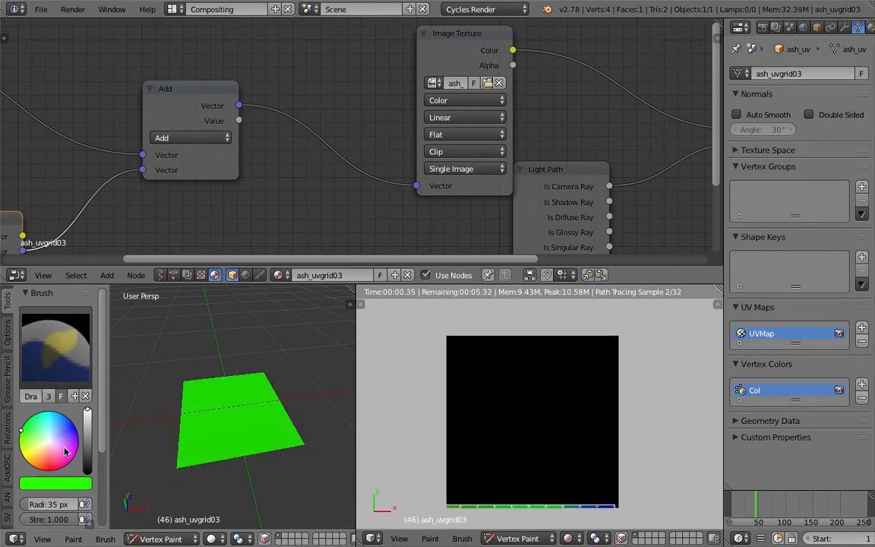
Vertex paint blue along the plane's far edge and red on its far left corner
{"action": "left_click", "coordinate": [33, 449]}
{"action": "left_click", "coordinate": [73, 428]}
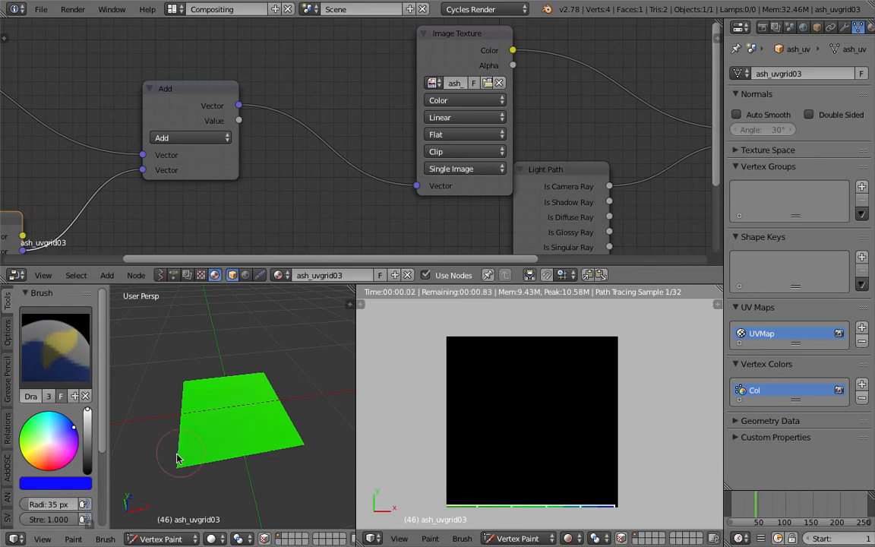
{"action": "left_click_drag", "start_coordinate": [180, 381], "coordinate": [231, 431]}
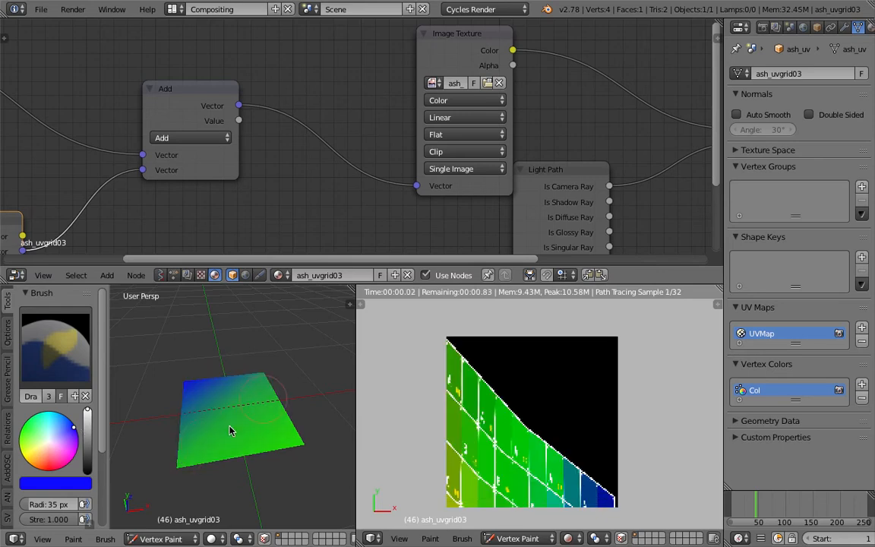
{"action": "left_click", "coordinate": [271, 375]}
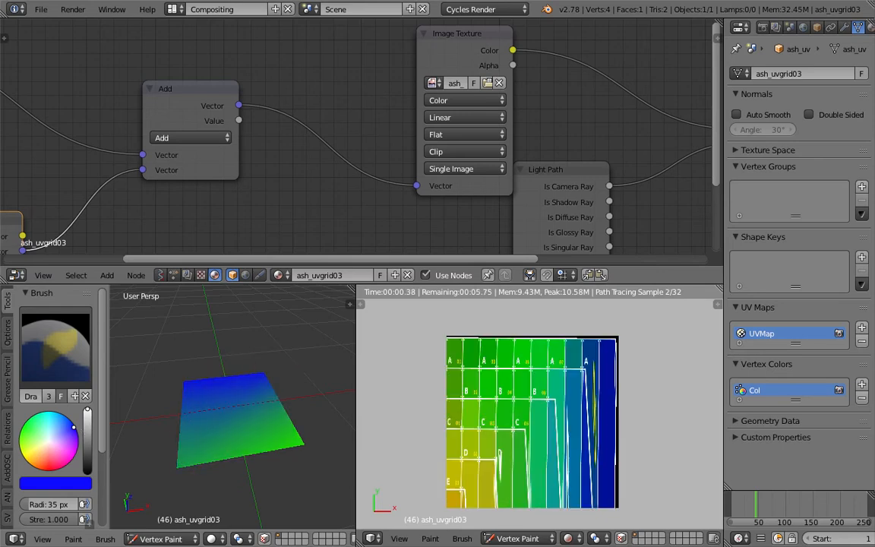
{"action": "left_click", "coordinate": [48, 469]}
{"action": "left_click", "coordinate": [183, 383]}
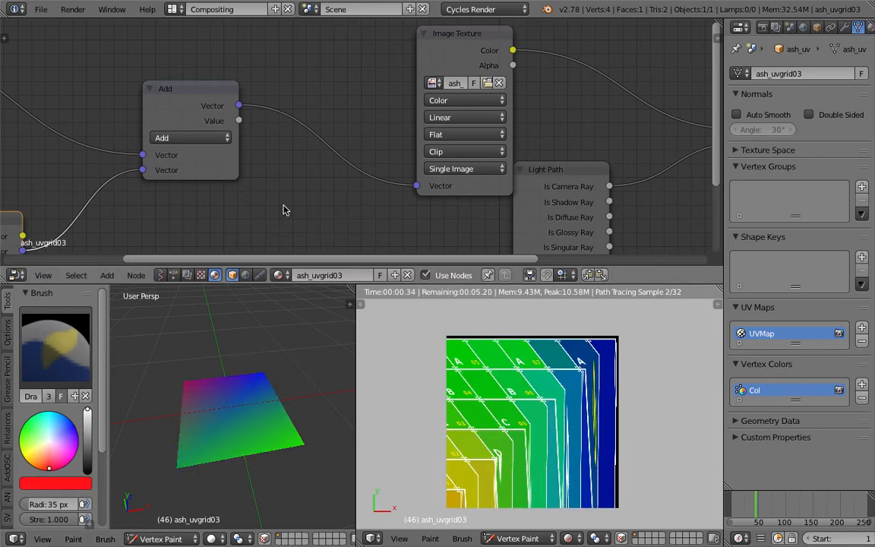
Add a Combine XYZ node between the Attribute node and the Add node
{"action": "scroll", "coordinate": [283, 209], "scroll_direction": "down", "scroll_amount": 3}
{"action": "middle_click_drag", "start_coordinate": [70, 212], "coordinate": [277, 139]}
{"action": "left_click_drag", "start_coordinate": [277, 139], "coordinate": [243, 144]}
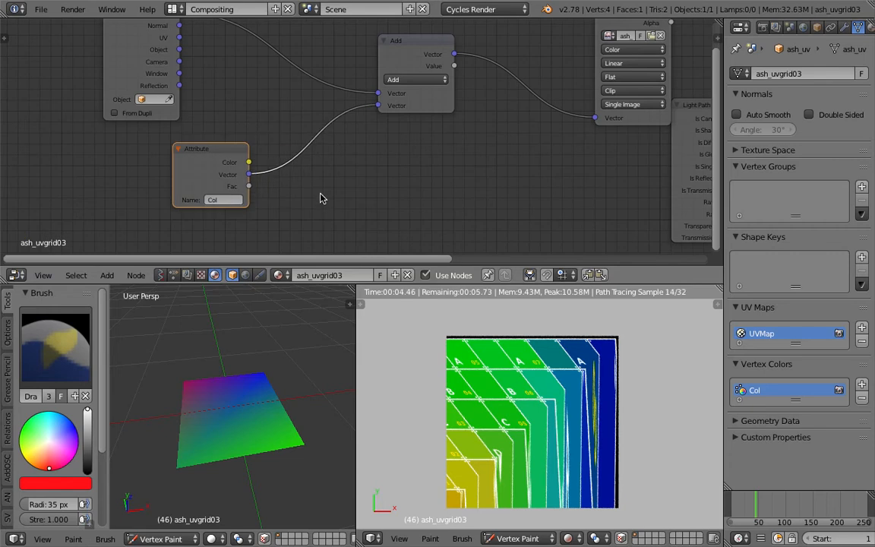
{"action": "middle_click_drag", "start_coordinate": [381, 151], "coordinate": [380, 170]}
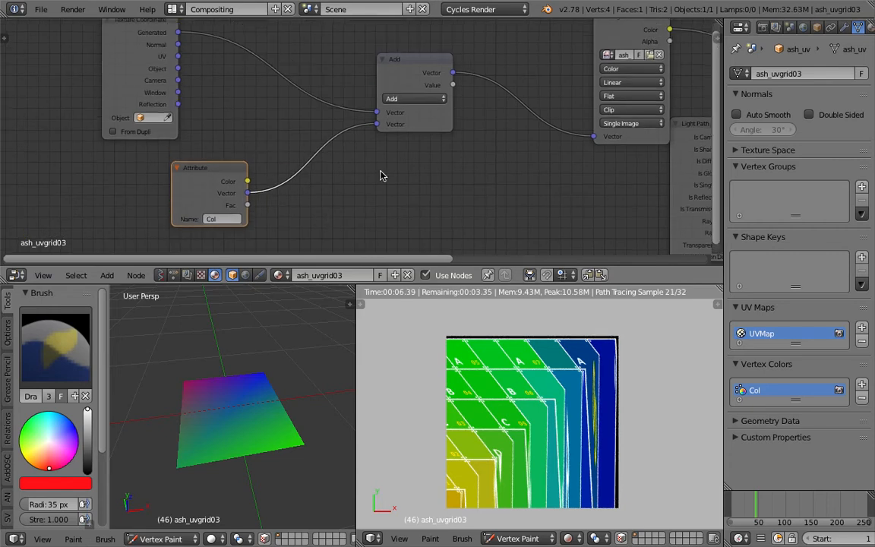
{"action": "key", "text": "space"}
{"action": "type", "text": "combin"}
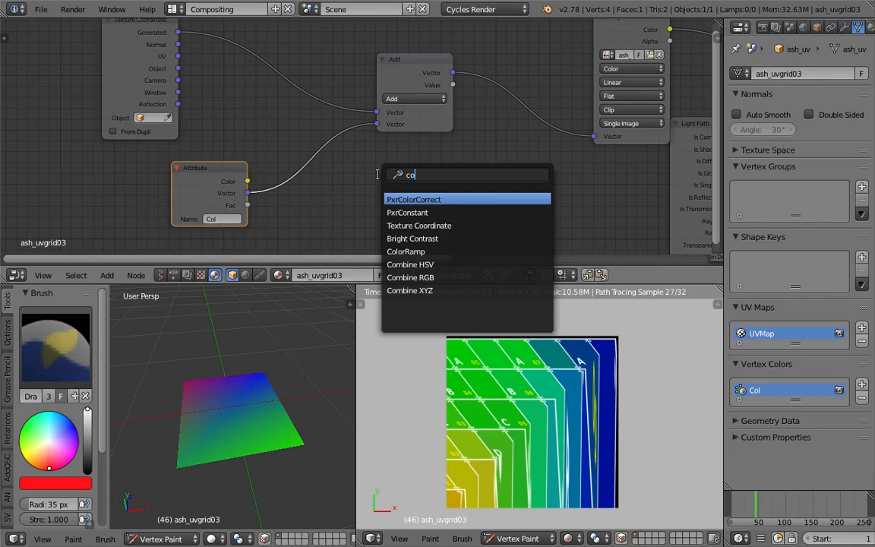
{"action": "key", "text": "Down"}
{"action": "key", "text": "Down"}
{"action": "key", "text": "Return"}
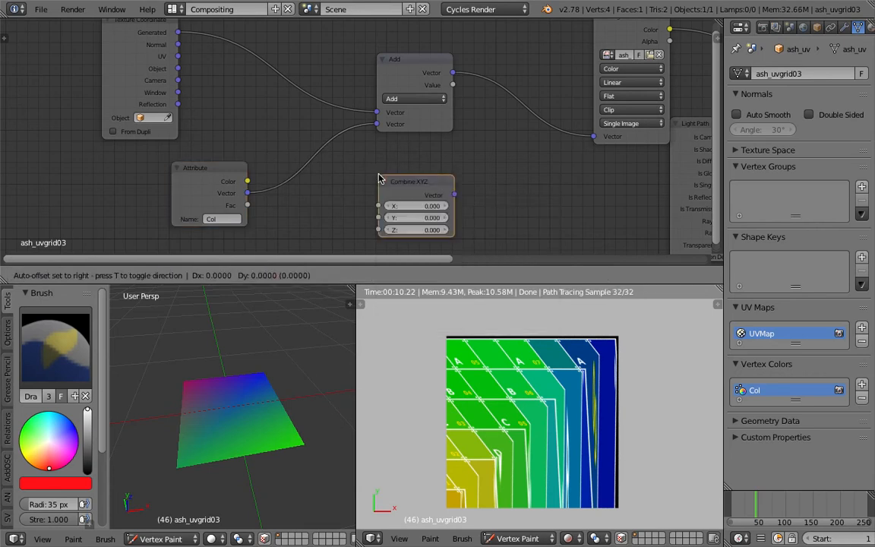
{"action": "left_click", "coordinate": [339, 164]}
Link Combine XYZ to the Add node's second Vector input and set X to -0.2, Y to -0.3 and Z to 0
{"action": "left_click_drag", "start_coordinate": [415, 183], "coordinate": [377, 123]}
{"action": "left_click_drag", "start_coordinate": [377, 166], "coordinate": [348, 152]}
{"action": "mouse_move", "coordinate": [348, 181]}
{"action": "left_mouse_down"}
{"action": "mouse_move", "coordinate": [336, 181]}
{"action": "mouse_move", "coordinate": [463, 182]}
{"action": "mouse_move", "coordinate": [354, 181]}
{"action": "mouse_move", "coordinate": [350, 194]}
{"action": "mouse_move", "coordinate": [388, 194]}
{"action": "mouse_move", "coordinate": [316, 194]}
{"action": "mouse_move", "coordinate": [369, 193]}
{"action": "mouse_move", "coordinate": [335, 193]}
{"action": "mouse_move", "coordinate": [380, 206]}
{"action": "mouse_move", "coordinate": [359, 207]}
{"action": "mouse_move", "coordinate": [359, 183]}
{"action": "mouse_move", "coordinate": [400, 183]}
{"action": "mouse_move", "coordinate": [351, 182]}
{"action": "mouse_move", "coordinate": [352, 193]}
{"action": "left_mouse_up"}
{"action": "type", "text": "0.1"}
{"action": "key", "text": "Return"}
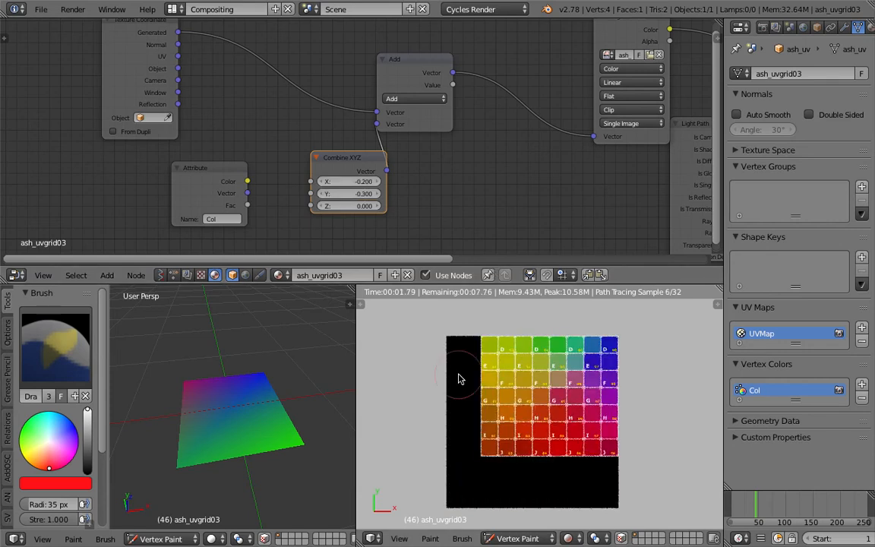
Switch the plane to Object Mode and change the rendered viewport to Solid shading
{"action": "left_click", "coordinate": [525, 538]}
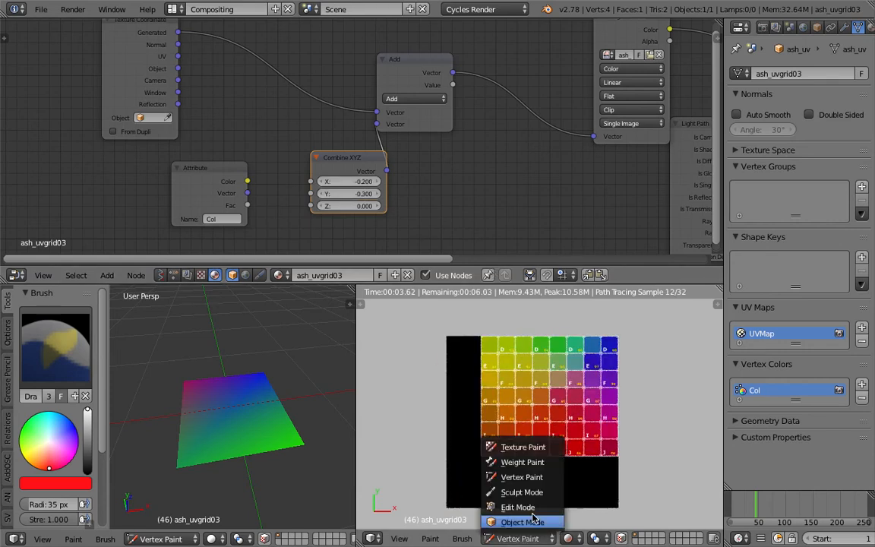
{"action": "left_click", "coordinate": [524, 521]}
{"action": "middle_click_drag", "start_coordinate": [559, 435], "coordinate": [465, 361]}
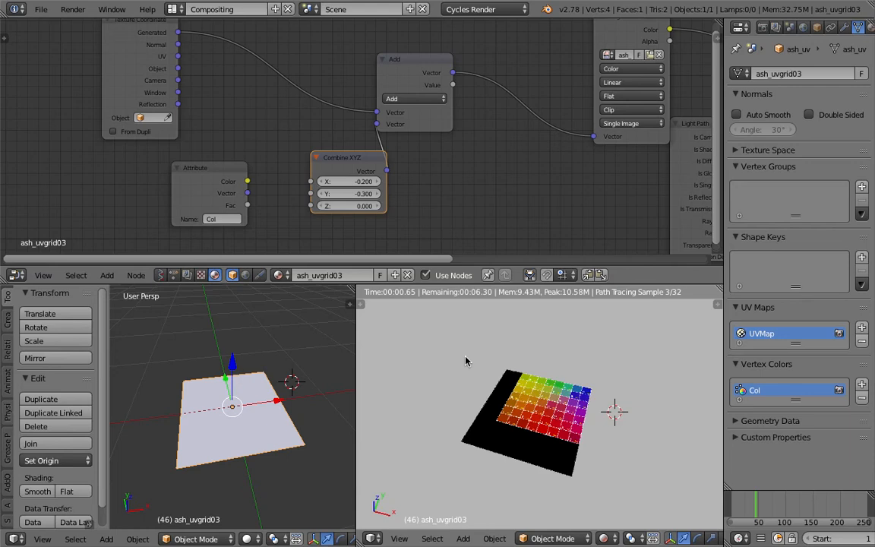
{"action": "left_click", "coordinate": [601, 537]}
{"action": "left_click", "coordinate": [609, 478]}
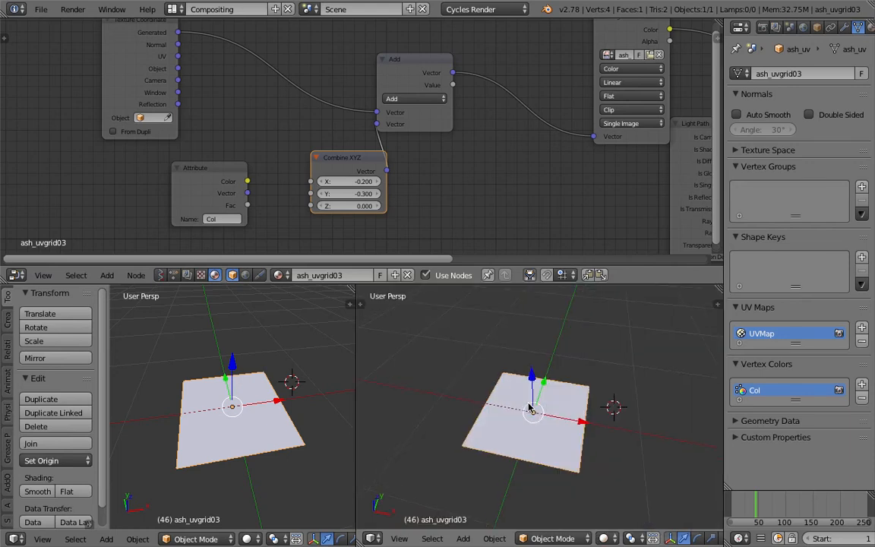
{"action": "middle_click_drag", "start_coordinate": [548, 408], "coordinate": [537, 423]}
Spread out the Attribute, Combine XYZ and Add nodes to make room between them
{"action": "left_click_drag", "start_coordinate": [341, 158], "coordinate": [289, 161]}
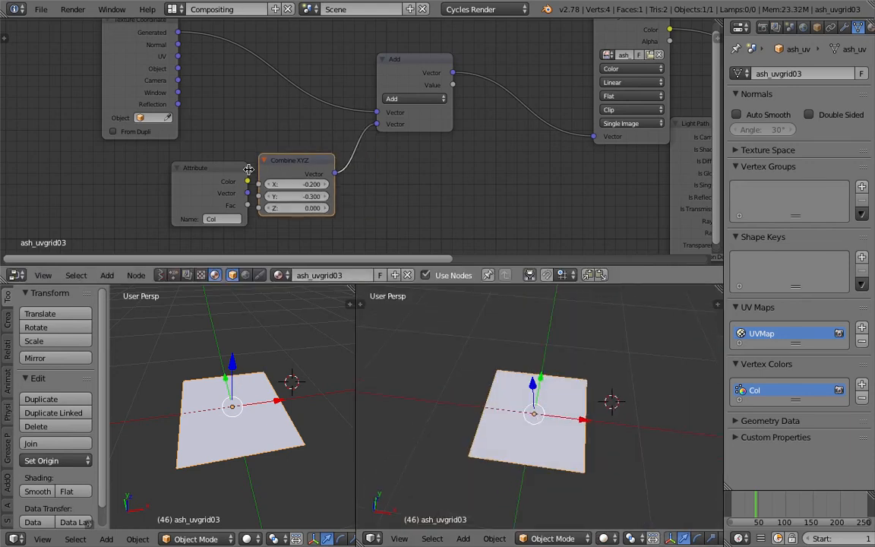
{"action": "left_click_drag", "start_coordinate": [197, 168], "coordinate": [106, 166]}
{"action": "left_click", "coordinate": [289, 163]}
{"action": "left_click_drag", "start_coordinate": [288, 164], "coordinate": [231, 146]}
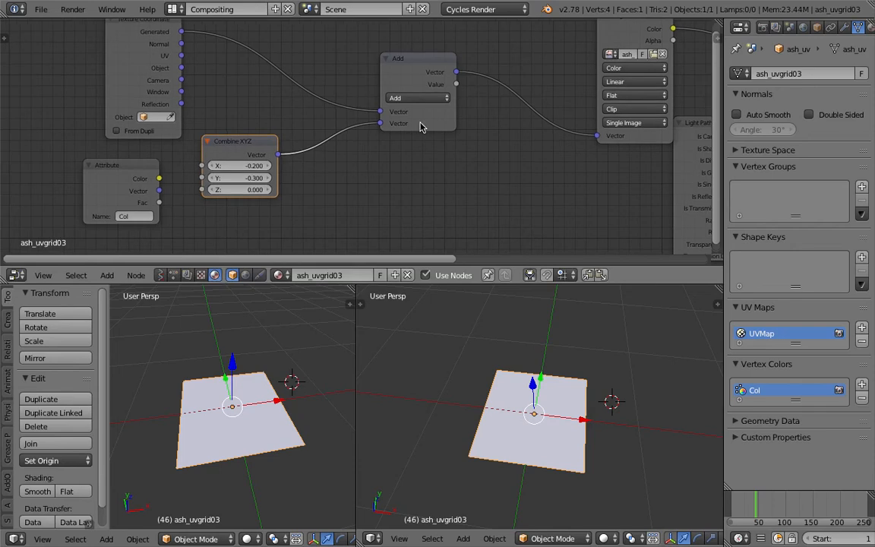
{"action": "left_click_drag", "start_coordinate": [418, 126], "coordinate": [482, 113]}
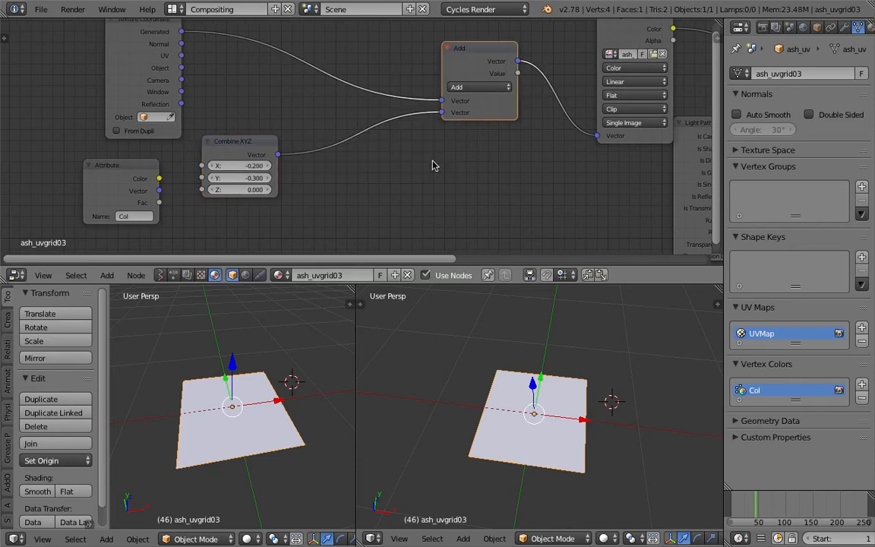
{"action": "key", "text": "space"}
{"action": "type", "text": "n"}
{"action": "key", "text": "BackSpace"}
{"action": "type", "text": "tex"}
{"action": "key", "text": "Escape"}
Add a Musgrave Texture node below and before the Add node
{"action": "key", "text": "shift+a"}
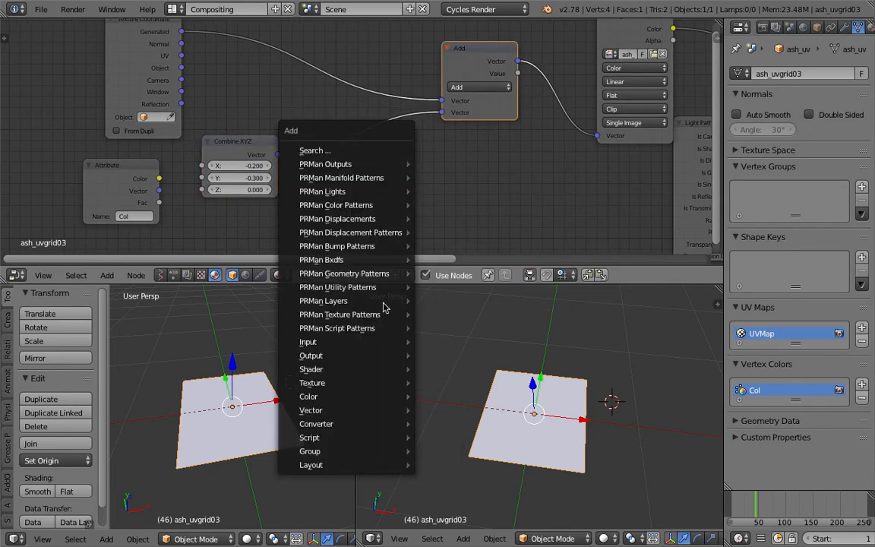
{"action": "mouse_move", "coordinate": [395, 382]}
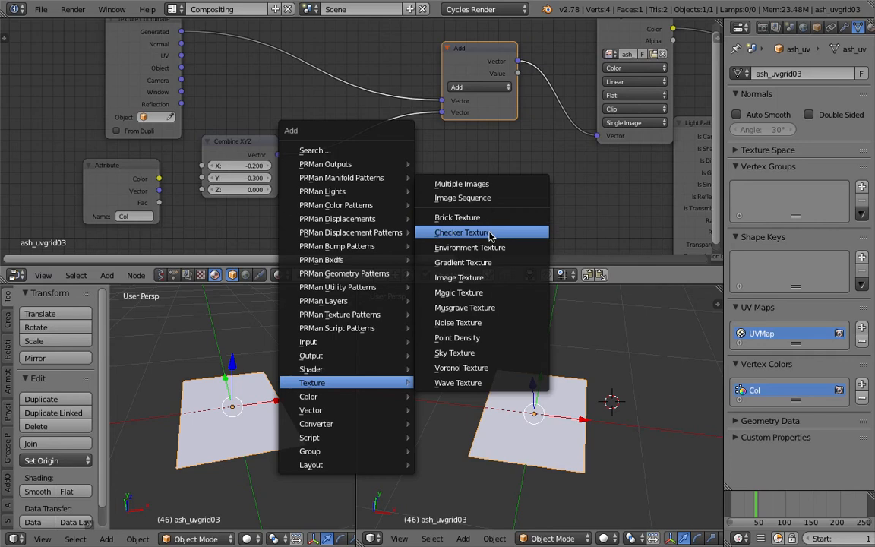
{"action": "left_click", "coordinate": [484, 309]}
{"action": "left_click", "coordinate": [351, 168]}
{"action": "middle_click_drag", "start_coordinate": [476, 191], "coordinate": [453, 164]}
{"action": "key", "text": "shift+a"}
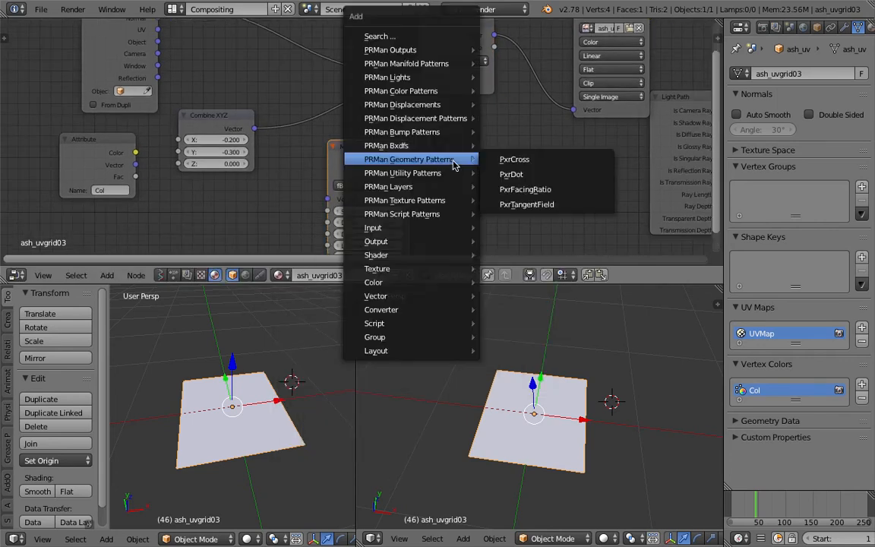
{"action": "mouse_move", "coordinate": [451, 268]}
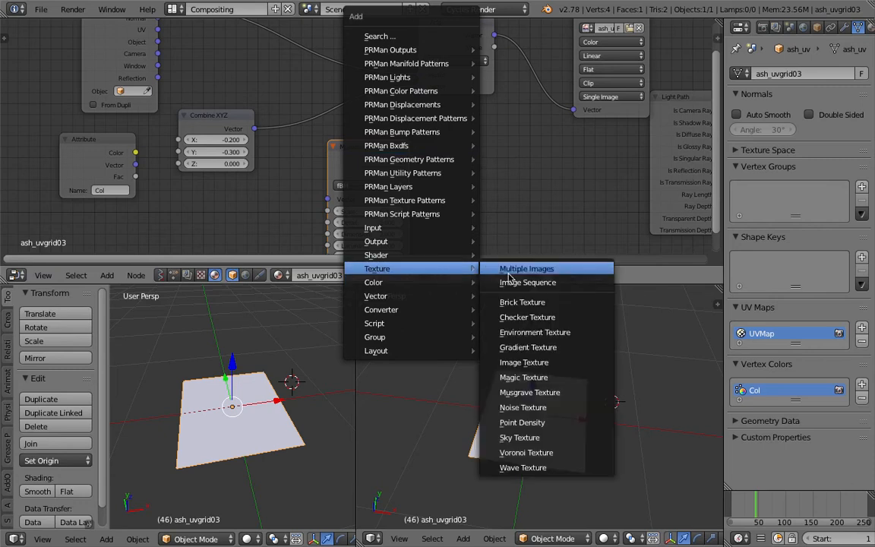
{"action": "left_click", "coordinate": [484, 391]}
{"action": "right_click", "coordinate": [477, 192]}
Add a Noise Texture node beside the Musgrave Texture node and save the file
{"action": "key", "text": "shift+a"}
{"action": "mouse_move", "coordinate": [462, 269]}
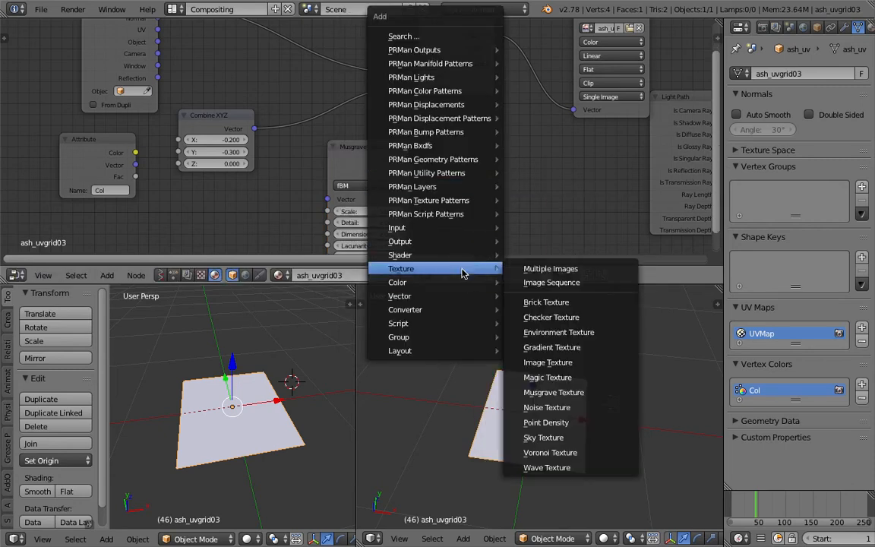
{"action": "left_click", "coordinate": [546, 407]}
{"action": "left_click", "coordinate": [456, 156]}
{"action": "key", "text": "ctrl+s"}
{"action": "left_click", "coordinate": [455, 154]}
Move the Texture Coordinate, Combine XYZ and Attribute nodes farther from the Add node and save the file
{"action": "scroll", "coordinate": [228, 110], "scroll_direction": "down", "scroll_amount": 1}
{"action": "left_click_drag", "start_coordinate": [237, 116], "coordinate": [242, 98]}
{"action": "middle_click_drag", "start_coordinate": [334, 113], "coordinate": [340, 146]}
{"action": "left_click_drag", "start_coordinate": [149, 36], "coordinate": [82, 30]}
{"action": "left_click_drag", "start_coordinate": [248, 130], "coordinate": [177, 124]}
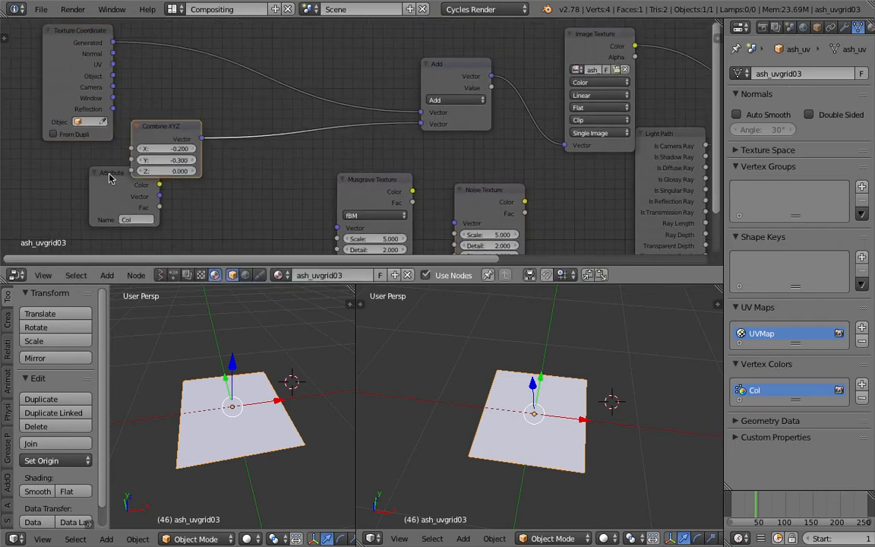
{"action": "left_click_drag", "start_coordinate": [111, 173], "coordinate": [31, 180]}
{"action": "key", "text": "ctrl+s"}
Place the Musgrave Texture and Noise Texture nodes side by side near the Combine XYZ node and save over the existing file
{"action": "left_click", "coordinate": [339, 191]}
{"action": "middle_click_drag", "start_coordinate": [356, 180], "coordinate": [326, 146]}
{"action": "scroll", "coordinate": [328, 148], "scroll_direction": "up", "scroll_amount": 1}
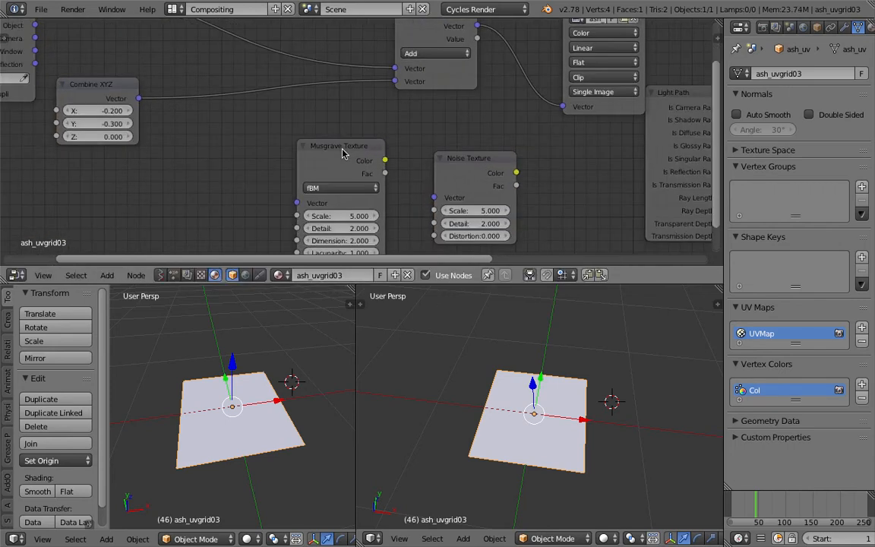
{"action": "left_click_drag", "start_coordinate": [346, 153], "coordinate": [175, 158]}
{"action": "left_click_drag", "start_coordinate": [458, 158], "coordinate": [296, 158]}
{"action": "middle_click_drag", "start_coordinate": [305, 151], "coordinate": [422, 137]}
{"action": "left_click_drag", "start_coordinate": [293, 144], "coordinate": [310, 133]}
{"action": "scroll", "coordinate": [429, 129], "scroll_direction": "down", "scroll_amount": 1}
{"action": "middle_click_drag", "start_coordinate": [422, 127], "coordinate": [402, 146]}
{"action": "key", "text": "ctrl+s"}
{"action": "key", "text": "Return"}
Reposition the Add node between the procedural texture nodes and the Image Texture node
{"action": "left_click_drag", "start_coordinate": [331, 172], "coordinate": [363, 145]}
{"action": "scroll", "coordinate": [327, 178], "scroll_direction": "up", "scroll_amount": 1}
{"action": "scroll", "coordinate": [418, 130], "scroll_direction": "down", "scroll_amount": 1}
{"action": "middle_click_drag", "start_coordinate": [418, 131], "coordinate": [413, 141]}
{"action": "left_click_drag", "start_coordinate": [505, 97], "coordinate": [492, 109]}
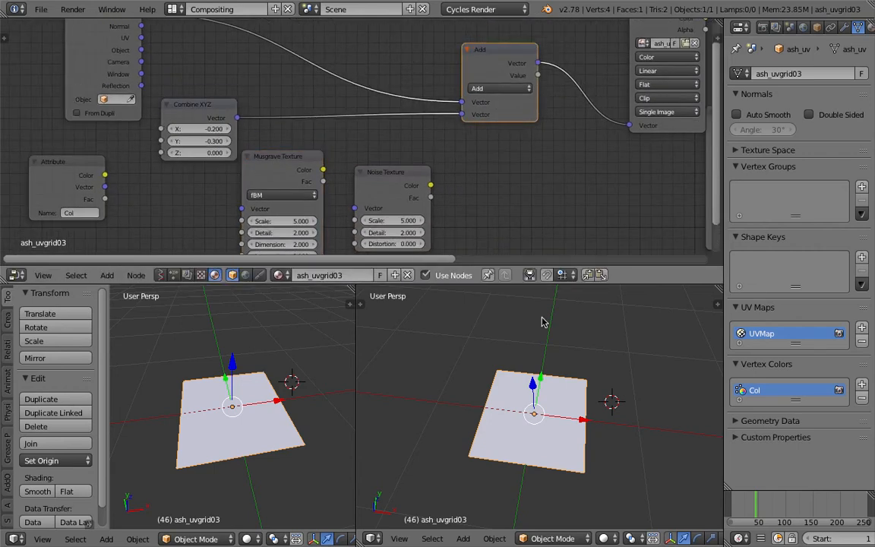
Change the larger 3D viewport's shading from Solid to Rendered
{"action": "left_click", "coordinate": [604, 538]}
{"action": "left_click", "coordinate": [553, 538]}
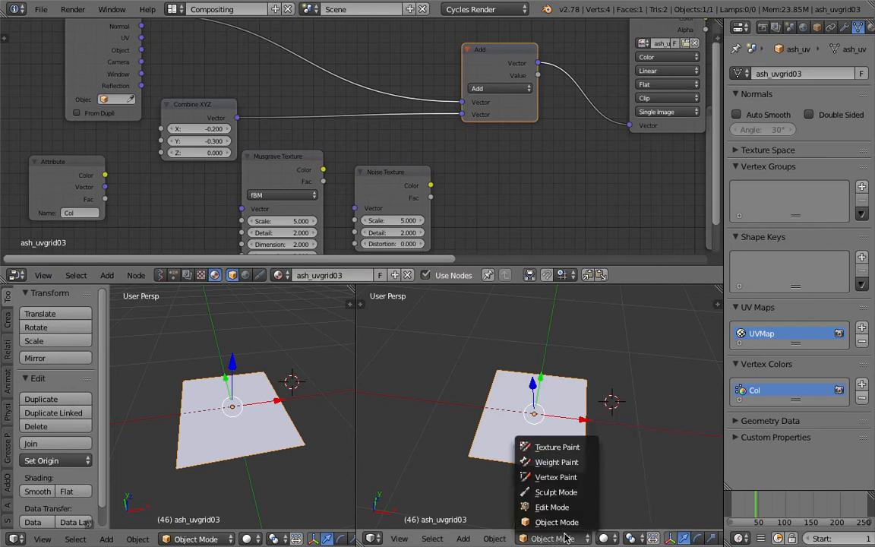
{"action": "left_click", "coordinate": [605, 538]}
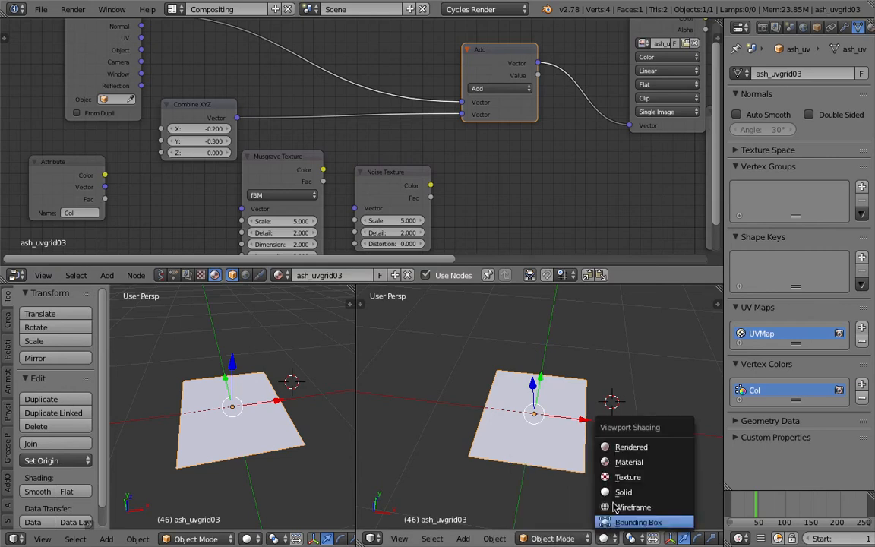
{"action": "left_click", "coordinate": [619, 453]}
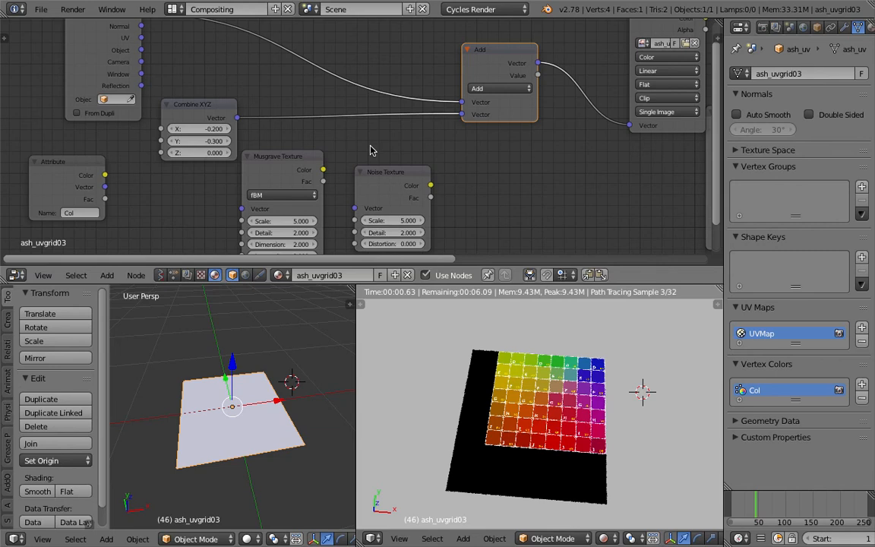
Separate the Musgrave and Noise nodes and connect the Musgrave Texture's Fac output to the Add node's second Vector input
{"action": "left_click_drag", "start_coordinate": [281, 109], "coordinate": [297, 141], "text": "ctrl"}
{"action": "middle_click_drag", "start_coordinate": [575, 394], "coordinate": [578, 418]}
{"action": "left_click_drag", "start_coordinate": [397, 195], "coordinate": [460, 204]}
{"action": "left_click_drag", "start_coordinate": [299, 168], "coordinate": [474, 114]}
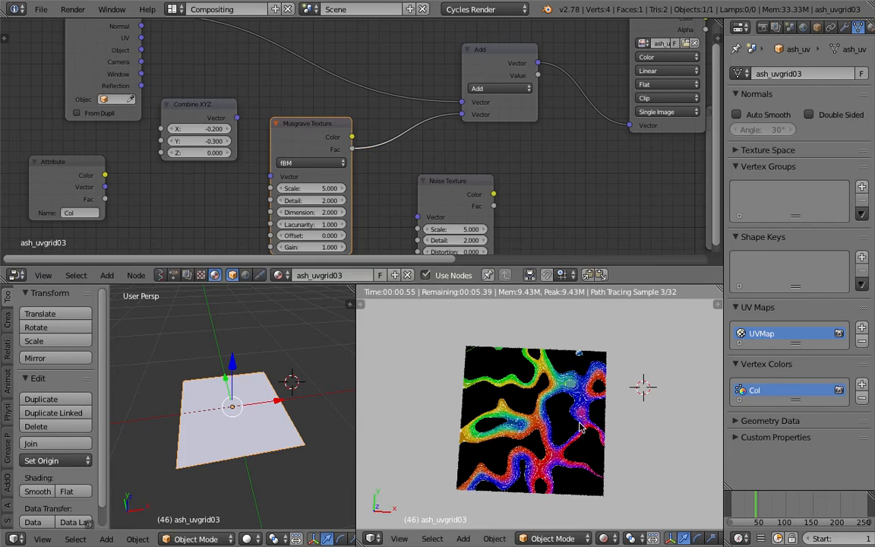
Align the rendered viewport to look straight down on the plane and set the 3D cursor beside it
{"action": "middle_click_drag", "start_coordinate": [591, 457], "coordinate": [636, 447]}
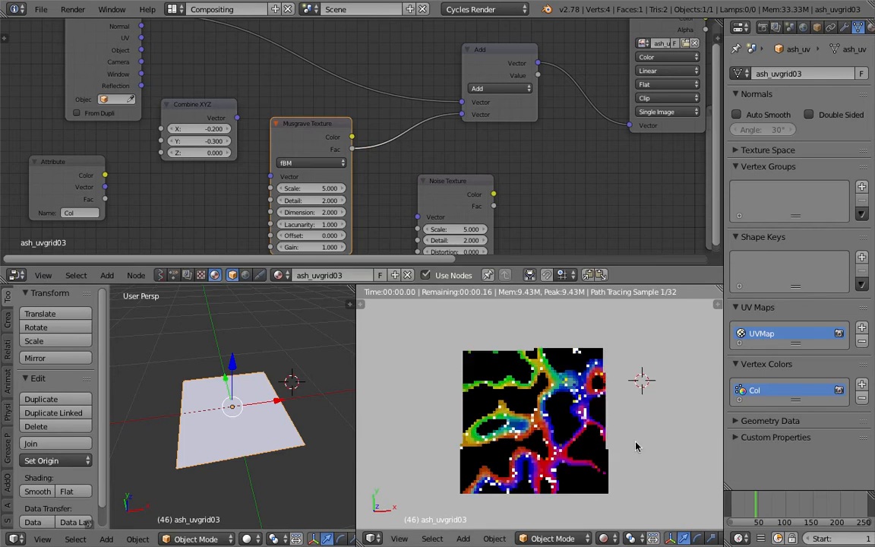
{"action": "scroll", "coordinate": [638, 444], "scroll_direction": "up", "scroll_amount": 1}
{"action": "left_click", "coordinate": [647, 427]}
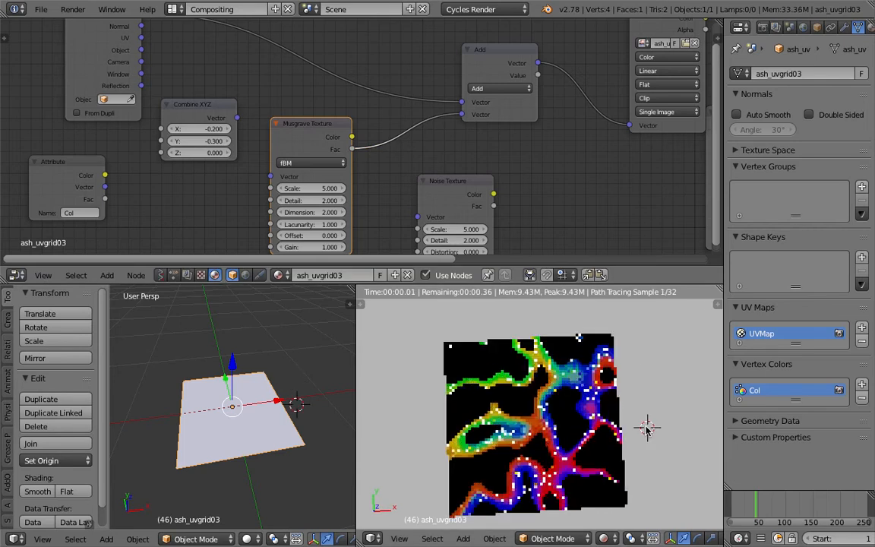
{"action": "left_click", "coordinate": [397, 539]}
{"action": "left_click", "coordinate": [427, 476]}
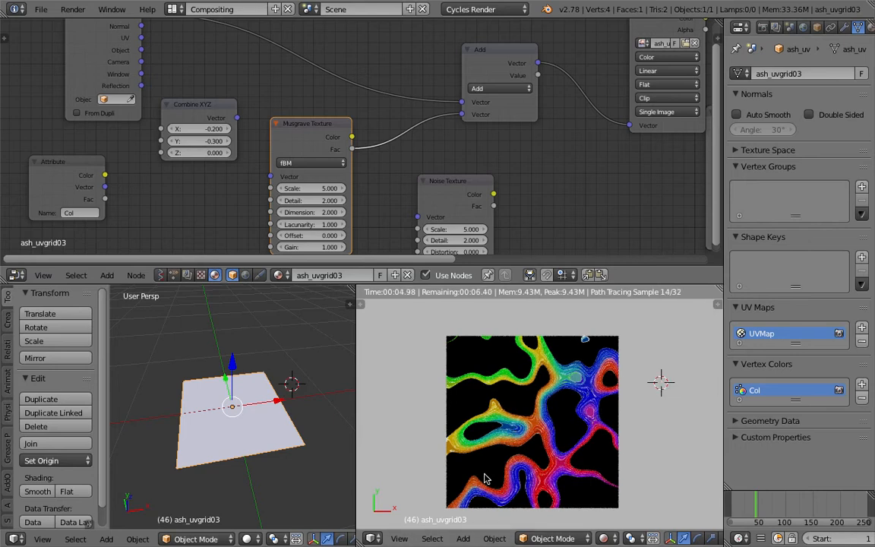
{"action": "left_click", "coordinate": [652, 359]}
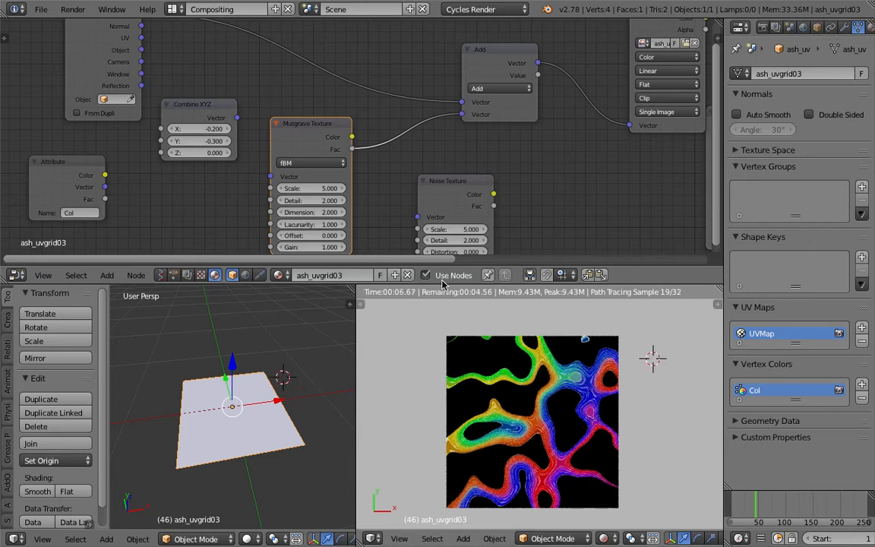
Set the Musgrave Texture's Scale to 4.800 and move the node up beside the Combine XYZ node
{"action": "middle_click_drag", "start_coordinate": [326, 168], "coordinate": [320, 148]}
{"action": "scroll", "coordinate": [320, 148], "scroll_direction": "up", "scroll_amount": 2}
{"action": "mouse_move", "coordinate": [321, 171]}
{"action": "left_mouse_down"}
{"action": "mouse_move", "coordinate": [301, 171]}
{"action": "mouse_move", "coordinate": [318, 172]}
{"action": "left_mouse_up"}
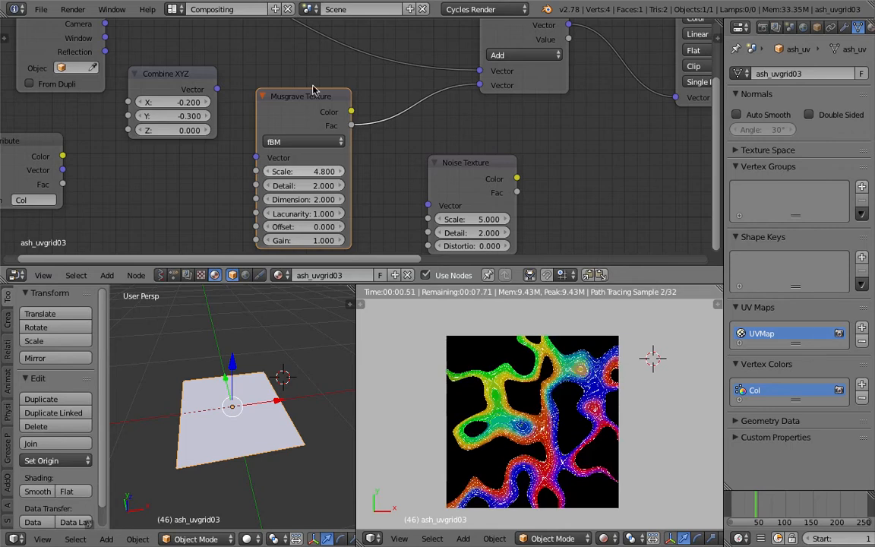
{"action": "left_click_drag", "start_coordinate": [306, 103], "coordinate": [325, 80]}
{"action": "scroll", "coordinate": [319, 85], "scroll_direction": "down", "scroll_amount": 2}
{"action": "scroll", "coordinate": [319, 105], "scroll_direction": "up", "scroll_amount": 1}
{"action": "middle_click_drag", "start_coordinate": [337, 122], "coordinate": [345, 140]}
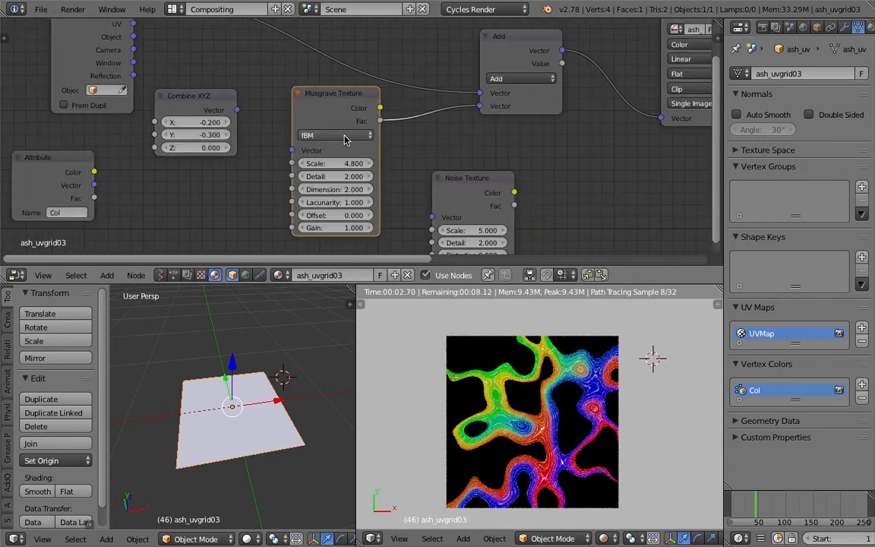
Try the Musgrave Texture's Color output in the Add node's second Vector input, and return to its Fac output
{"action": "left_click_drag", "start_coordinate": [381, 108], "coordinate": [479, 106]}
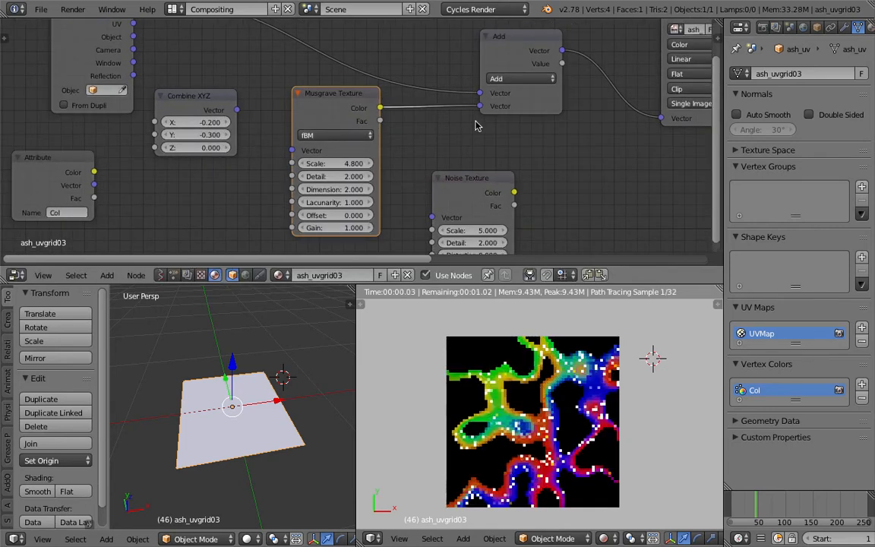
{"action": "left_click_drag", "start_coordinate": [380, 121], "coordinate": [478, 106]}
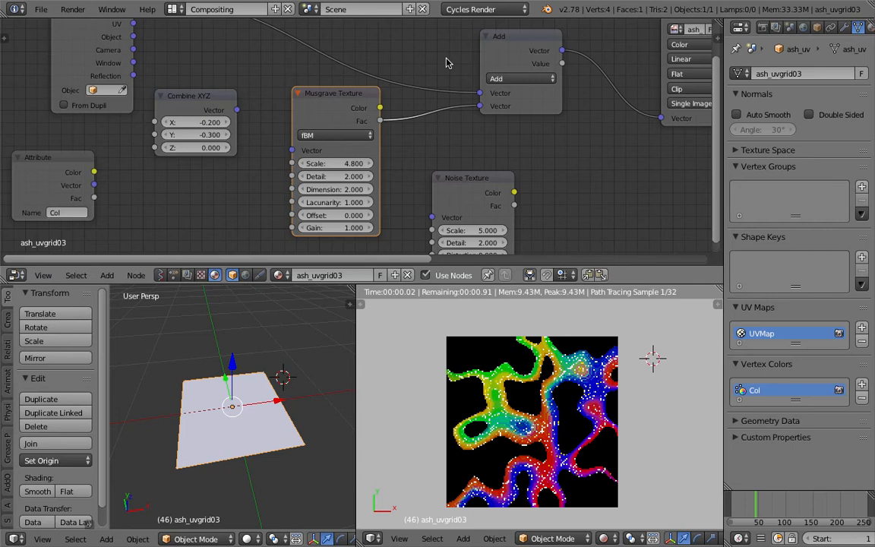
{"action": "middle_click_drag", "start_coordinate": [447, 63], "coordinate": [446, 76]}
Set the Musgrave Texture to Scale 4.400, Detail 1.400, Dimension 3.300, Lacunarity 1.600, Offset -1.500 and Gain 0.700
{"action": "left_click_drag", "start_coordinate": [512, 58], "coordinate": [504, 38]}
{"action": "middle_click_drag", "start_coordinate": [363, 142], "coordinate": [368, 118]}
{"action": "left_click", "coordinate": [369, 122]}
{"action": "left_click_drag", "start_coordinate": [339, 152], "coordinate": [307, 163]}
{"action": "scroll", "coordinate": [357, 167], "scroll_direction": "up", "scroll_amount": 2}
{"action": "left_click_drag", "start_coordinate": [359, 173], "coordinate": [500, 251]}
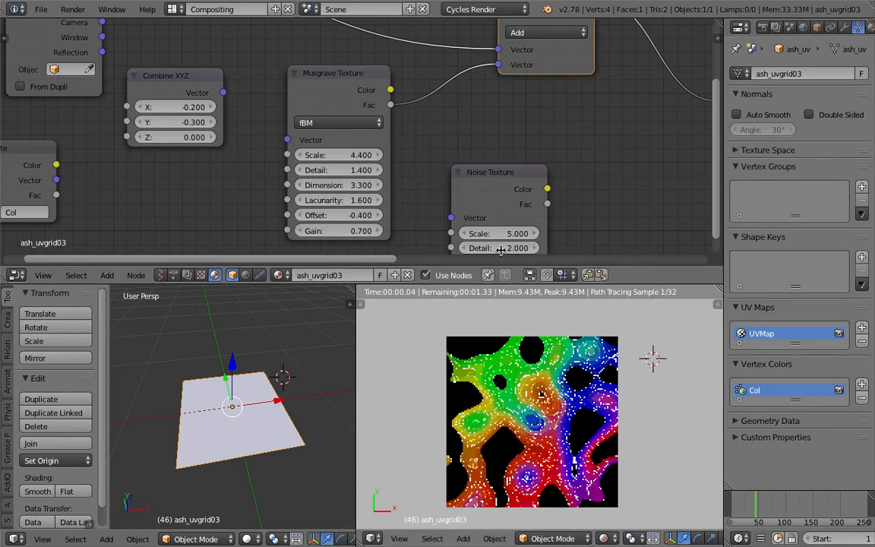
{"action": "middle_click_drag", "start_coordinate": [500, 251], "coordinate": [476, 245]}
{"action": "left_click_drag", "start_coordinate": [356, 210], "coordinate": [334, 209]}
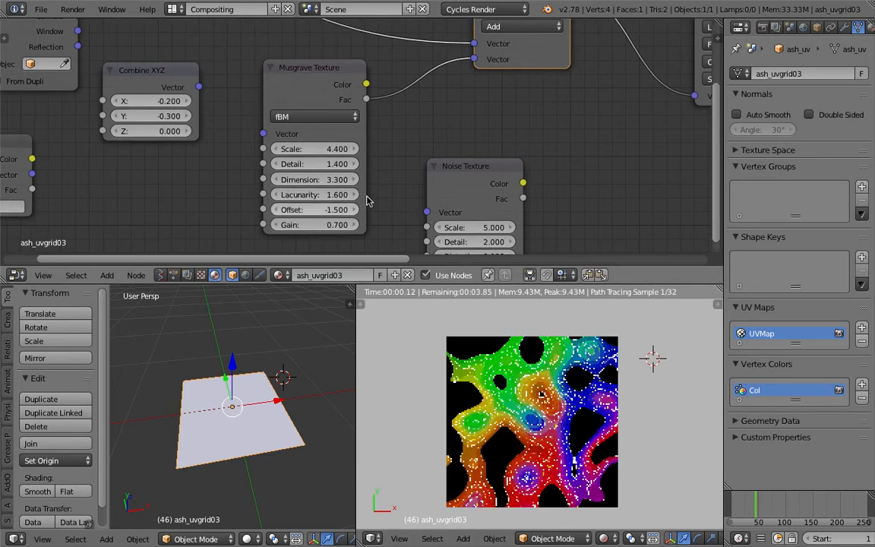
Compare the Repeat, Extend and Clip extension modes on the Image Texture node, leaving it on Repeat
{"action": "middle_click_drag", "start_coordinate": [683, 42], "coordinate": [343, 129]}
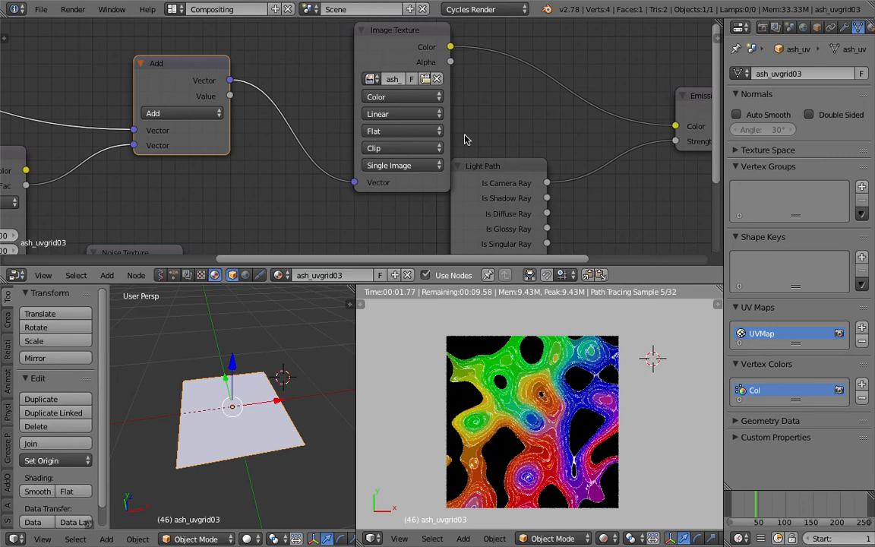
{"action": "left_click", "coordinate": [395, 148]}
{"action": "left_click", "coordinate": [398, 132]}
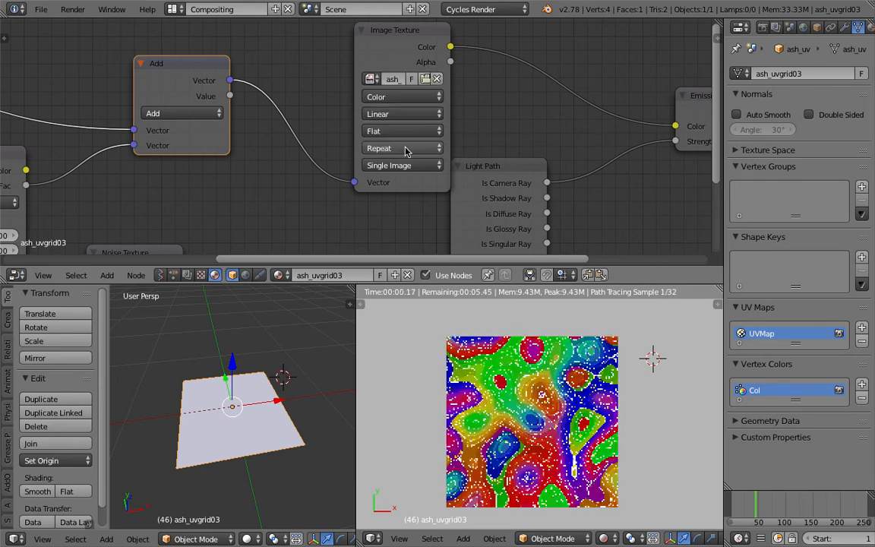
{"action": "left_click", "coordinate": [406, 149]}
{"action": "left_click", "coordinate": [400, 117]}
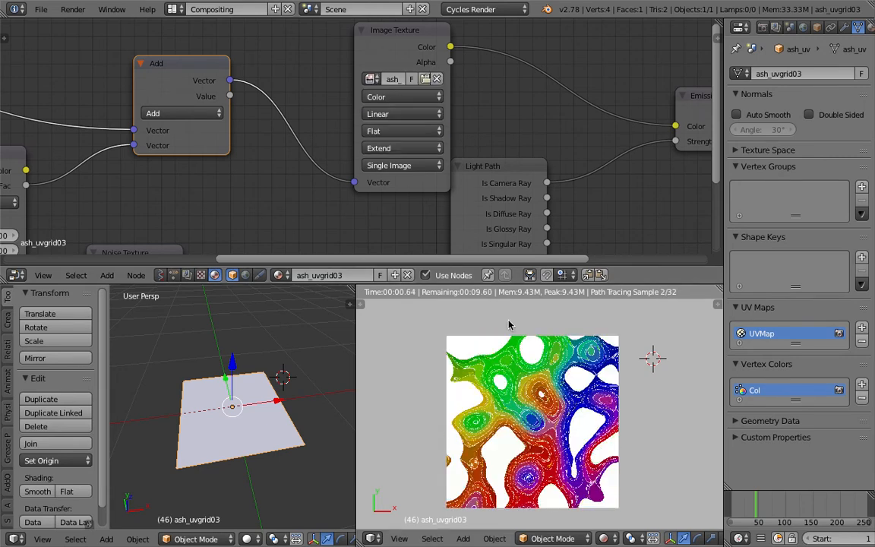
{"action": "left_click", "coordinate": [401, 150]}
{"action": "left_click", "coordinate": [387, 102]}
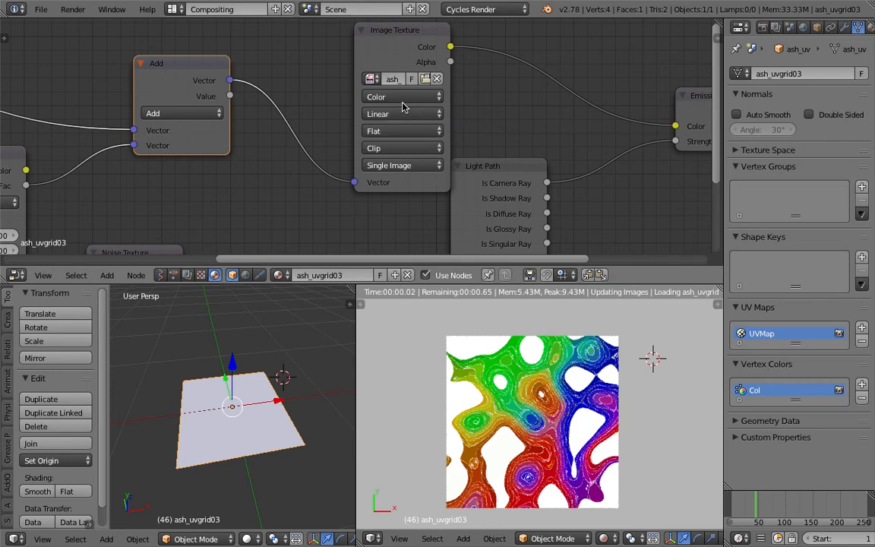
{"action": "left_click", "coordinate": [401, 147]}
{"action": "left_click", "coordinate": [400, 135]}
Set the Musgrave Texture to Scale 3.800, Dimension 3.500, Lacunarity 3.300 and Offset -0.800
{"action": "middle_click_drag", "start_coordinate": [319, 158], "coordinate": [486, 141]}
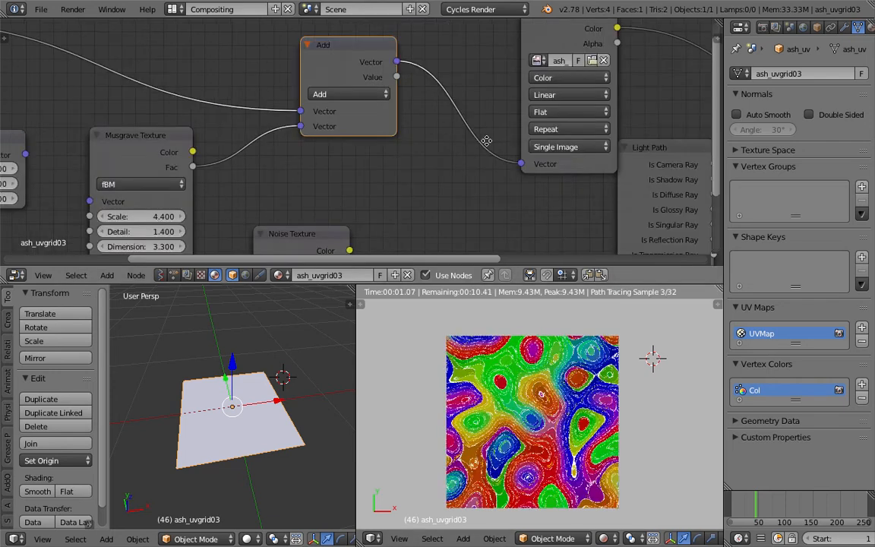
{"action": "middle_click_drag", "start_coordinate": [203, 56], "coordinate": [358, 122]}
{"action": "mouse_move", "coordinate": [292, 152]}
{"action": "left_mouse_down"}
{"action": "mouse_move", "coordinate": [310, 152]}
{"action": "mouse_move", "coordinate": [281, 152]}
{"action": "left_mouse_up"}
{"action": "mouse_move", "coordinate": [306, 186]}
{"action": "left_mouse_down"}
{"action": "mouse_move", "coordinate": [327, 186]}
{"action": "mouse_move", "coordinate": [310, 186]}
{"action": "mouse_move", "coordinate": [311, 201]}
{"action": "mouse_move", "coordinate": [265, 200]}
{"action": "mouse_move", "coordinate": [323, 226]}
{"action": "mouse_move", "coordinate": [293, 202]}
{"action": "mouse_move", "coordinate": [368, 202]}
{"action": "mouse_move", "coordinate": [292, 187]}
{"action": "left_mouse_up"}
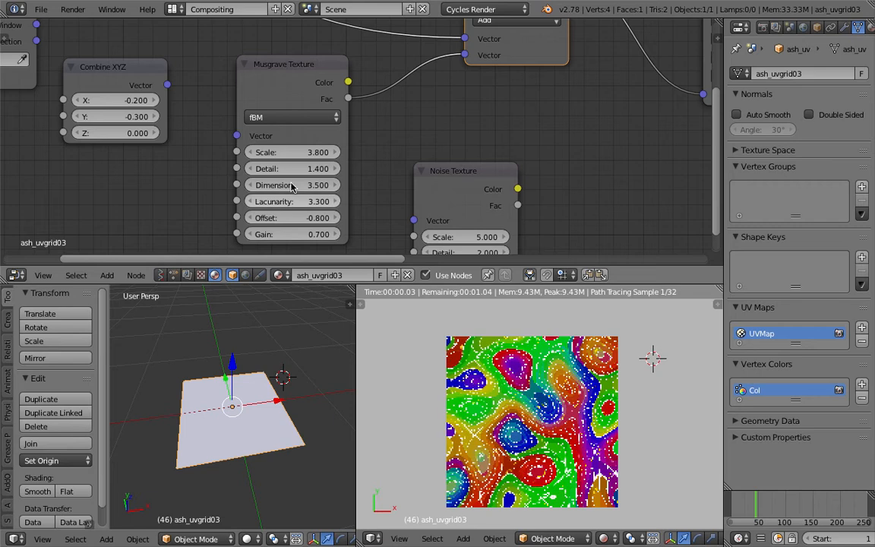
Adjust the Musgrave Texture to Detail 2.300, Dimension 3.800 and Scale 4.600
{"action": "mouse_move", "coordinate": [294, 152]}
{"action": "left_mouse_down"}
{"action": "mouse_move", "coordinate": [319, 152]}
{"action": "mouse_move", "coordinate": [283, 152]}
{"action": "left_mouse_up"}
{"action": "scroll", "coordinate": [279, 118], "scroll_direction": "up", "scroll_amount": 1}
{"action": "middle_click_drag", "start_coordinate": [280, 115], "coordinate": [271, 82]}
{"action": "left_click_drag", "start_coordinate": [274, 142], "coordinate": [243, 141]}
{"action": "left_click_drag", "start_coordinate": [295, 160], "coordinate": [326, 141]}
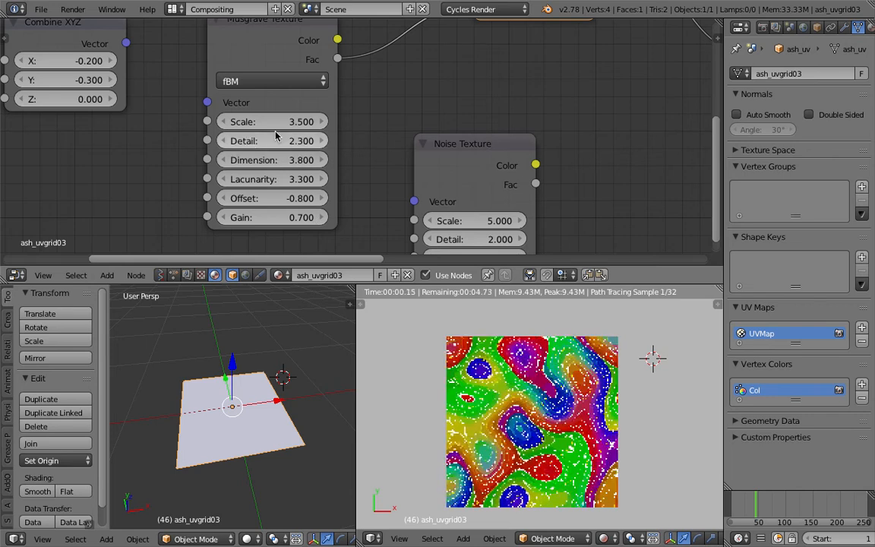
{"action": "mouse_move", "coordinate": [274, 122]}
{"action": "left_mouse_down"}
{"action": "mouse_move", "coordinate": [326, 121]}
{"action": "mouse_move", "coordinate": [253, 121]}
{"action": "mouse_move", "coordinate": [290, 121]}
{"action": "left_mouse_up"}
Move the Musgrave Texture node away from the Combine XYZ node and bring the Attribute node nearer to it
{"action": "scroll", "coordinate": [211, 165], "scroll_direction": "down", "scroll_amount": 3}
{"action": "middle_click_drag", "start_coordinate": [210, 165], "coordinate": [255, 180]}
{"action": "mouse_move", "coordinate": [338, 140]}
{"action": "left_mouse_down"}
{"action": "mouse_move", "coordinate": [299, 140]}
{"action": "mouse_move", "coordinate": [334, 124]}
{"action": "left_mouse_up"}
{"action": "scroll", "coordinate": [315, 128], "scroll_direction": "up", "scroll_amount": 1}
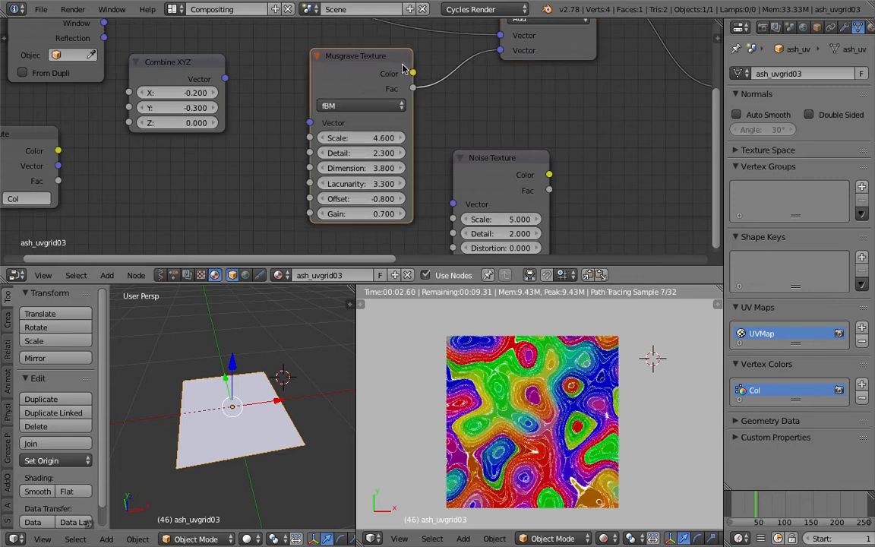
{"action": "middle_click_drag", "start_coordinate": [403, 66], "coordinate": [452, 59]}
{"action": "left_click_drag", "start_coordinate": [269, 67], "coordinate": [289, 84]}
{"action": "middle_click_drag", "start_coordinate": [289, 83], "coordinate": [341, 97]}
{"action": "scroll", "coordinate": [341, 97], "scroll_direction": "down", "scroll_amount": 2}
{"action": "left_click_drag", "start_coordinate": [298, 87], "coordinate": [294, 73]}
Try the Attribute node's Vector output in the Musgrave Texture's Vector input, and cut that link again
{"action": "left_click_drag", "start_coordinate": [175, 150], "coordinate": [400, 127]}
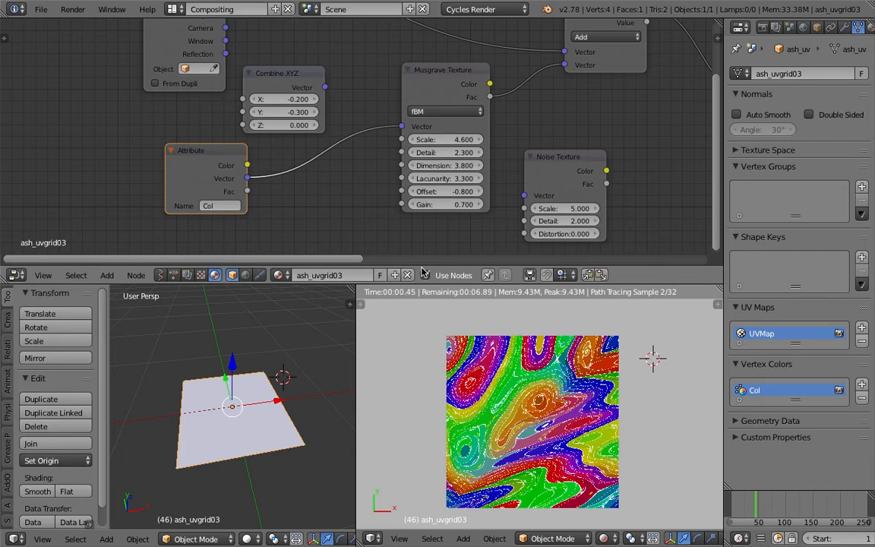
{"action": "scroll", "coordinate": [240, 432], "scroll_direction": "up", "scroll_amount": 2}
{"action": "middle_click_drag", "start_coordinate": [240, 432], "coordinate": [230, 435]}
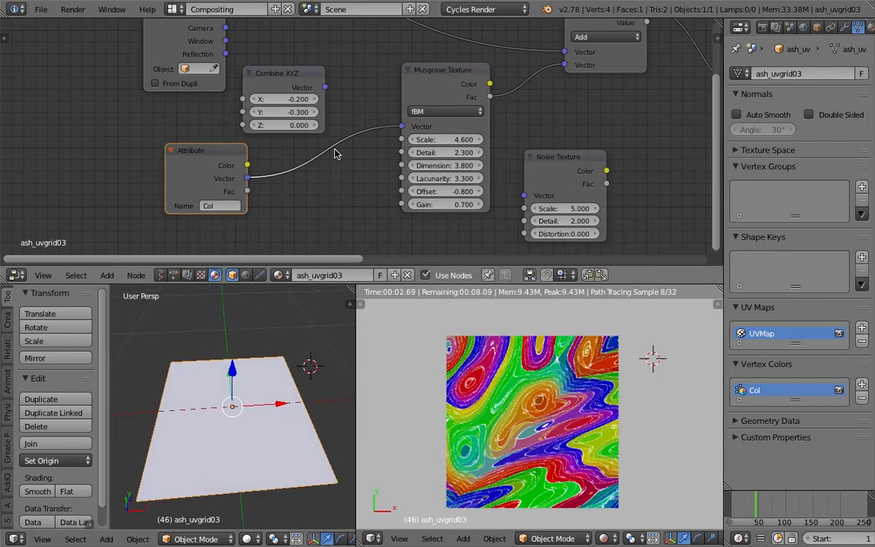
{"action": "left_click_drag", "start_coordinate": [328, 133], "coordinate": [350, 161], "text": "ctrl"}
{"action": "mouse_move", "coordinate": [264, 164]}
{"action": "left_mouse_down"}
{"action": "mouse_move", "coordinate": [341, 170]}
{"action": "mouse_move", "coordinate": [270, 168]}
{"action": "left_mouse_up"}
{"action": "scroll", "coordinate": [353, 136], "scroll_direction": "down", "scroll_amount": 1}
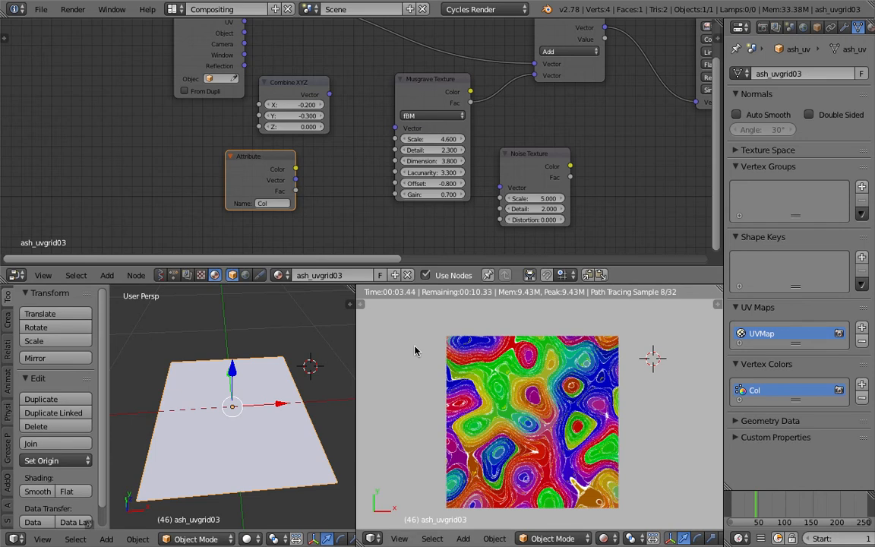
Move the Musgrave node aside and feed the Add node's second Vector input from the Noise Texture node instead
{"action": "middle_click_drag", "start_coordinate": [565, 159], "coordinate": [513, 150]}
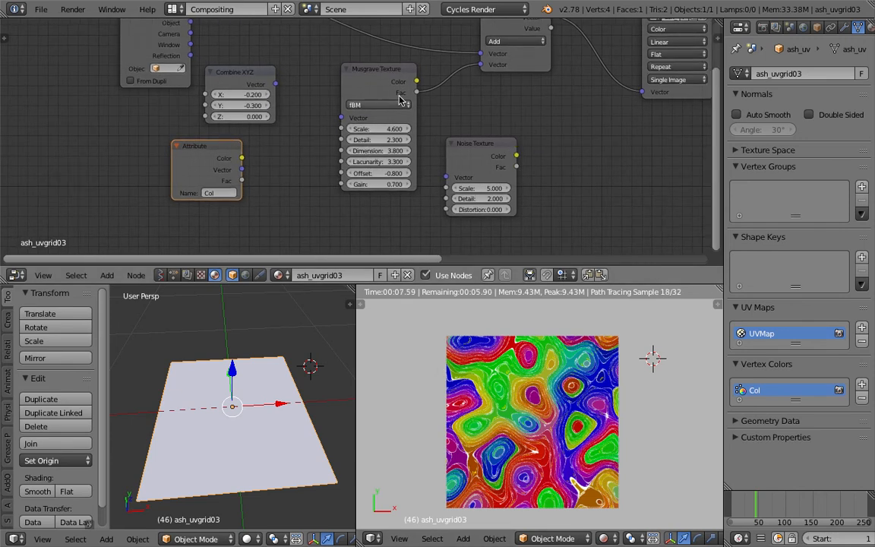
{"action": "left_click_drag", "start_coordinate": [400, 99], "coordinate": [364, 105]}
{"action": "left_click_drag", "start_coordinate": [514, 160], "coordinate": [485, 72]}
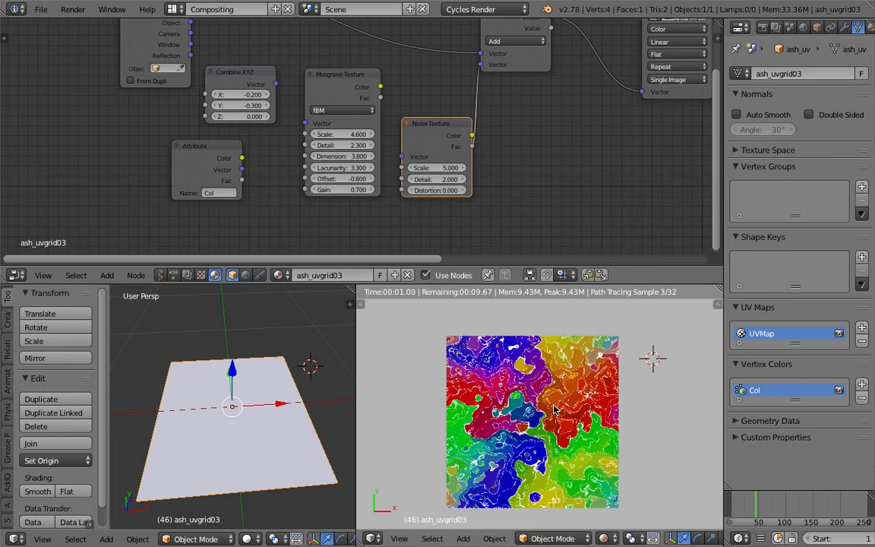
Set the Noise Texture's Scale to 3.500
{"action": "scroll", "coordinate": [541, 393], "scroll_direction": "up", "scroll_amount": 1}
{"action": "scroll", "coordinate": [528, 407], "scroll_direction": "down", "scroll_amount": 2}
{"action": "mouse_move", "coordinate": [443, 168]}
{"action": "left_mouse_down"}
{"action": "mouse_move", "coordinate": [426, 168]}
{"action": "mouse_move", "coordinate": [446, 170]}
{"action": "left_mouse_up"}
{"action": "middle_click_drag", "start_coordinate": [521, 188], "coordinate": [560, 176]}
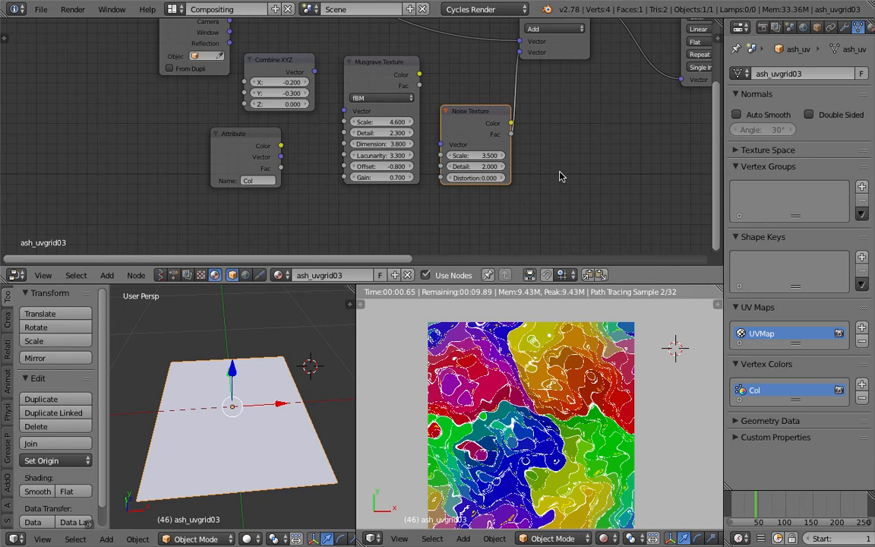
{"action": "middle_click_drag", "start_coordinate": [566, 525], "coordinate": [573, 518], "text": "shift"}
{"action": "left_click", "coordinate": [560, 538]}
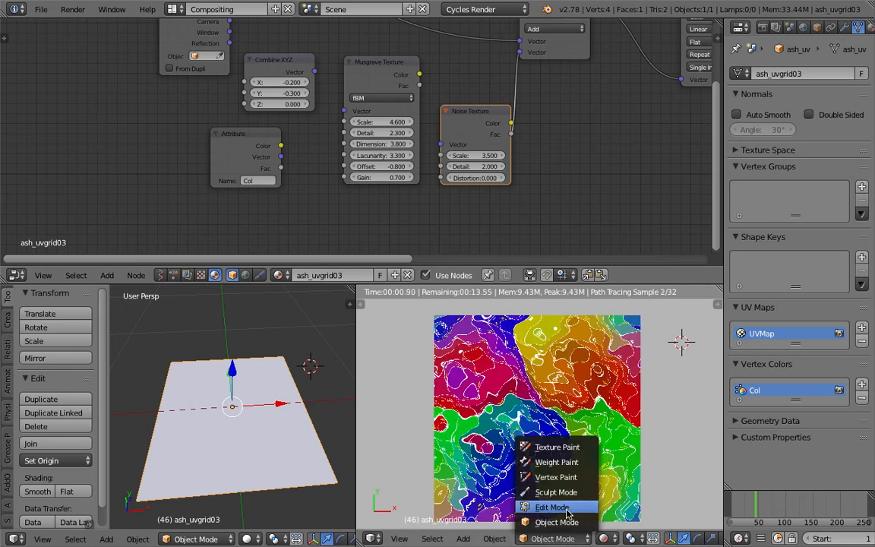
{"action": "left_click", "coordinate": [533, 476]}
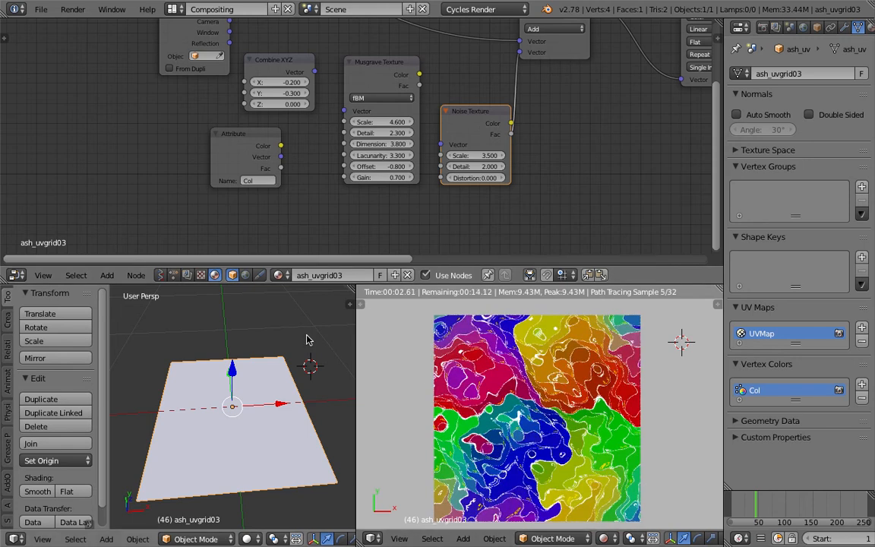
{"action": "scroll", "coordinate": [351, 219], "scroll_direction": "down", "scroll_amount": 1}
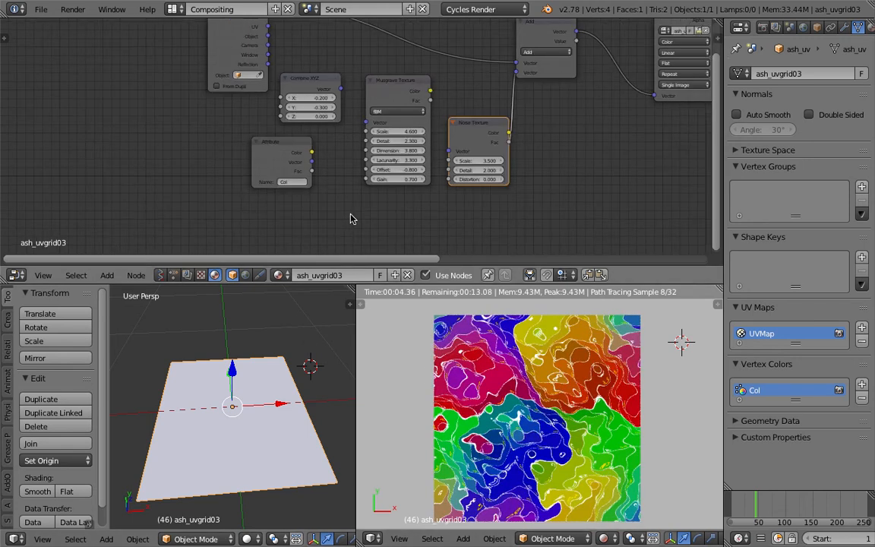
{"action": "middle_click_drag", "start_coordinate": [247, 197], "coordinate": [327, 198]}
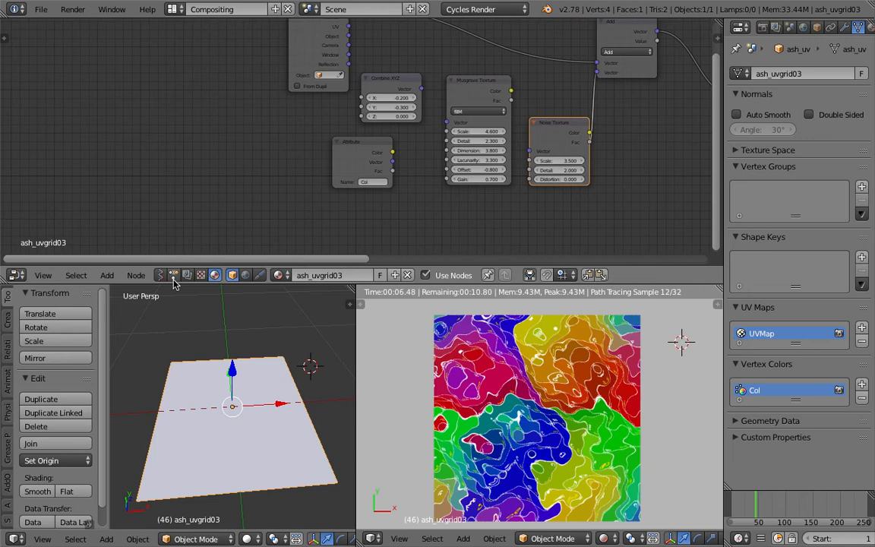
Switch the node editor to the Animation Nodes tree type and merge the two 3D viewports into one
{"action": "left_click", "coordinate": [173, 275]}
{"action": "middle_click_drag", "start_coordinate": [308, 363], "coordinate": [287, 407]}
{"action": "scroll", "coordinate": [267, 367], "scroll_direction": "down", "scroll_amount": 2}
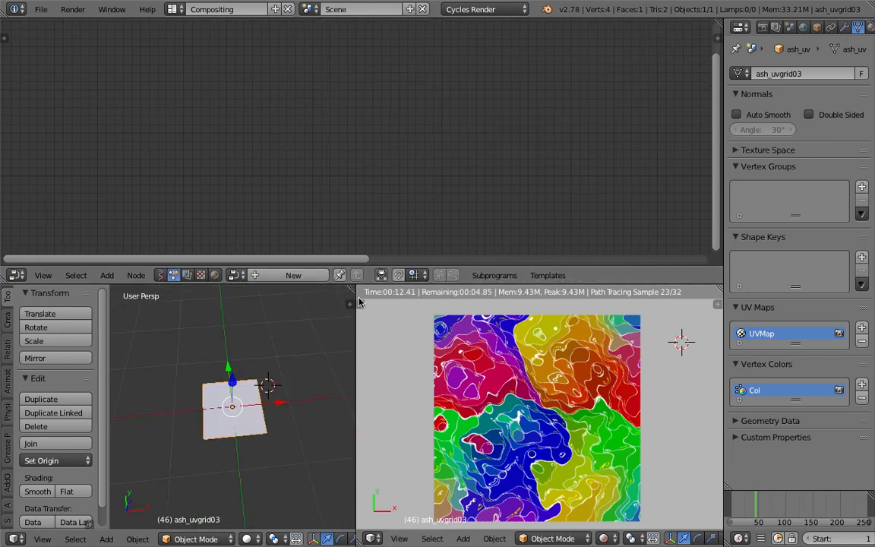
{"action": "left_click_drag", "start_coordinate": [353, 288], "coordinate": [448, 320]}
{"action": "scroll", "coordinate": [416, 363], "scroll_direction": "down", "scroll_amount": 2}
{"action": "middle_click_drag", "start_coordinate": [416, 363], "coordinate": [367, 421]}
Move the plane aside, well away from the world origin
{"action": "key", "text": "g"}
{"action": "right_click", "coordinate": [393, 391]}
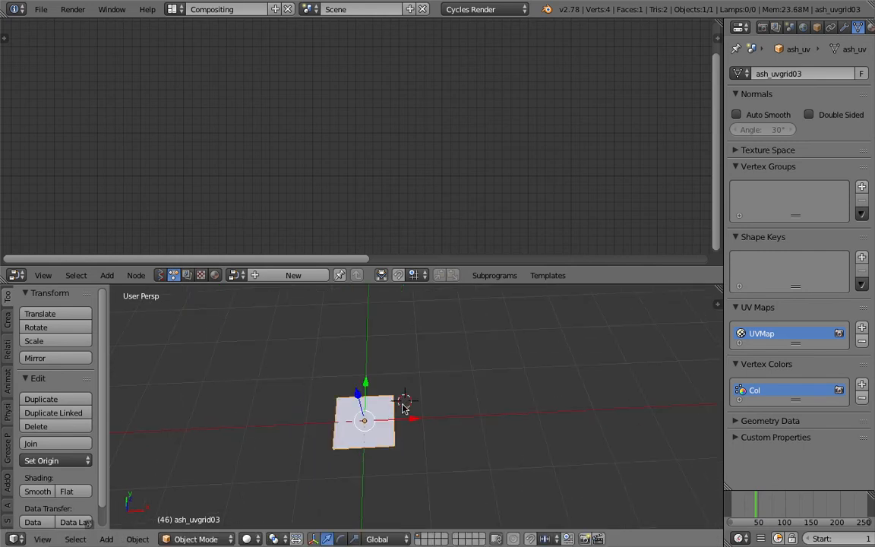
{"action": "key", "text": "g"}
{"action": "left_click", "coordinate": [202, 364]}
{"action": "key", "text": "ctrl+s"}
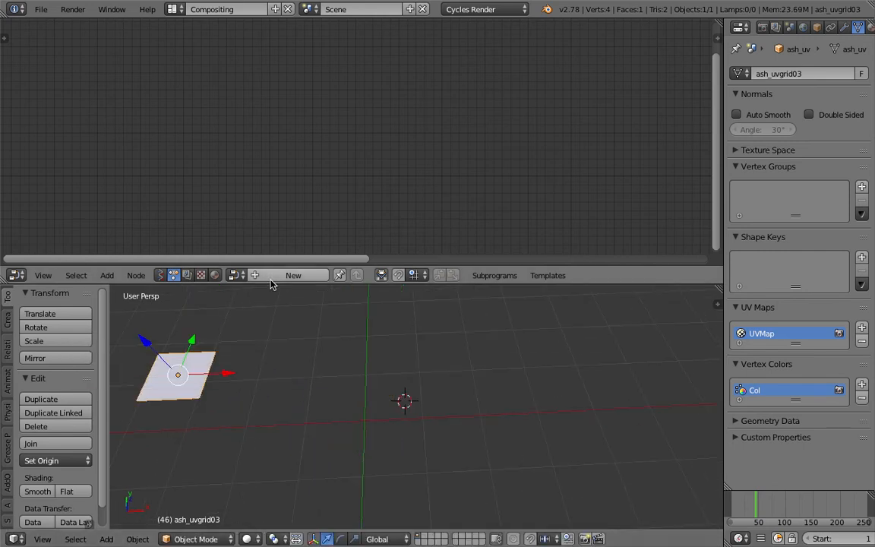
Create a new Animation Nodes tree and add an Object Instancer node to it
{"action": "left_click", "coordinate": [293, 274]}
{"action": "key", "text": "shift+a"}
{"action": "left_click", "coordinate": [296, 114]}
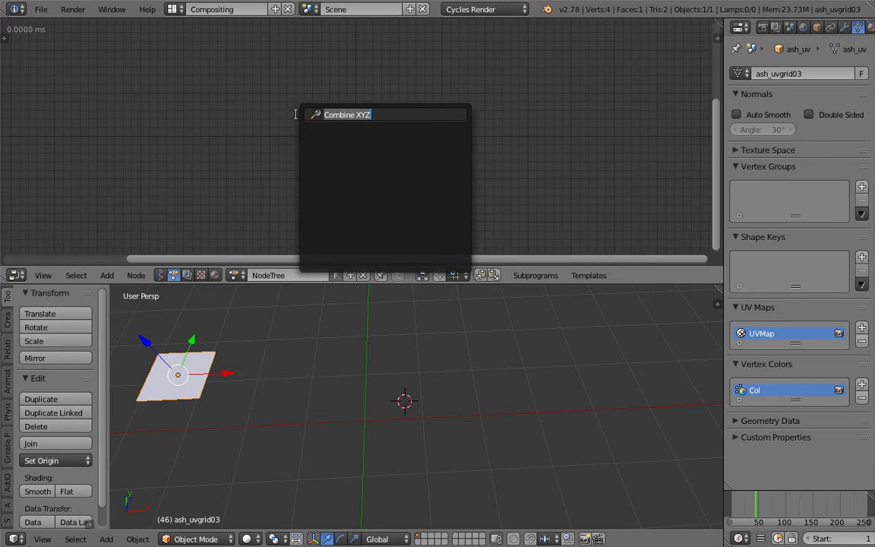
{"action": "key", "text": "Escape"}
{"action": "key", "text": "shift+a"}
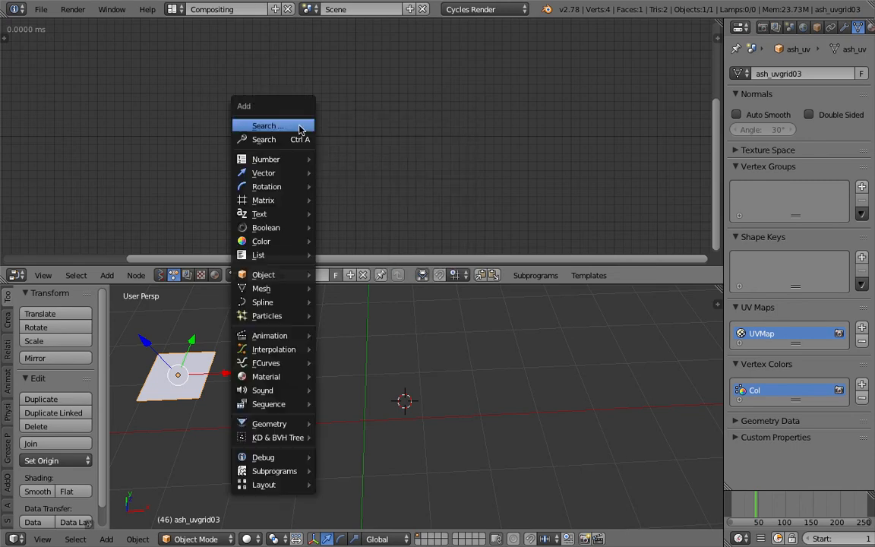
{"action": "left_click", "coordinate": [299, 143]}
{"action": "type", "text": "objet ins"}
{"action": "key", "text": "ctrl+a"}
{"action": "type", "text": "insta"}
{"action": "key", "text": "Return"}
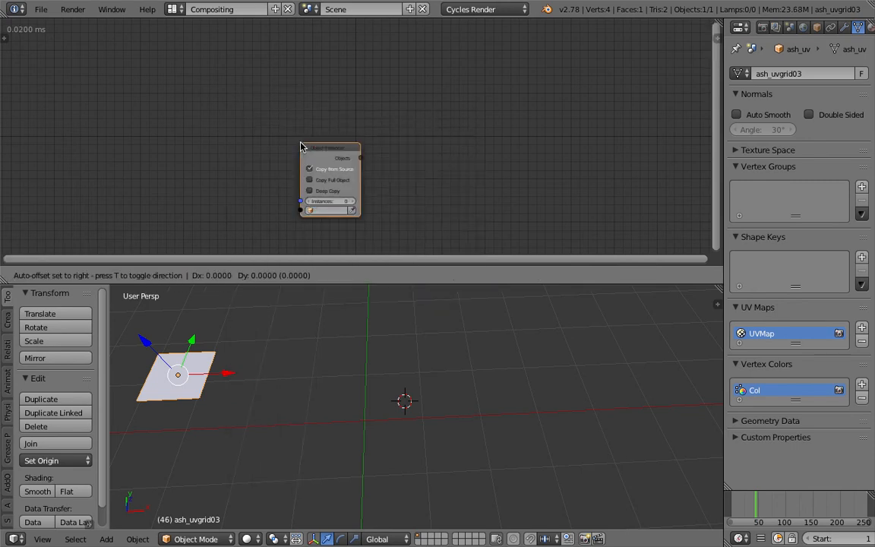
{"action": "left_click", "coordinate": [263, 111]}
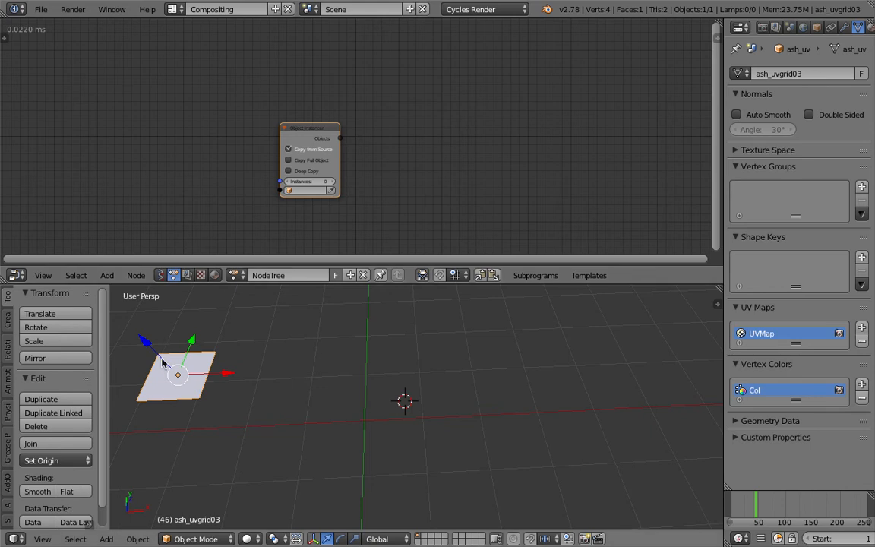
Assign the selected plane ash_uvgrid03 as the Object Instancer's source object
{"action": "left_click", "coordinate": [332, 190]}
{"action": "middle_click_drag", "start_coordinate": [271, 151], "coordinate": [229, 123]}
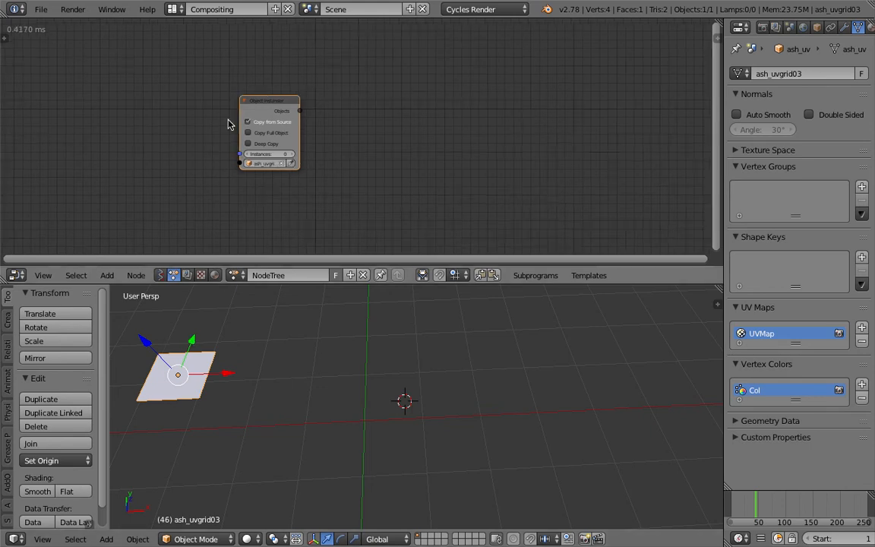
{"action": "middle_click_drag", "start_coordinate": [373, 131], "coordinate": [373, 129]}
Show the Animation Nodes execution settings beside the node tree
{"action": "left_click", "coordinate": [4, 38]}
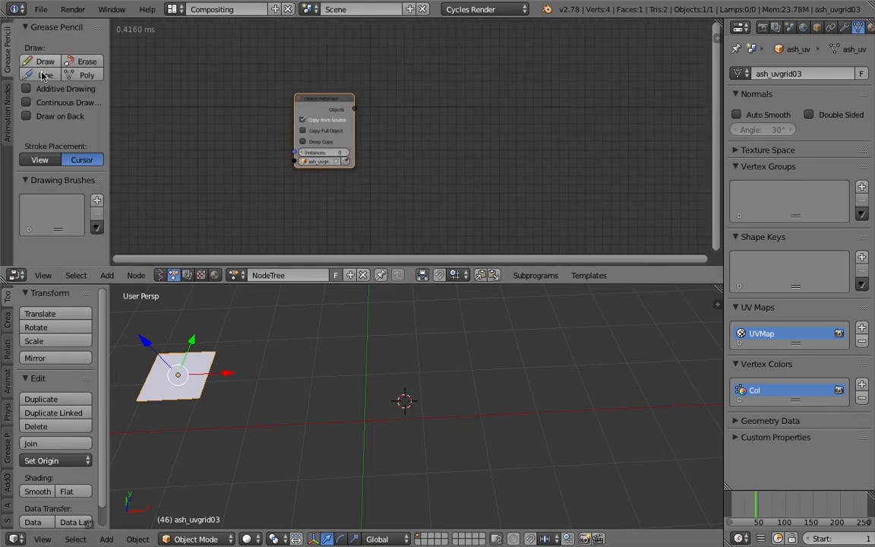
{"action": "left_click", "coordinate": [6, 99]}
{"action": "key", "text": "ctrl+s"}
{"action": "left_click", "coordinate": [192, 105]}
{"action": "middle_click_drag", "start_coordinate": [458, 111], "coordinate": [427, 99]}
{"action": "scroll", "coordinate": [428, 99], "scroll_direction": "up", "scroll_amount": 1}
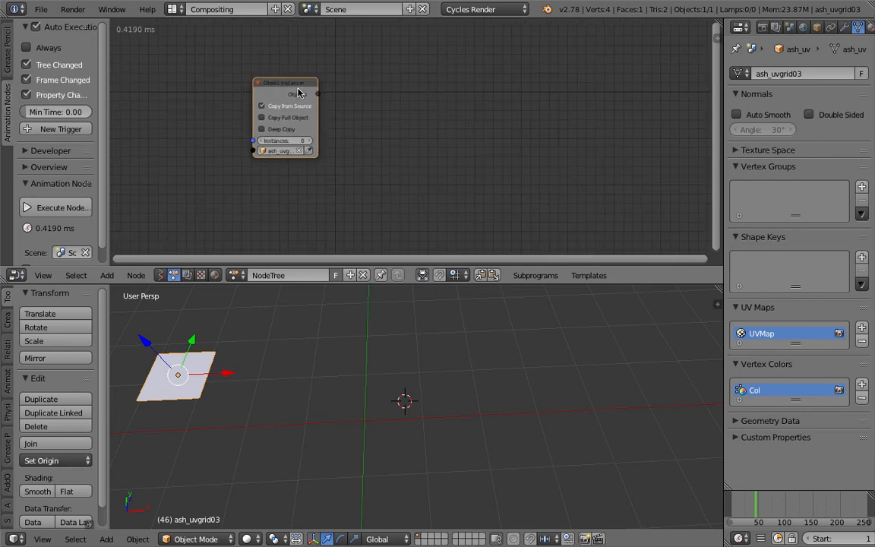
Add a Grid Mesh node beside the Object Instancer
{"action": "left_click_drag", "start_coordinate": [297, 89], "coordinate": [285, 84]}
{"action": "key", "text": "ctrl+a"}
{"action": "type", "text": "grid"}
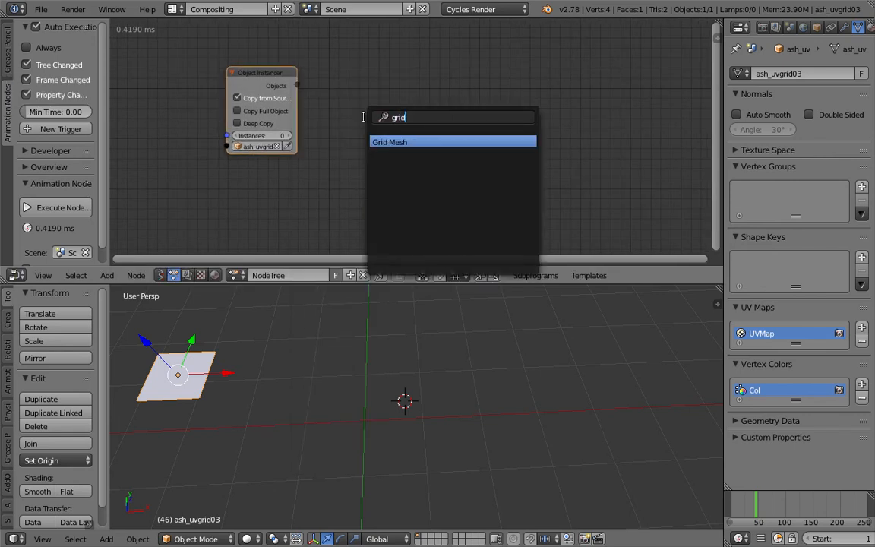
{"action": "key", "text": "Return"}
{"action": "left_click", "coordinate": [364, 117]}
{"action": "middle_click_drag", "start_coordinate": [364, 115], "coordinate": [369, 100]}
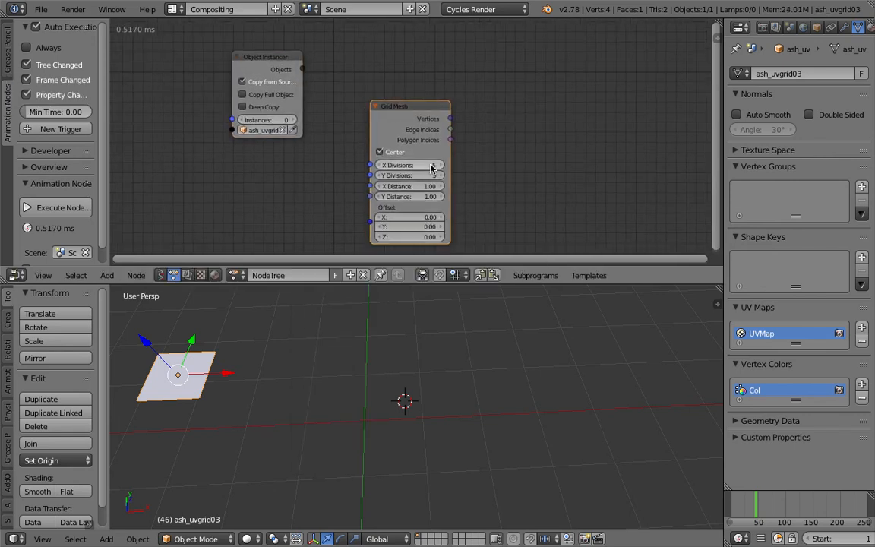
Set the Grid Mesh's X and Y Divisions to 4 and arrange the node below the Object Instancer
{"action": "left_click_drag", "start_coordinate": [432, 176], "coordinate": [429, 161]}
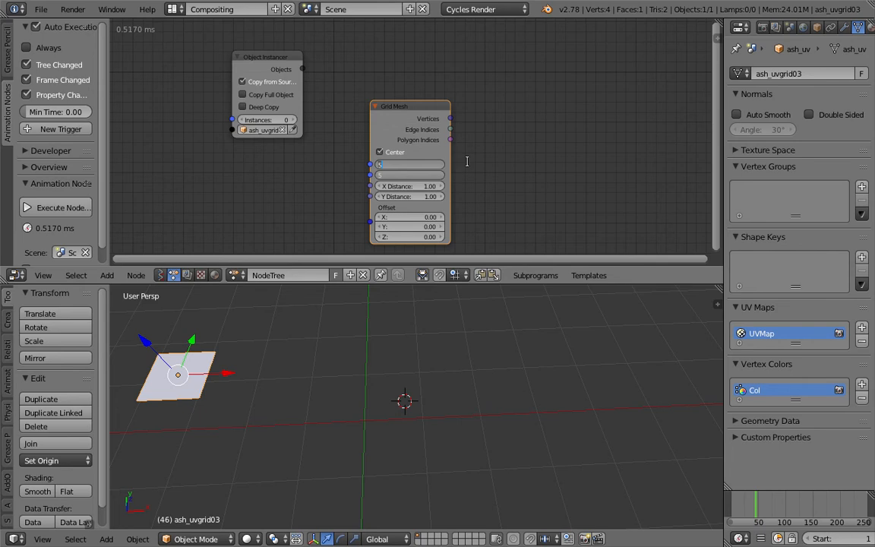
{"action": "type", "text": "4"}
{"action": "key", "text": "Return"}
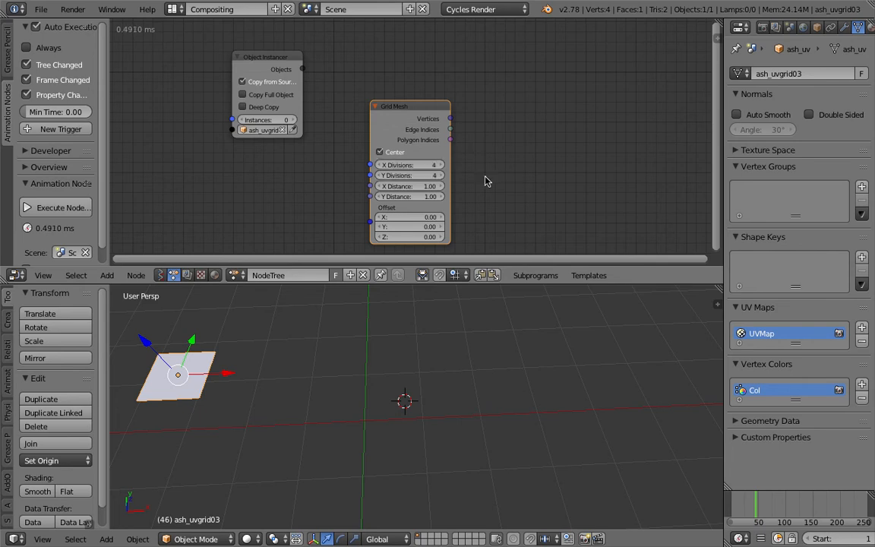
{"action": "left_click_drag", "start_coordinate": [417, 108], "coordinate": [271, 128]}
{"action": "left_click_drag", "start_coordinate": [266, 56], "coordinate": [310, 49]}
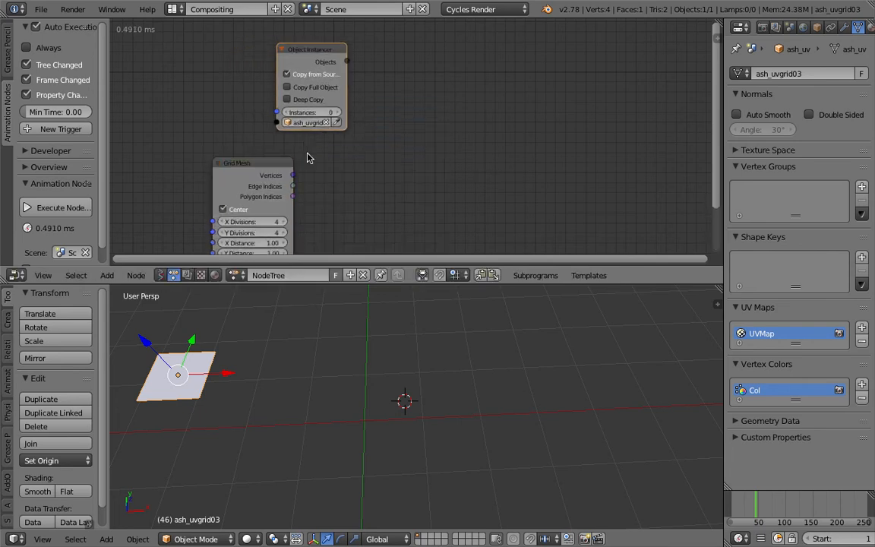
Create a loop over the Object Instancer's Objects output and add a Vector List iterator to its Loop Input
{"action": "key", "text": "w"}
{"action": "left_click", "coordinate": [425, 91]}
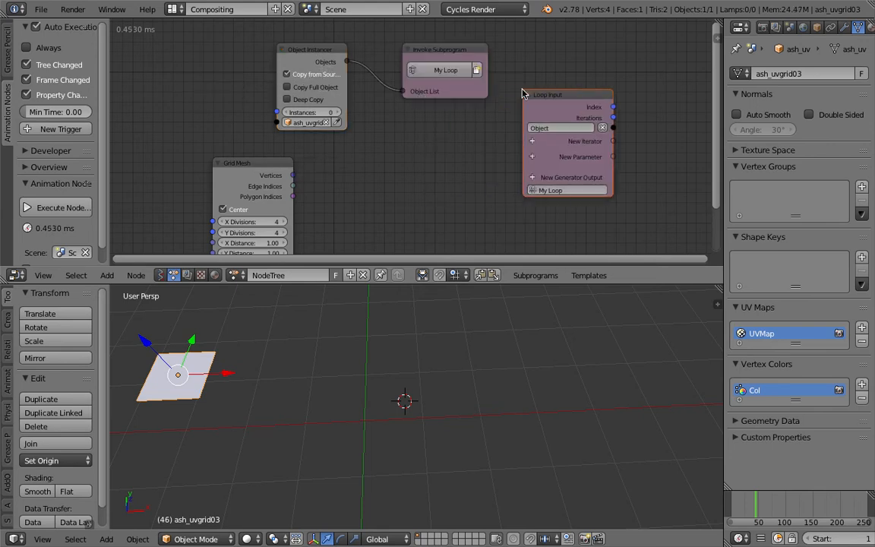
{"action": "left_click", "coordinate": [577, 141]}
{"action": "type", "text": "vec"}
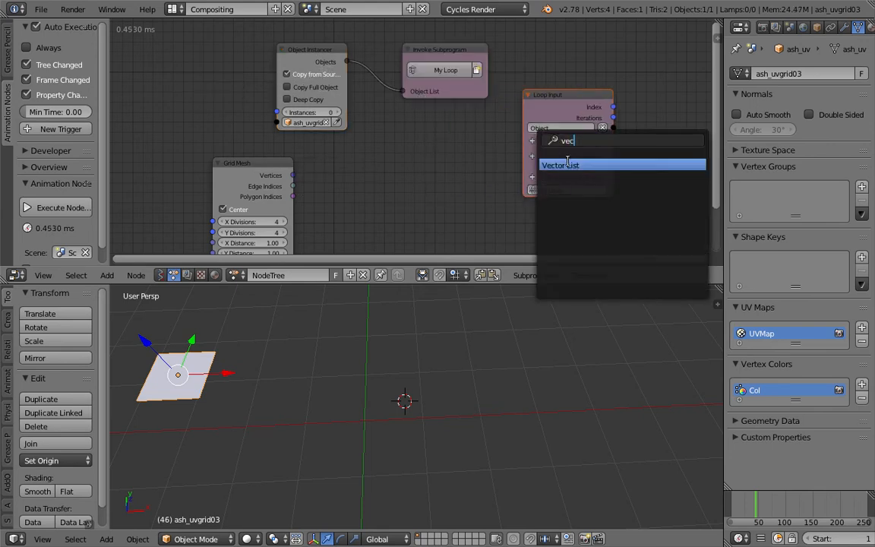
{"action": "key", "text": "Return"}
Feed the Object Instancer's Instances from the Grid Mesh's vertex list length, and enable Copy Full Object and Deep Copy
{"action": "left_click_drag", "start_coordinate": [295, 175], "coordinate": [276, 113]}
{"action": "left_click", "coordinate": [290, 106]}
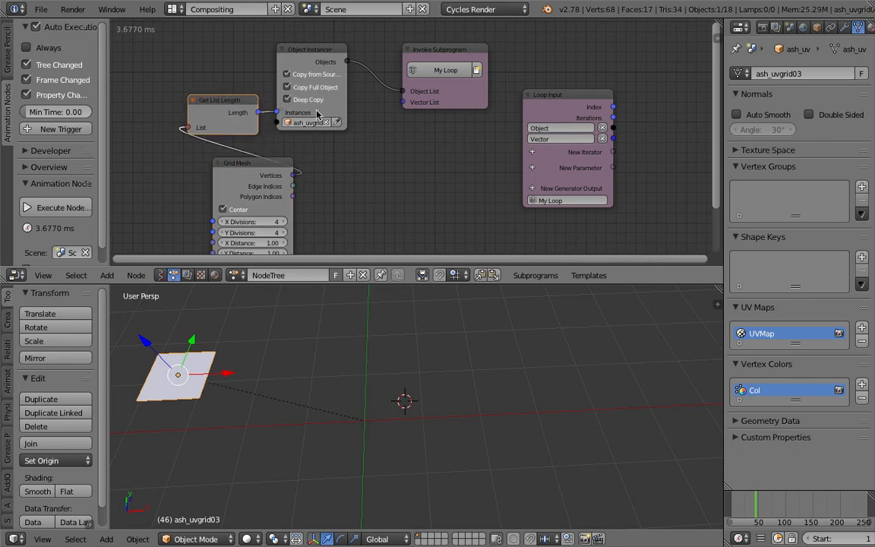
{"action": "left_click", "coordinate": [343, 94]}
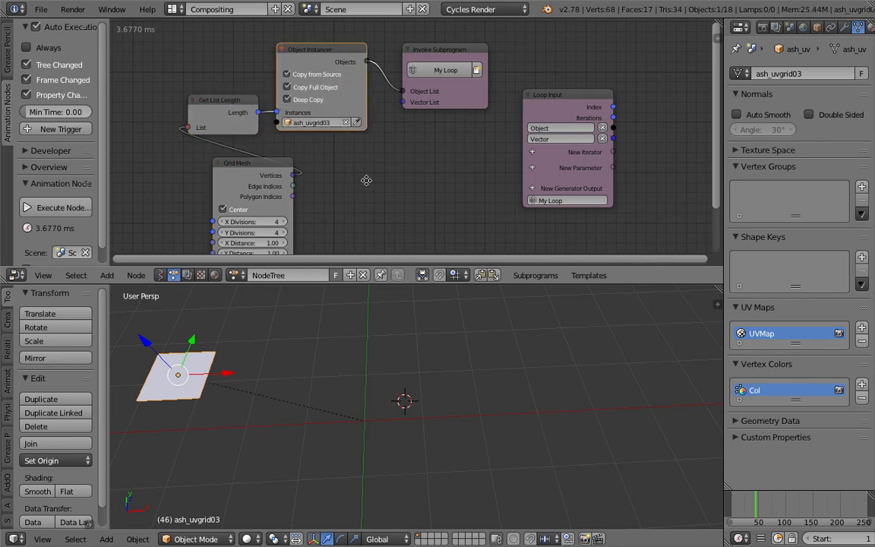
Connect the Grid Mesh's Vertices output to the Vector List input of the Invoke Subprogram node
{"action": "middle_click_drag", "start_coordinate": [359, 182], "coordinate": [325, 152]}
{"action": "left_click_drag", "start_coordinate": [260, 146], "coordinate": [369, 72]}
{"action": "middle_click_drag", "start_coordinate": [394, 123], "coordinate": [251, 132]}
Add an Object Transforms Output node with X, Y and Z location enabled, driven by the loop's Object and Vector outputs
{"action": "key", "text": "ctrl+a"}
{"action": "type", "text": "o"}
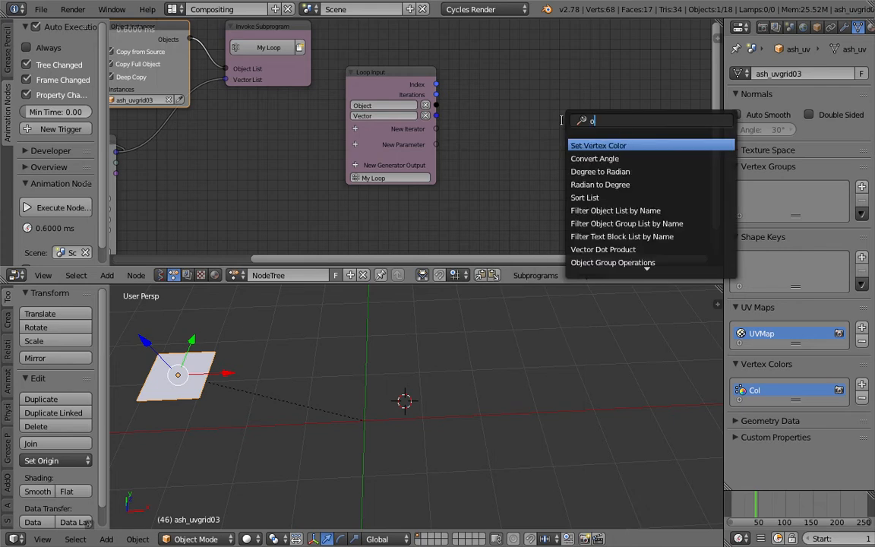
{"action": "type", "text": "bject tra"}
{"action": "key", "text": "Return"}
{"action": "left_click", "coordinate": [553, 146]}
{"action": "left_click_drag", "start_coordinate": [587, 150], "coordinate": [617, 150]}
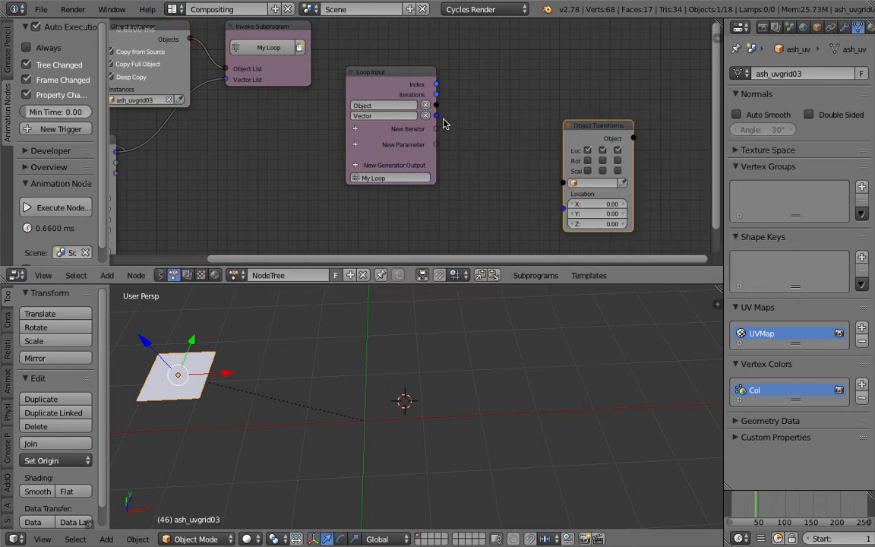
{"action": "left_click_drag", "start_coordinate": [435, 116], "coordinate": [563, 184]}
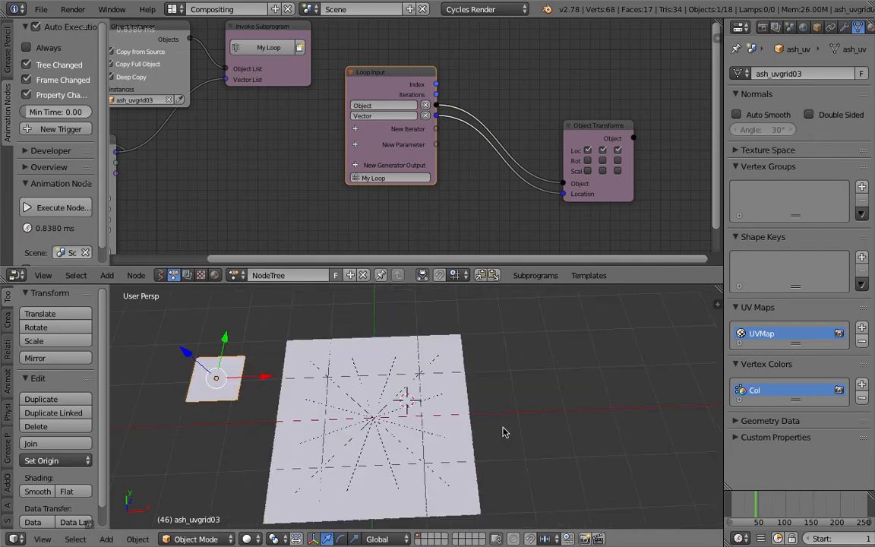
Set the Grid Mesh's X and Y Distance to 1.12
{"action": "middle_click_drag", "start_coordinate": [178, 180], "coordinate": [323, 132]}
{"action": "mouse_move", "coordinate": [242, 173]}
{"action": "left_mouse_down"}
{"action": "mouse_move", "coordinate": [242, 183]}
{"action": "mouse_move", "coordinate": [267, 183]}
{"action": "mouse_move", "coordinate": [251, 183]}
{"action": "left_mouse_up"}
{"action": "middle_click_drag", "start_coordinate": [386, 312], "coordinate": [473, 309], "text": "shift"}
Preview the grid of planes in Rendered shading and save over uv_manipulation_001.blend
{"action": "left_click", "coordinate": [273, 538]}
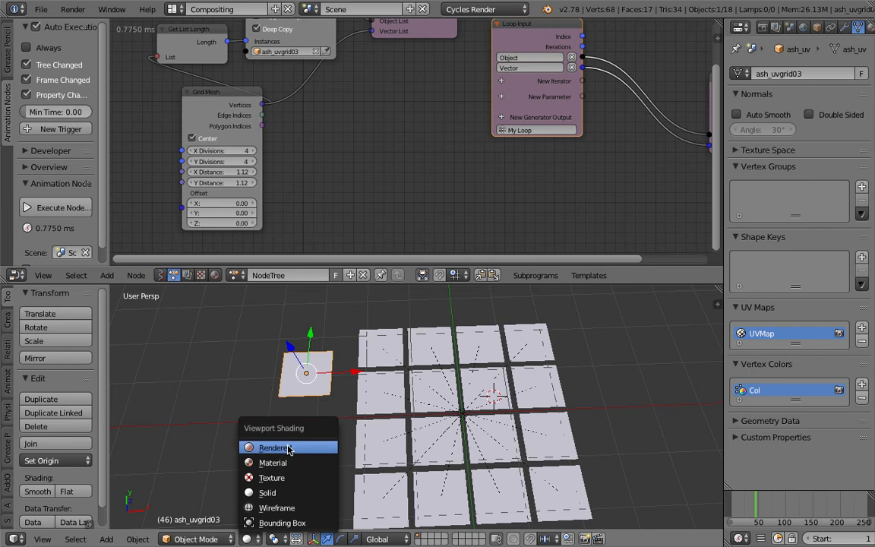
{"action": "left_click", "coordinate": [288, 447]}
{"action": "scroll", "coordinate": [502, 385], "scroll_direction": "up", "scroll_amount": 6}
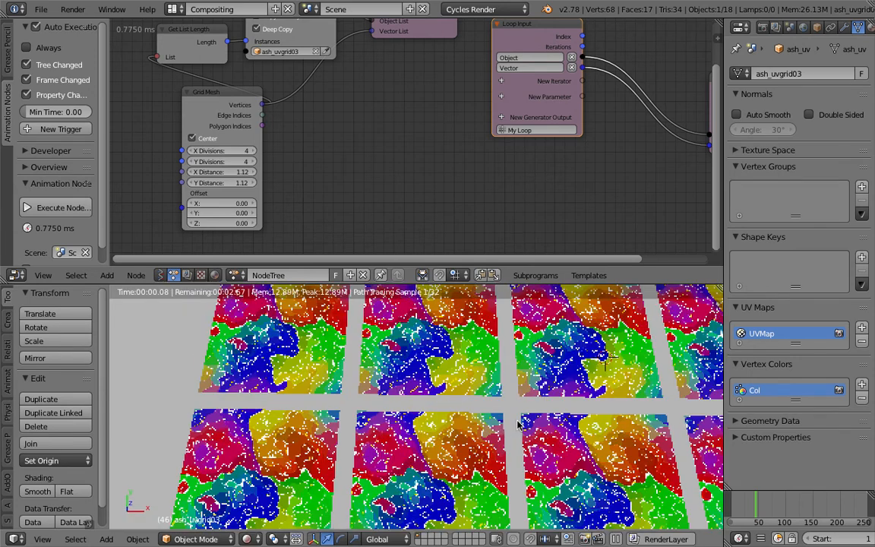
{"action": "scroll", "coordinate": [480, 415], "scroll_direction": "down", "scroll_amount": 3}
{"action": "scroll", "coordinate": [480, 415], "scroll_direction": "down", "scroll_amount": 2}
{"action": "key", "text": "ctrl+s"}
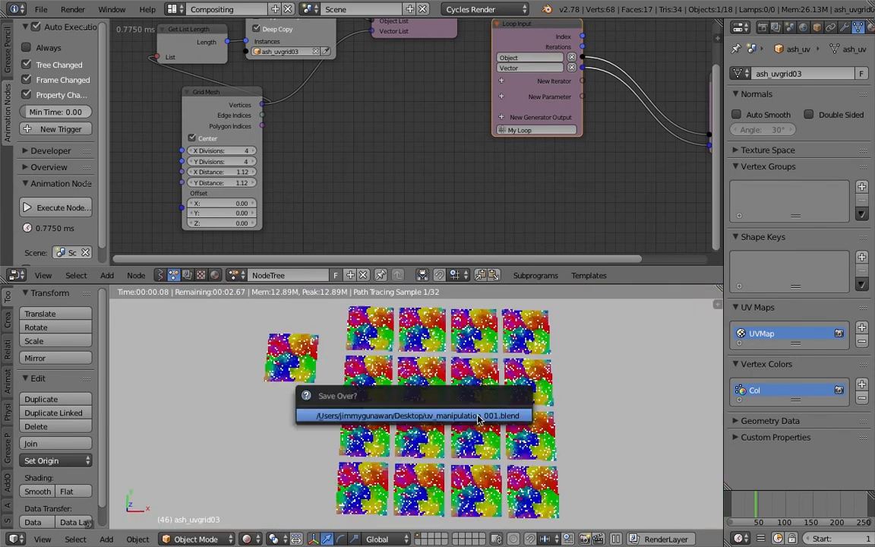
{"action": "left_click", "coordinate": [477, 418]}
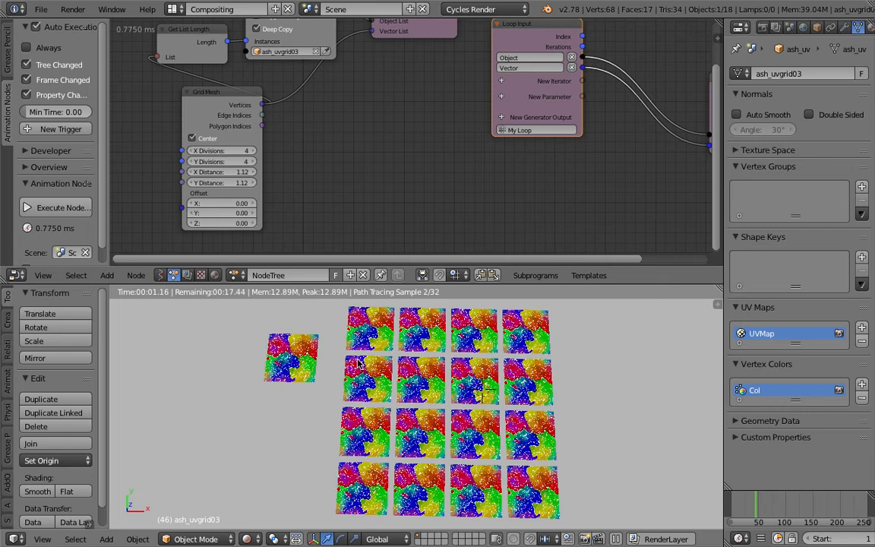
Move the Object Transforms Output node closer to the Loop Input node
{"action": "scroll", "coordinate": [353, 364], "scroll_direction": "up", "scroll_amount": 2}
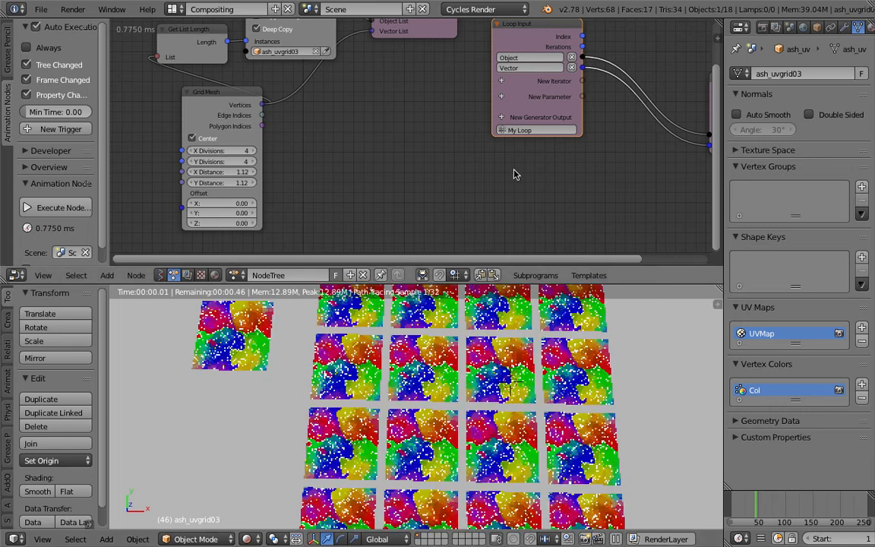
{"action": "scroll", "coordinate": [514, 174], "scroll_direction": "down", "scroll_amount": 1}
{"action": "middle_click_drag", "start_coordinate": [515, 173], "coordinate": [427, 151]}
{"action": "left_click_drag", "start_coordinate": [568, 127], "coordinate": [638, 100]}
{"action": "middle_click_drag", "start_coordinate": [455, 112], "coordinate": [368, 153]}
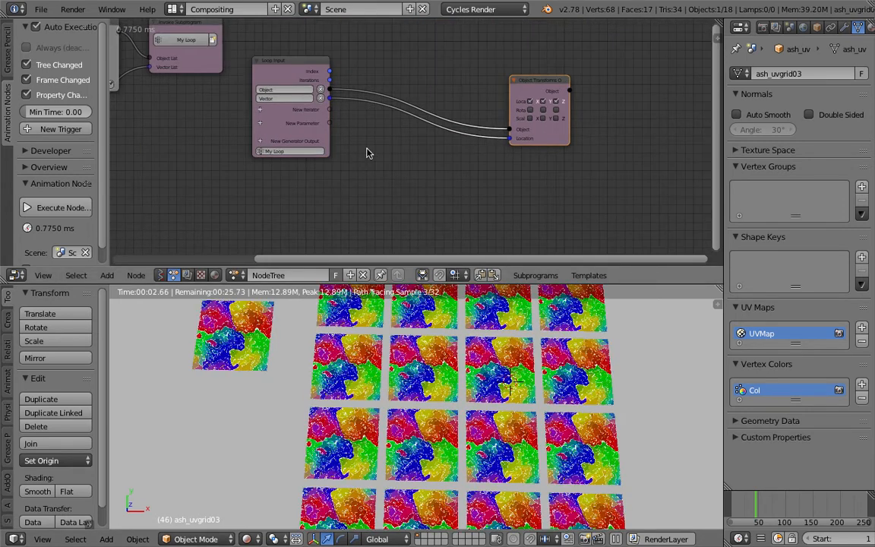
{"action": "left_click_drag", "start_coordinate": [537, 92], "coordinate": [443, 93]}
Add a Set Vertex Color node and feed its Object input from the Object Transforms Output node
{"action": "key", "text": "ctrl+a"}
{"action": "type", "text": "set"}
{"action": "key", "text": "Return"}
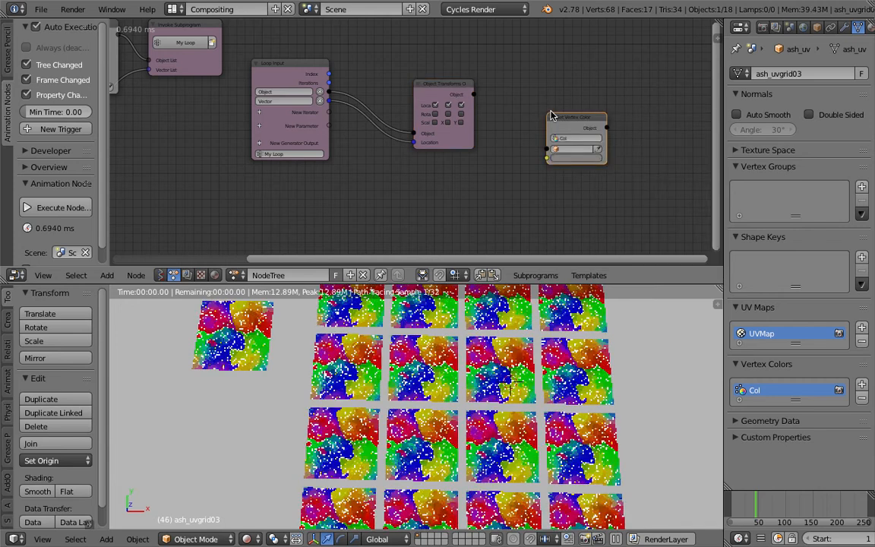
{"action": "scroll", "coordinate": [551, 115], "scroll_direction": "up", "scroll_amount": 1}
{"action": "left_click_drag", "start_coordinate": [479, 91], "coordinate": [557, 149]}
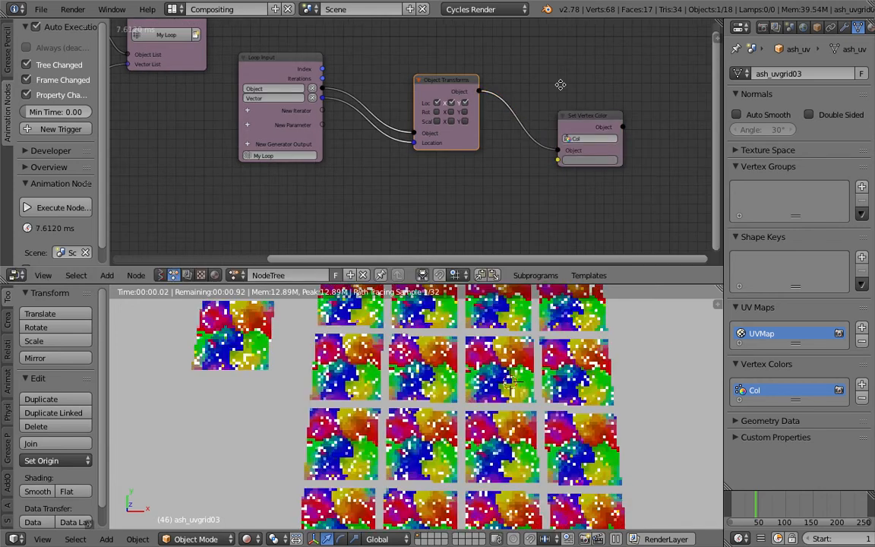
Bring the Set Vertex Color node nearer to the Object Transforms Output node and open its colour for editing
{"action": "middle_click_drag", "start_coordinate": [559, 84], "coordinate": [504, 76]}
{"action": "scroll", "coordinate": [505, 75], "scroll_direction": "up", "scroll_amount": 1}
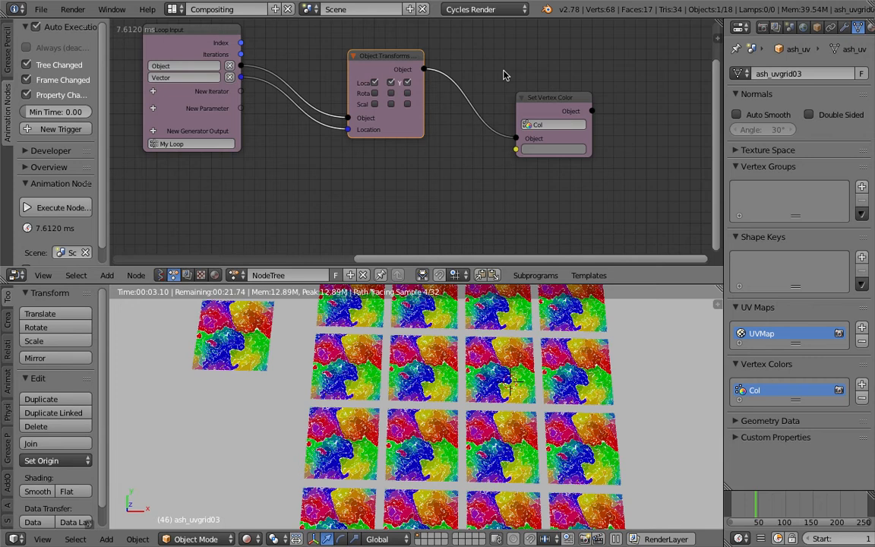
{"action": "left_click_drag", "start_coordinate": [534, 98], "coordinate": [511, 84]}
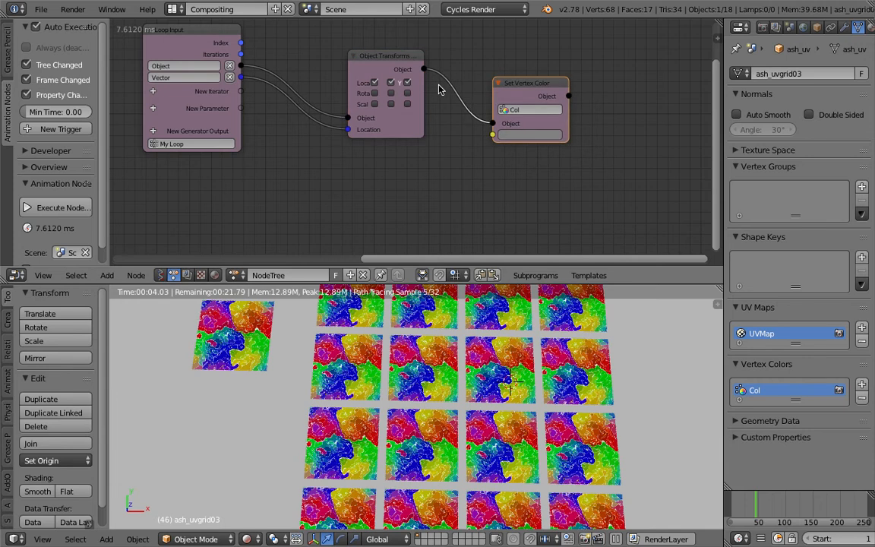
{"action": "left_click", "coordinate": [517, 135]}
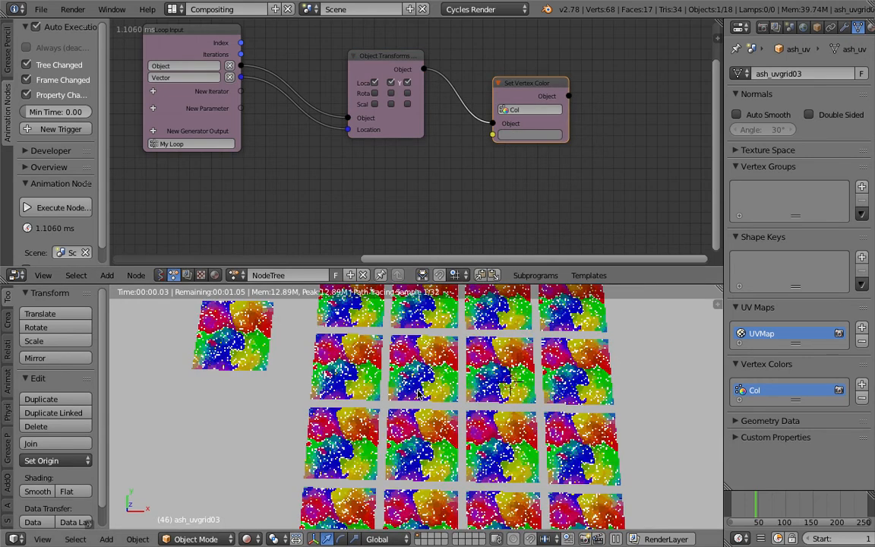
Switch the viewport to Solid shading and view the original plane's vertex colours in Vertex Paint mode
{"action": "middle_click_drag", "start_coordinate": [418, 394], "coordinate": [392, 396], "text": "shift"}
{"action": "left_click", "coordinate": [195, 539]}
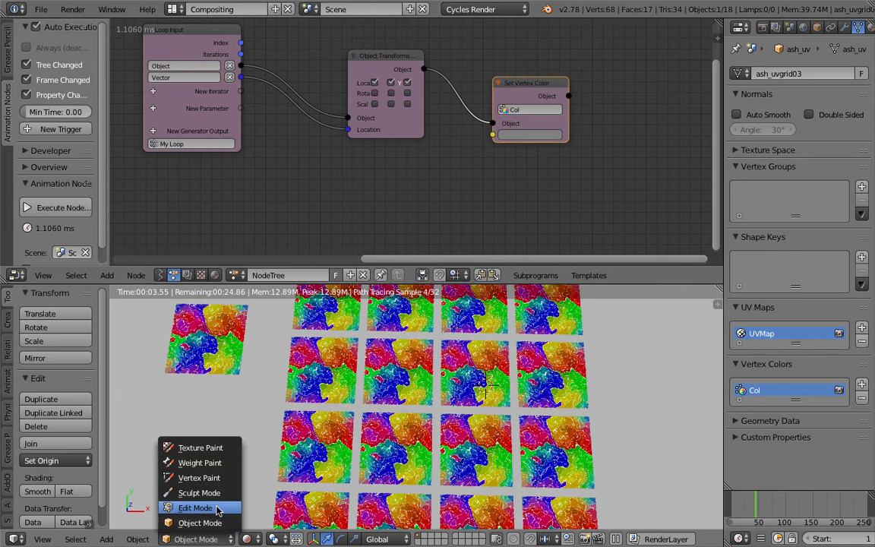
{"action": "left_click", "coordinate": [252, 538]}
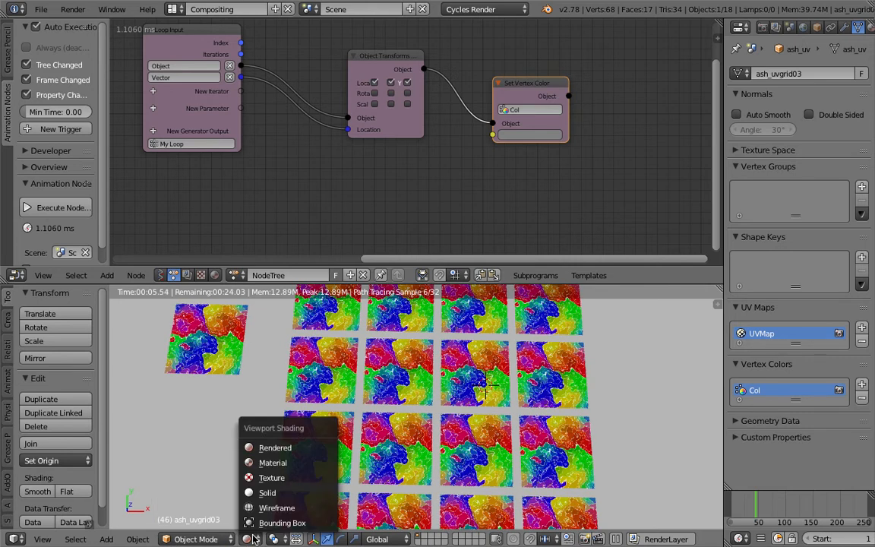
{"action": "left_click", "coordinate": [267, 492]}
{"action": "left_click", "coordinate": [196, 538]}
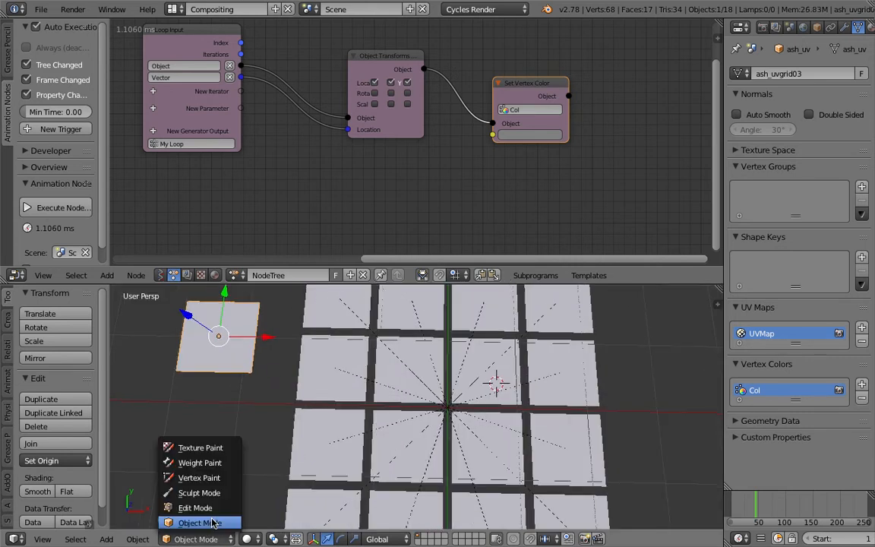
{"action": "left_click", "coordinate": [199, 476]}
{"action": "middle_click_drag", "start_coordinate": [308, 363], "coordinate": [401, 395], "text": "shift"}
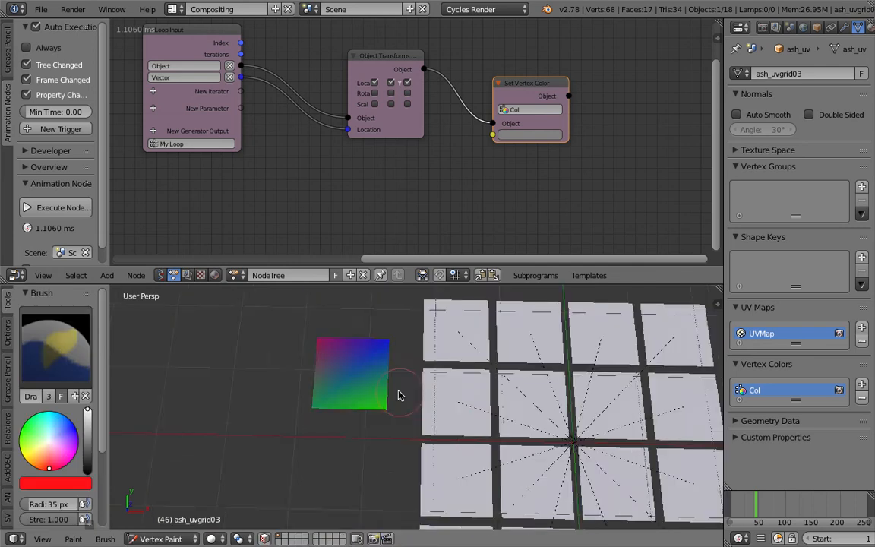
{"action": "scroll", "coordinate": [402, 396], "scroll_direction": "down", "scroll_amount": 4}
{"action": "scroll", "coordinate": [410, 365], "scroll_direction": "up", "scroll_amount": 2}
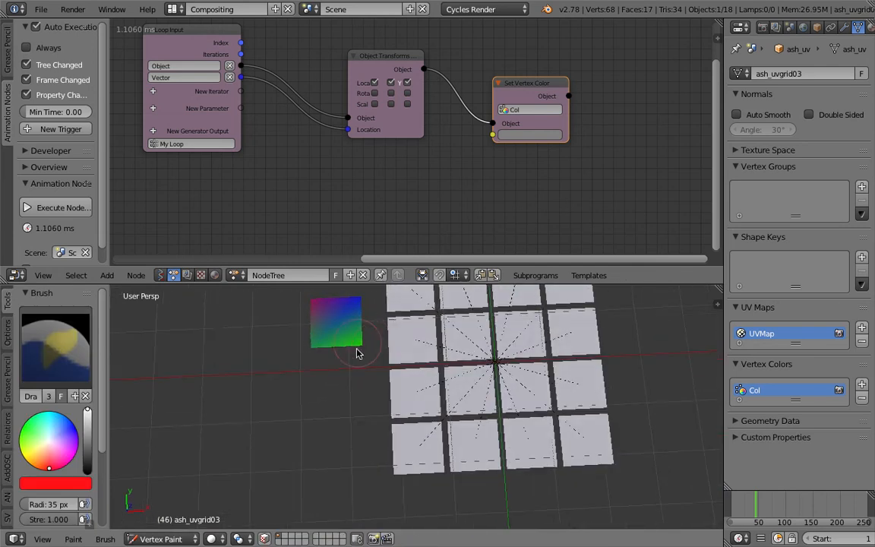
Set the Set Vertex Color node's colour to light green and return the viewport to Object Mode
{"action": "left_click", "coordinate": [530, 134]}
{"action": "left_click_drag", "start_coordinate": [557, 179], "coordinate": [527, 152]}
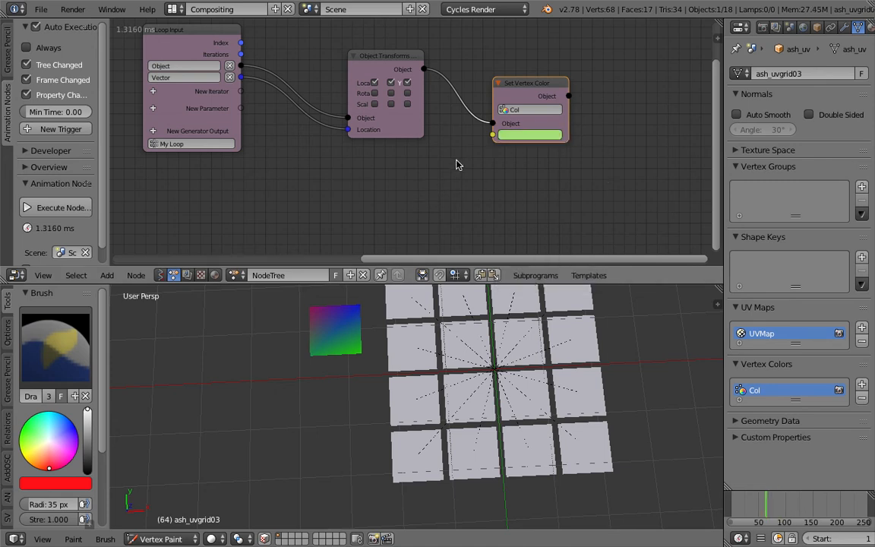
{"action": "left_click", "coordinate": [214, 539]}
{"action": "left_click", "coordinate": [233, 494]}
{"action": "left_click", "coordinate": [173, 537]}
{"action": "left_click", "coordinate": [166, 522]}
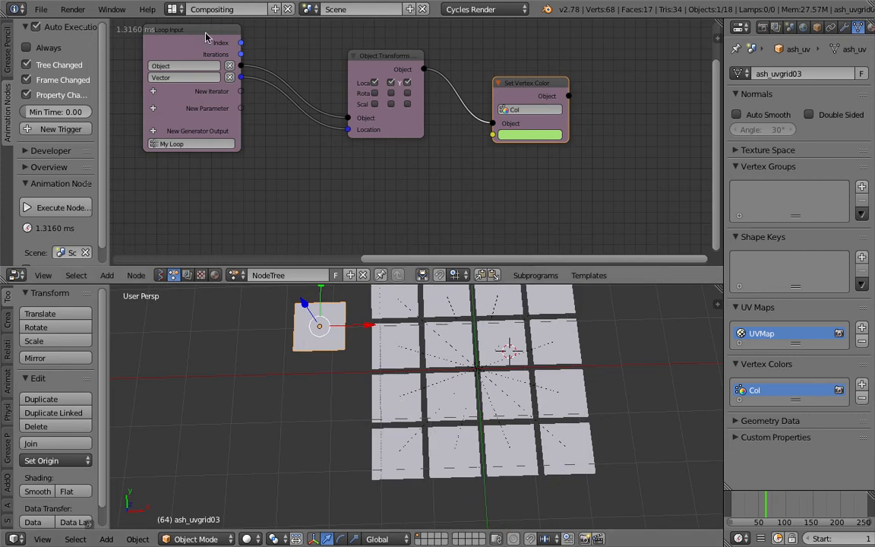
Nudge the Loop Input node closer to Object Transforms Output and show a third-row grid plane in Vertex Paint mode with Texture shading
{"action": "left_click_drag", "start_coordinate": [205, 37], "coordinate": [231, 55]}
{"action": "right_click", "coordinate": [379, 373]}
{"action": "left_click", "coordinate": [249, 538]}
{"action": "left_click", "coordinate": [279, 494]}
{"action": "left_click", "coordinate": [248, 537]}
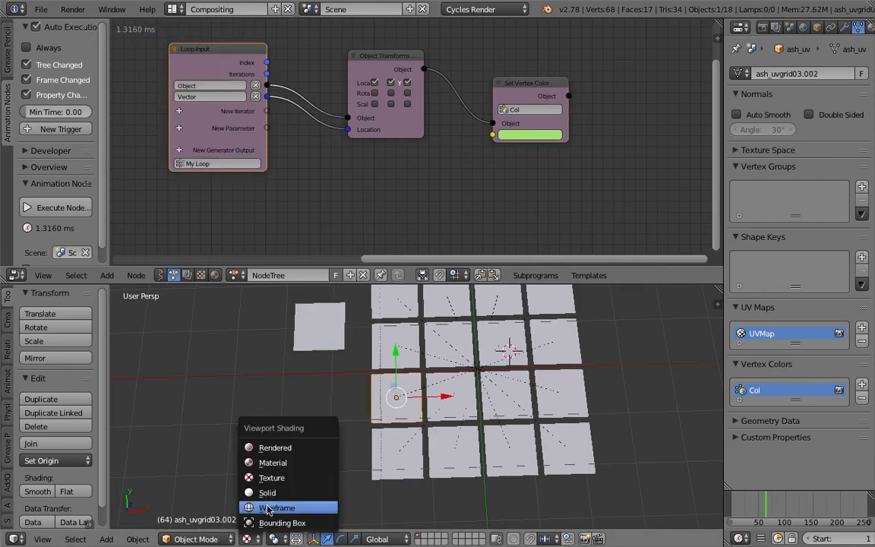
{"action": "left_click", "coordinate": [205, 539]}
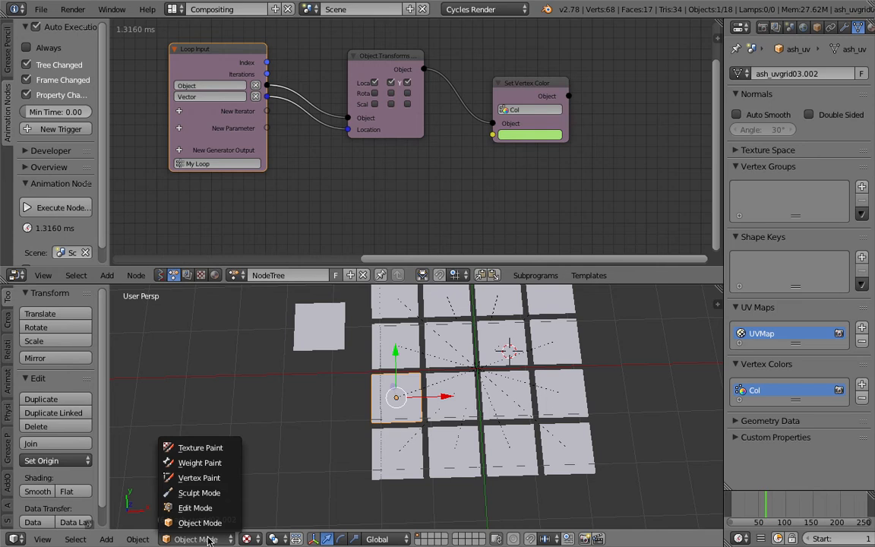
{"action": "left_click", "coordinate": [221, 477]}
{"action": "scroll", "coordinate": [375, 403], "scroll_direction": "up", "scroll_amount": 1}
Change the Set Vertex Color node's colour to a saturated green and return the grid plane to Object Mode
{"action": "left_click", "coordinate": [516, 135]}
{"action": "mouse_move", "coordinate": [562, 182]}
{"action": "left_mouse_down"}
{"action": "mouse_move", "coordinate": [571, 186]}
{"action": "mouse_move", "coordinate": [567, 173]}
{"action": "mouse_move", "coordinate": [529, 168]}
{"action": "mouse_move", "coordinate": [523, 209]}
{"action": "mouse_move", "coordinate": [507, 186]}
{"action": "mouse_move", "coordinate": [523, 157]}
{"action": "mouse_move", "coordinate": [533, 172]}
{"action": "mouse_move", "coordinate": [521, 155]}
{"action": "left_mouse_up"}
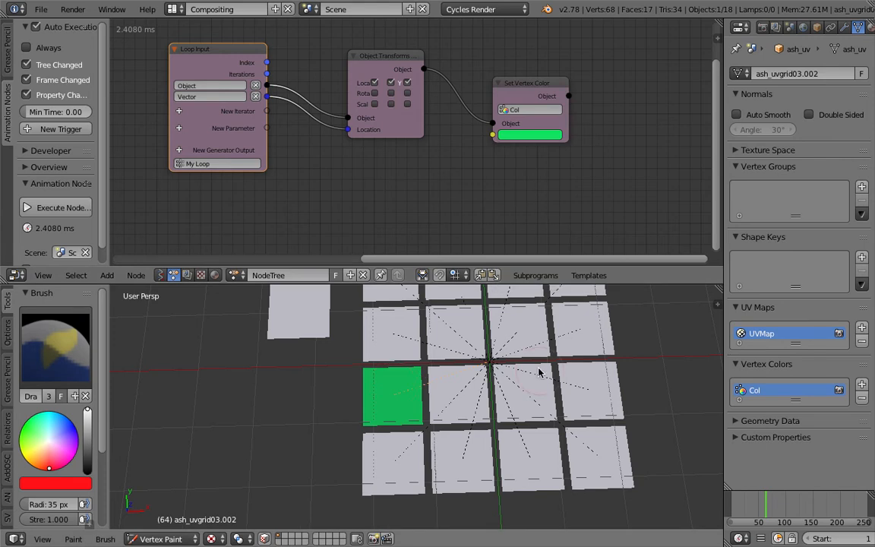
{"action": "scroll", "coordinate": [476, 361], "scroll_direction": "down", "scroll_amount": 2}
{"action": "left_click", "coordinate": [163, 538]}
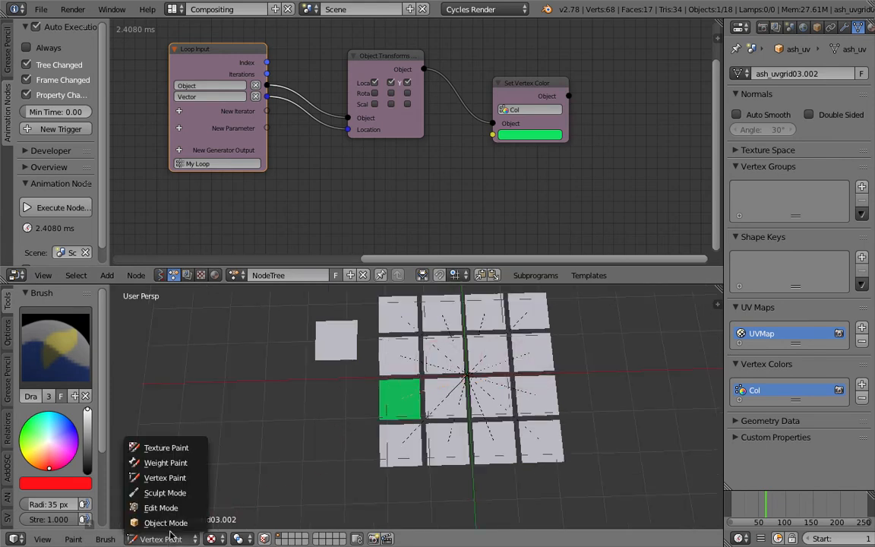
{"action": "left_click", "coordinate": [158, 520]}
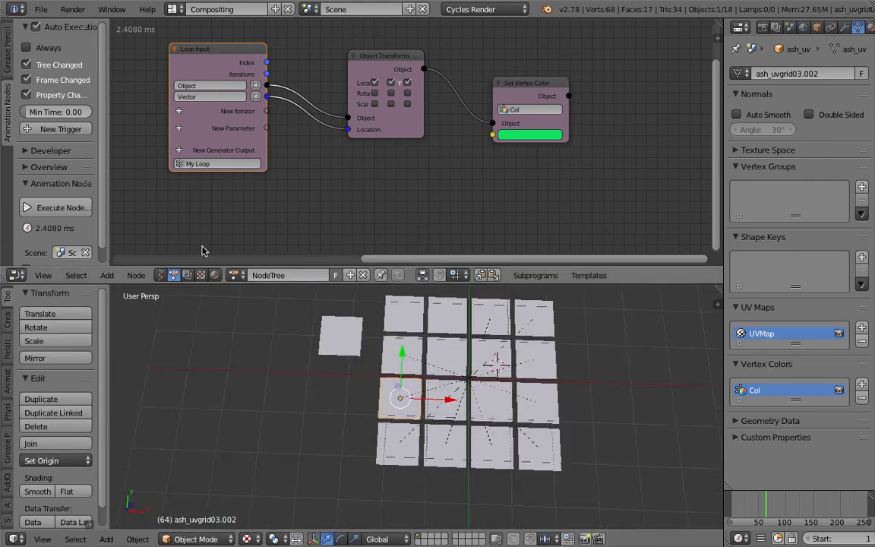
Switch the node editor to the ash_uvgrid03 material's shader nodes and save the file
{"action": "middle_click_drag", "start_coordinate": [197, 245], "coordinate": [220, 241]}
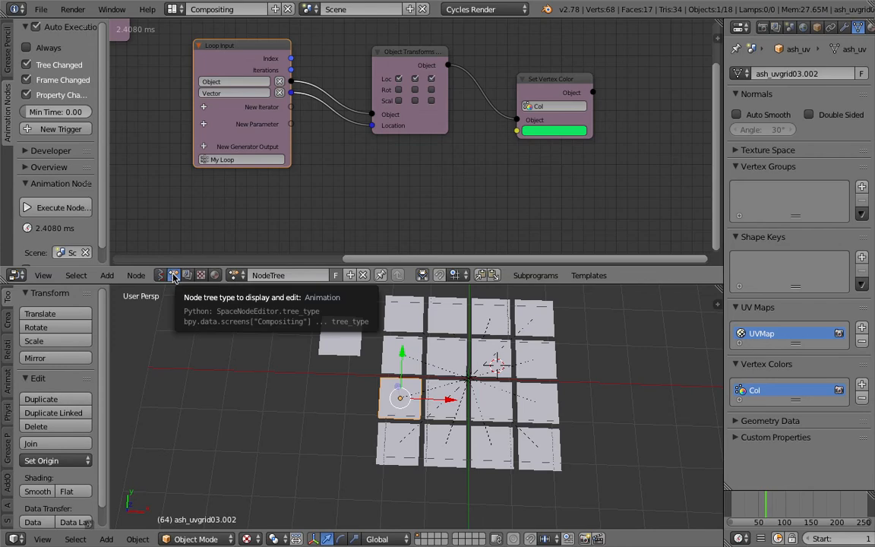
{"action": "left_click", "coordinate": [215, 275]}
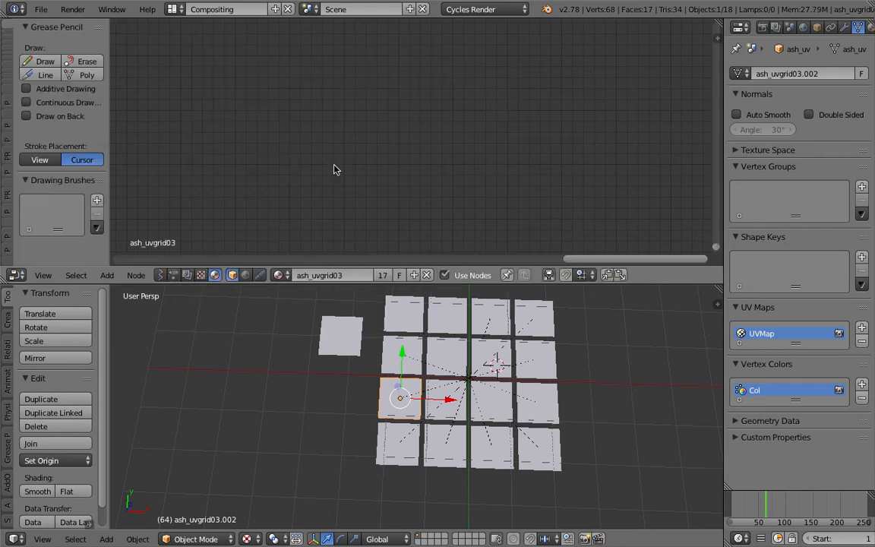
{"action": "scroll", "coordinate": [365, 186], "scroll_direction": "up", "scroll_amount": 6}
{"action": "key", "text": "ctrl+s"}
{"action": "left_click", "coordinate": [451, 188]}
{"action": "middle_click_drag", "start_coordinate": [261, 174], "coordinate": [423, 160]}
{"action": "middle_click_drag", "start_coordinate": [232, 144], "coordinate": [302, 154]}
{"action": "scroll", "coordinate": [302, 154], "scroll_direction": "up", "scroll_amount": 1}
{"action": "scroll", "coordinate": [257, 209], "scroll_direction": "up", "scroll_amount": 2}
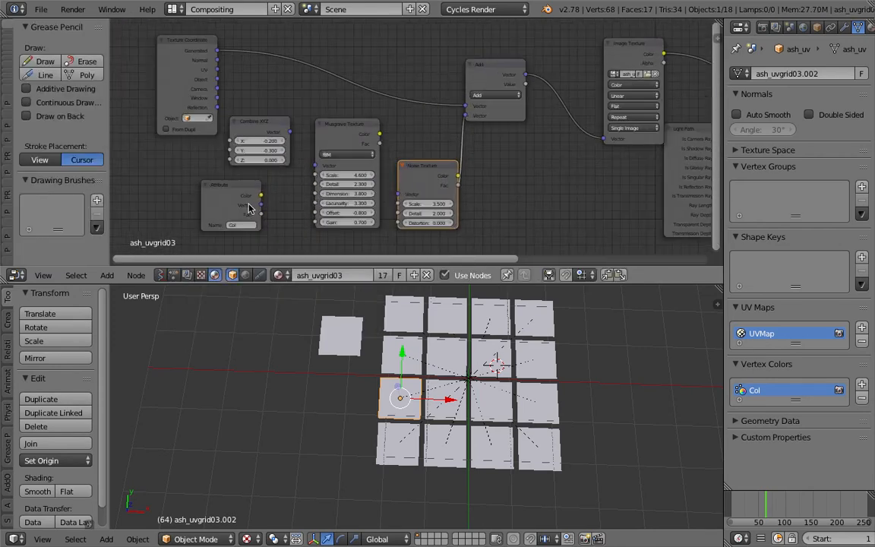
Move the Light Path node clear of the links and connect the Attribute node's Color output to the Emission node's Color input
{"action": "left_click_drag", "start_coordinate": [262, 197], "coordinate": [530, 187]}
{"action": "scroll", "coordinate": [529, 188], "scroll_direction": "down", "scroll_amount": 3}
{"action": "middle_click_drag", "start_coordinate": [529, 188], "coordinate": [404, 163]}
{"action": "left_click_drag", "start_coordinate": [545, 116], "coordinate": [545, 135]}
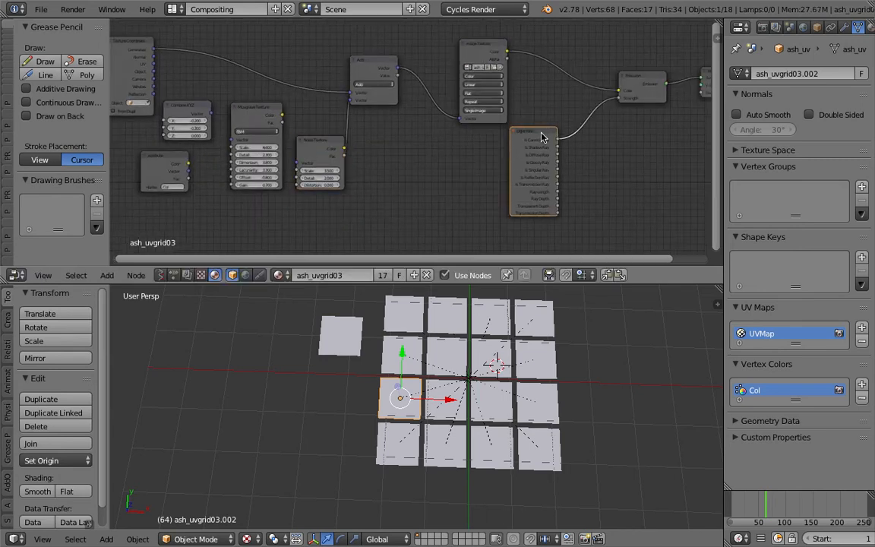
{"action": "left_click_drag", "start_coordinate": [188, 163], "coordinate": [618, 90]}
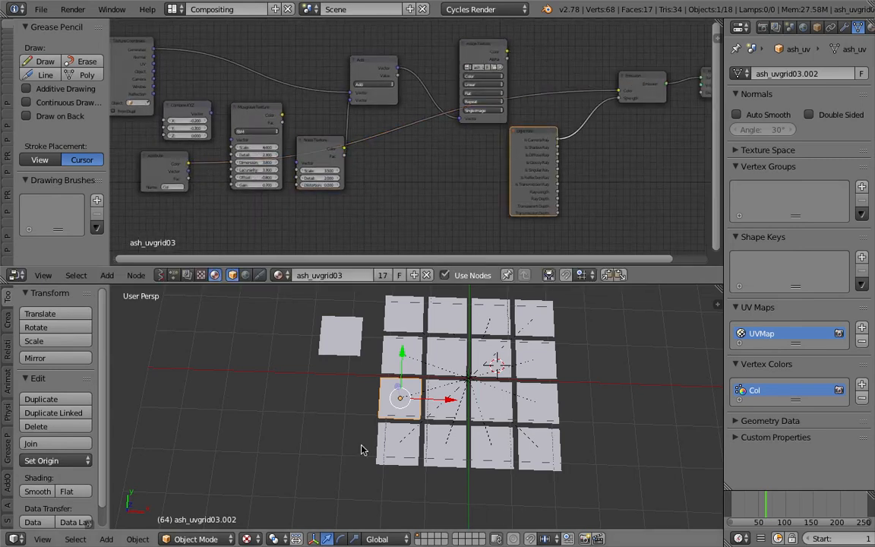
Preview the grid's vertex colours in Rendered shading
{"action": "left_click", "coordinate": [247, 538]}
{"action": "left_click", "coordinate": [282, 445]}
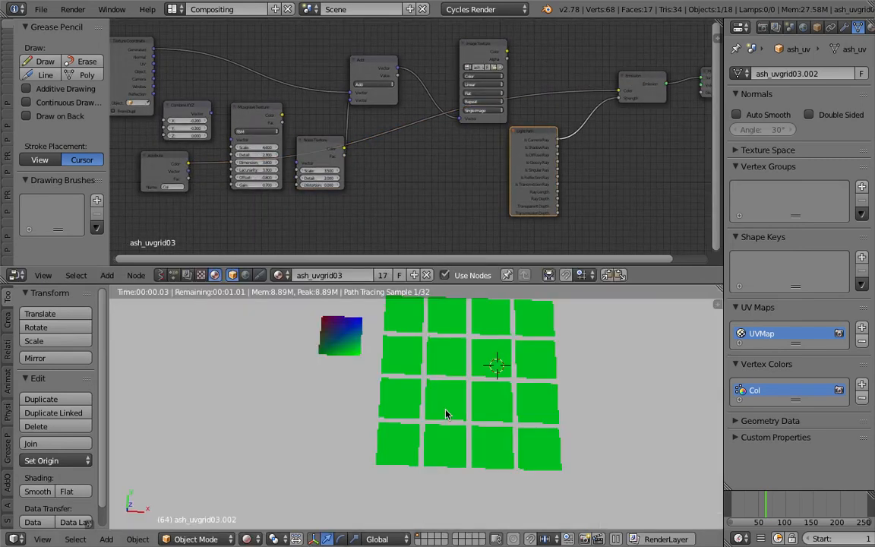
{"action": "middle_click_drag", "start_coordinate": [459, 401], "coordinate": [462, 399]}
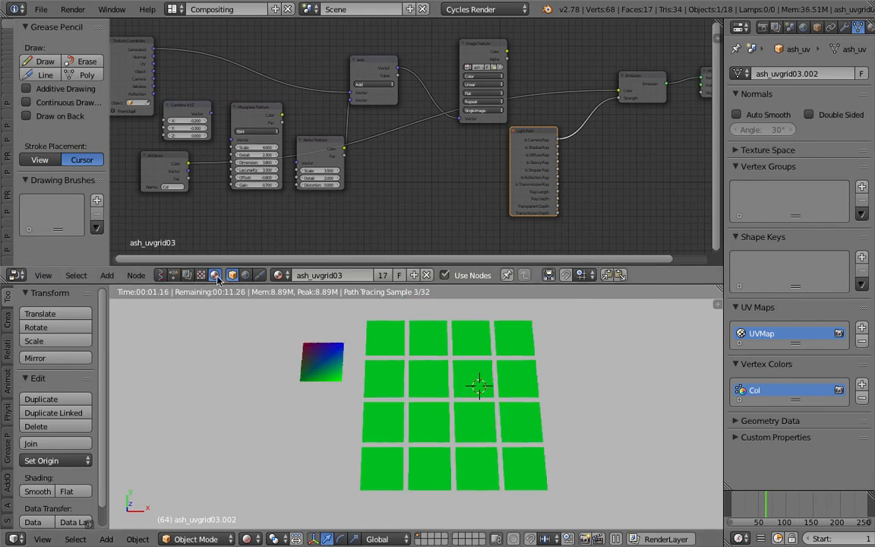
Switch the node editor back to the Animation Nodes tree and set the Set Vertex Color node's colour to a lighter green
{"action": "left_click", "coordinate": [174, 275]}
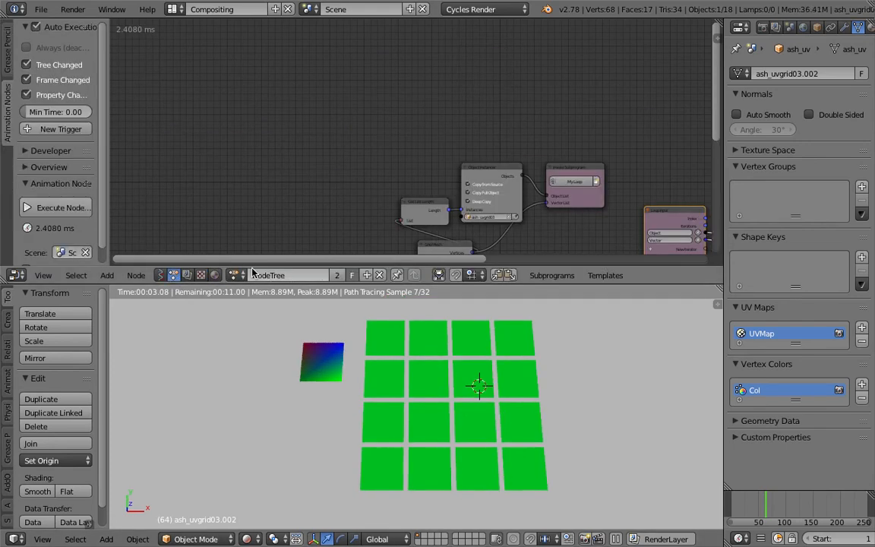
{"action": "middle_click_drag", "start_coordinate": [157, 220], "coordinate": [136, 200]}
{"action": "left_click", "coordinate": [605, 110]}
{"action": "left_click_drag", "start_coordinate": [590, 47], "coordinate": [596, 38]}
{"action": "middle_click_drag", "start_coordinate": [526, 150], "coordinate": [471, 178]}
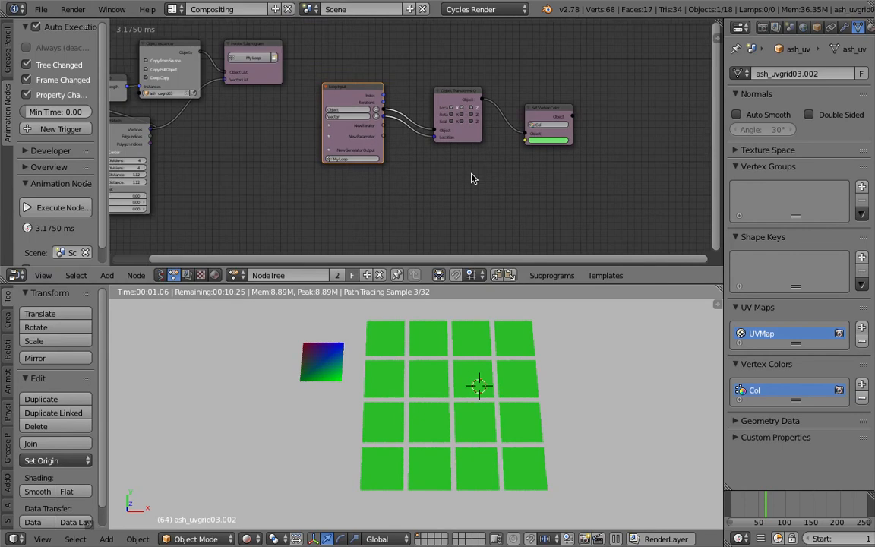
{"action": "scroll", "coordinate": [470, 177], "scroll_direction": "up", "scroll_amount": 1}
{"action": "key", "text": "shift+a"}
{"action": "left_click", "coordinate": [469, 173]}
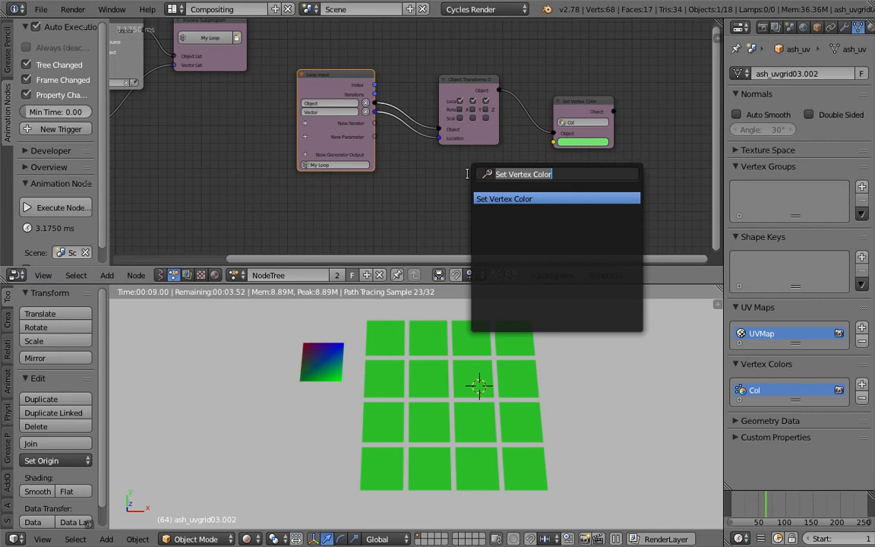
{"action": "key", "text": "Escape"}
{"action": "left_click", "coordinate": [430, 339]}
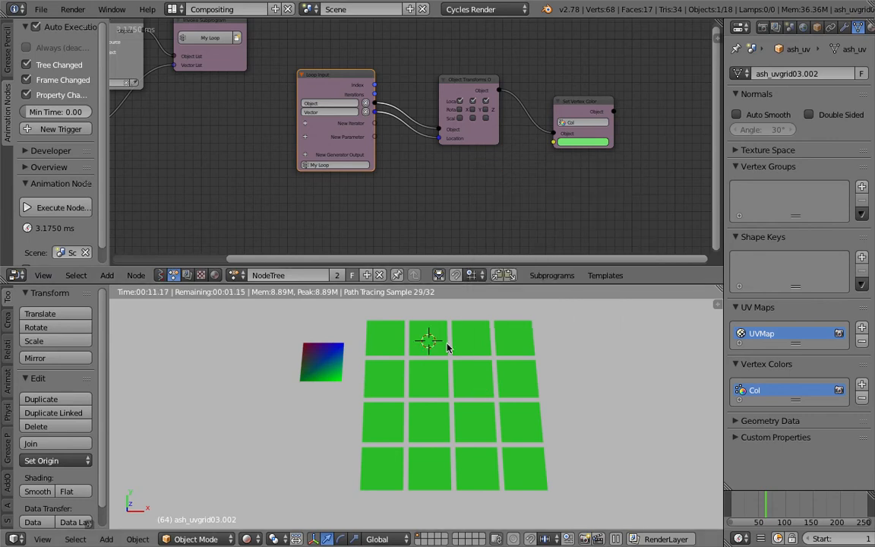
{"action": "left_click", "coordinate": [519, 349]}
{"action": "left_click", "coordinate": [496, 393]}
{"action": "left_click", "coordinate": [382, 433]}
{"action": "left_click", "coordinate": [404, 469]}
{"action": "left_click", "coordinate": [513, 435]}
{"action": "left_click", "coordinate": [487, 423]}
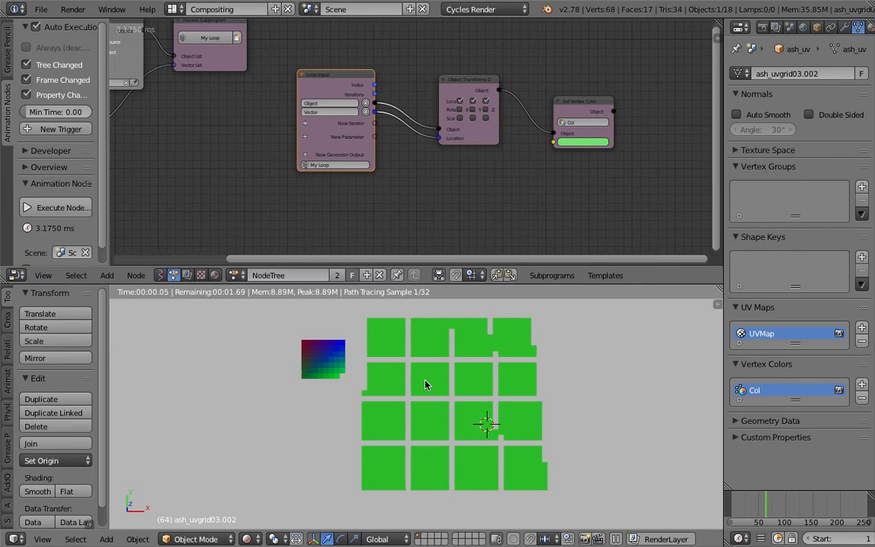
{"action": "left_click", "coordinate": [516, 369]}
{"action": "left_click", "coordinate": [421, 335]}
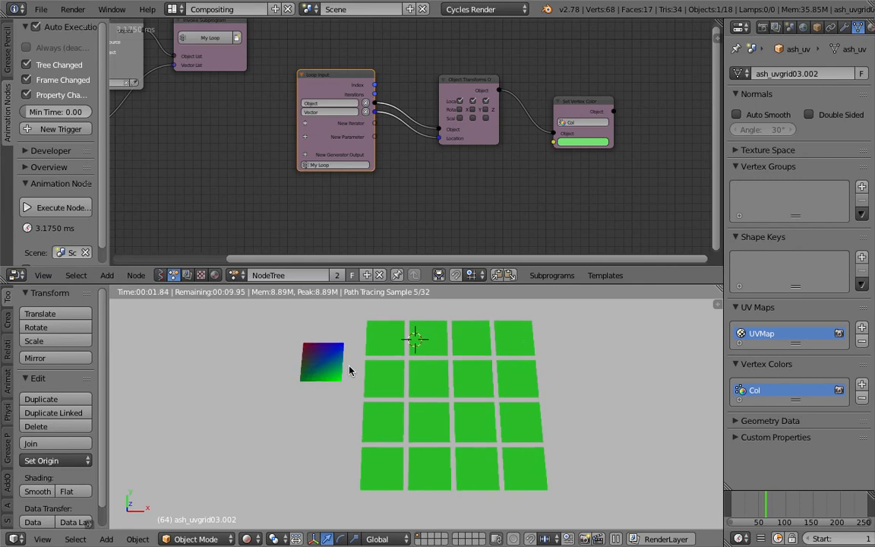
{"action": "left_click", "coordinate": [317, 362]}
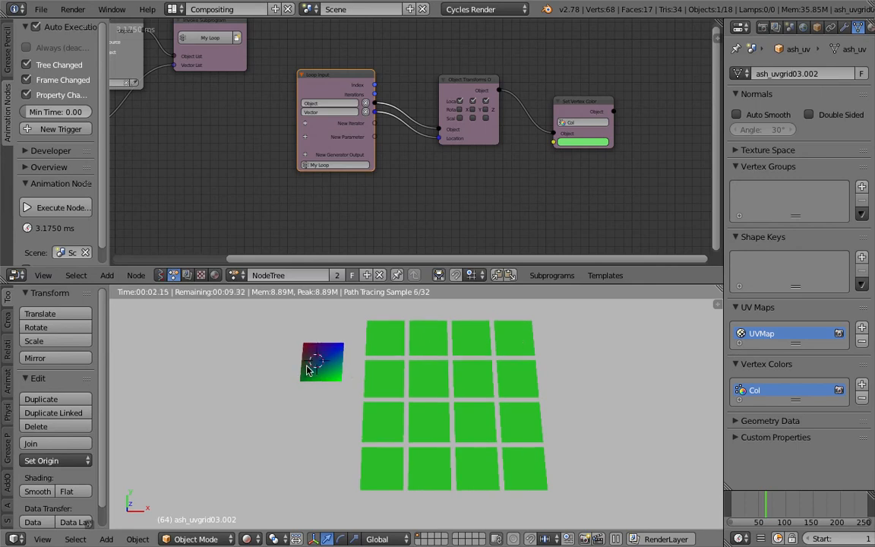
{"action": "left_click", "coordinate": [478, 335]}
{"action": "left_click", "coordinate": [518, 345]}
Add a Combine Color node below Object Transforms Output and link its Color output to the Set Vertex Color node's Color input
{"action": "middle_click_drag", "start_coordinate": [476, 206], "coordinate": [411, 201]}
{"action": "scroll", "coordinate": [398, 145], "scroll_direction": "up", "scroll_amount": 4}
{"action": "middle_click_drag", "start_coordinate": [370, 148], "coordinate": [365, 142]}
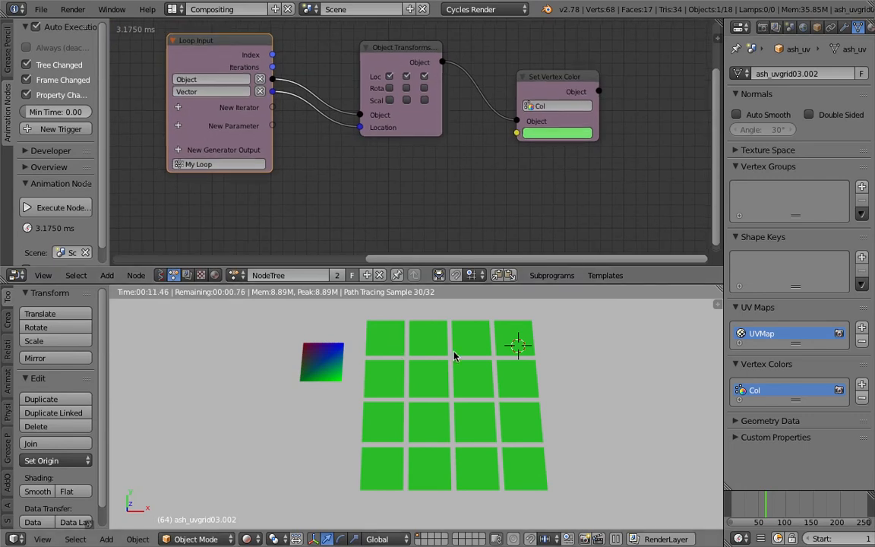
{"action": "middle_click_drag", "start_coordinate": [472, 224], "coordinate": [480, 225]}
{"action": "key", "text": "shift+a"}
{"action": "left_click", "coordinate": [434, 191]}
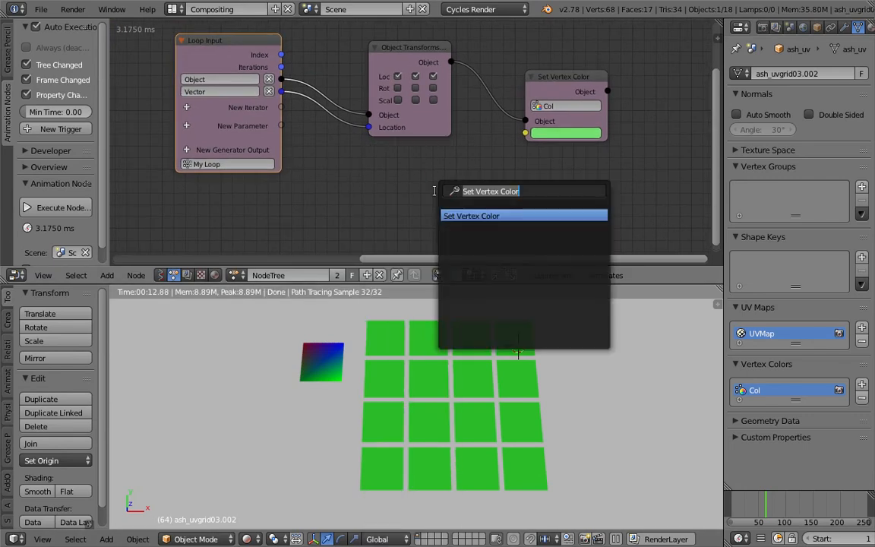
{"action": "type", "text": "combine c"}
{"action": "key", "text": "Return"}
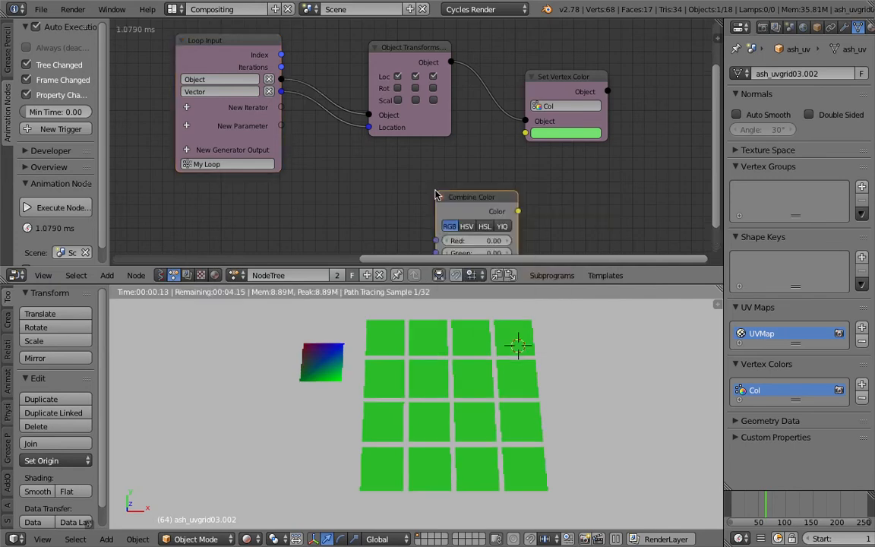
{"action": "left_click", "coordinate": [410, 169]}
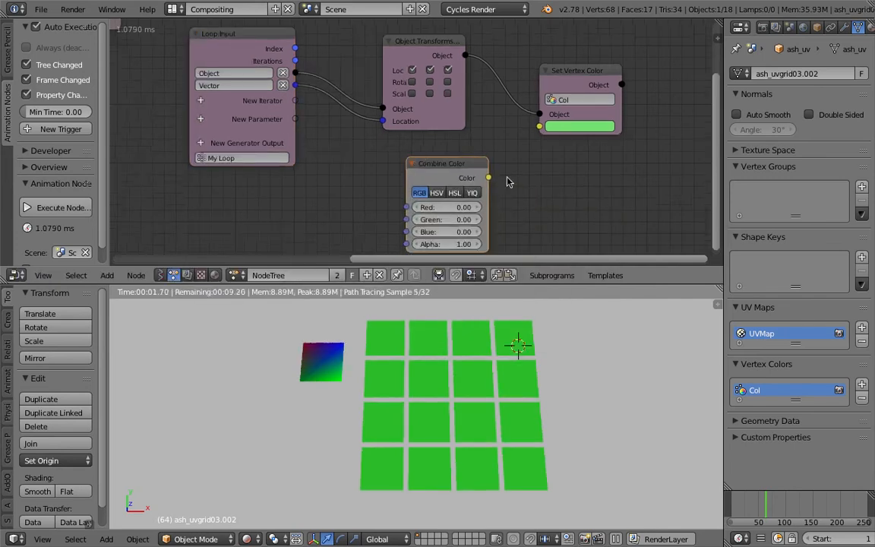
{"action": "left_click_drag", "start_coordinate": [490, 178], "coordinate": [539, 127]}
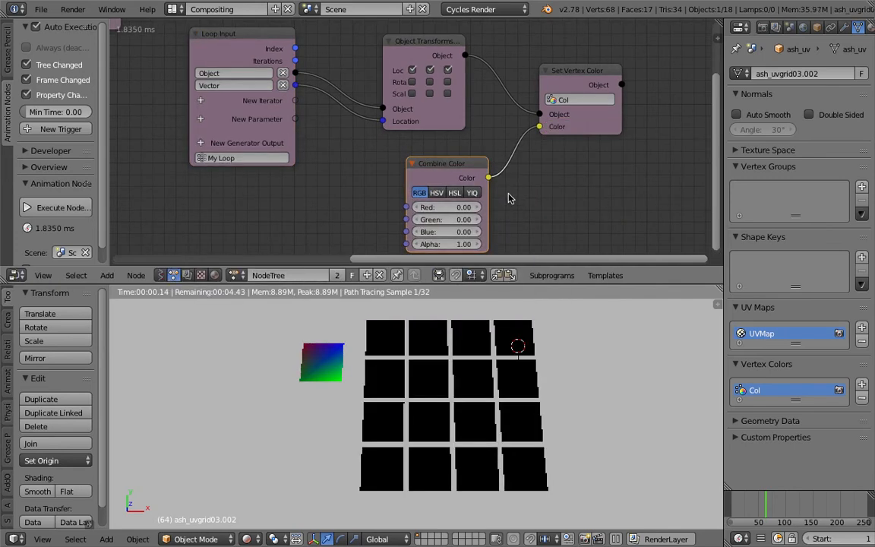
Switch the Combine Color node to HSV with a hue of 0.48 and move it closer to the Set Vertex Color node
{"action": "scroll", "coordinate": [517, 205], "scroll_direction": "down", "scroll_amount": 1}
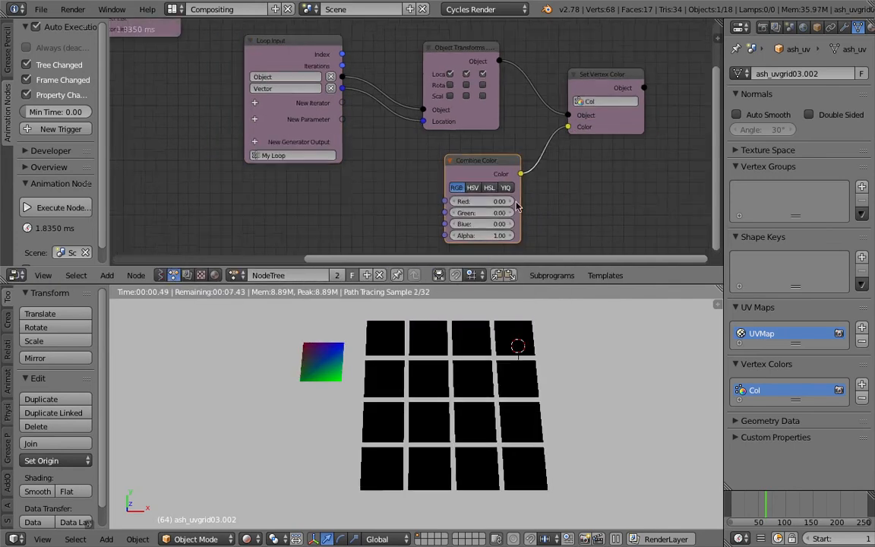
{"action": "left_click", "coordinate": [472, 188]}
{"action": "left_click_drag", "start_coordinate": [487, 212], "coordinate": [512, 164]}
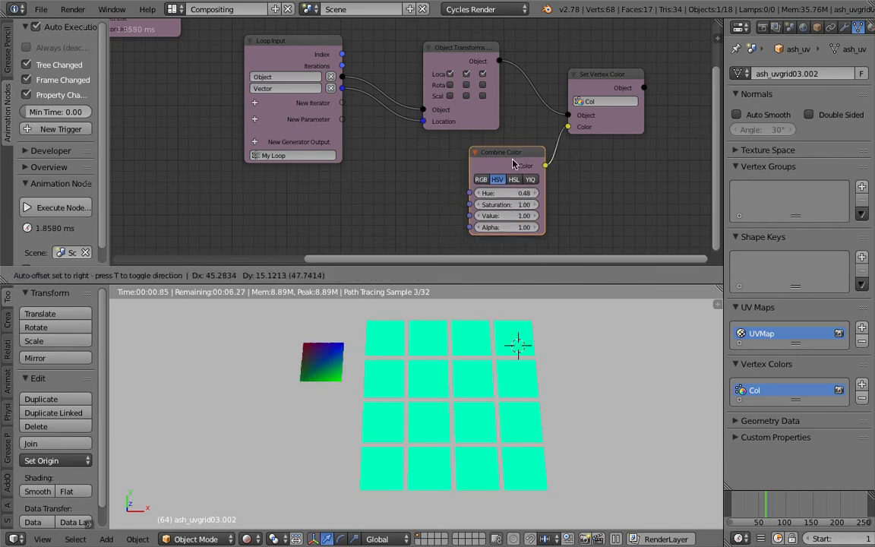
Add a Math node set to Multiply between the Loop Input and Combine Color nodes
{"action": "key", "text": "shift+a"}
{"action": "left_click", "coordinate": [396, 161]}
{"action": "type", "text": "rando"}
{"action": "key", "text": "ctrl+a"}
{"action": "type", "text": "math"}
{"action": "key", "text": "Down"}
{"action": "key", "text": "Down"}
{"action": "key", "text": "Down"}
{"action": "key", "text": "Return"}
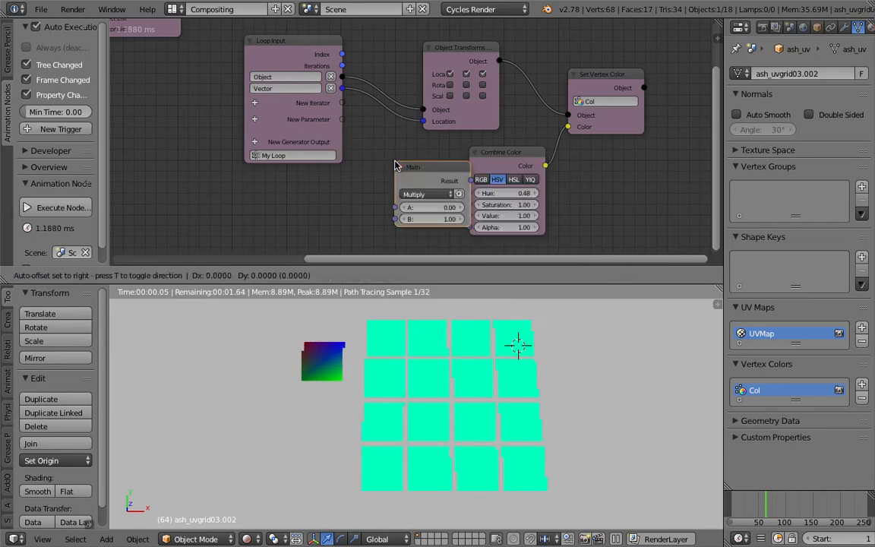
{"action": "left_click", "coordinate": [338, 141]}
Feed the Math node's A and B inputs from the Loop Input's Index and link its Result to the Combine Color node's Hue
{"action": "left_click_drag", "start_coordinate": [342, 54], "coordinate": [373, 213]}
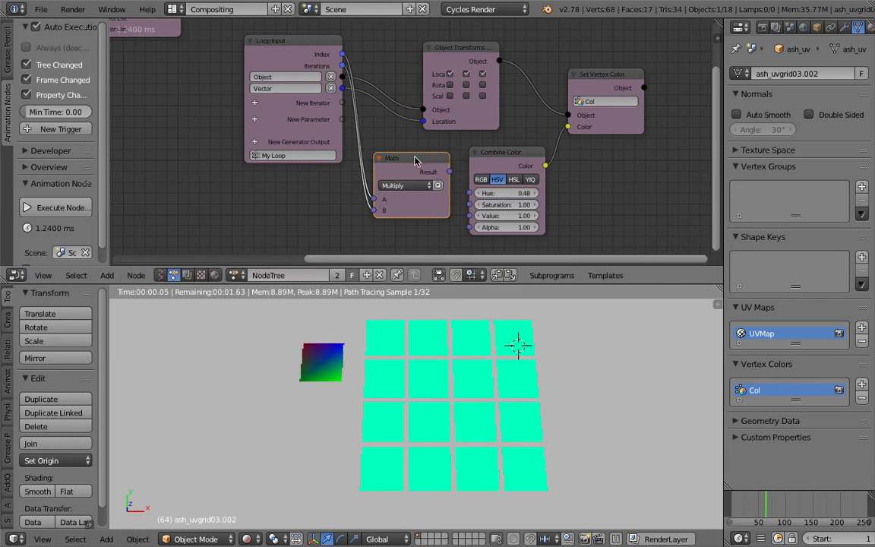
{"action": "left_click_drag", "start_coordinate": [431, 162], "coordinate": [388, 166]}
{"action": "left_click_drag", "start_coordinate": [406, 174], "coordinate": [468, 192]}
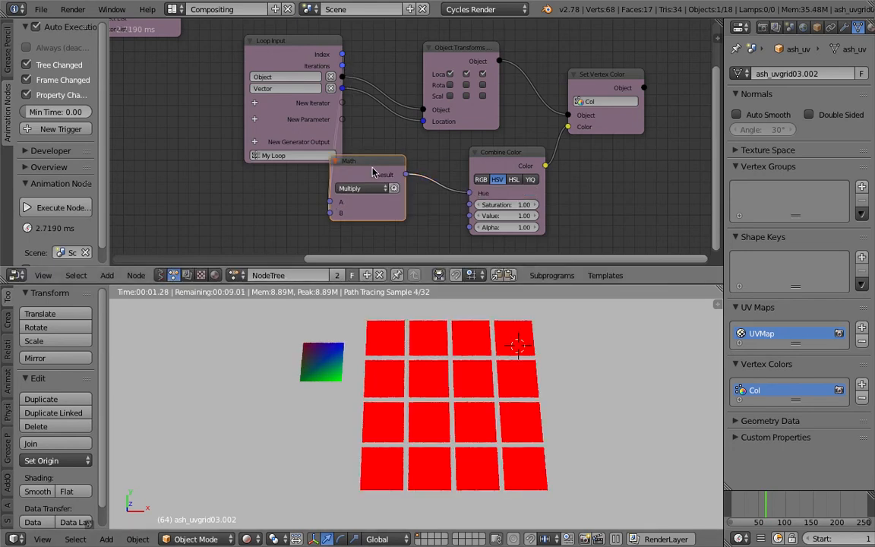
Rearrange the Math, Combine Color, Set Vertex Color and Loop Input nodes so they are spaced apart with clear links between them
{"action": "left_click_drag", "start_coordinate": [366, 161], "coordinate": [413, 160]}
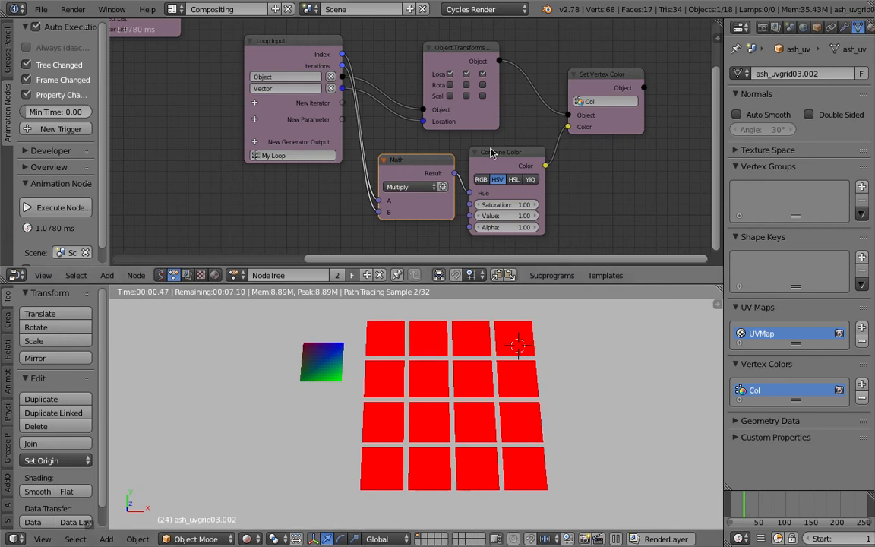
{"action": "left_click_drag", "start_coordinate": [501, 153], "coordinate": [516, 148]}
{"action": "left_click_drag", "start_coordinate": [604, 79], "coordinate": [641, 63]}
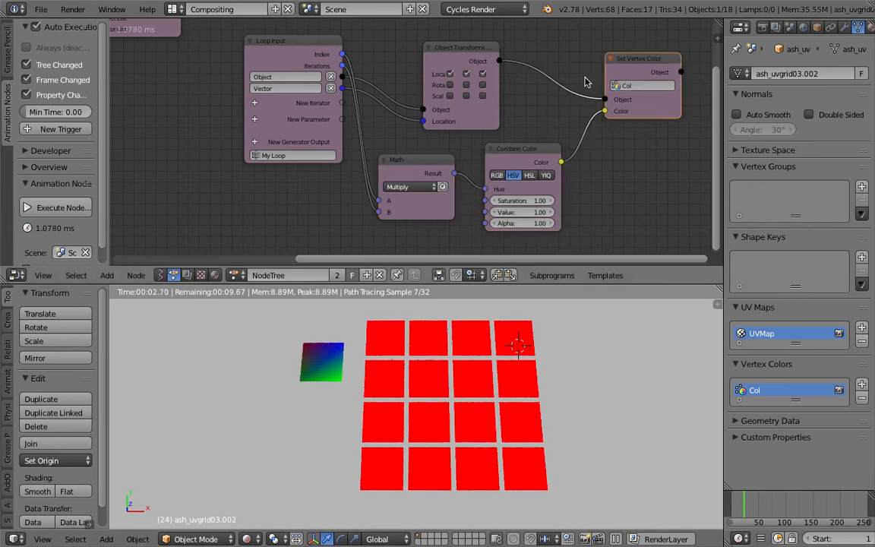
{"action": "left_click", "coordinate": [317, 65]}
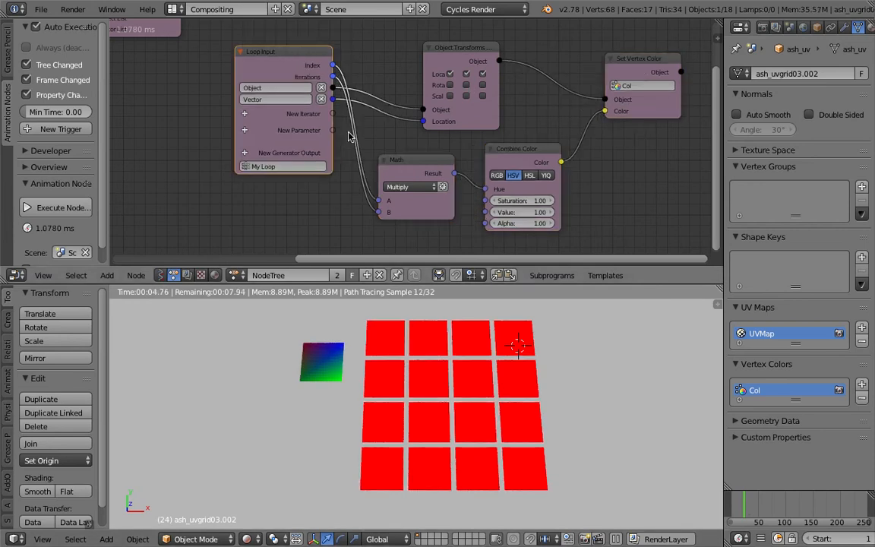
Change the Math node's operation to Divide and move the node slightly closer to the Loop Input node
{"action": "scroll", "coordinate": [385, 180], "scroll_direction": "up", "scroll_amount": 1}
{"action": "left_click", "coordinate": [385, 180]}
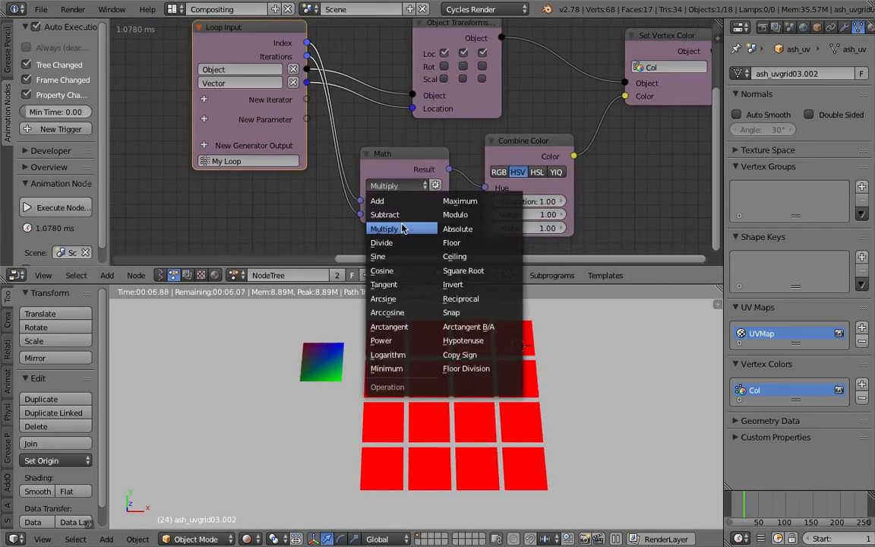
{"action": "left_click", "coordinate": [391, 244]}
{"action": "left_click", "coordinate": [596, 377]}
{"action": "left_click", "coordinate": [360, 154]}
{"action": "left_click_drag", "start_coordinate": [360, 154], "coordinate": [343, 141]}
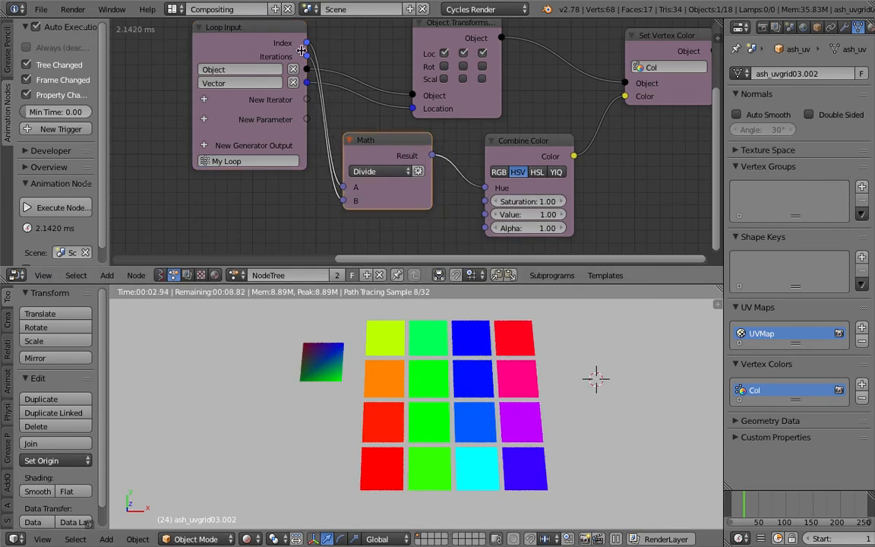
{"action": "left_click_drag", "start_coordinate": [307, 43], "coordinate": [353, 48]}
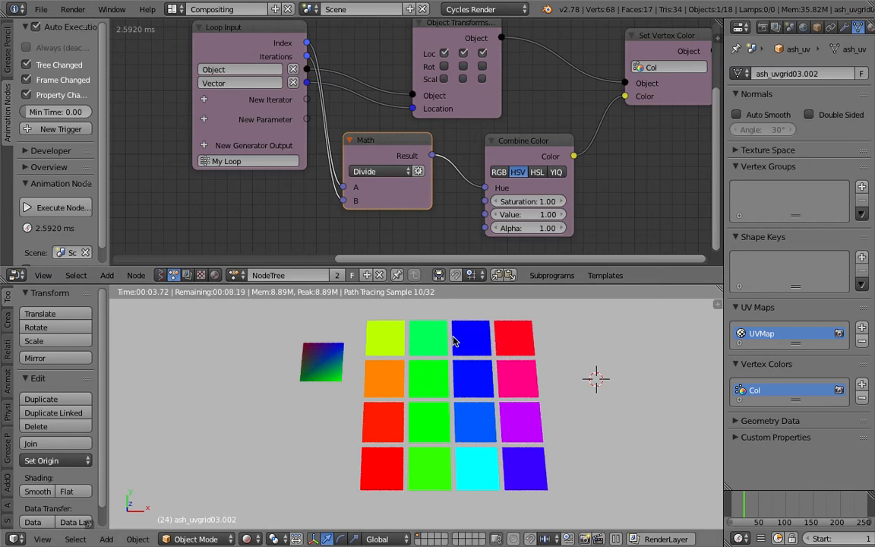
{"action": "left_click", "coordinate": [313, 51]}
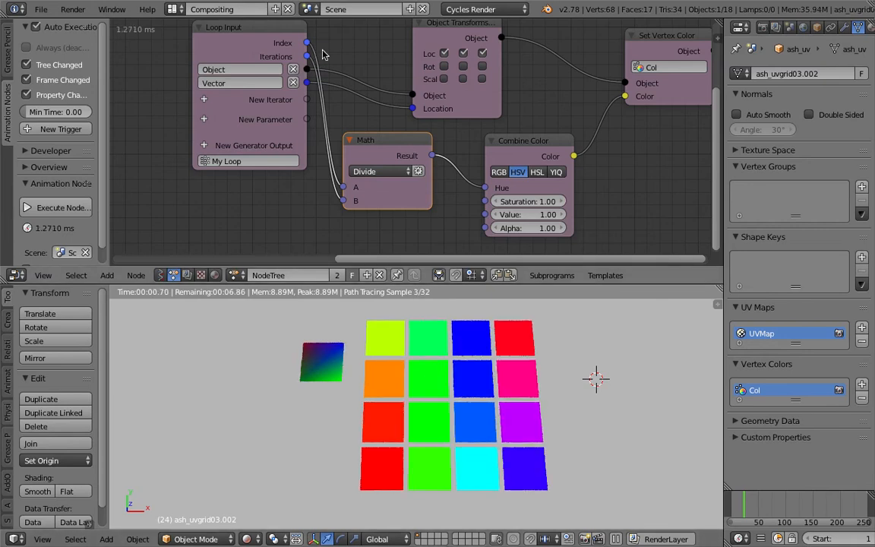
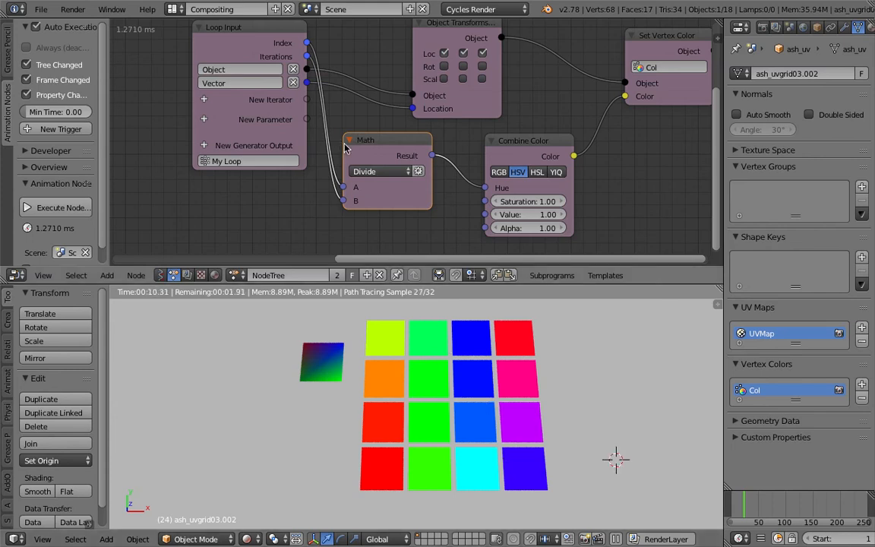
Space out the Math, Combine Color and Set Vertex Color nodes and save the file
{"action": "left_click_drag", "start_coordinate": [348, 142], "coordinate": [338, 145]}
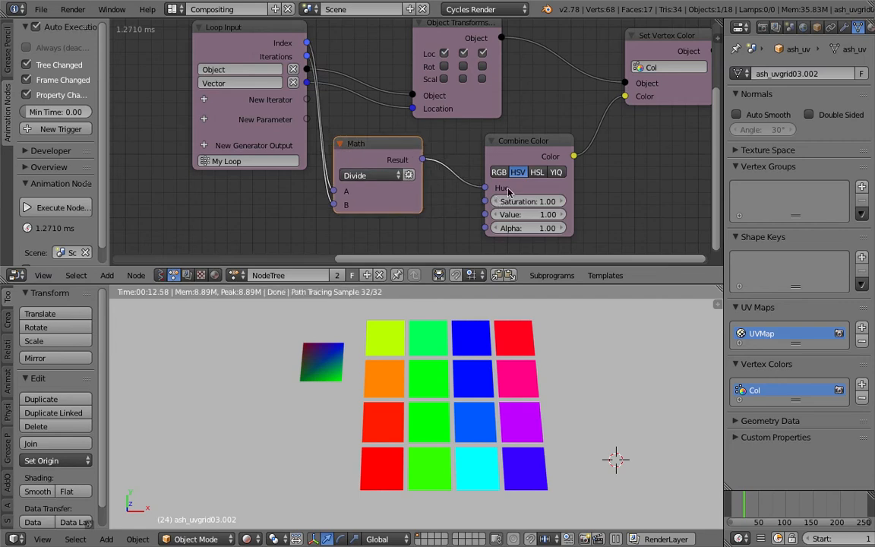
{"action": "left_click_drag", "start_coordinate": [536, 141], "coordinate": [595, 155]}
{"action": "key", "text": "ctrl+s"}
{"action": "left_click", "coordinate": [597, 150]}
{"action": "left_click_drag", "start_coordinate": [682, 93], "coordinate": [721, 88]}
{"action": "middle_click_drag", "start_coordinate": [588, 117], "coordinate": [563, 97]}
Add a Random Number node and place it beneath the Math node
{"action": "key", "text": "ctrl+a"}
{"action": "type", "text": "random n"}
{"action": "key", "text": "Return"}
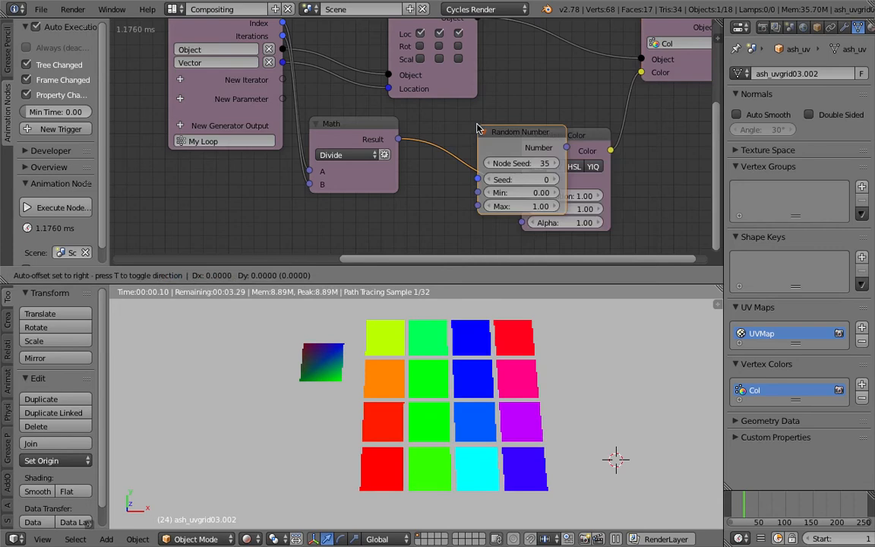
{"action": "left_click", "coordinate": [341, 205]}
{"action": "scroll", "coordinate": [341, 205], "scroll_direction": "down", "scroll_amount": 2}
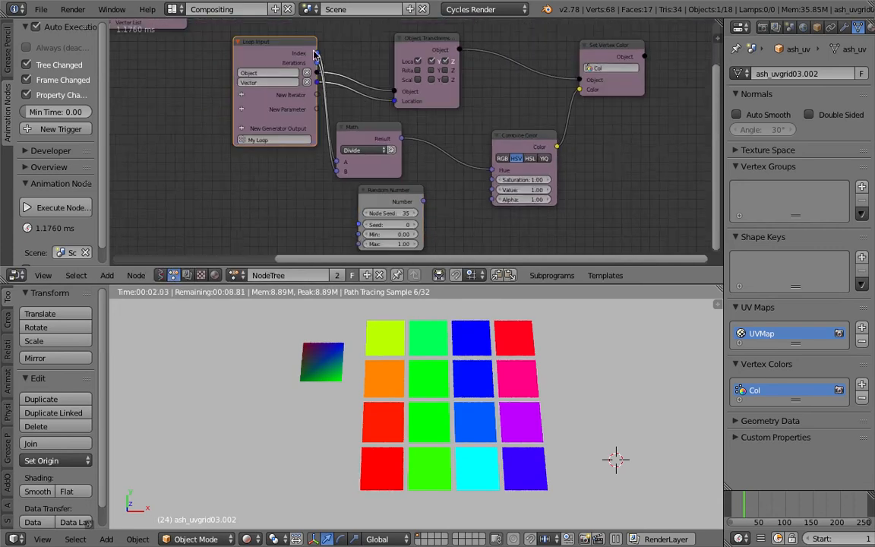
Link the Loop Input's Index to the Random Number's Seed and its Number to Combine Color's Hue, and save over the file
{"action": "left_click_drag", "start_coordinate": [315, 53], "coordinate": [356, 224]}
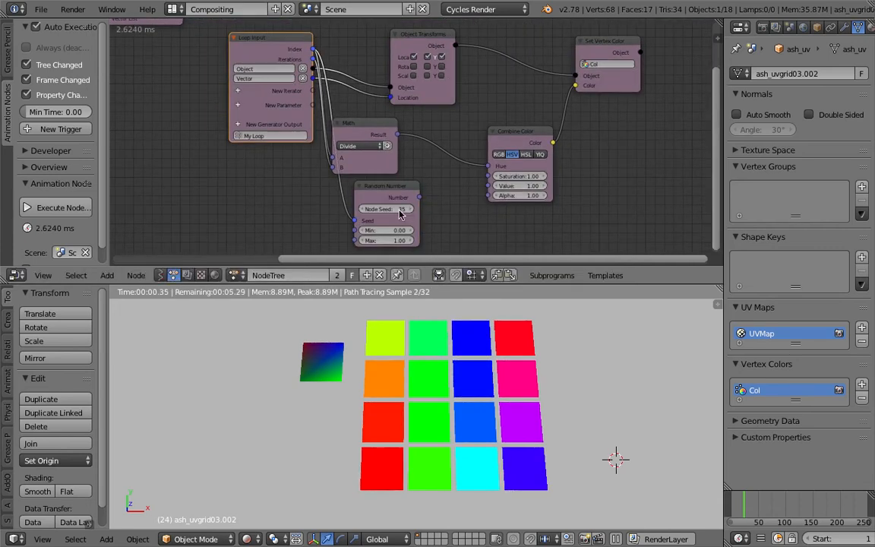
{"action": "left_click_drag", "start_coordinate": [419, 197], "coordinate": [487, 167]}
{"action": "key", "text": "ctrl+s"}
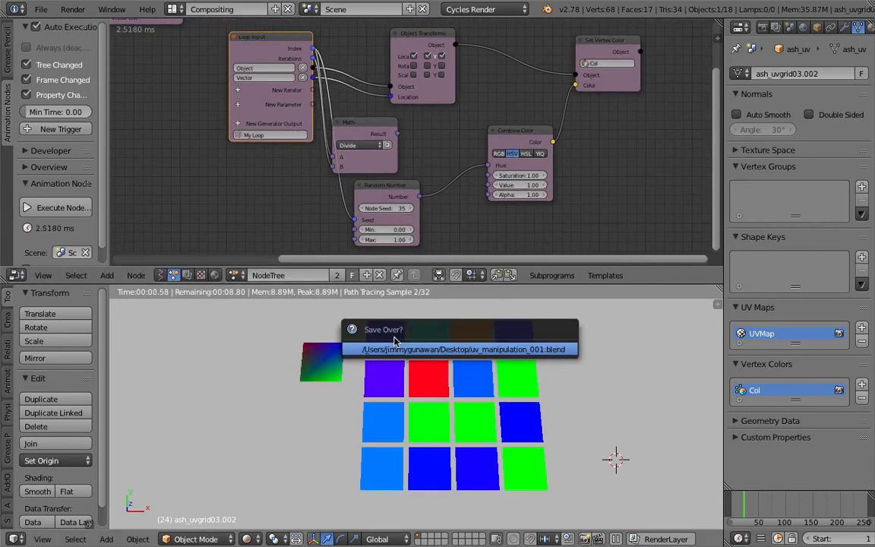
{"action": "key", "text": "Return"}
Set the Random Number node's Node Seed to 246, saving the file along the way
{"action": "scroll", "coordinate": [384, 196], "scroll_direction": "up", "scroll_amount": 1}
{"action": "middle_click_drag", "start_coordinate": [383, 197], "coordinate": [370, 189]}
{"action": "scroll", "coordinate": [371, 190], "scroll_direction": "up", "scroll_amount": 1}
{"action": "key", "text": "ctrl+s"}
{"action": "key", "text": "Return"}
{"action": "left_click_drag", "start_coordinate": [382, 207], "coordinate": [410, 208]}
{"action": "middle_click_drag", "start_coordinate": [465, 228], "coordinate": [428, 201]}
{"action": "scroll", "coordinate": [431, 205], "scroll_direction": "up", "scroll_amount": 2}
{"action": "left_click_drag", "start_coordinate": [360, 201], "coordinate": [385, 200]}
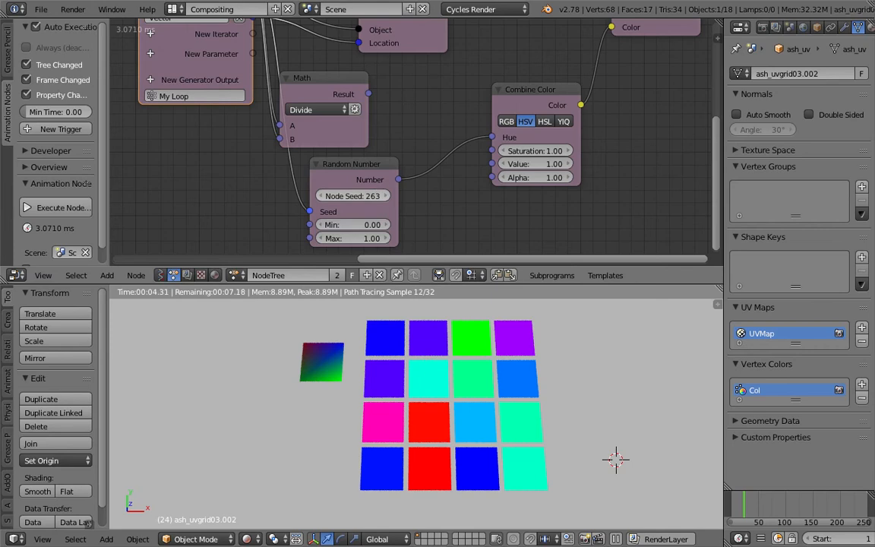
{"action": "left_click_drag", "start_coordinate": [373, 196], "coordinate": [364, 196]}
Switch the node editor to the shader nodes of ash_uvgrid03 and move the Attribute node beneath the Noise Texture node
{"action": "middle_click_drag", "start_coordinate": [400, 111], "coordinate": [388, 150]}
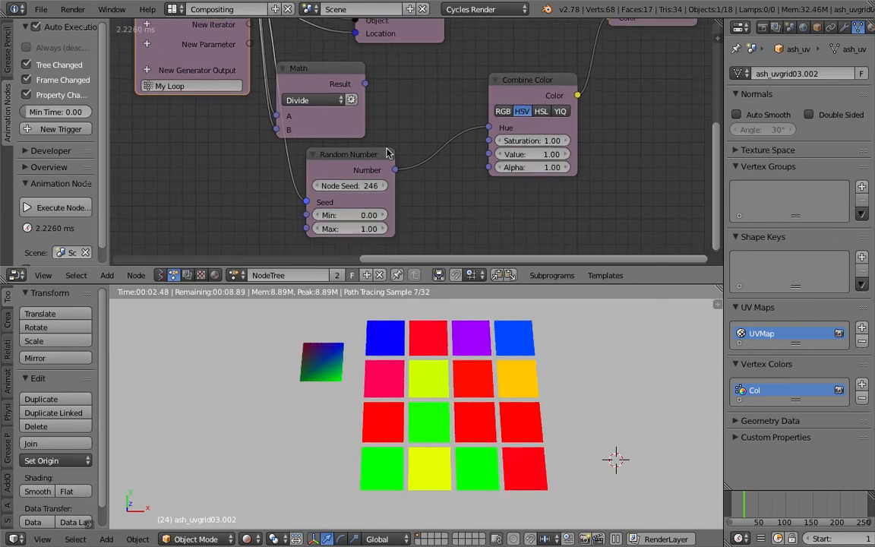
{"action": "left_click", "coordinate": [220, 275]}
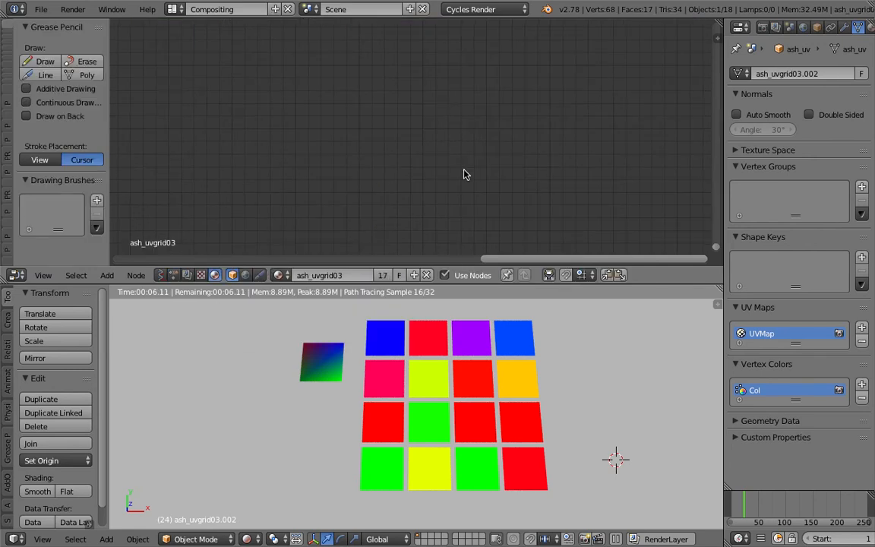
{"action": "key", "text": "Home"}
{"action": "scroll", "coordinate": [344, 191], "scroll_direction": "up", "scroll_amount": 9}
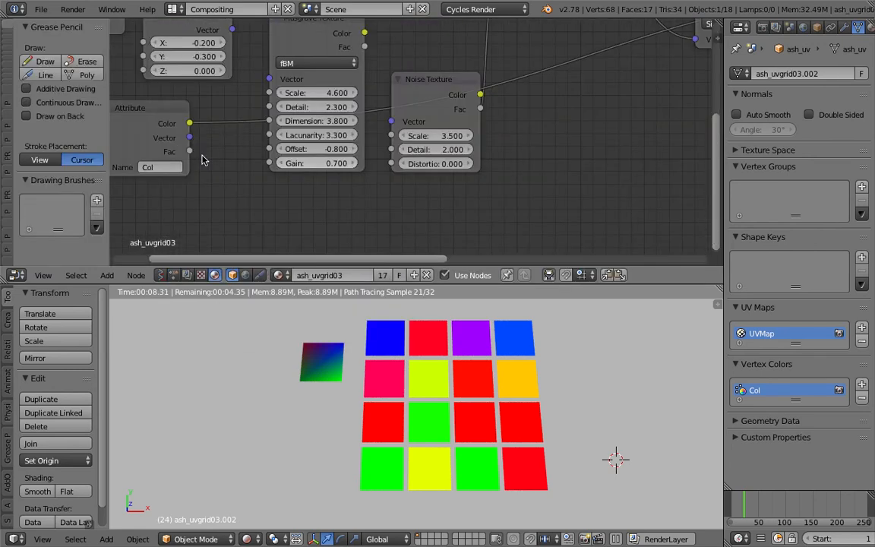
{"action": "middle_click_drag", "start_coordinate": [201, 157], "coordinate": [272, 185]}
{"action": "left_click_drag", "start_coordinate": [222, 149], "coordinate": [249, 202]}
{"action": "middle_click_drag", "start_coordinate": [253, 206], "coordinate": [236, 127]}
{"action": "left_click_drag", "start_coordinate": [222, 114], "coordinate": [220, 130]}
{"action": "left_click_drag", "start_coordinate": [275, 158], "coordinate": [327, 179]}
{"action": "left_click_drag", "start_coordinate": [246, 131], "coordinate": [458, 170]}
{"action": "scroll", "coordinate": [283, 176], "scroll_direction": "down", "scroll_amount": 3}
{"action": "middle_click_drag", "start_coordinate": [433, 144], "coordinate": [427, 143]}
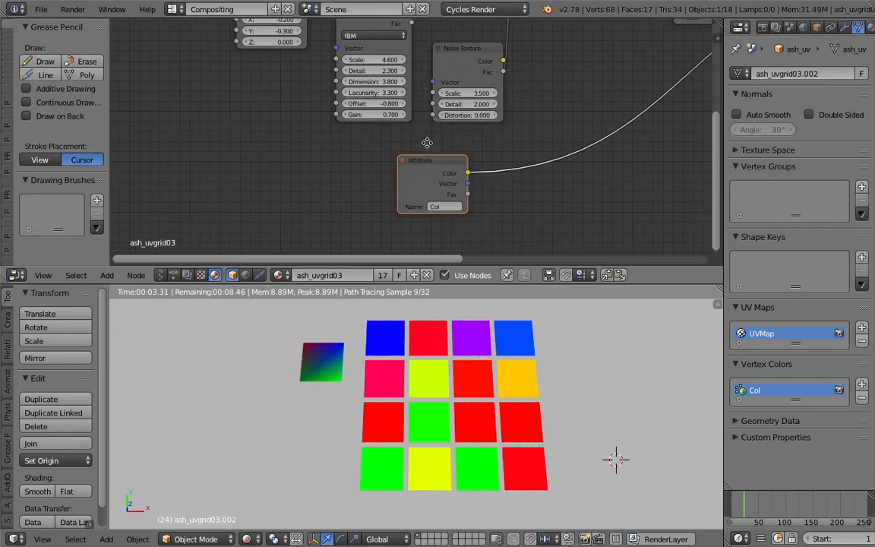
Replace the Attribute colour feeding the shader with the Image Texture's colour so the planes render the noise-distorted texture
{"action": "scroll", "coordinate": [427, 143], "scroll_direction": "down", "scroll_amount": 2}
{"action": "middle_click_drag", "start_coordinate": [579, 101], "coordinate": [352, 145]}
{"action": "left_click_drag", "start_coordinate": [212, 204], "coordinate": [365, 133]}
{"action": "middle_click_drag", "start_coordinate": [365, 133], "coordinate": [473, 114]}
{"action": "left_click_drag", "start_coordinate": [474, 114], "coordinate": [184, 161]}
{"action": "middle_click_drag", "start_coordinate": [299, 150], "coordinate": [294, 172]}
{"action": "scroll", "coordinate": [293, 171], "scroll_direction": "down", "scroll_amount": 3}
{"action": "middle_click_drag", "start_coordinate": [443, 73], "coordinate": [385, 125]}
{"action": "left_click_drag", "start_coordinate": [454, 82], "coordinate": [565, 121]}
{"action": "middle_click_drag", "start_coordinate": [292, 148], "coordinate": [439, 119]}
{"action": "scroll", "coordinate": [493, 411], "scroll_direction": "up", "scroll_amount": 4}
{"action": "middle_click_drag", "start_coordinate": [312, 186], "coordinate": [434, 148]}
{"action": "scroll", "coordinate": [435, 148], "scroll_direction": "up", "scroll_amount": 1}
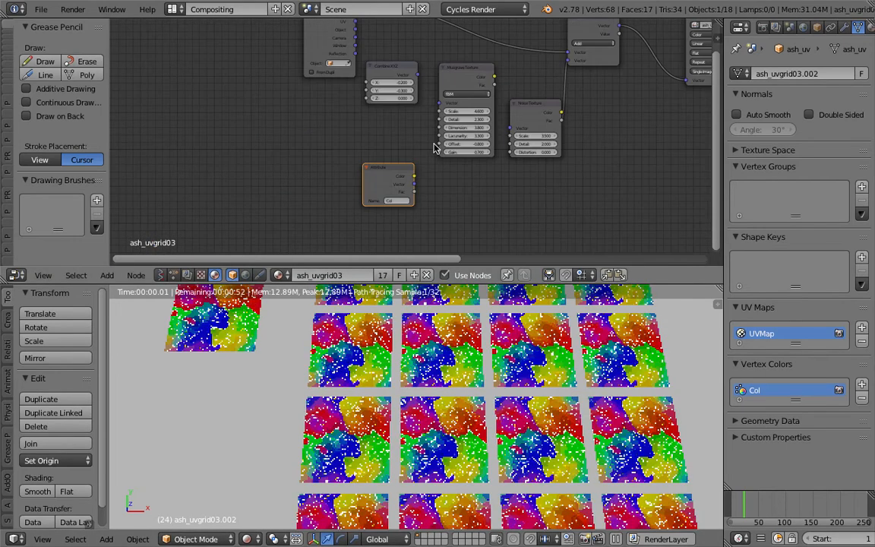
Move the Attribute node beneath the Combine XYZ node and reposition the Noise Texture node slightly
{"action": "scroll", "coordinate": [434, 148], "scroll_direction": "up", "scroll_amount": 1}
{"action": "left_click_drag", "start_coordinate": [408, 173], "coordinate": [382, 170]}
{"action": "scroll", "coordinate": [411, 137], "scroll_direction": "up", "scroll_amount": 2}
{"action": "key", "text": "g"}
{"action": "middle_click_drag", "start_coordinate": [411, 160], "coordinate": [299, 181]}
{"action": "left_click", "coordinate": [459, 112]}
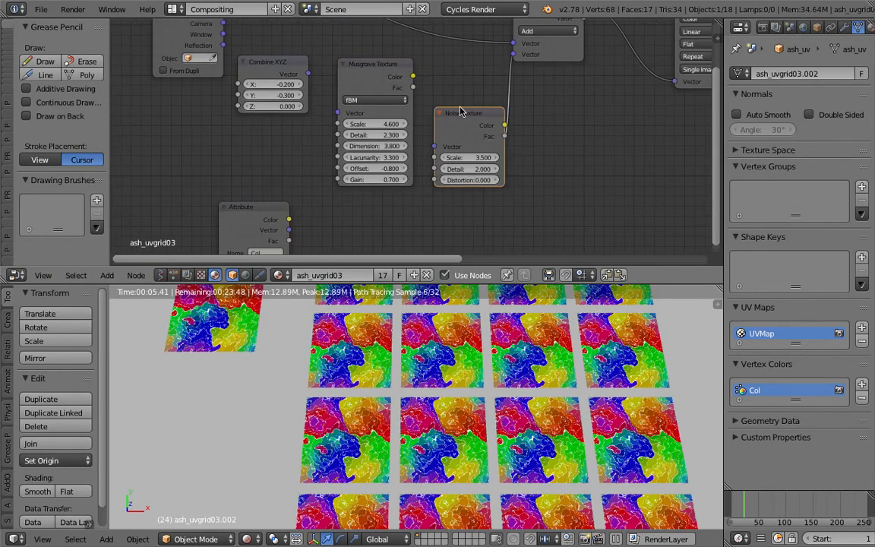
{"action": "left_click_drag", "start_coordinate": [460, 112], "coordinate": [455, 85]}
{"action": "middle_click_drag", "start_coordinate": [457, 88], "coordinate": [463, 108]}
Move the unused Musgrave Texture node out of the way and place the Attribute node just before the Noise Texture
{"action": "left_click_drag", "start_coordinate": [274, 228], "coordinate": [504, 219]}
{"action": "middle_click_drag", "start_coordinate": [495, 199], "coordinate": [491, 223]}
{"action": "left_click_drag", "start_coordinate": [473, 135], "coordinate": [469, 119]}
{"action": "left_click_drag", "start_coordinate": [396, 112], "coordinate": [186, 155]}
{"action": "left_click_drag", "start_coordinate": [465, 244], "coordinate": [317, 180]}
Try driving the Noise Texture's Vector input with the Attribute node's Vector output
{"action": "left_click_drag", "start_coordinate": [373, 204], "coordinate": [427, 150]}
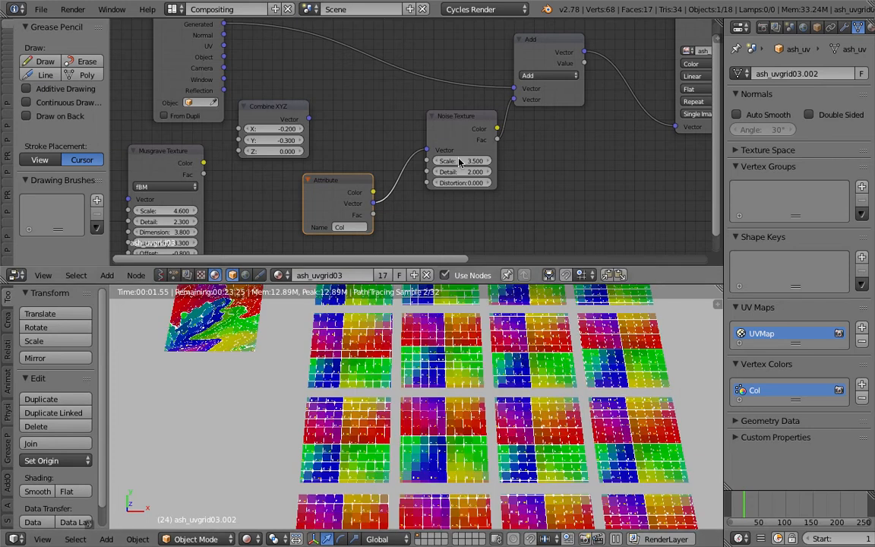
{"action": "left_click_drag", "start_coordinate": [458, 123], "coordinate": [439, 120]}
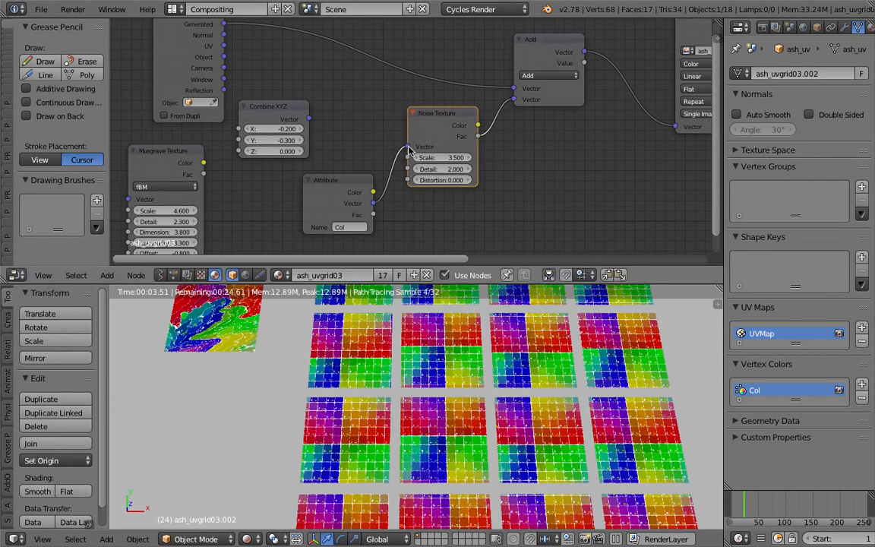
{"action": "right_click_drag", "start_coordinate": [390, 168], "coordinate": [531, 143], "text": "ctrl"}
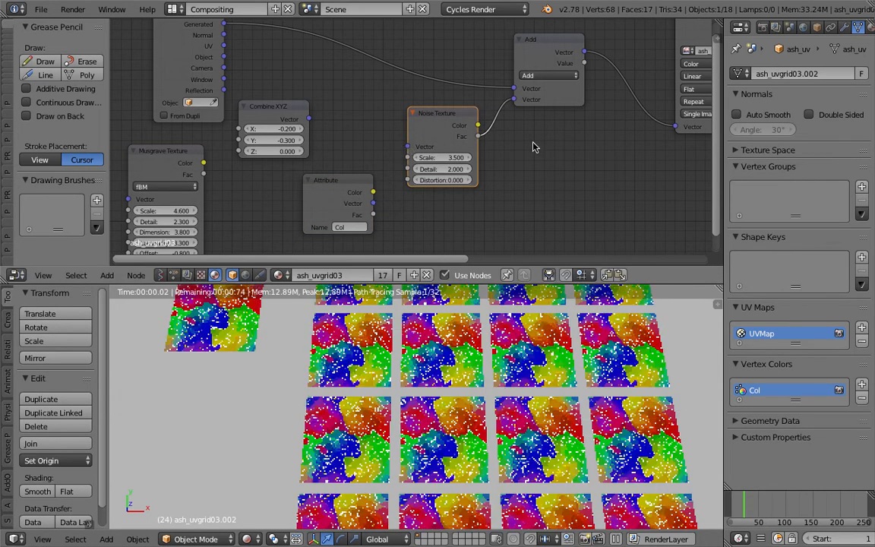
Insert a Vector Math node set to Add into the link between the Noise Texture's Fac and the existing Add node
{"action": "key", "text": "shift+a"}
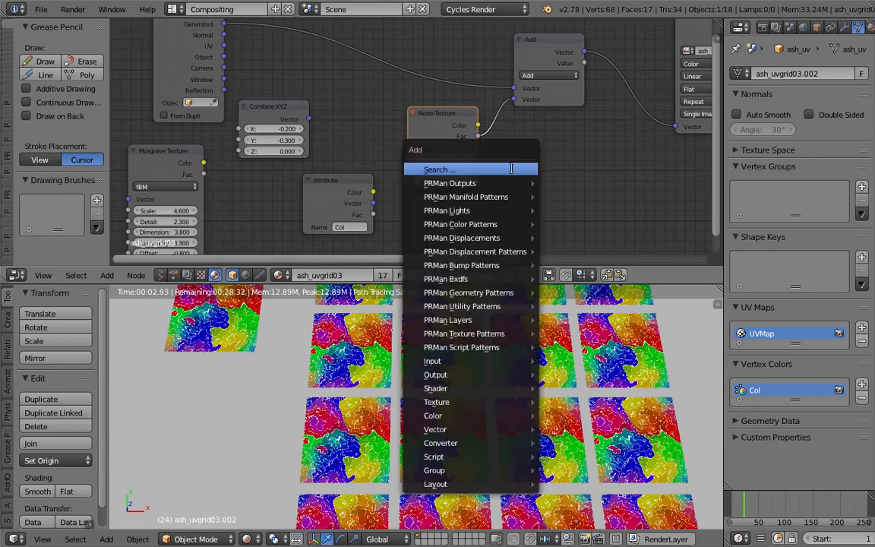
{"action": "left_click", "coordinate": [512, 169]}
{"action": "type", "text": "vector m"}
{"action": "key", "text": "Return"}
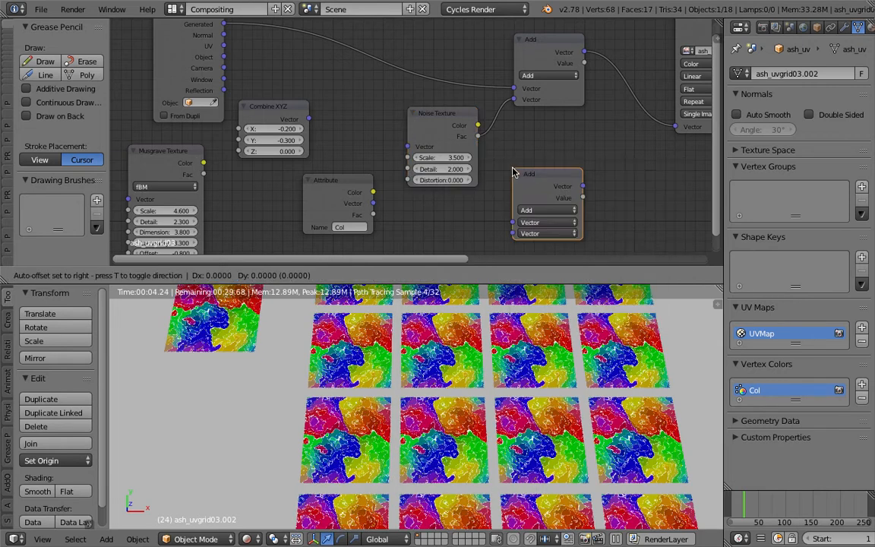
{"action": "left_click", "coordinate": [518, 108]}
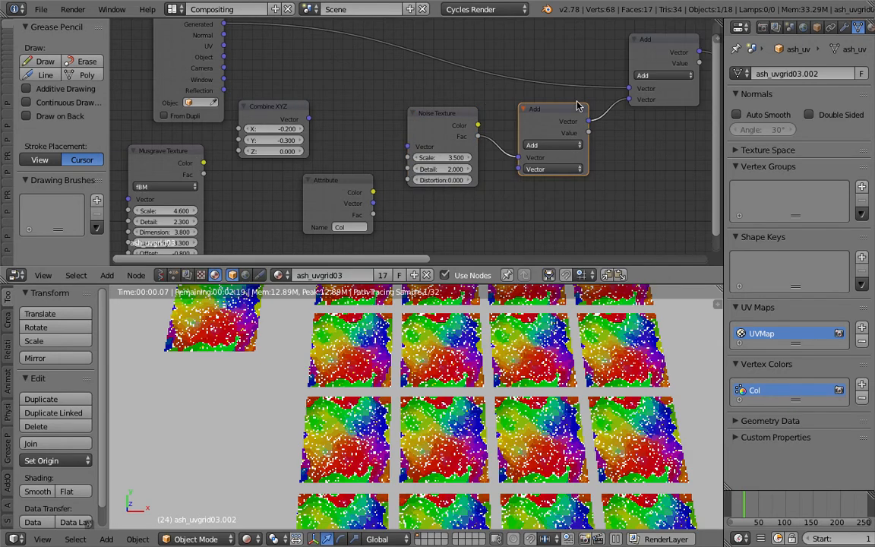
Place the Attribute node under the Noise Texture, link its Vector to the new Add node's second input, and save the file
{"action": "left_click_drag", "start_coordinate": [522, 175], "coordinate": [520, 170]}
{"action": "left_click_drag", "start_coordinate": [359, 181], "coordinate": [460, 207]}
{"action": "middle_click_drag", "start_coordinate": [460, 208], "coordinate": [405, 178]}
{"action": "key", "text": "ctrl+s"}
{"action": "left_click", "coordinate": [400, 140]}
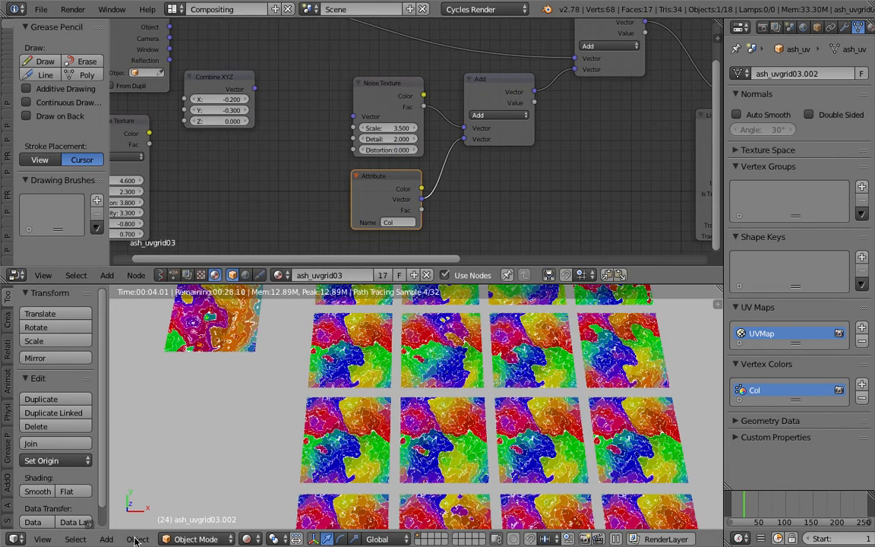
View the plane grid straight from above in a maximized viewport and examine the texture variation between planes
{"action": "left_click", "coordinate": [44, 539]}
{"action": "left_click", "coordinate": [65, 508]}
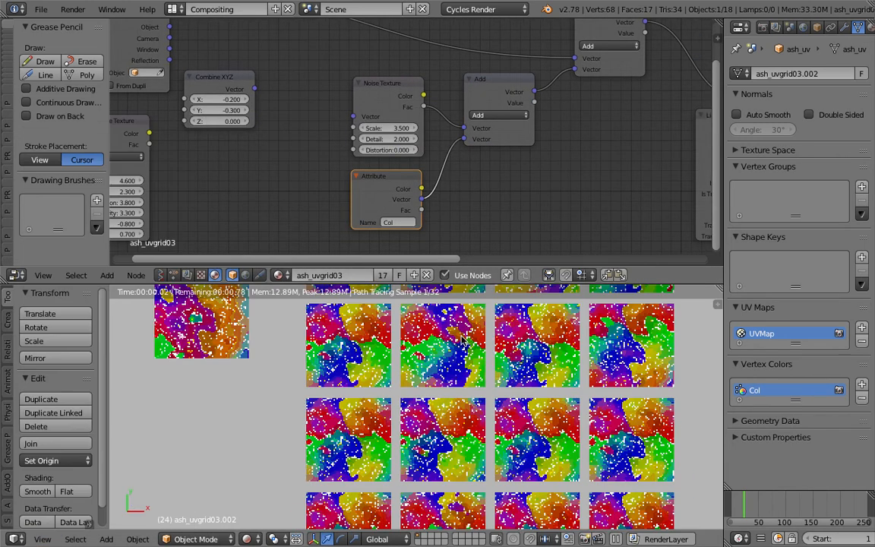
{"action": "key", "text": "ctrl+Up"}
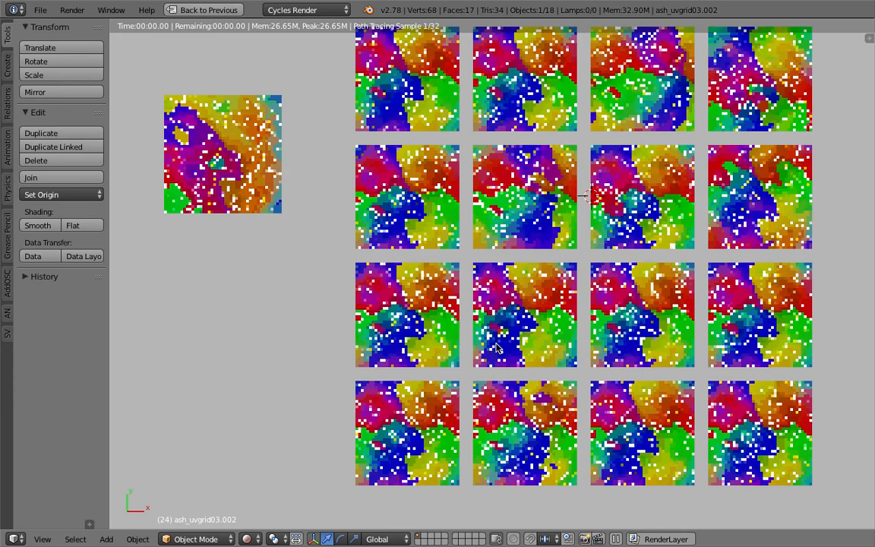
{"action": "left_click", "coordinate": [782, 216]}
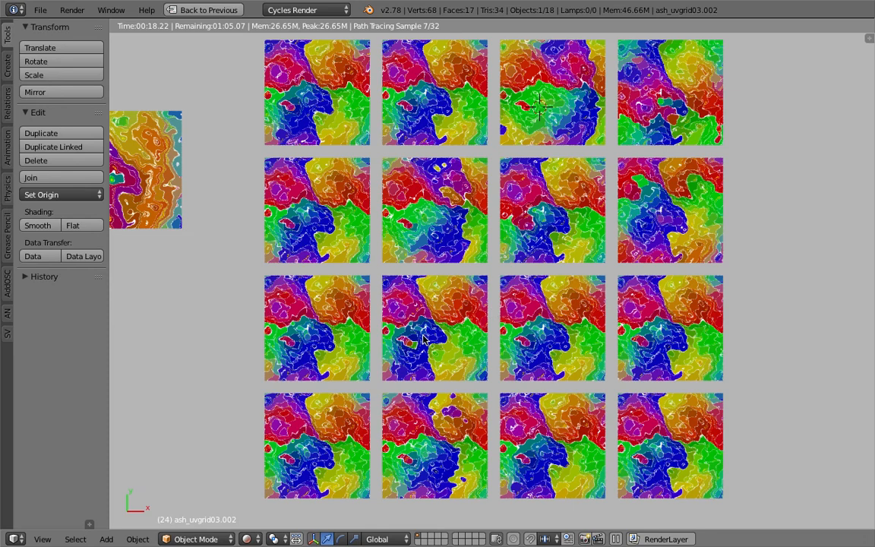
{"action": "key", "text": "ctrl+Up"}
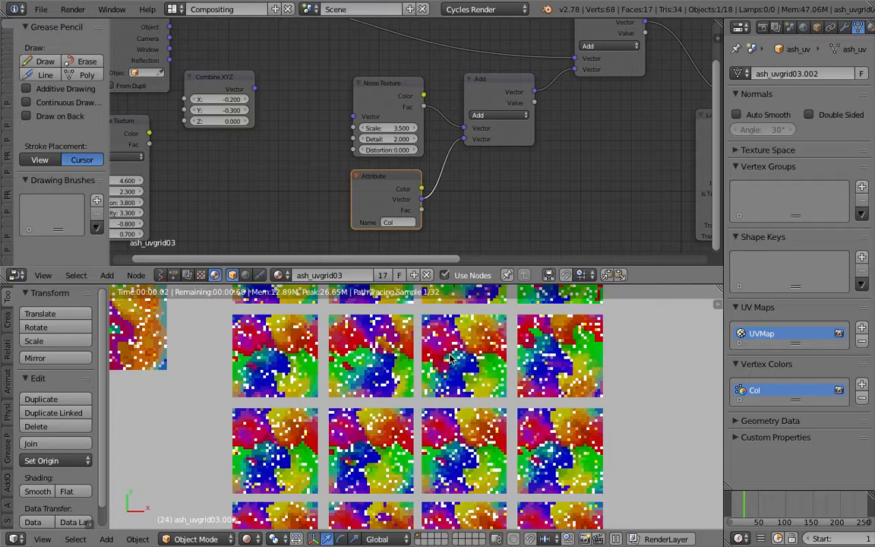
Enlarge the 3D viewport area by shrinking the node editor and frame the whole plane grid
{"action": "scroll", "coordinate": [450, 359], "scroll_direction": "down", "scroll_amount": 2}
{"action": "scroll", "coordinate": [358, 196], "scroll_direction": "up", "scroll_amount": 1}
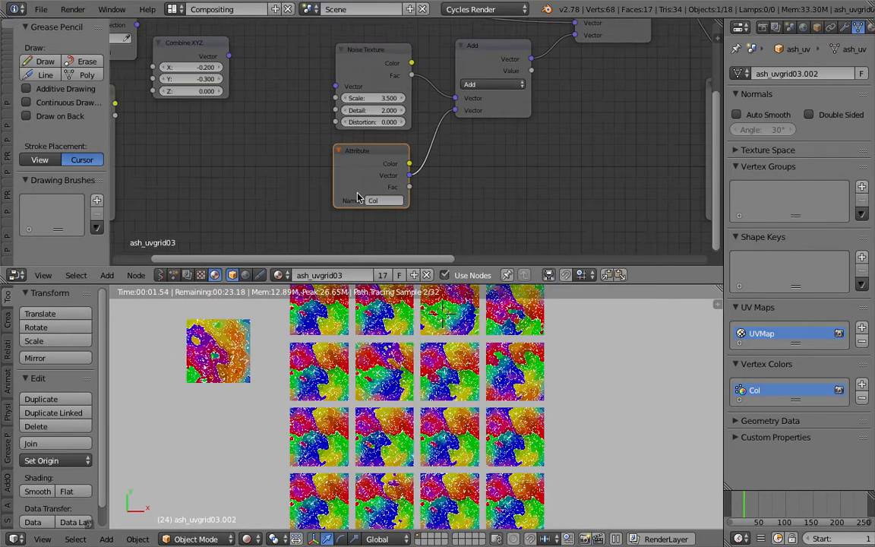
{"action": "scroll", "coordinate": [358, 196], "scroll_direction": "up", "scroll_amount": 1}
{"action": "left_click_drag", "start_coordinate": [298, 269], "coordinate": [304, 196]}
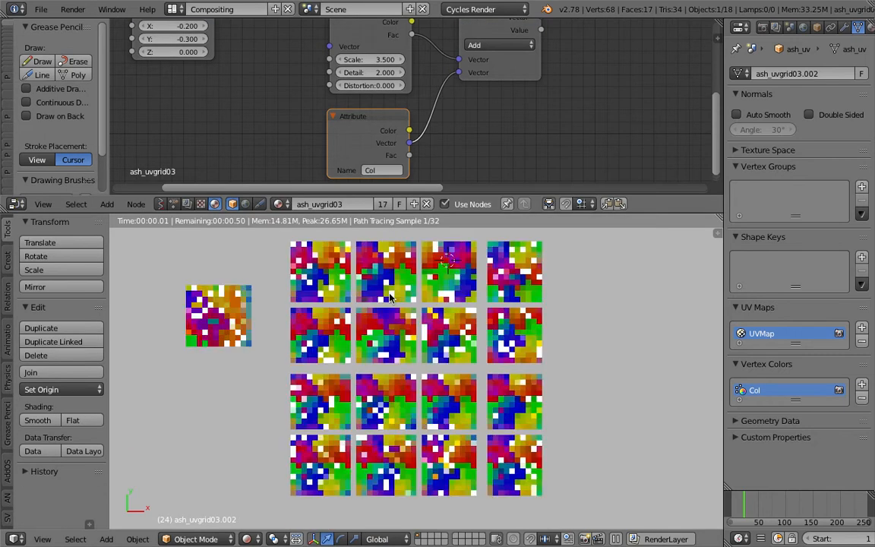
{"action": "scroll", "coordinate": [390, 296], "scroll_direction": "up", "scroll_amount": 1}
Set the scene's Color Management exposure to 0.339 and gamma to 1.056
{"action": "left_click", "coordinate": [776, 28]}
{"action": "left_click", "coordinate": [790, 28]}
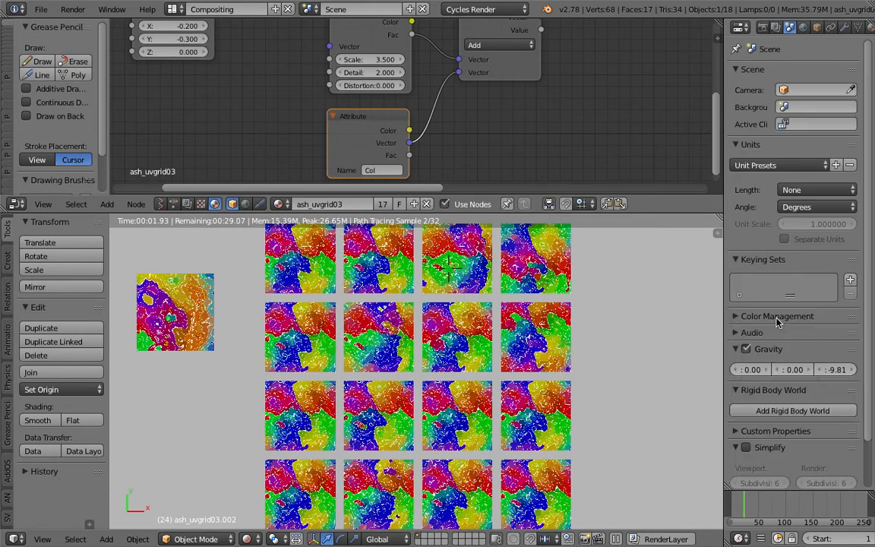
{"action": "left_click", "coordinate": [736, 317]}
{"action": "left_click_drag", "start_coordinate": [793, 404], "coordinate": [796, 419]}
{"action": "left_click", "coordinate": [617, 334]}
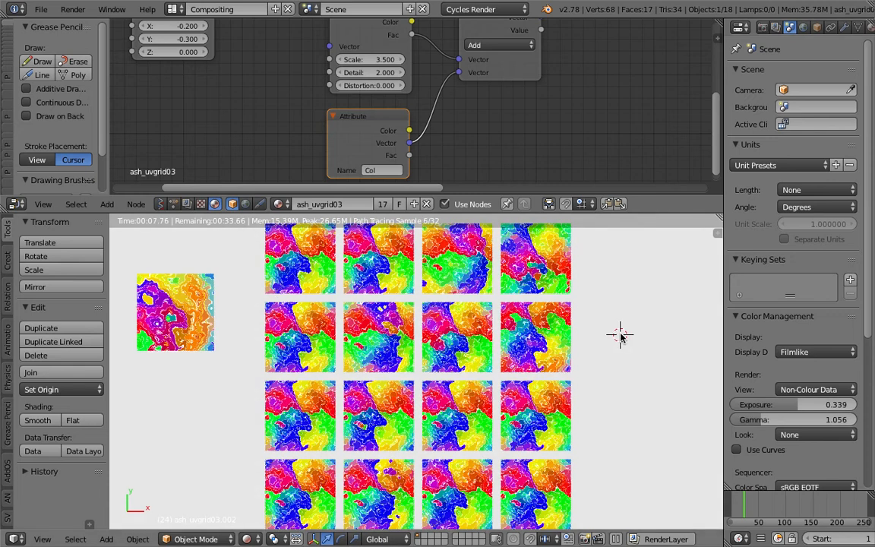
In the Animation Nodes tree, move the Random Number node closer to Combine Color and set its Node Seed to 313
{"action": "left_click", "coordinate": [173, 203]}
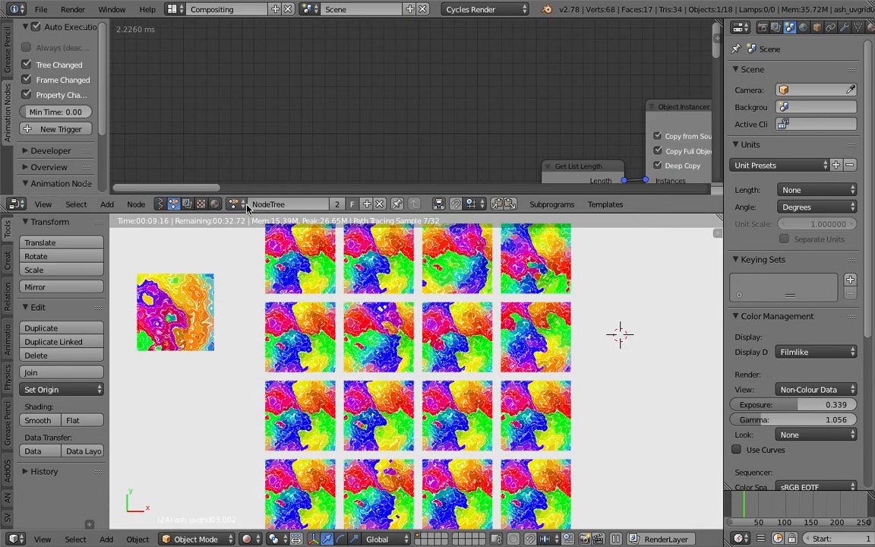
{"action": "middle_click_drag", "start_coordinate": [476, 99], "coordinate": [446, 116]}
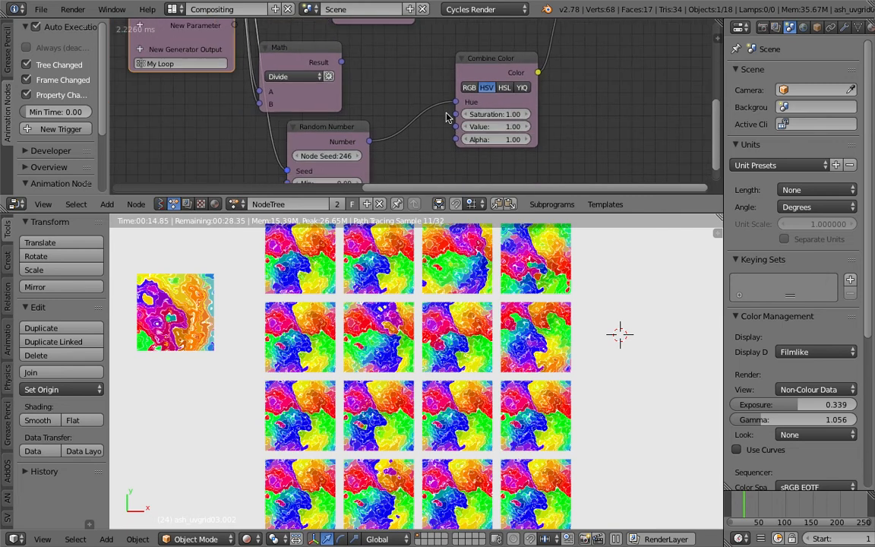
{"action": "left_click_drag", "start_coordinate": [344, 130], "coordinate": [381, 112]}
{"action": "scroll", "coordinate": [360, 150], "scroll_direction": "up", "scroll_amount": 1}
{"action": "left_click_drag", "start_coordinate": [360, 143], "coordinate": [395, 142]}
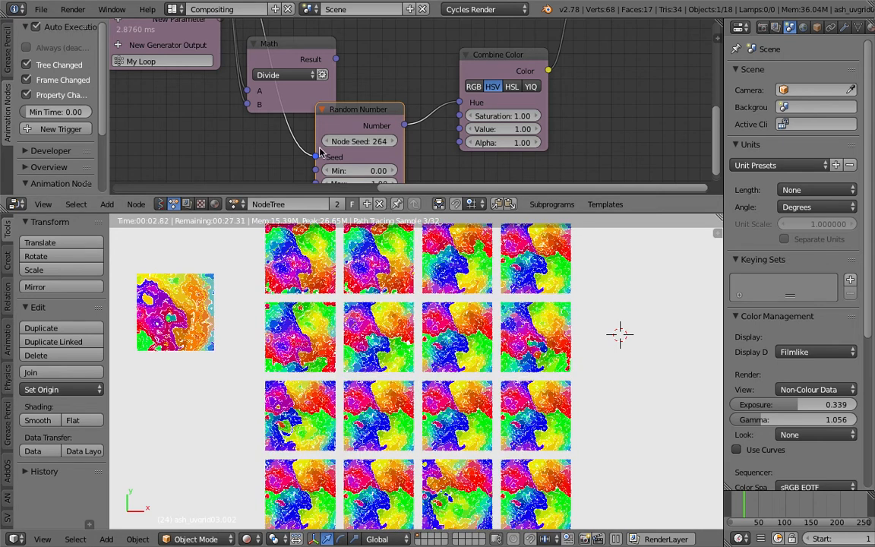
{"action": "left_click_drag", "start_coordinate": [326, 142], "coordinate": [406, 328]}
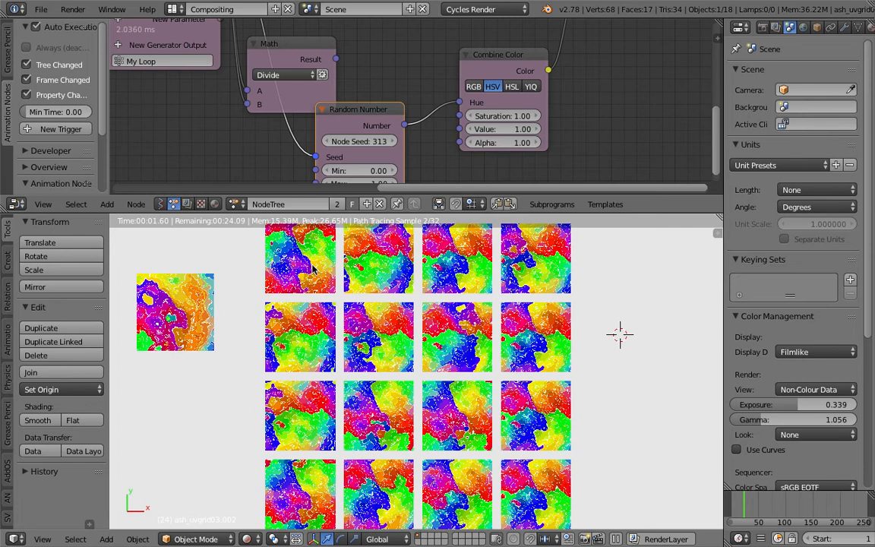
Change the Random Number node's Node Seed to 321
{"action": "left_click", "coordinate": [395, 392]}
{"action": "left_click", "coordinate": [459, 465]}
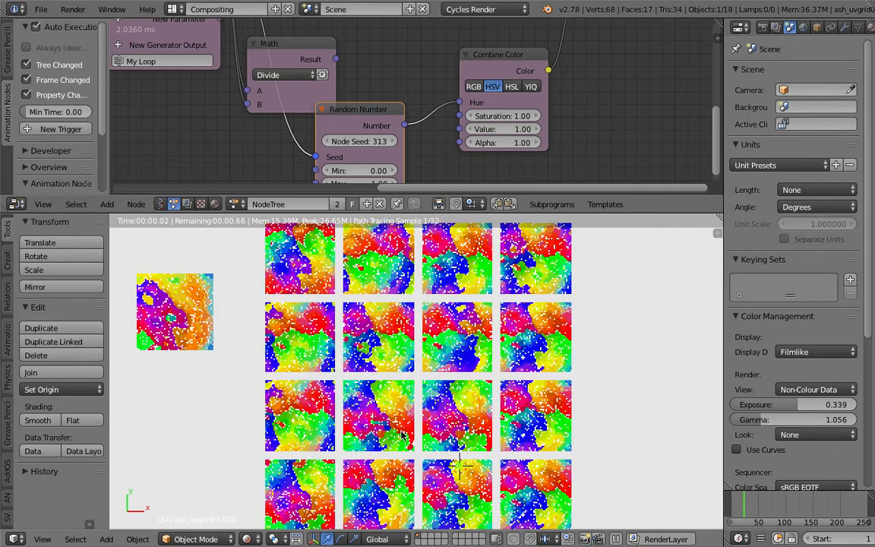
{"action": "middle_click_drag", "start_coordinate": [363, 149], "coordinate": [348, 130]}
{"action": "left_click_drag", "start_coordinate": [344, 123], "coordinate": [374, 123]}
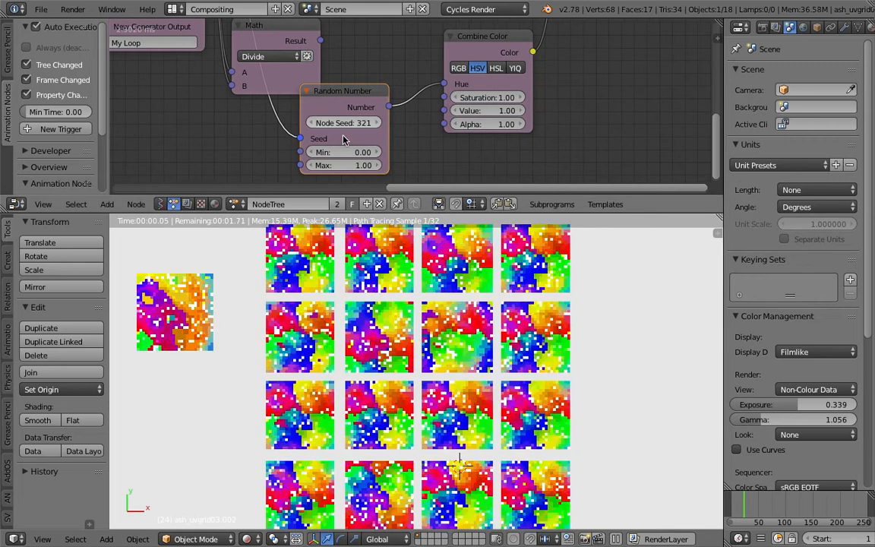
Set the Random Number node's Min to -1 and its Node Seed to 286
{"action": "left_click", "coordinate": [346, 152]}
{"action": "type", "text": "-1"}
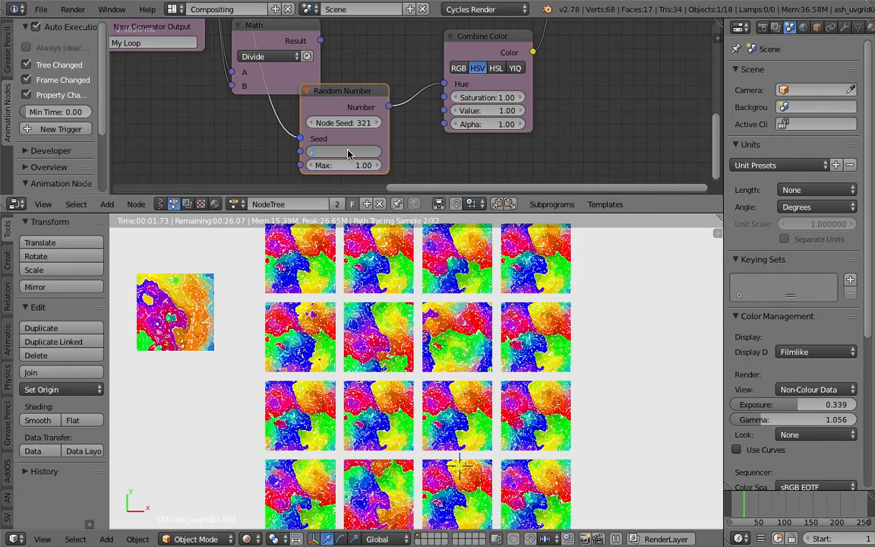
{"action": "key", "text": "Return"}
{"action": "left_click_drag", "start_coordinate": [344, 122], "coordinate": [317, 123]}
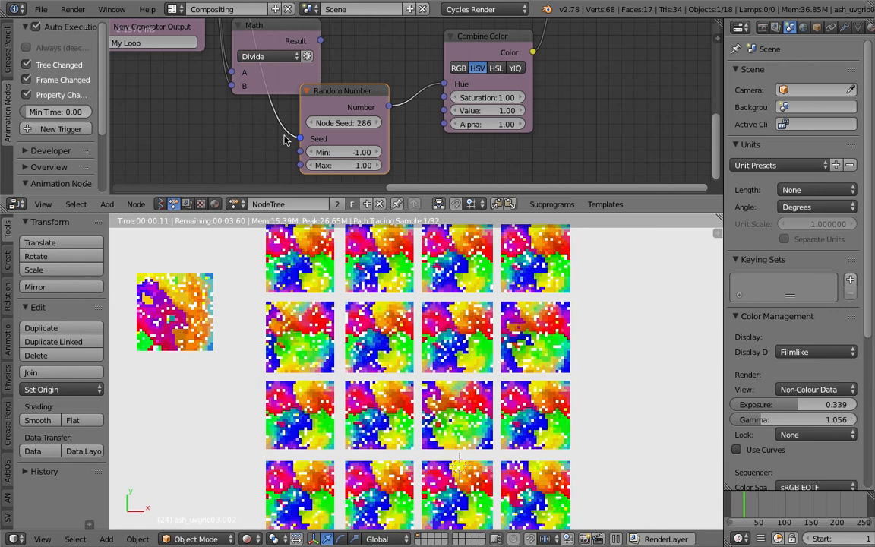
Switch the node editor from the Animation Nodes tree to the ash_uvgrid03 material's shader nodes
{"action": "middle_click_drag", "start_coordinate": [412, 143], "coordinate": [384, 126]}
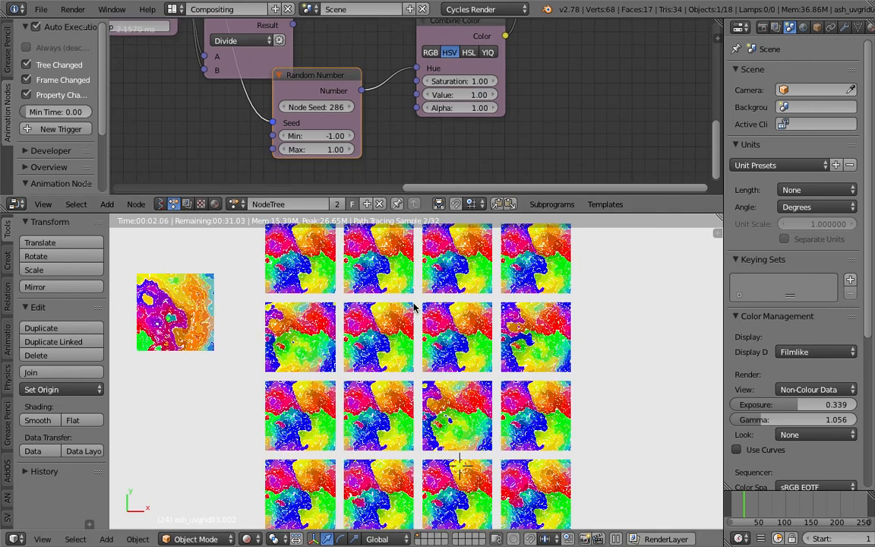
{"action": "scroll", "coordinate": [476, 115], "scroll_direction": "down", "scroll_amount": 1}
{"action": "scroll", "coordinate": [476, 116], "scroll_direction": "down", "scroll_amount": 3}
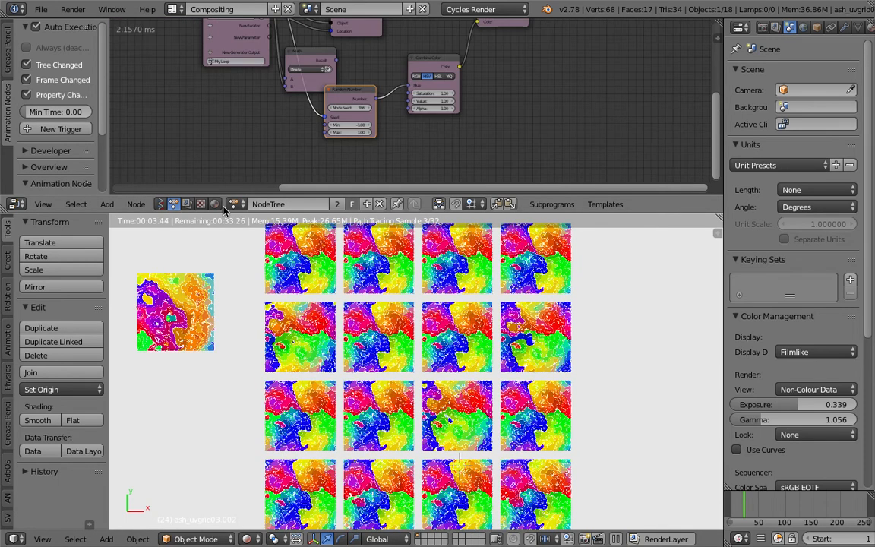
{"action": "left_click", "coordinate": [200, 203]}
{"action": "left_click", "coordinate": [231, 204]}
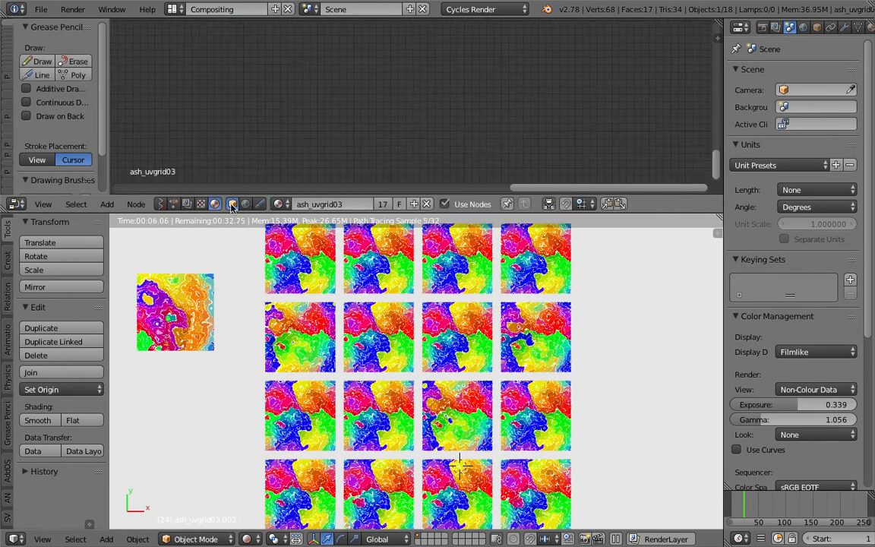
{"action": "key", "text": "Home"}
Load buddha.jpg from the Desktop into the material's Image Texture node and save over the existing blend file
{"action": "middle_click_drag", "start_coordinate": [434, 110], "coordinate": [450, 166], "text": "ctrl"}
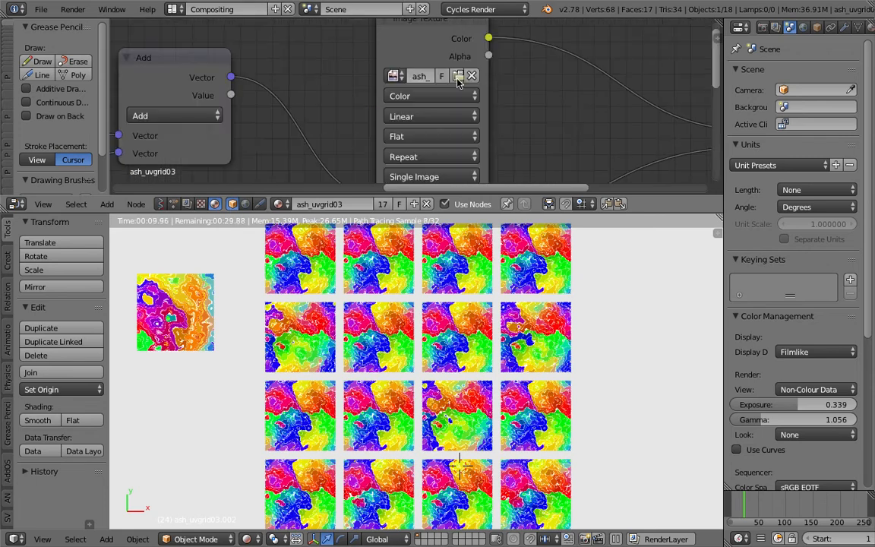
{"action": "left_click", "coordinate": [451, 53]}
{"action": "scroll", "coordinate": [843, 35], "scroll_direction": "down", "scroll_amount": 3}
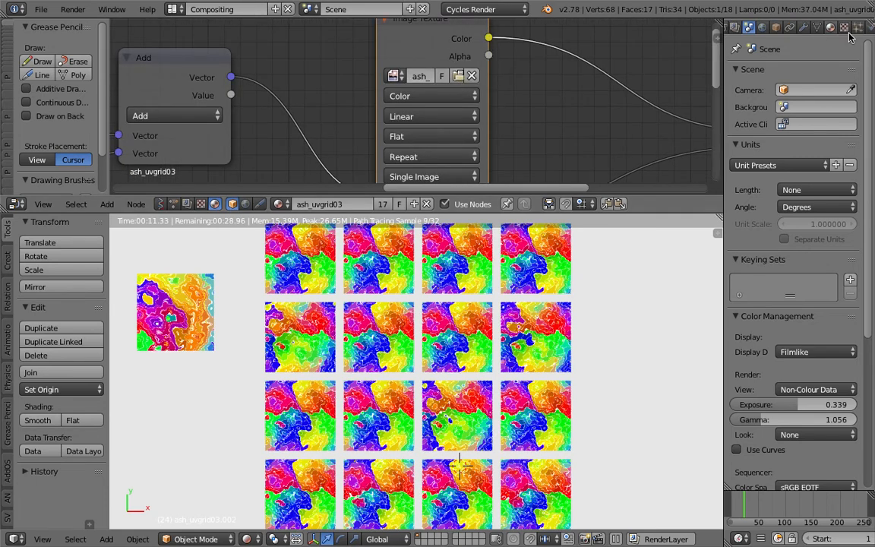
{"action": "left_click", "coordinate": [843, 28]}
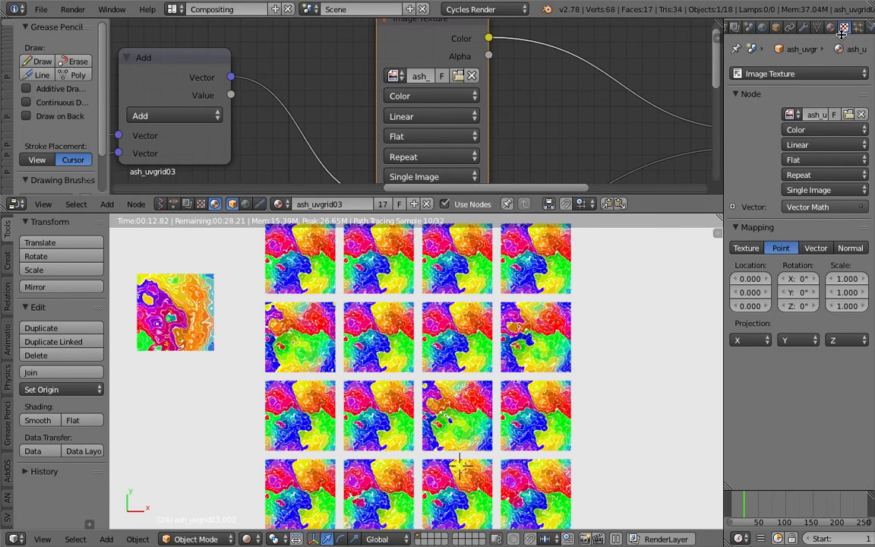
{"action": "left_click", "coordinate": [848, 114]}
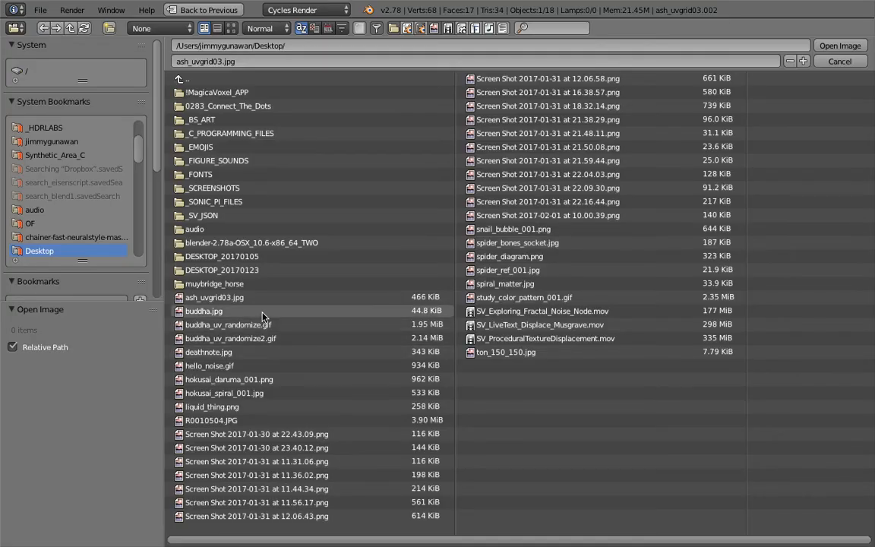
{"action": "double_click", "coordinate": [235, 311]}
{"action": "key", "text": "ctrl+s"}
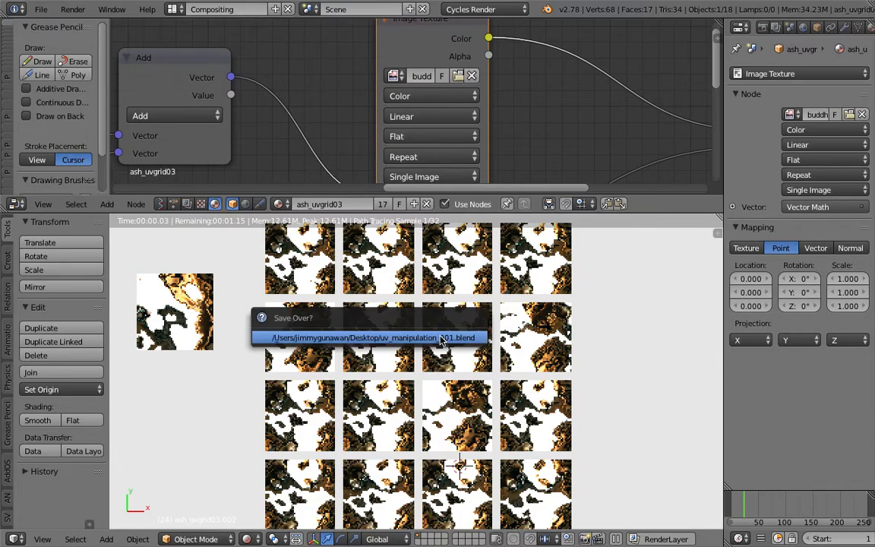
{"action": "left_click", "coordinate": [441, 337]}
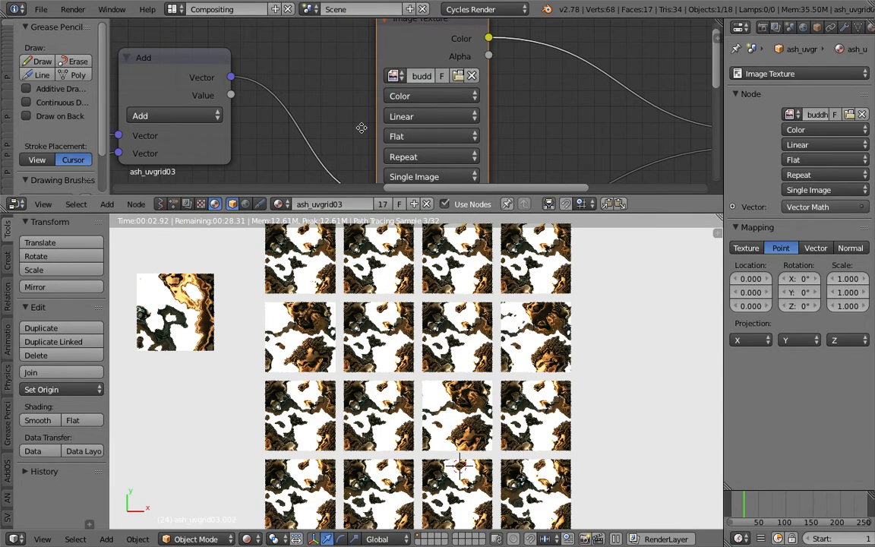
Enlarge the node editor area and move the Texture Coordinate node up, away from the Combine XYZ node
{"action": "scroll", "coordinate": [361, 127], "scroll_direction": "down", "scroll_amount": 3}
{"action": "scroll", "coordinate": [440, 77], "scroll_direction": "down", "scroll_amount": 1}
{"action": "middle_click_drag", "start_coordinate": [477, 176], "coordinate": [801, 150]}
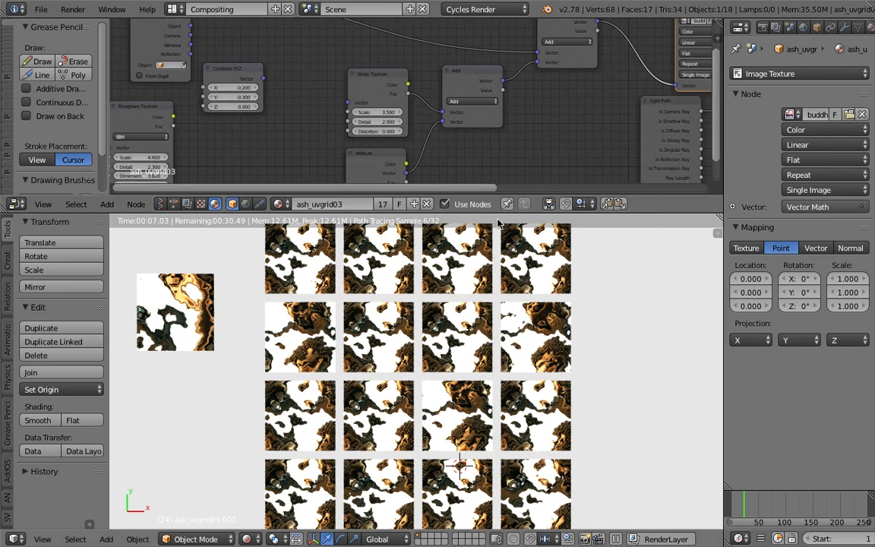
{"action": "left_click_drag", "start_coordinate": [494, 214], "coordinate": [502, 298]}
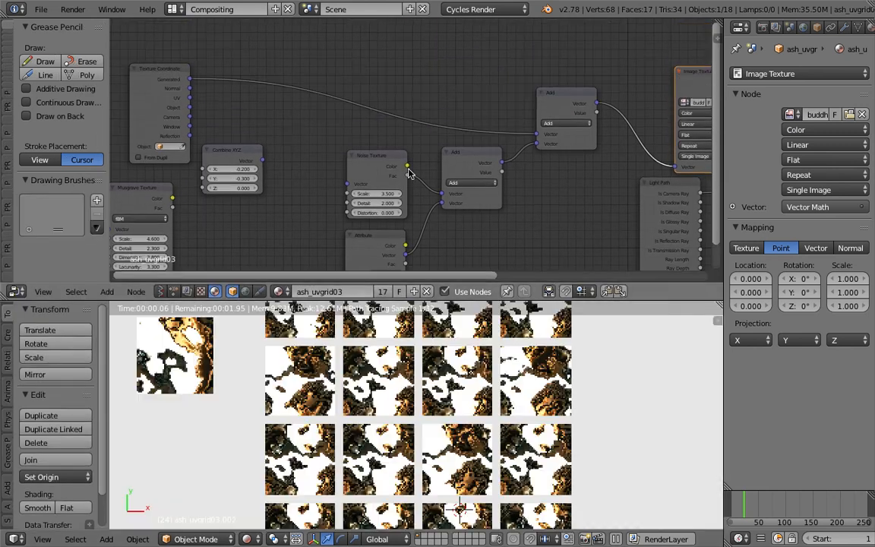
{"action": "left_click_drag", "start_coordinate": [141, 74], "coordinate": [258, 30]}
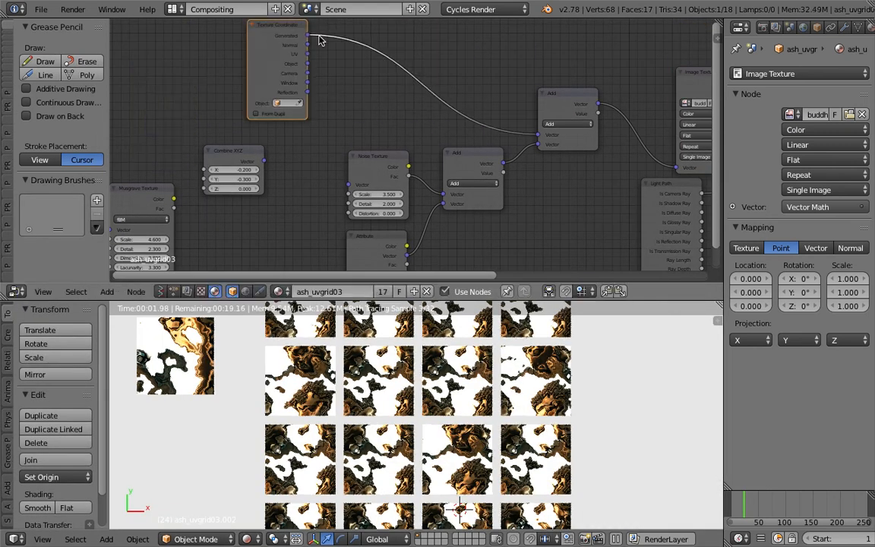
Set the Noise Texture node's Scale to 3.300
{"action": "left_click", "coordinate": [444, 167]}
{"action": "middle_click_drag", "start_coordinate": [436, 167], "coordinate": [424, 119]}
{"action": "left_click_drag", "start_coordinate": [366, 106], "coordinate": [359, 91]}
{"action": "left_click_drag", "start_coordinate": [363, 134], "coordinate": [351, 133]}
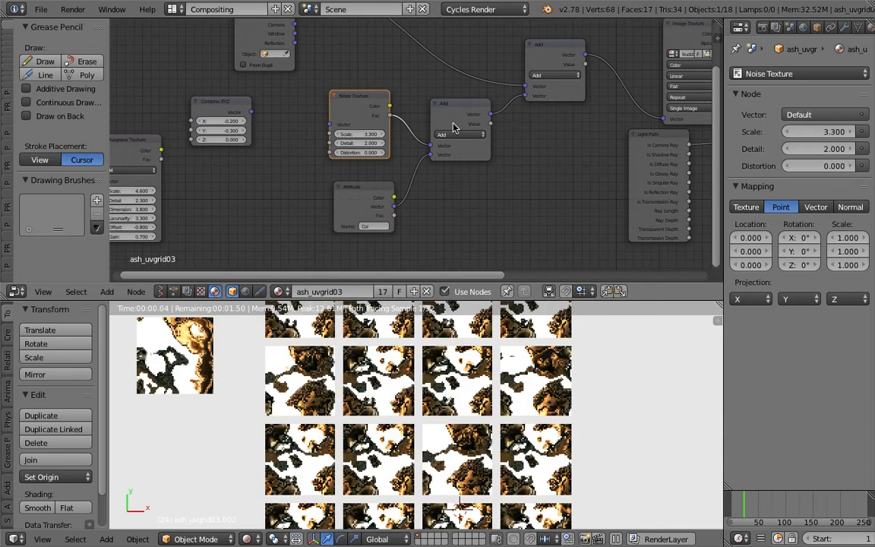
Disconnect the Add node combining Noise Texture and Attribute from the final Add node, and set the scene's exposure to 1.350
{"action": "left_click_drag", "start_coordinate": [506, 104], "coordinate": [496, 119], "text": "ctrl"}
{"action": "left_click_drag", "start_coordinate": [469, 114], "coordinate": [465, 143]}
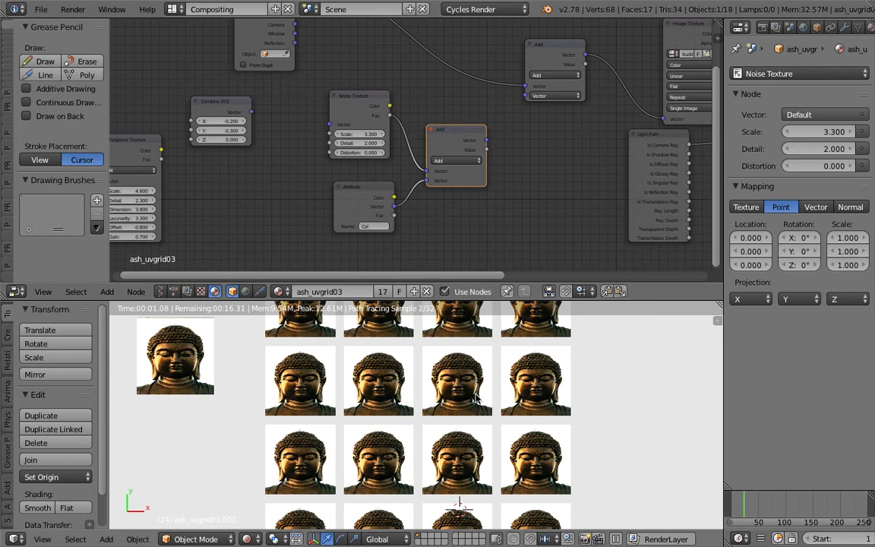
{"action": "left_click", "coordinate": [789, 27]}
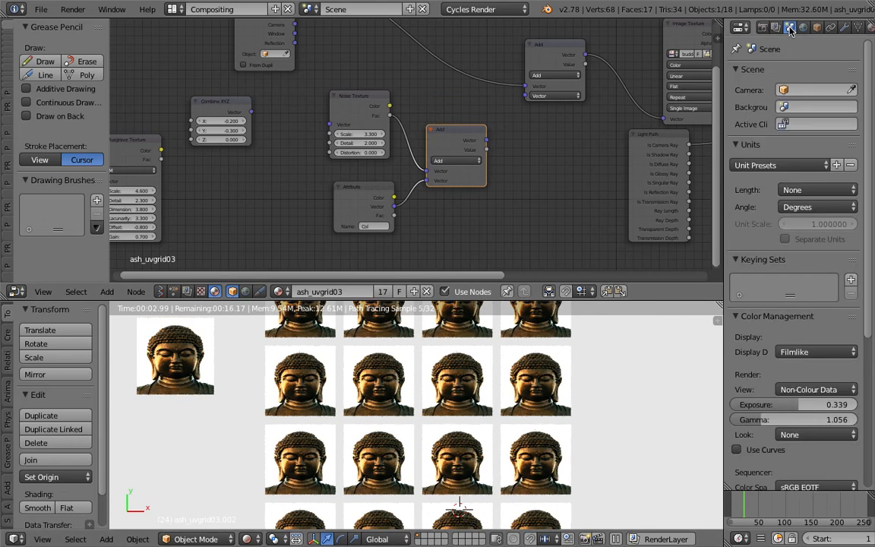
{"action": "left_click_drag", "start_coordinate": [806, 405], "coordinate": [813, 405]}
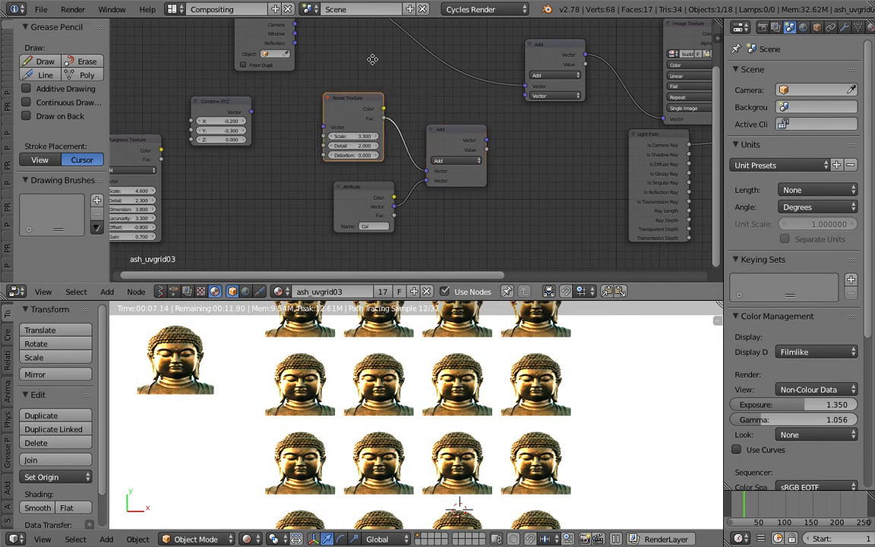
Connect the Col Attribute node's Vector output directly to the second Vector input of the Add node feeding the Image Texture
{"action": "middle_click_drag", "start_coordinate": [427, 128], "coordinate": [420, 147]}
{"action": "left_click_drag", "start_coordinate": [366, 216], "coordinate": [518, 115]}
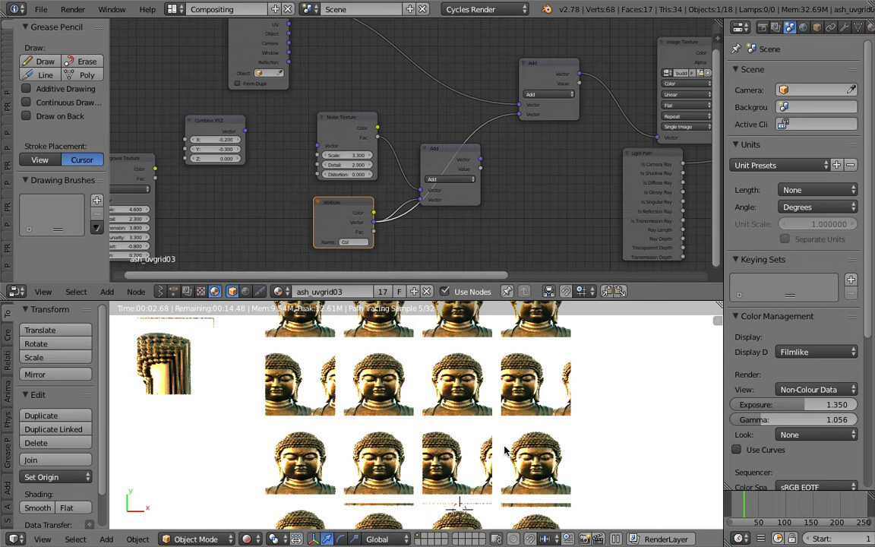
{"action": "middle_click_drag", "start_coordinate": [596, 155], "coordinate": [383, 163]}
{"action": "scroll", "coordinate": [382, 162], "scroll_direction": "up", "scroll_amount": 2}
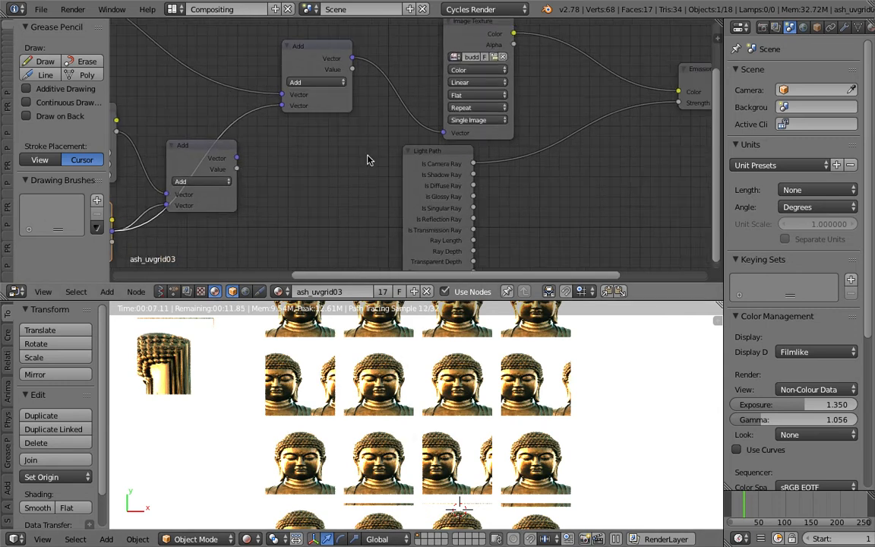
{"action": "middle_click_drag", "start_coordinate": [353, 211], "coordinate": [434, 174]}
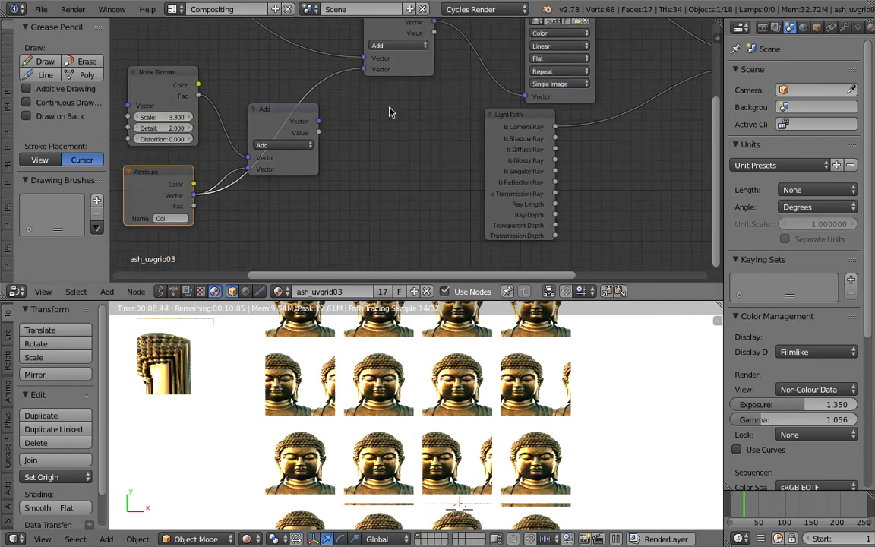
{"action": "middle_click_drag", "start_coordinate": [391, 110], "coordinate": [471, 64]}
In the Animation Nodes tree, set the Random Number node's Node Seed to 334 and reduce the node editor's height
{"action": "left_click", "coordinate": [186, 291]}
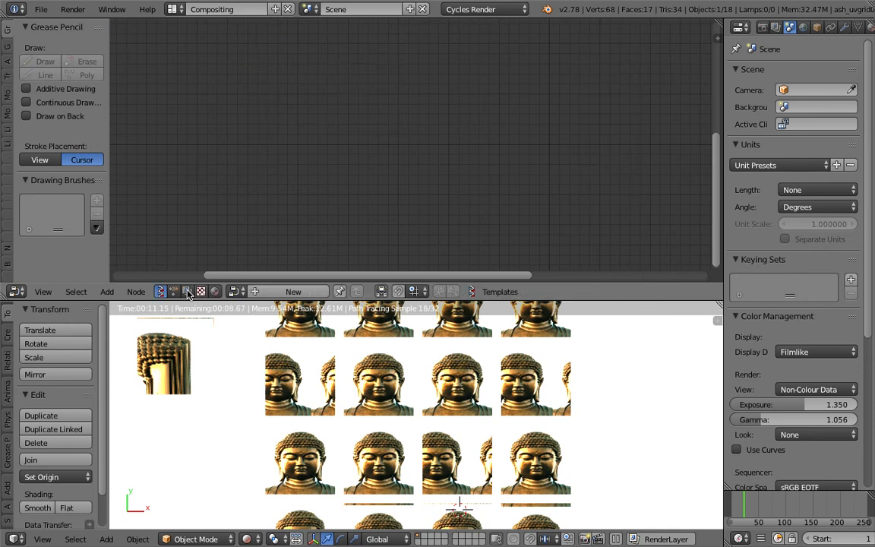
{"action": "left_click", "coordinate": [174, 292]}
{"action": "middle_click_drag", "start_coordinate": [625, 238], "coordinate": [329, 93]}
{"action": "middle_click_drag", "start_coordinate": [509, 189], "coordinate": [263, 95]}
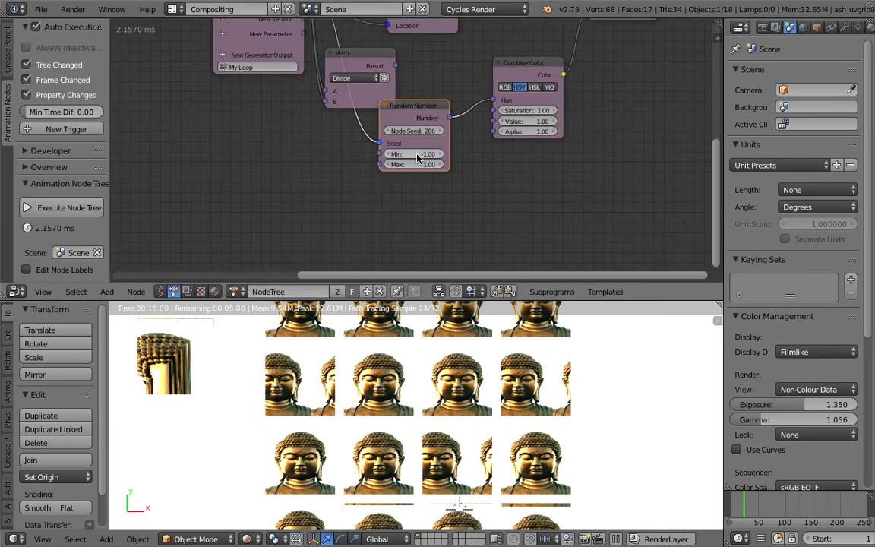
{"action": "left_click_drag", "start_coordinate": [413, 154], "coordinate": [451, 132]}
{"action": "key", "text": "ctrl+z"}
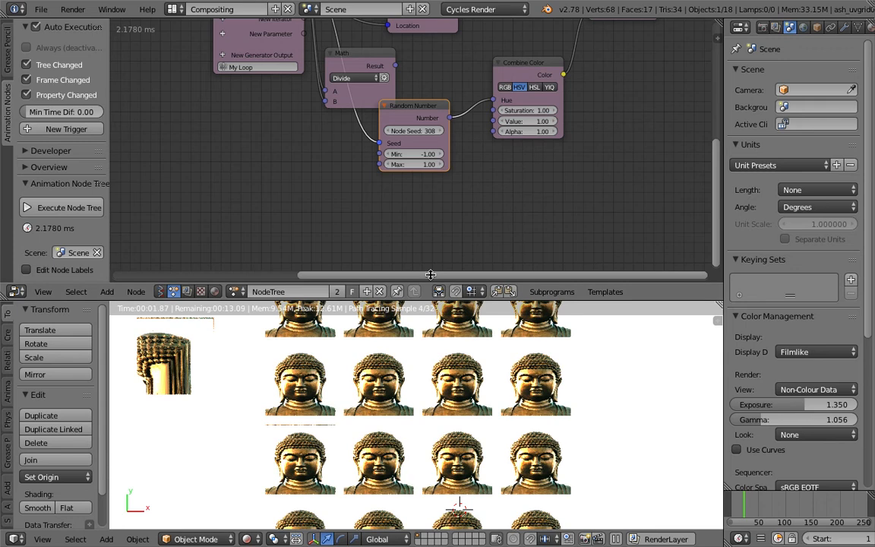
{"action": "left_click_drag", "start_coordinate": [430, 274], "coordinate": [430, 183]}
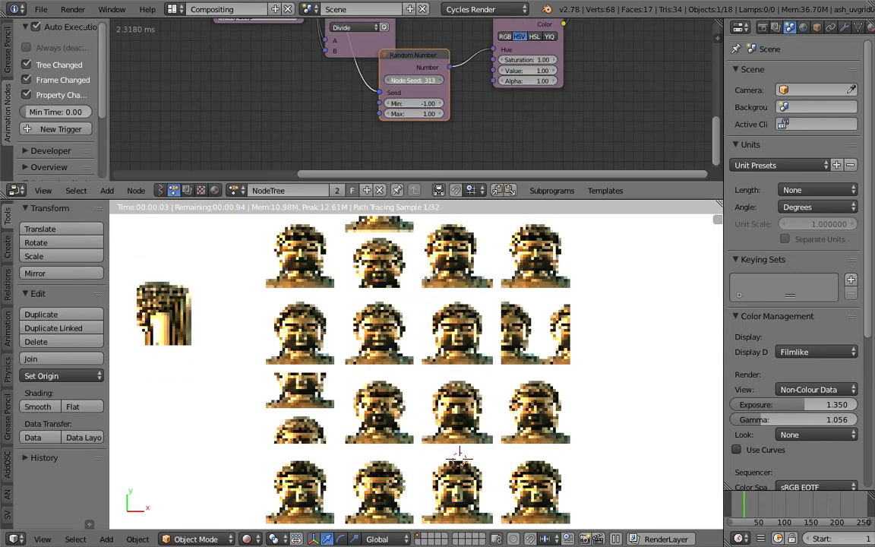
{"action": "left_click_drag", "start_coordinate": [415, 80], "coordinate": [431, 80]}
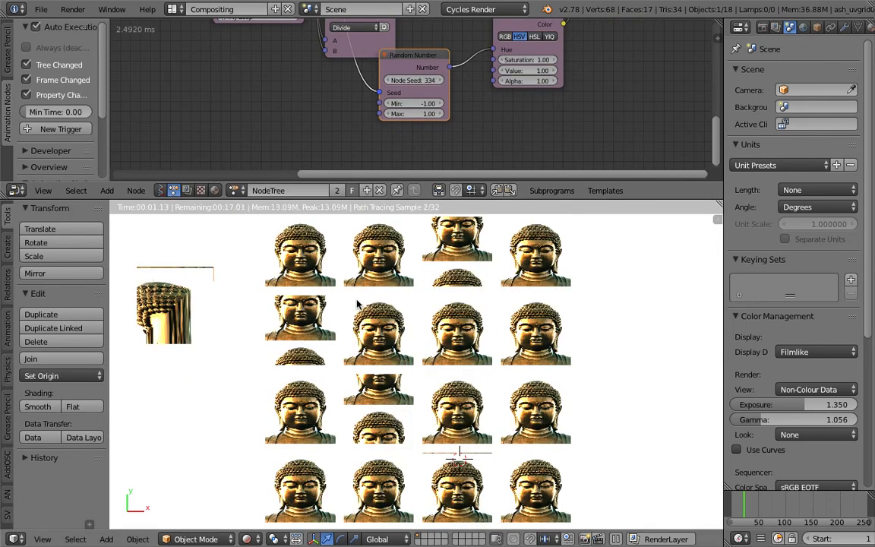
In the ash_uvgrid03 material, set the Image Texture node's Extension to Clip
{"action": "left_click", "coordinate": [214, 190]}
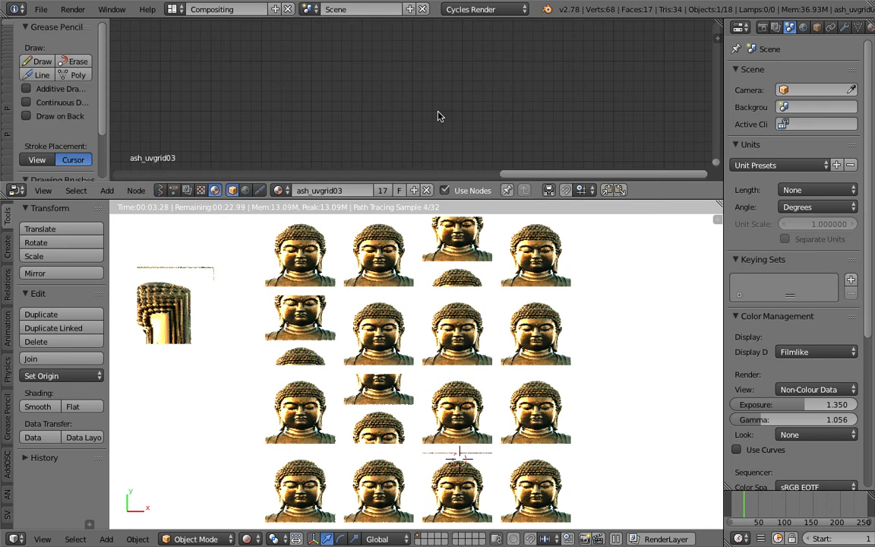
{"action": "scroll", "coordinate": [444, 138], "scroll_direction": "down", "scroll_amount": 4}
{"action": "middle_click_drag", "start_coordinate": [369, 90], "coordinate": [275, 144]}
{"action": "scroll", "coordinate": [276, 144], "scroll_direction": "up", "scroll_amount": 2}
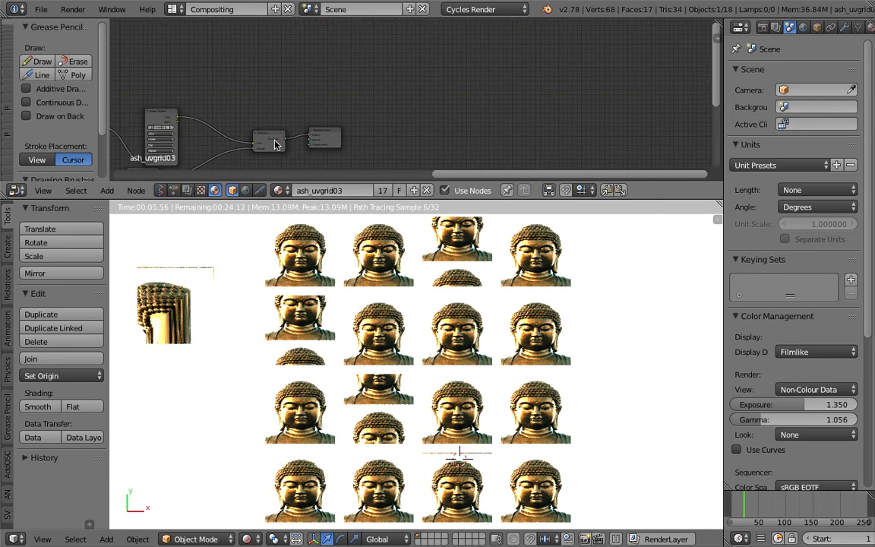
{"action": "middle_click_drag", "start_coordinate": [211, 141], "coordinate": [432, 111]}
{"action": "scroll", "coordinate": [388, 103], "scroll_direction": "up", "scroll_amount": 4}
{"action": "left_click", "coordinate": [327, 149]}
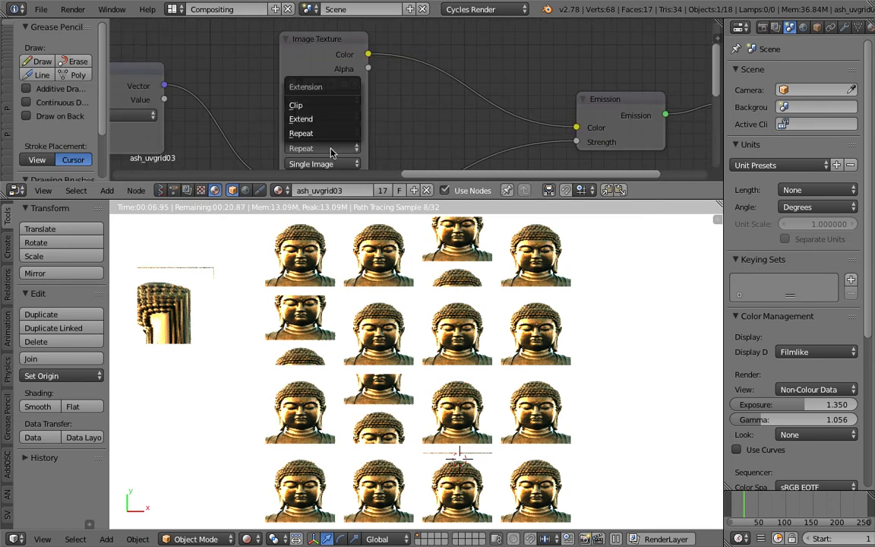
{"action": "left_click", "coordinate": [324, 106]}
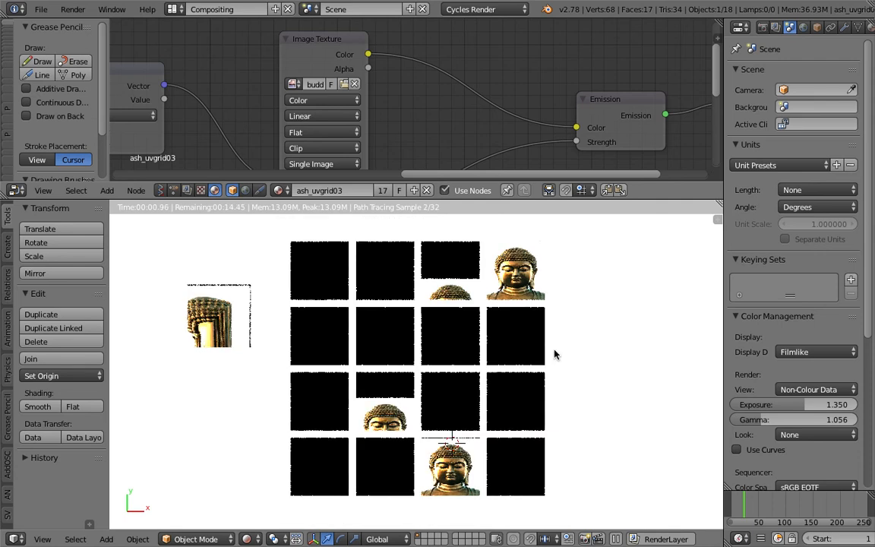
Place the 3D cursor in the empty area beside the plane grid and save over the existing blend file
{"action": "left_click", "coordinate": [595, 359]}
{"action": "key", "text": "ctrl+s"}
{"action": "left_click", "coordinate": [559, 359]}
Switch the node editor back to Animation Nodes, pick NodeTree and frame all its nodes
{"action": "left_click", "coordinate": [164, 191]}
{"action": "left_click", "coordinate": [236, 190]}
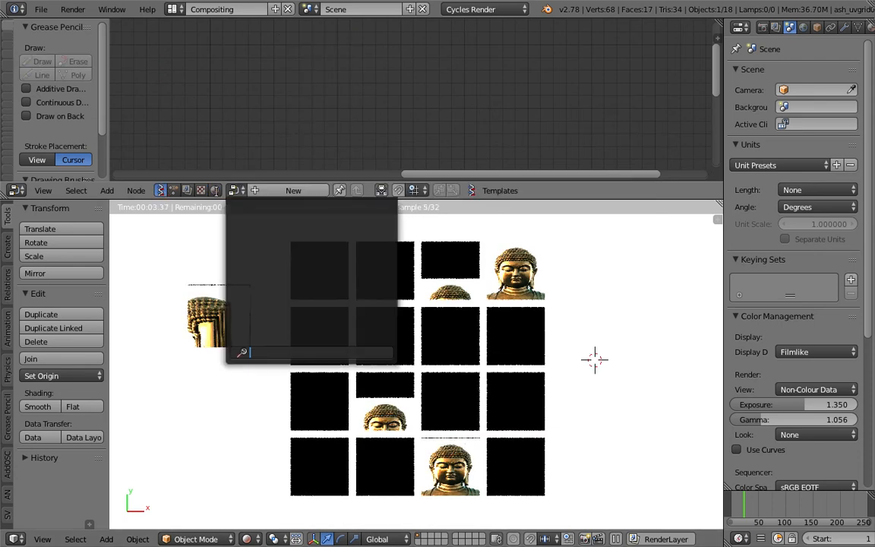
{"action": "left_click", "coordinate": [174, 190]}
{"action": "left_click", "coordinate": [237, 191]}
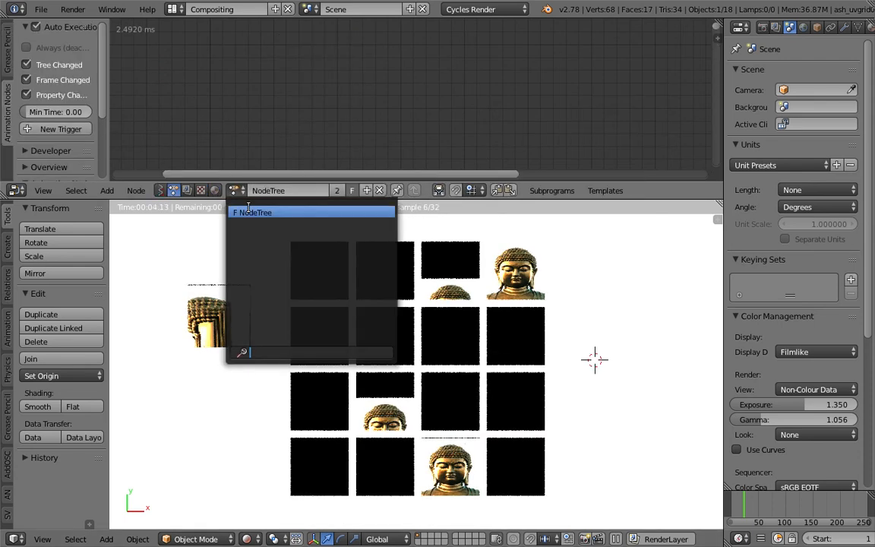
{"action": "left_click", "coordinate": [248, 212]}
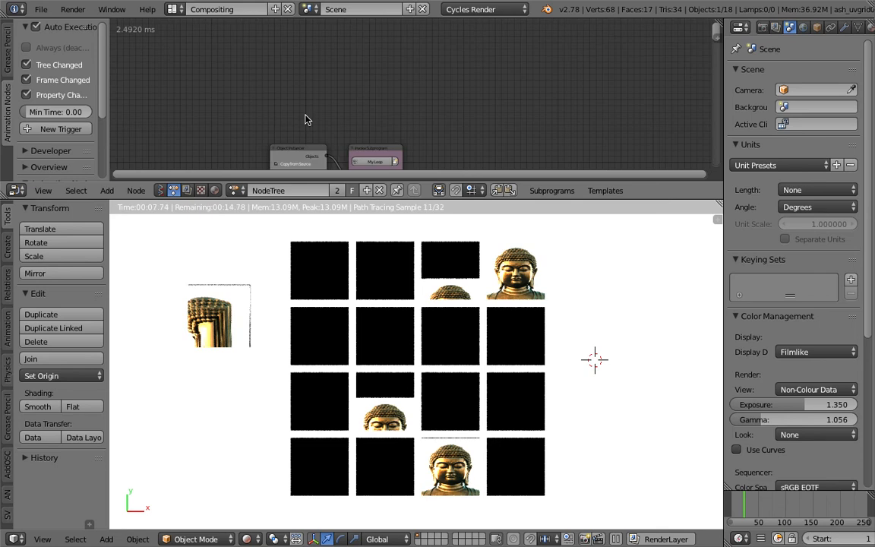
{"action": "key", "text": "Home"}
Set the Random Number node's Node Seed to 356, its Min to -0.5 and its Max to 0.5
{"action": "scroll", "coordinate": [531, 144], "scroll_direction": "up", "scroll_amount": 6}
{"action": "middle_click_drag", "start_coordinate": [535, 143], "coordinate": [451, 129]}
{"action": "scroll", "coordinate": [447, 133], "scroll_direction": "down", "scroll_amount": 1}
{"action": "left_click_drag", "start_coordinate": [345, 142], "coordinate": [355, 142]}
{"action": "middle_click_drag", "start_coordinate": [357, 143], "coordinate": [359, 88]}
{"action": "left_click_drag", "start_coordinate": [360, 87], "coordinate": [369, 86]}
{"action": "left_click", "coordinate": [369, 107]}
{"action": "type", "text": "-0.5"}
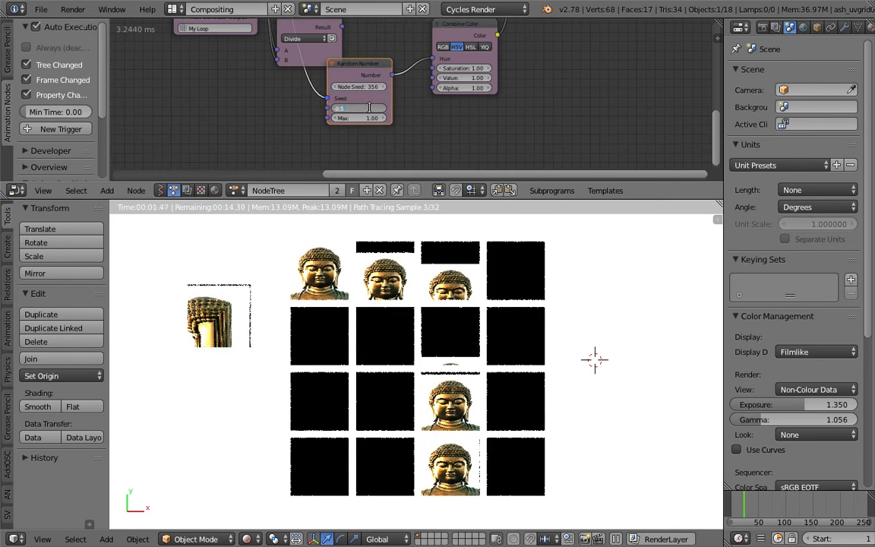
{"action": "key", "text": "Tab"}
{"action": "type", "text": "0.5"}
{"action": "key", "text": "Return"}
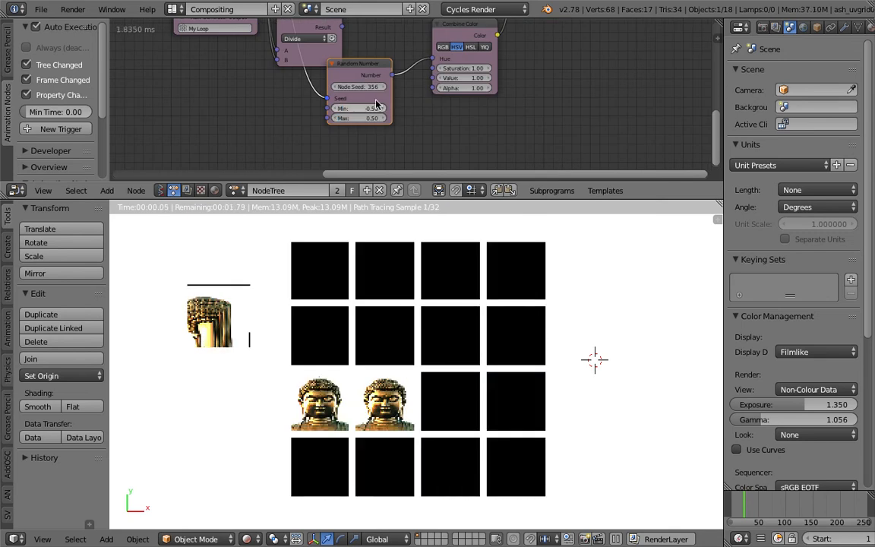
Move the Random Number node closer to Combine Color, set its Node Seed to 395, and rearrange the neighbouring nodes
{"action": "left_click_drag", "start_coordinate": [352, 95], "coordinate": [431, 94]}
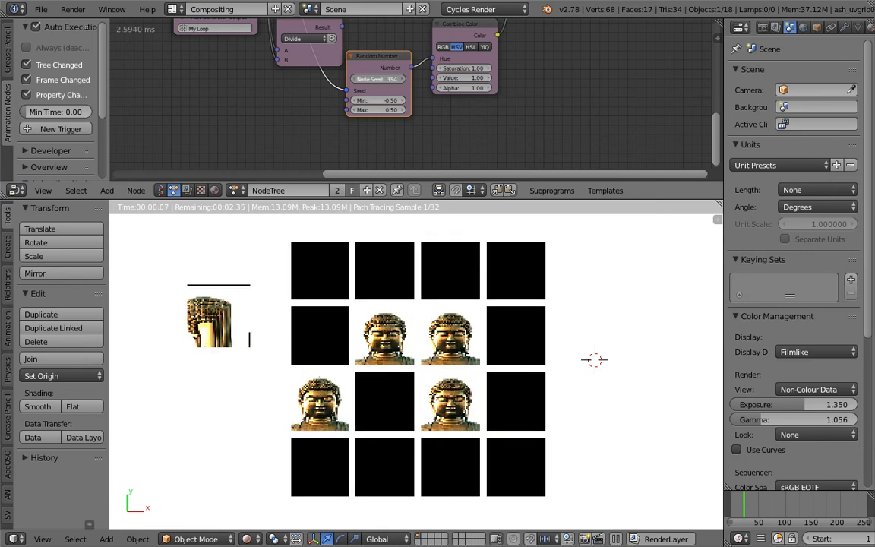
{"action": "scroll", "coordinate": [456, 84], "scroll_direction": "down", "scroll_amount": 2}
{"action": "middle_click_drag", "start_coordinate": [455, 84], "coordinate": [503, 43]}
{"action": "left_click_drag", "start_coordinate": [503, 43], "coordinate": [570, 43]}
{"action": "scroll", "coordinate": [478, 133], "scroll_direction": "up", "scroll_amount": 1}
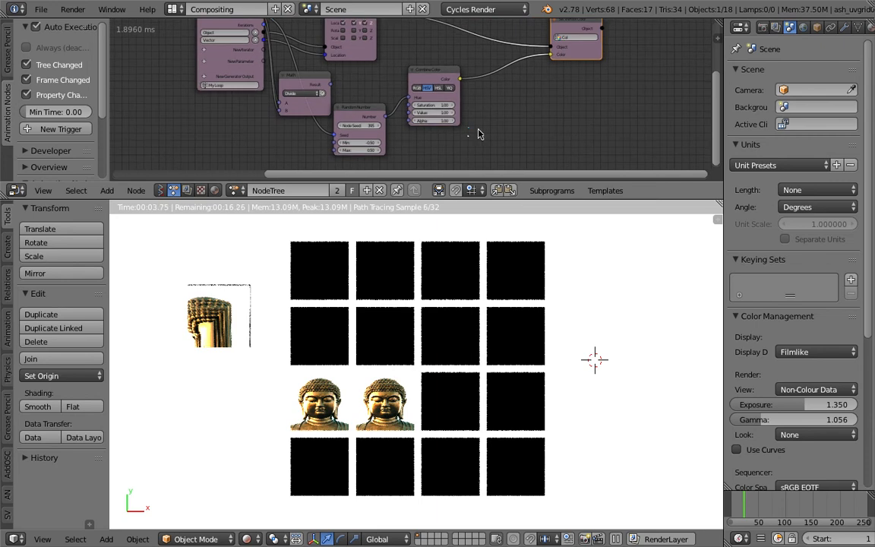
Enlarge the node editor, feed the Math node's Result into Combine Color's Hue instead of Random Number, and move Random Number aside
{"action": "left_click_drag", "start_coordinate": [511, 199], "coordinate": [519, 244]}
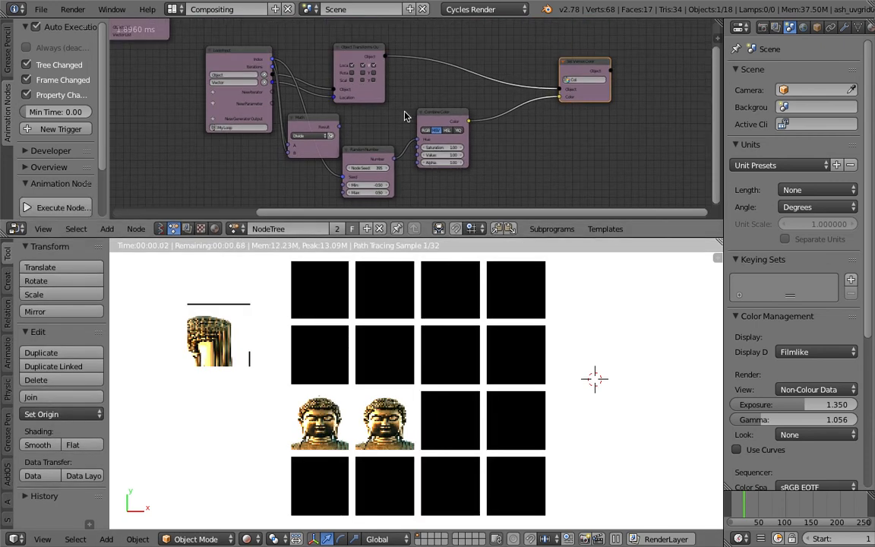
{"action": "left_click_drag", "start_coordinate": [317, 127], "coordinate": [440, 133]}
{"action": "left_click_drag", "start_coordinate": [389, 151], "coordinate": [342, 171]}
{"action": "scroll", "coordinate": [330, 123], "scroll_direction": "up", "scroll_amount": 1}
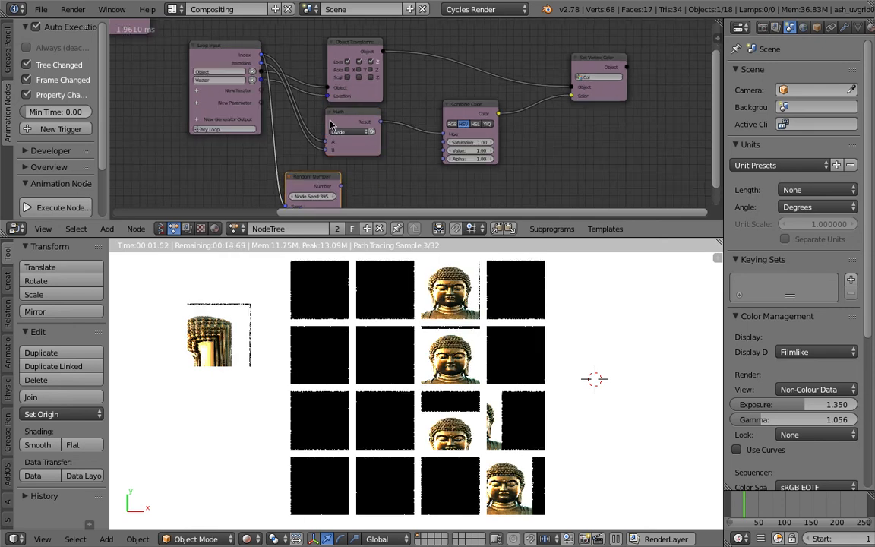
{"action": "left_click_drag", "start_coordinate": [330, 124], "coordinate": [348, 126]}
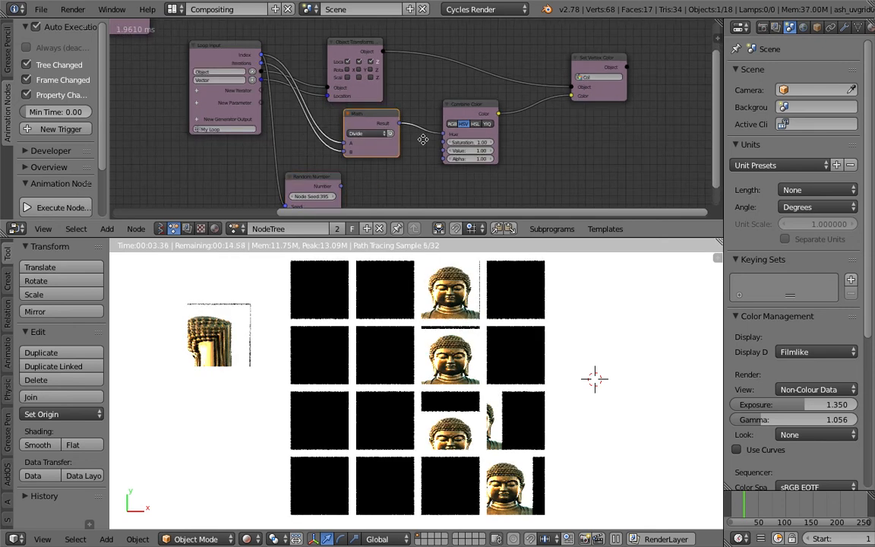
{"action": "middle_click_drag", "start_coordinate": [422, 139], "coordinate": [413, 130]}
Disconnect Combine Color from Set Vertex Color and try flat colours in its Color input, finishing with black
{"action": "left_click", "coordinate": [456, 101]}
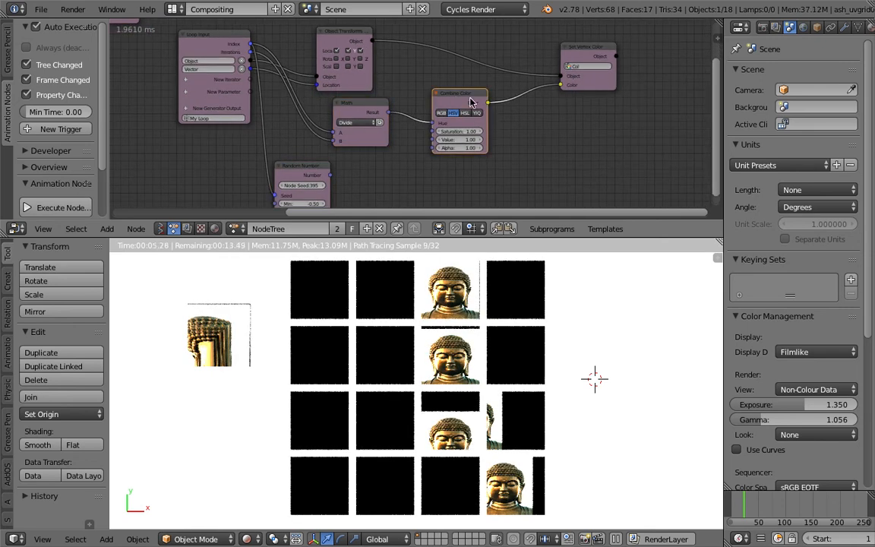
{"action": "left_click_drag", "start_coordinate": [560, 85], "coordinate": [576, 134]}
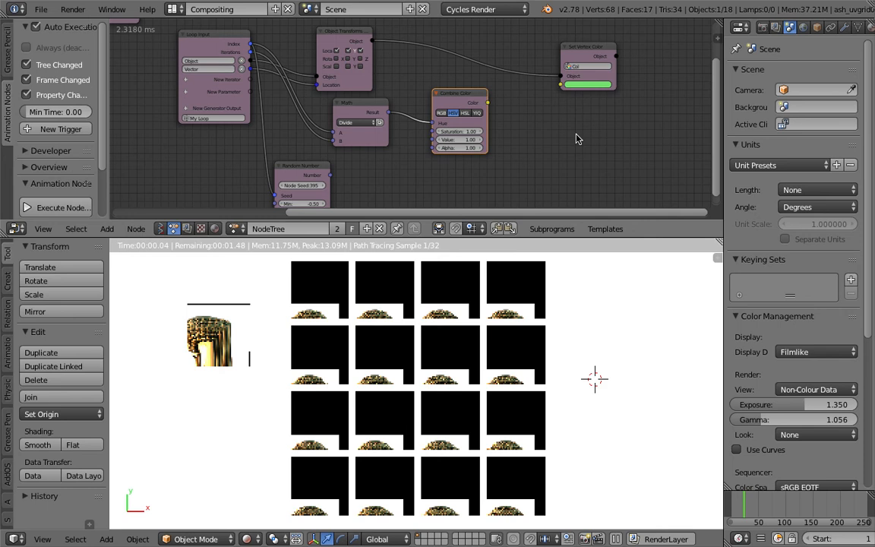
{"action": "left_click", "coordinate": [585, 85]}
{"action": "left_click", "coordinate": [600, 150]}
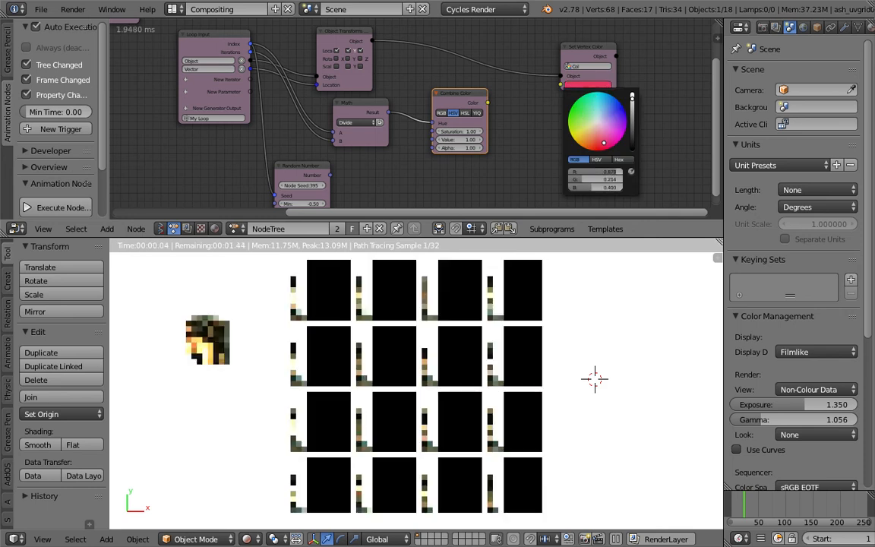
{"action": "mouse_move", "coordinate": [601, 150]}
{"action": "left_mouse_down"}
{"action": "mouse_move", "coordinate": [592, 145]}
{"action": "mouse_move", "coordinate": [596, 124]}
{"action": "mouse_move", "coordinate": [632, 150]}
{"action": "left_mouse_up"}
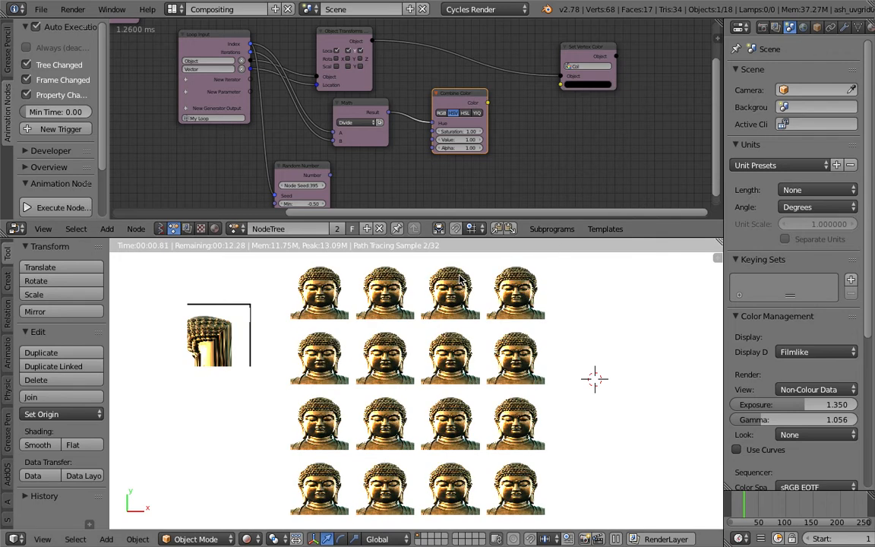
{"action": "left_click", "coordinate": [596, 86]}
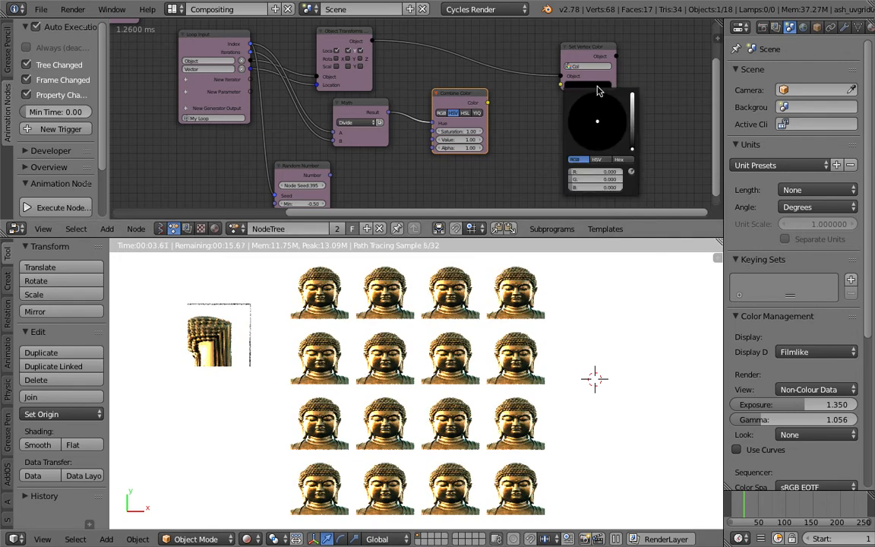
{"action": "mouse_move", "coordinate": [632, 144]}
{"action": "left_mouse_down"}
{"action": "mouse_move", "coordinate": [632, 96]}
{"action": "mouse_move", "coordinate": [632, 148]}
{"action": "left_mouse_up"}
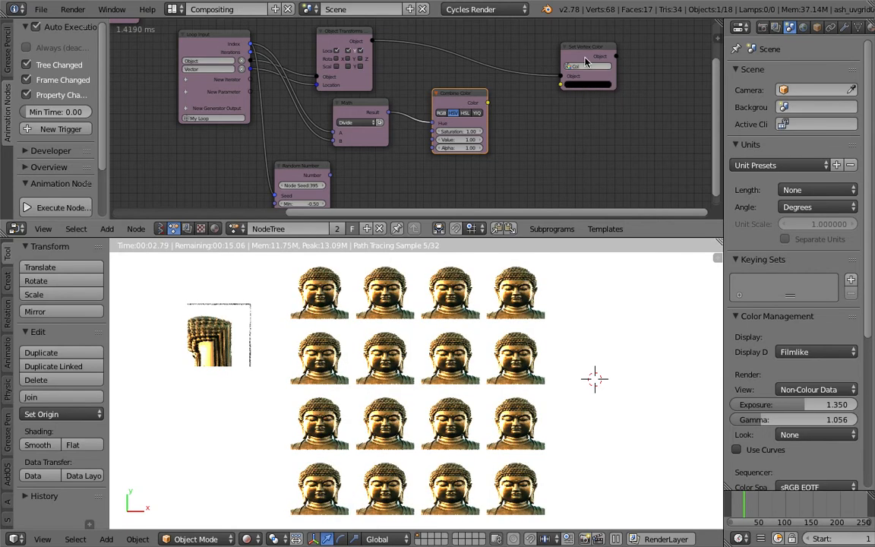
Spread the Combine Color and Set Vertex Color nodes apart to make room between them
{"action": "left_click_drag", "start_coordinate": [584, 55], "coordinate": [604, 53]}
{"action": "left_click_drag", "start_coordinate": [474, 95], "coordinate": [457, 95]}
{"action": "left_click_drag", "start_coordinate": [614, 52], "coordinate": [648, 51]}
{"action": "key", "text": "shift+a"}
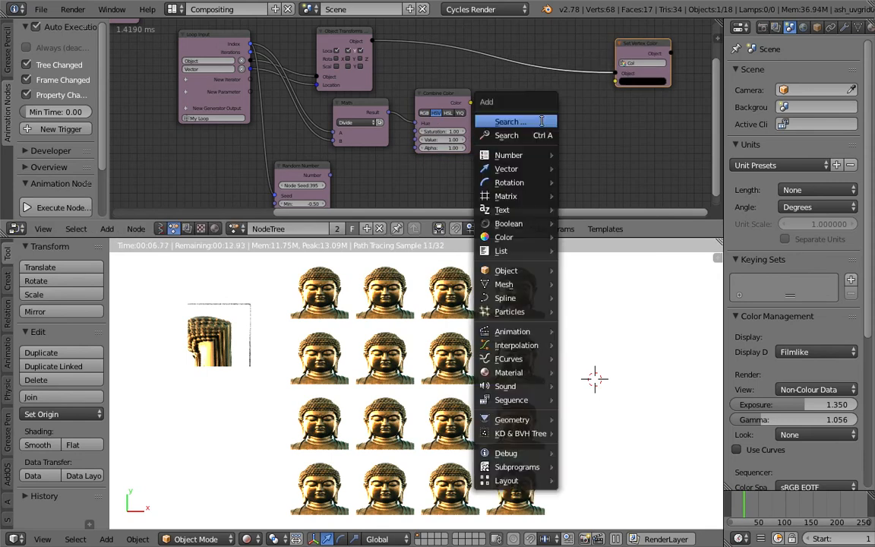
{"action": "left_click", "coordinate": [542, 122]}
{"action": "type", "text": "combine"}
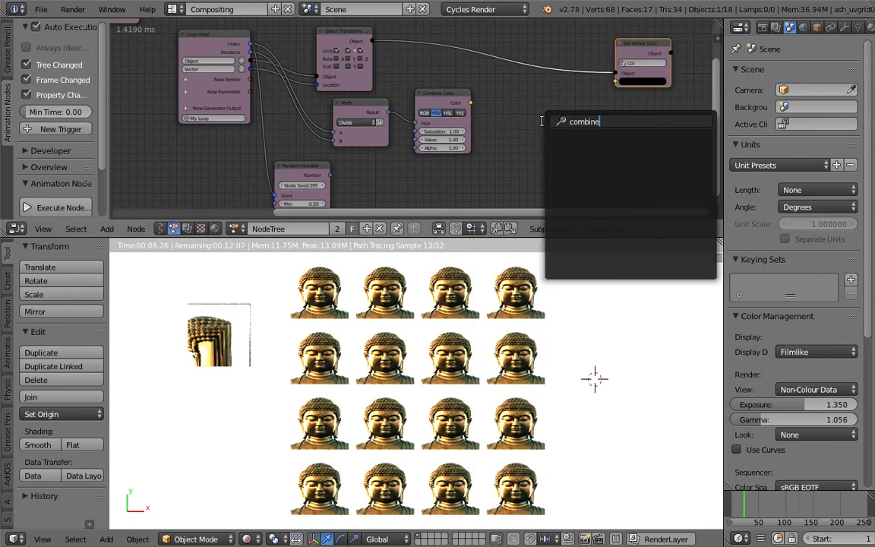
{"action": "key", "text": "Escape"}
{"action": "key", "text": "shift+a"}
{"action": "left_click", "coordinate": [541, 135]}
{"action": "type", "text": "coim"}
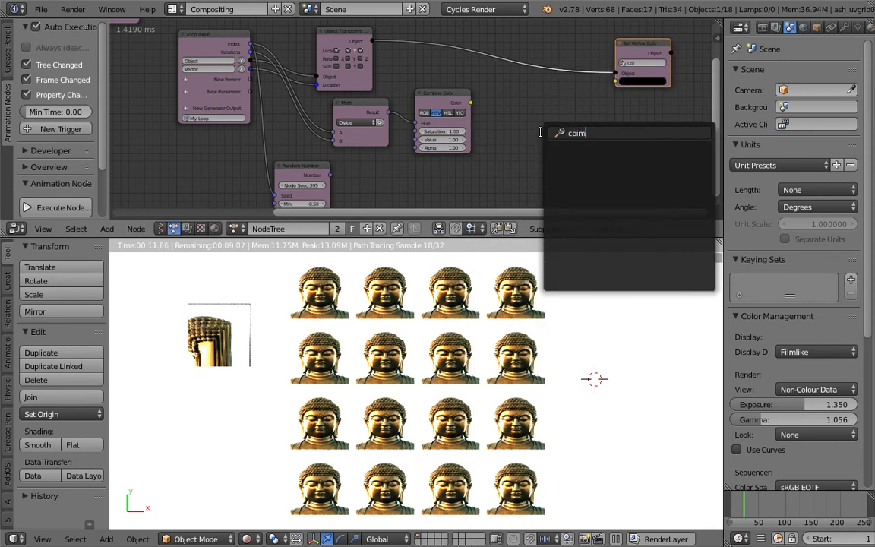
{"action": "key", "text": "Return"}
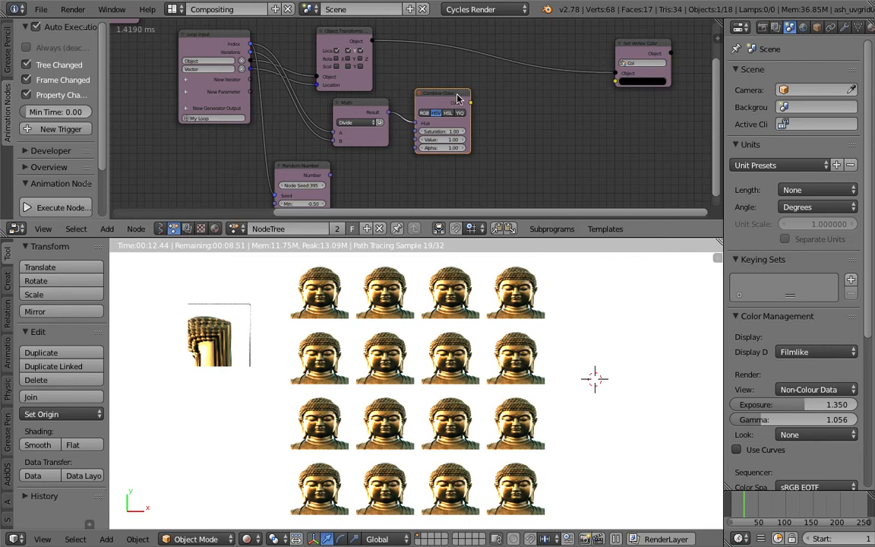
Duplicate the Combine Color node, connect the copy to Set Vertex Color's Color input, and set its Hue to 1.00
{"action": "left_click", "coordinate": [535, 106]}
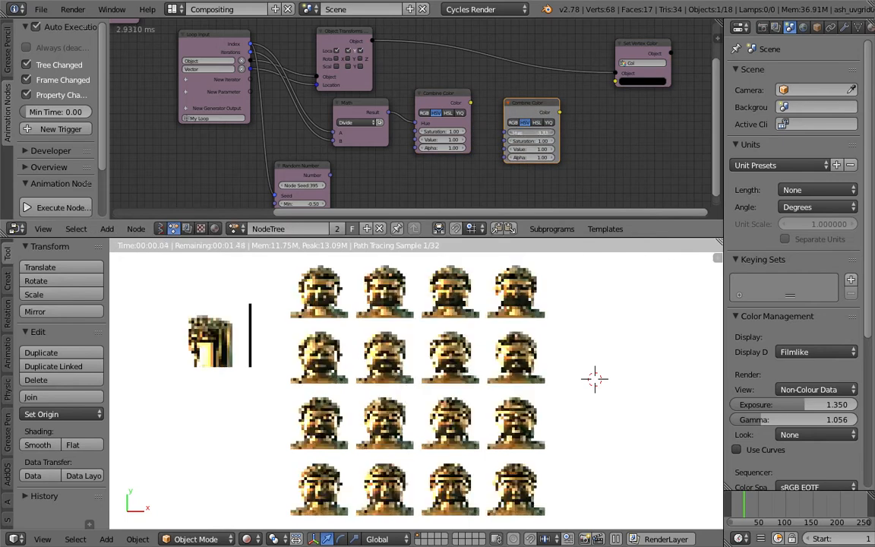
{"action": "left_click_drag", "start_coordinate": [560, 112], "coordinate": [615, 80]}
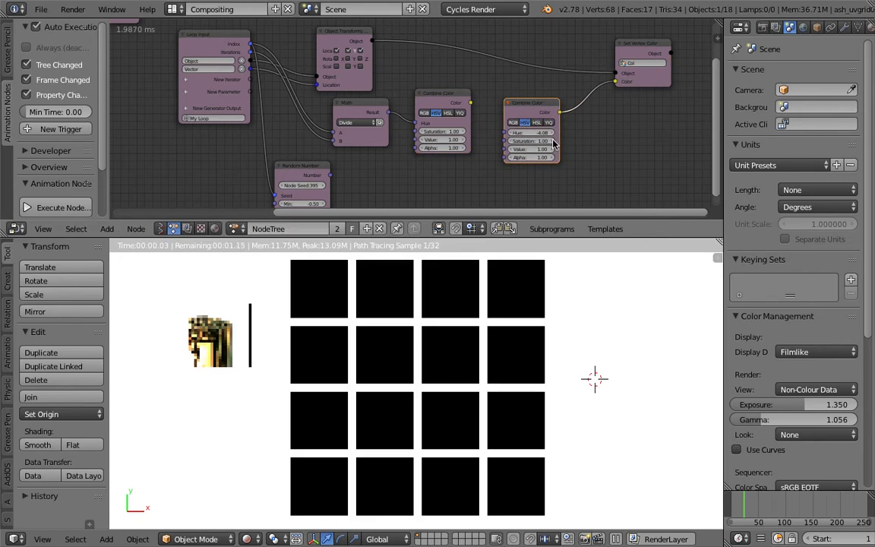
{"action": "left_click_drag", "start_coordinate": [541, 137], "coordinate": [583, 140]}
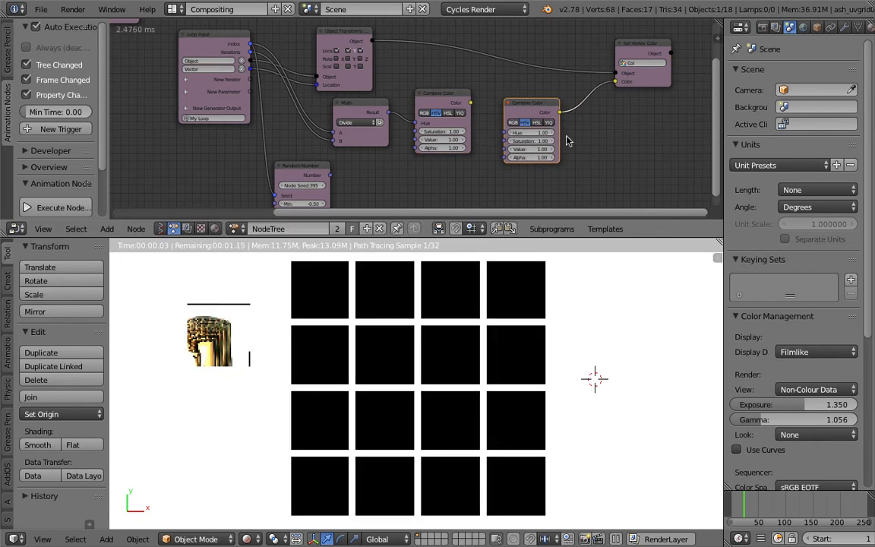
Switch the duplicated Combine Color node to RGB and set its Red to 0.10 and Green to 0.58
{"action": "left_click", "coordinate": [514, 123]}
{"action": "left_click_drag", "start_coordinate": [541, 133], "coordinate": [508, 141]}
{"action": "scroll", "coordinate": [552, 150], "scroll_direction": "up", "scroll_amount": 3}
{"action": "left_click_drag", "start_coordinate": [572, 139], "coordinate": [559, 158]}
{"action": "left_click", "coordinate": [567, 138]}
{"action": "key", "text": "Return"}
{"action": "mouse_move", "coordinate": [567, 137]}
{"action": "left_mouse_down"}
{"action": "mouse_move", "coordinate": [568, 158]}
{"action": "mouse_move", "coordinate": [576, 138]}
{"action": "mouse_move", "coordinate": [533, 138]}
{"action": "mouse_move", "coordinate": [564, 149]}
{"action": "mouse_move", "coordinate": [549, 148]}
{"action": "mouse_move", "coordinate": [570, 138]}
{"action": "left_mouse_up"}
{"action": "type", "text": "1"}
{"action": "key", "text": "Return"}
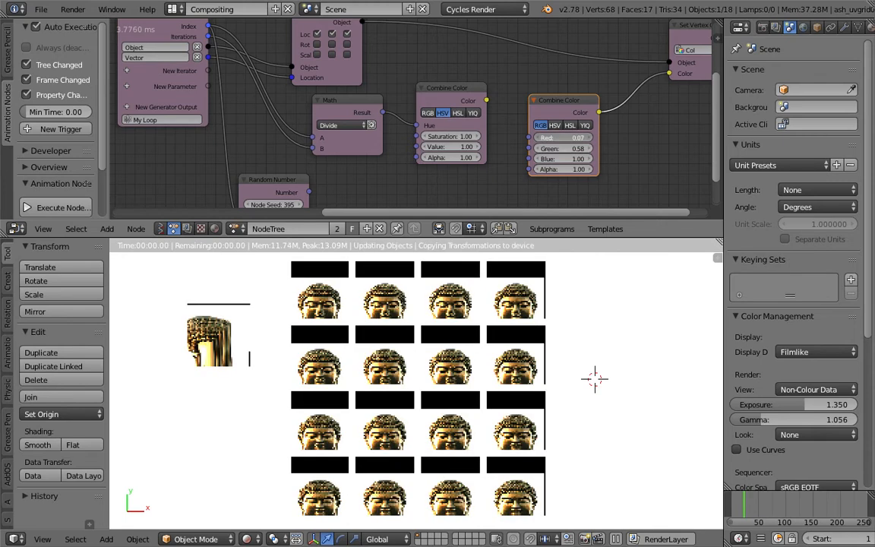
Show the ash_uvgrid03 material nodes and link the Attribute node's Fac output to the nearby Add node's second Vector input
{"action": "left_click", "coordinate": [215, 228]}
{"action": "key", "text": "Home"}
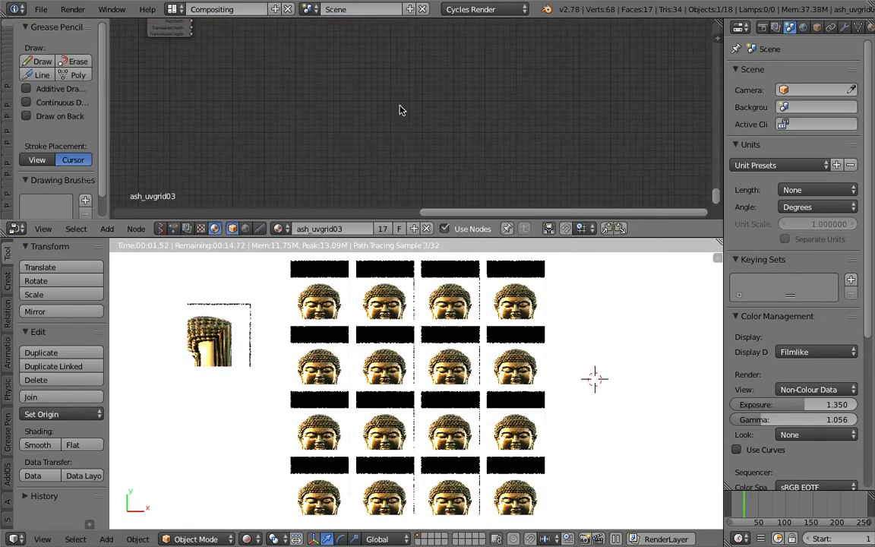
{"action": "scroll", "coordinate": [281, 77], "scroll_direction": "up", "scroll_amount": 2}
{"action": "scroll", "coordinate": [281, 76], "scroll_direction": "up", "scroll_amount": 1}
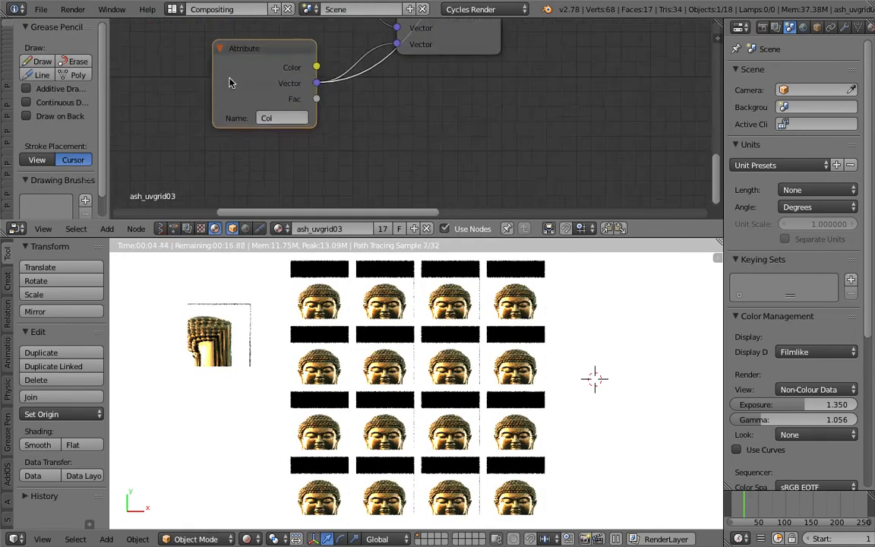
{"action": "middle_click_drag", "start_coordinate": [229, 79], "coordinate": [230, 95]}
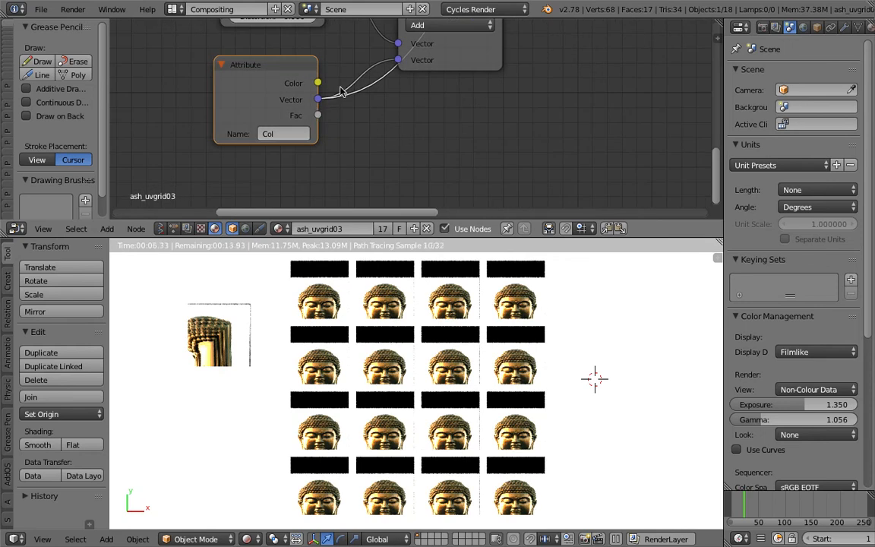
{"action": "middle_click_drag", "start_coordinate": [340, 88], "coordinate": [340, 94]}
{"action": "left_click_drag", "start_coordinate": [458, 68], "coordinate": [475, 87]}
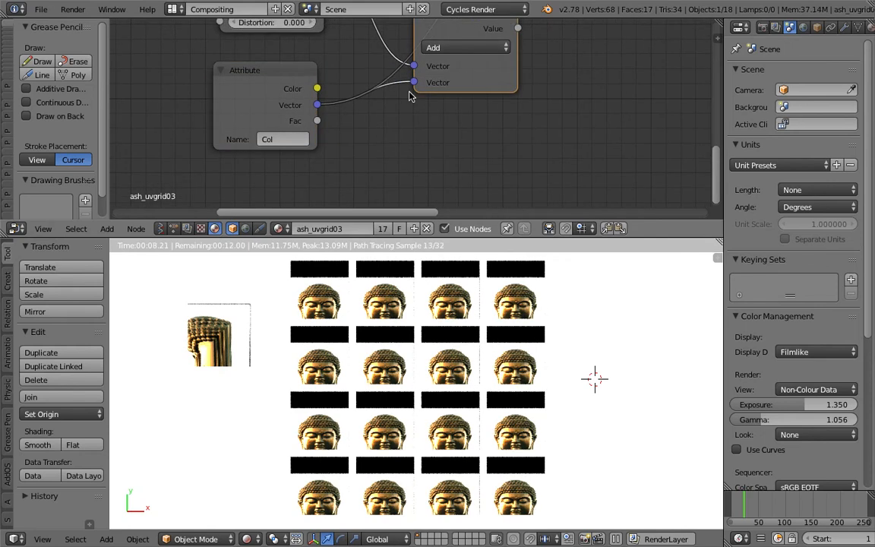
{"action": "left_click_drag", "start_coordinate": [321, 124], "coordinate": [413, 82]}
Move the Add node fed by the Noise Texture down and away from the link to the upper Add node
{"action": "scroll", "coordinate": [442, 106], "scroll_direction": "down", "scroll_amount": 3}
{"action": "middle_click_drag", "start_coordinate": [445, 106], "coordinate": [430, 170]}
{"action": "left_click_drag", "start_coordinate": [446, 93], "coordinate": [515, 122]}
{"action": "scroll", "coordinate": [510, 113], "scroll_direction": "down", "scroll_amount": 2}
{"action": "middle_click_drag", "start_coordinate": [488, 69], "coordinate": [443, 86]}
{"action": "scroll", "coordinate": [453, 113], "scroll_direction": "down", "scroll_amount": 1}
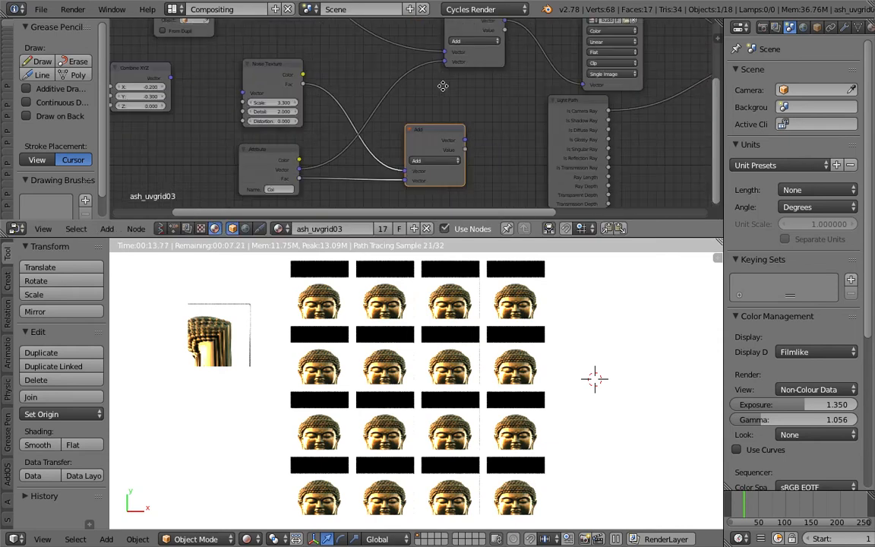
Return to the Animation Nodes tree, try different Red and Green values on the RGB Combine Color node, and reset both to 0.00
{"action": "left_click", "coordinate": [216, 229]}
{"action": "mouse_move", "coordinate": [562, 187]}
{"action": "middle_mouse_down"}
{"action": "mouse_move", "coordinate": [459, 133]}
{"action": "mouse_move", "coordinate": [432, 101]}
{"action": "middle_mouse_up"}
{"action": "mouse_move", "coordinate": [588, 173]}
{"action": "middle_mouse_down"}
{"action": "mouse_move", "coordinate": [480, 115]}
{"action": "mouse_move", "coordinate": [461, 148]}
{"action": "mouse_move", "coordinate": [310, 126]}
{"action": "middle_mouse_up"}
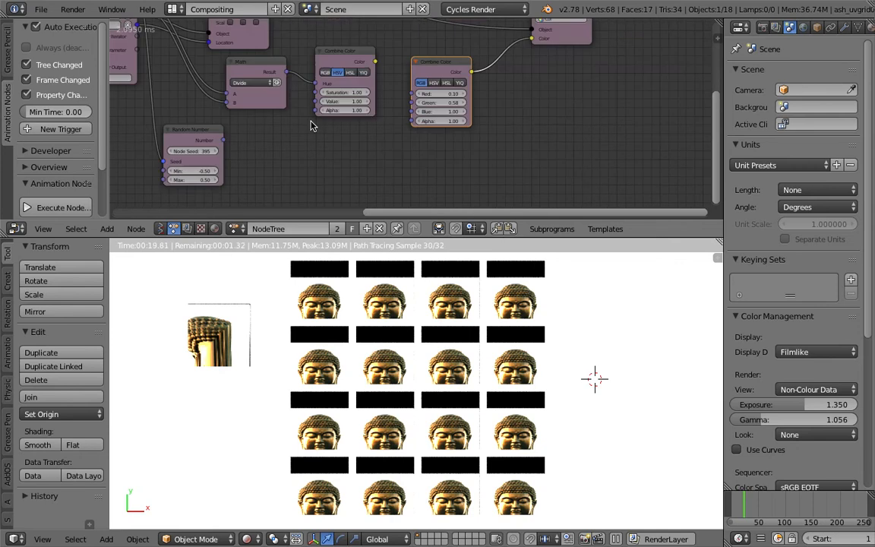
{"action": "scroll", "coordinate": [411, 111], "scroll_direction": "up", "scroll_amount": 1}
{"action": "mouse_move", "coordinate": [448, 92]}
{"action": "left_mouse_down"}
{"action": "mouse_move", "coordinate": [449, 111]}
{"action": "mouse_move", "coordinate": [458, 102]}
{"action": "left_mouse_up"}
{"action": "type", "text": "1"}
{"action": "key", "text": "Return"}
{"action": "type", "text": "0"}
{"action": "key", "text": "Return"}
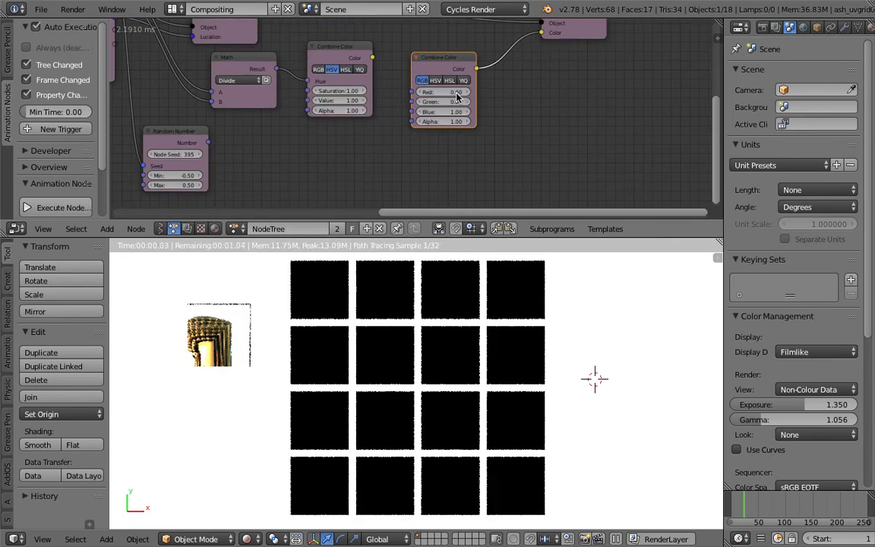
{"action": "left_click_drag", "start_coordinate": [457, 102], "coordinate": [543, 102]}
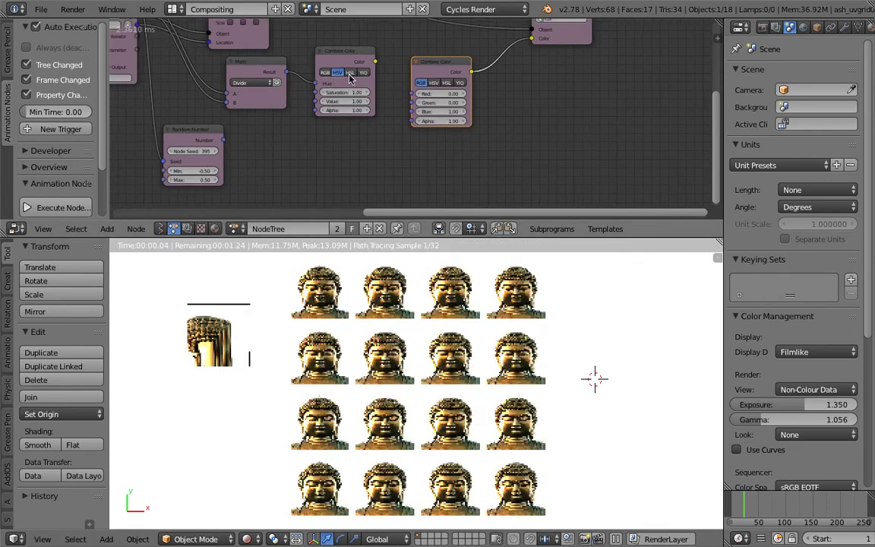
{"action": "key", "text": "ctrl+s"}
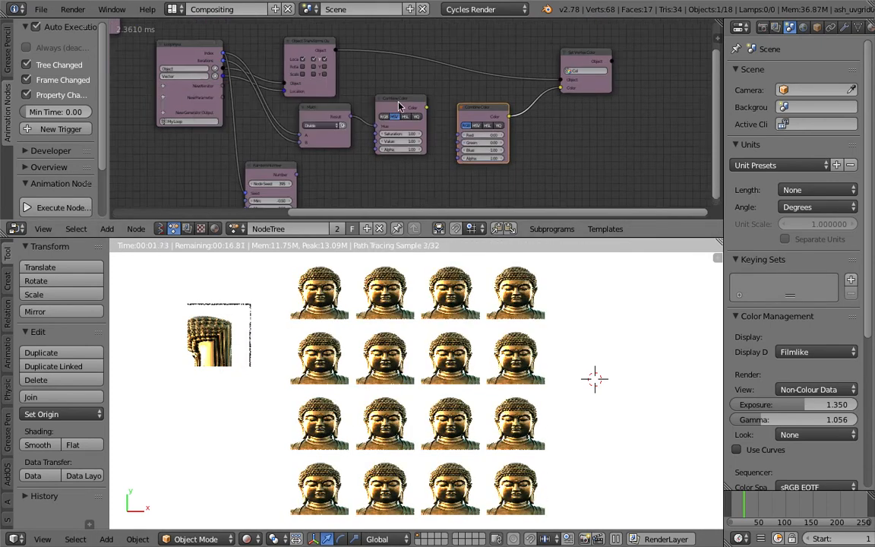
Set the Random Number node's Min to 0.00 and Max to 0.61, and link its Number to Combine Color's Red and Green
{"action": "middle_click_drag", "start_coordinate": [306, 204], "coordinate": [324, 166]}
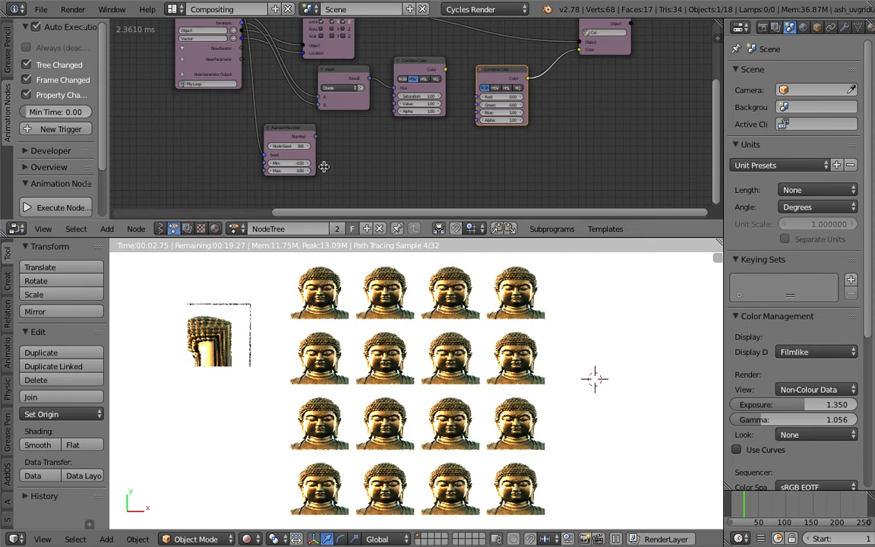
{"action": "left_click", "coordinate": [295, 163]}
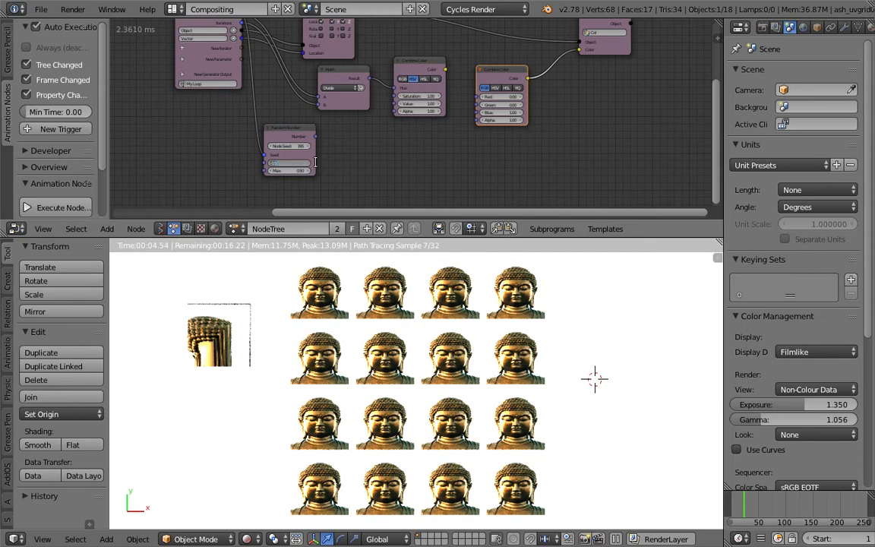
{"action": "key", "text": "Return"}
{"action": "left_click_drag", "start_coordinate": [299, 170], "coordinate": [292, 171]}
{"action": "middle_click_drag", "start_coordinate": [269, 159], "coordinate": [304, 181]}
{"action": "scroll", "coordinate": [319, 172], "scroll_direction": "up", "scroll_amount": 2}
{"action": "scroll", "coordinate": [319, 168], "scroll_direction": "down", "scroll_amount": 3}
{"action": "left_click_drag", "start_coordinate": [301, 149], "coordinate": [471, 115]}
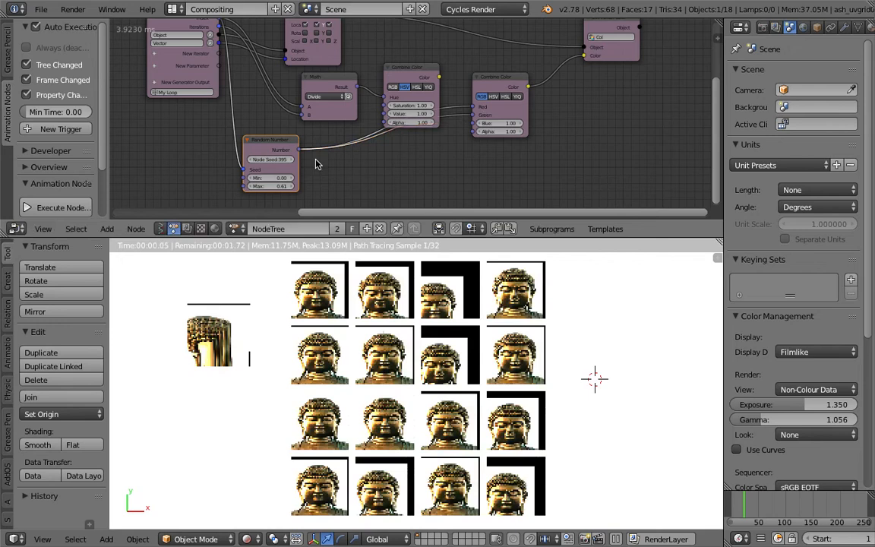
Set the Random Number node's Min to 0.42 and try different Node Seed values, ending at 476
{"action": "left_click_drag", "start_coordinate": [274, 160], "coordinate": [282, 182]}
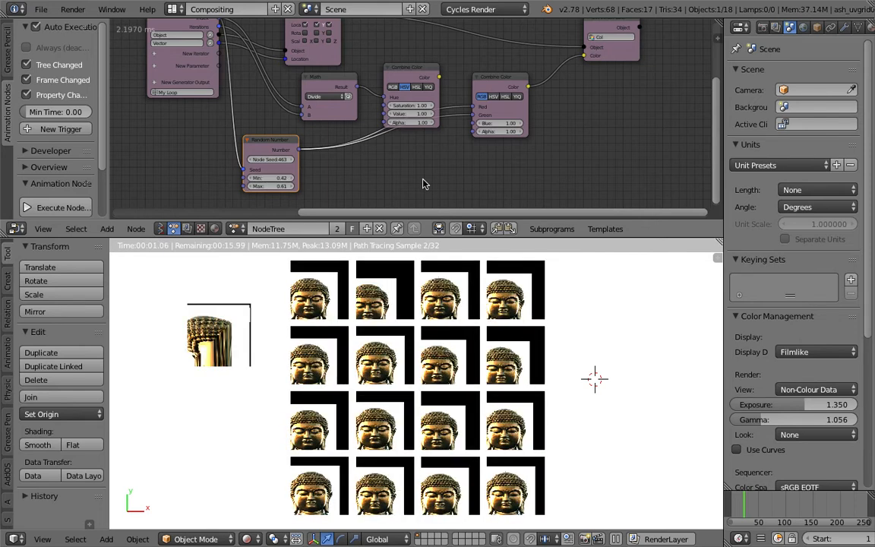
{"action": "middle_click_drag", "start_coordinate": [339, 174], "coordinate": [334, 168]}
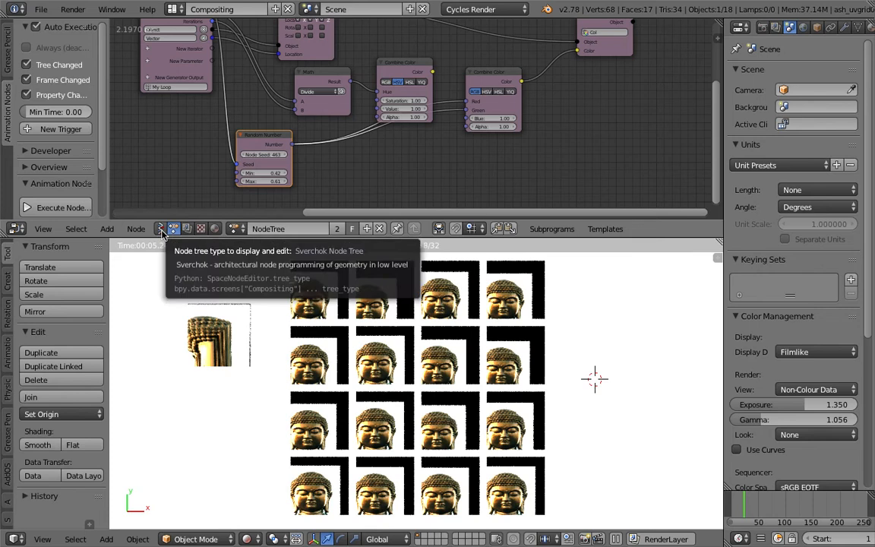
{"action": "middle_click_drag", "start_coordinate": [387, 170], "coordinate": [368, 157]}
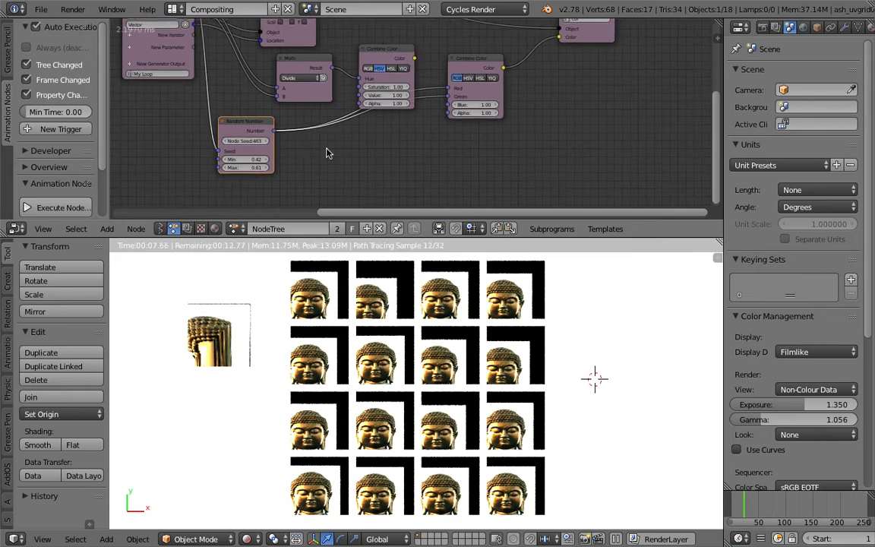
{"action": "left_click_drag", "start_coordinate": [248, 141], "coordinate": [281, 148]}
Enlarge the node editor, move the HSV Combine Color node up clear of the links, and focus on Set Vertex Color
{"action": "middle_click_drag", "start_coordinate": [596, 86], "coordinate": [573, 150]}
{"action": "left_click_drag", "start_coordinate": [575, 239], "coordinate": [574, 263]}
{"action": "middle_click_drag", "start_coordinate": [476, 208], "coordinate": [545, 186]}
{"action": "left_click_drag", "start_coordinate": [437, 111], "coordinate": [439, 86]}
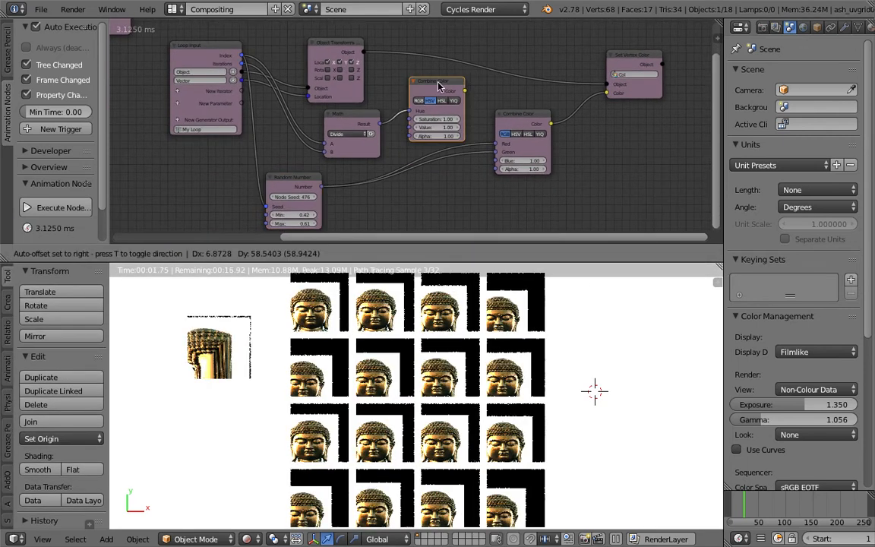
{"action": "scroll", "coordinate": [626, 56], "scroll_direction": "up", "scroll_amount": 4}
{"action": "middle_click_drag", "start_coordinate": [625, 56], "coordinate": [501, 74]}
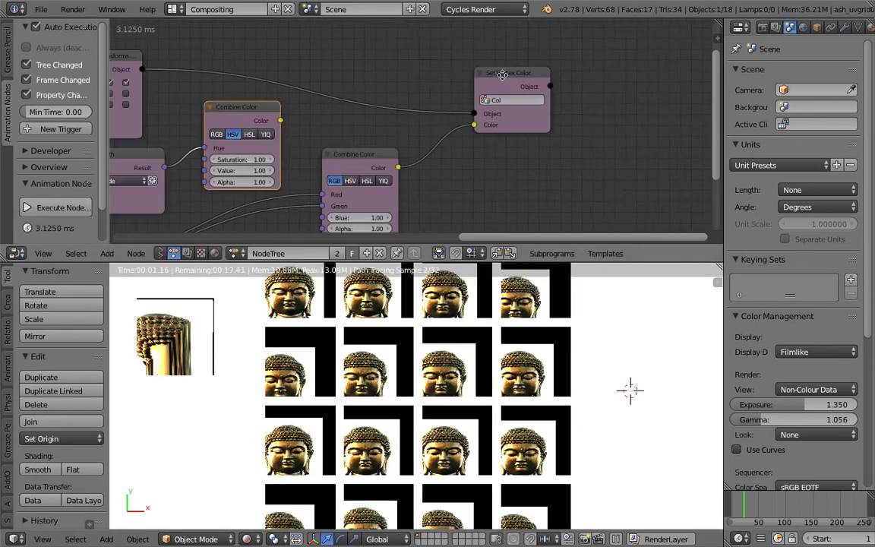
{"action": "scroll", "coordinate": [502, 74], "scroll_direction": "up", "scroll_amount": 2}
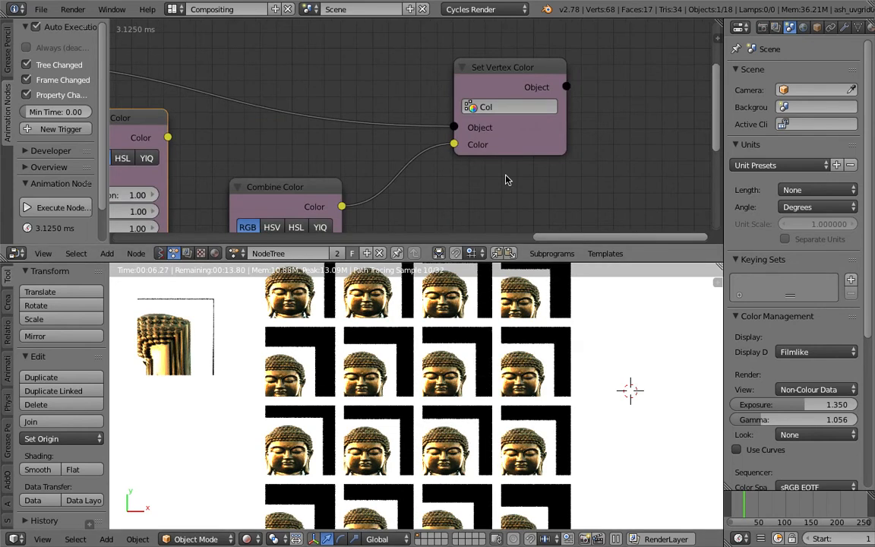
Save the Blender file as uv_manipulation_001.blend
{"action": "scroll", "coordinate": [505, 175], "scroll_direction": "down", "scroll_amount": 3}
{"action": "middle_click_drag", "start_coordinate": [505, 175], "coordinate": [588, 145]}
{"action": "scroll", "coordinate": [420, 132], "scroll_direction": "down", "scroll_amount": 2}
{"action": "middle_click_drag", "start_coordinate": [393, 125], "coordinate": [610, 79]}
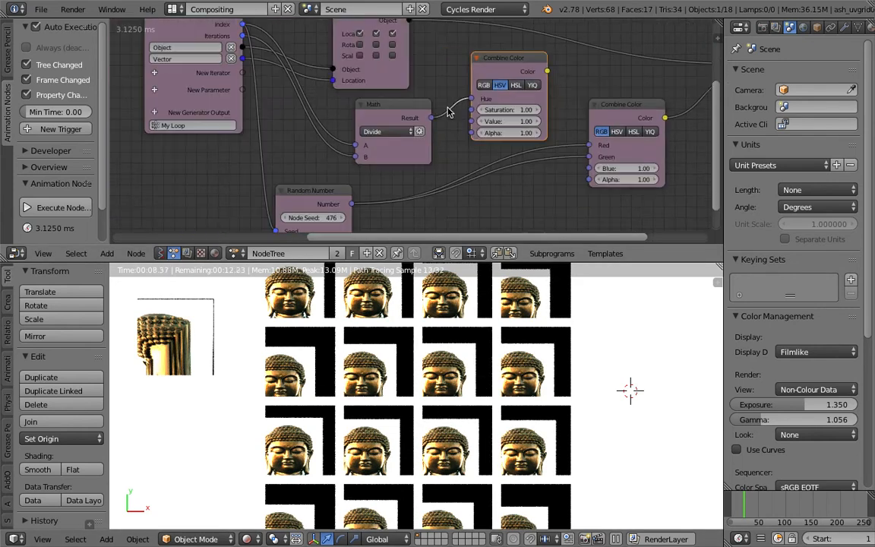
{"action": "left_click", "coordinate": [41, 9]}
{"action": "left_click", "coordinate": [54, 114]}
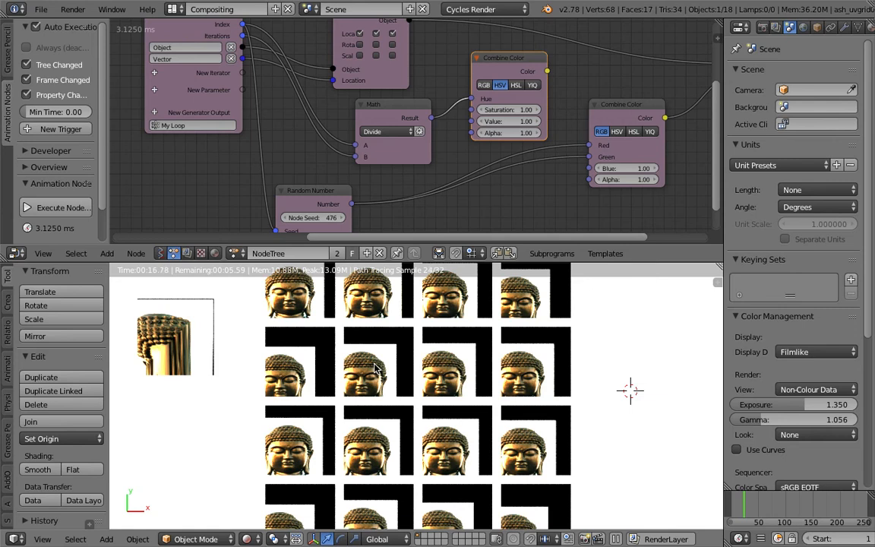
Tilt the rendered plane grid into a perspective view and save over uv_manipulation_001.blend
{"action": "left_click", "coordinate": [307, 347]}
{"action": "middle_click_drag", "start_coordinate": [467, 231], "coordinate": [345, 226]}
{"action": "scroll", "coordinate": [345, 225], "scroll_direction": "down", "scroll_amount": 1}
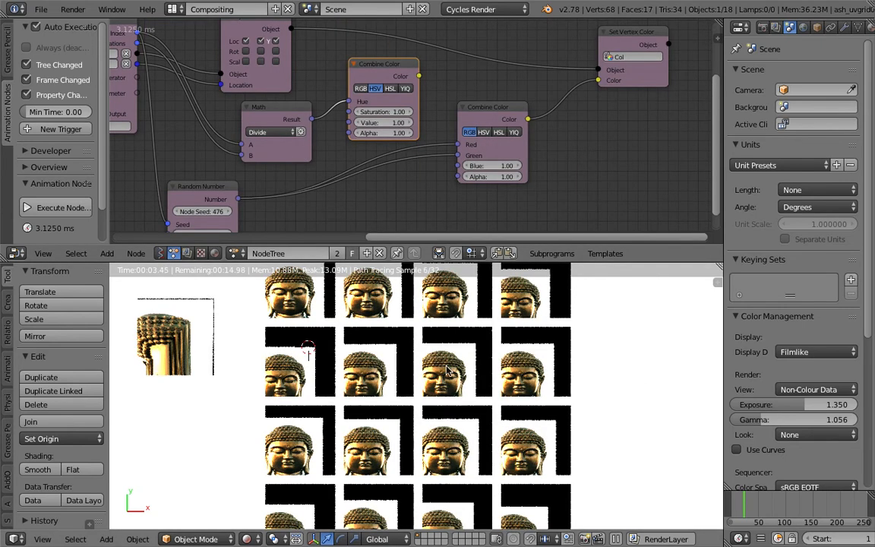
{"action": "middle_click_drag", "start_coordinate": [447, 369], "coordinate": [393, 432]}
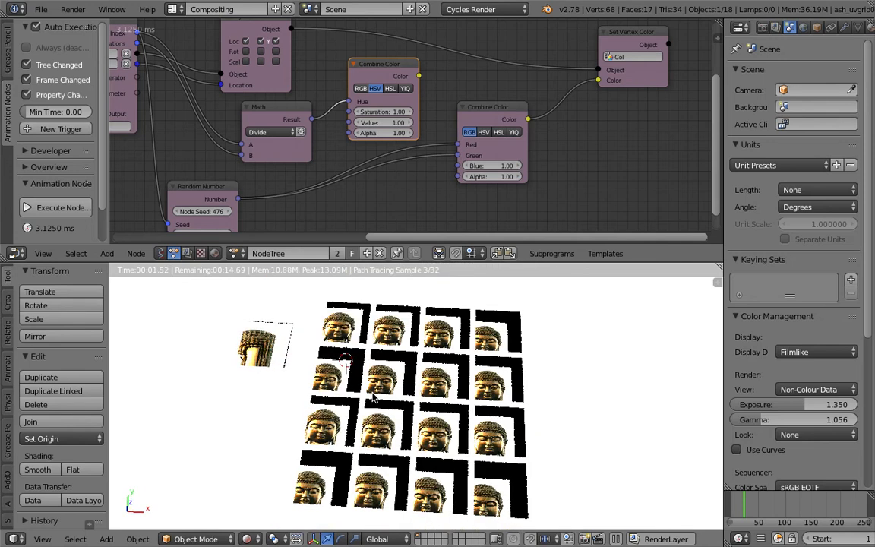
{"action": "middle_click_drag", "start_coordinate": [372, 397], "coordinate": [550, 390]}
{"action": "scroll", "coordinate": [570, 182], "scroll_direction": "down", "scroll_amount": 1}
{"action": "key", "text": "ctrl+s"}
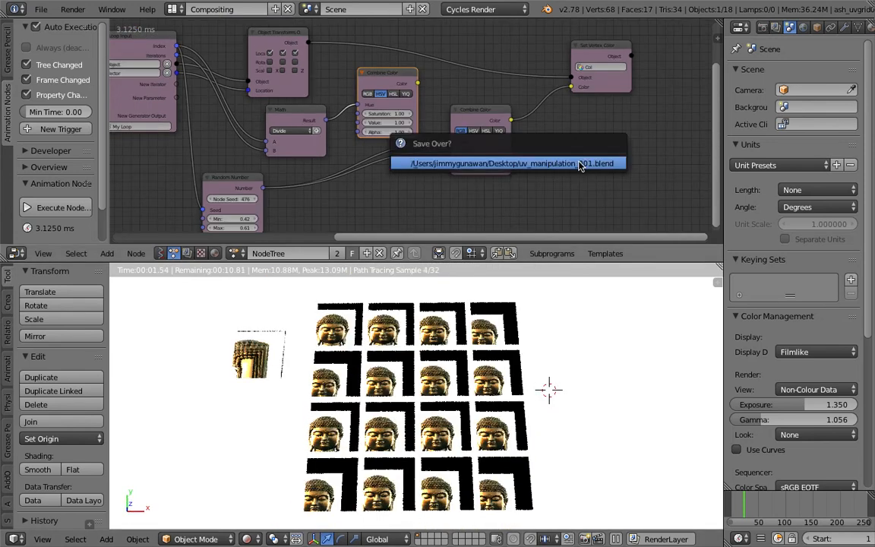
{"action": "left_click", "coordinate": [579, 164]}
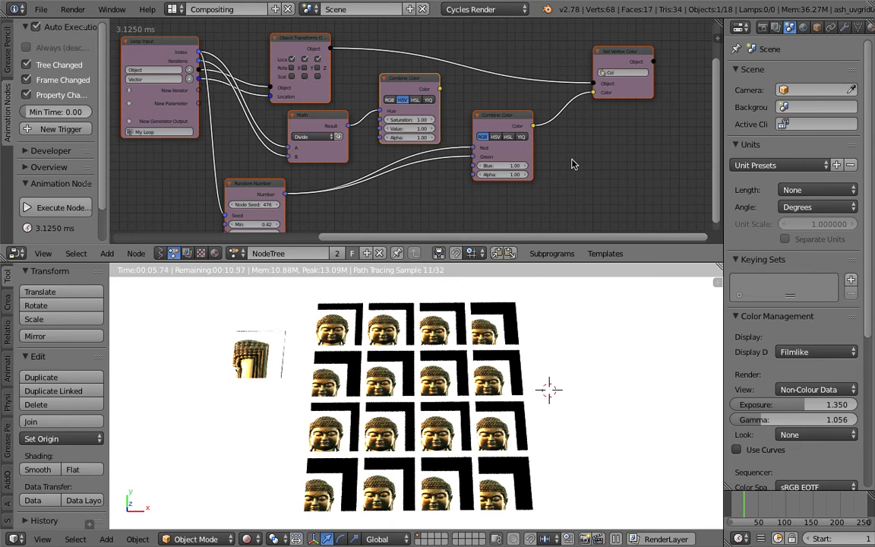
Switch the viewport shading to Solid and undo the deletion of all the Animation Nodes
{"action": "key", "text": "x"}
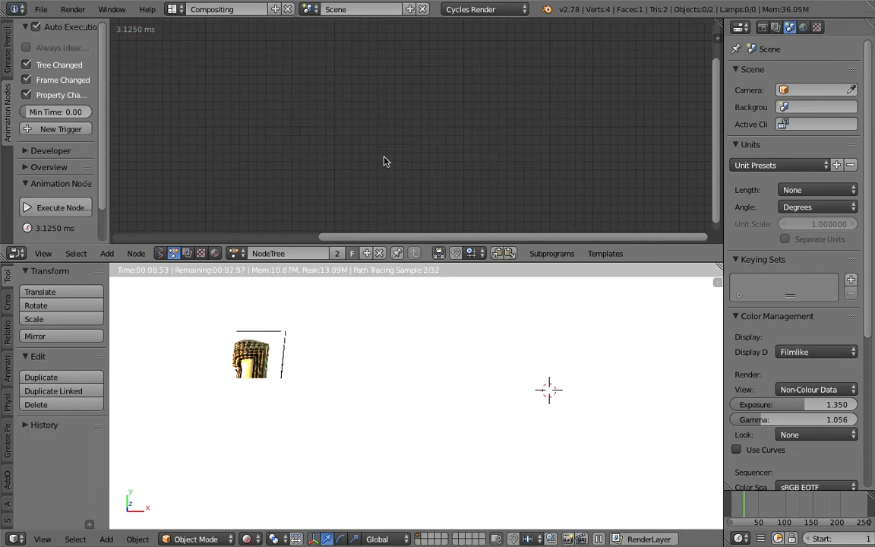
{"action": "left_click", "coordinate": [246, 538]}
{"action": "left_click", "coordinate": [262, 489]}
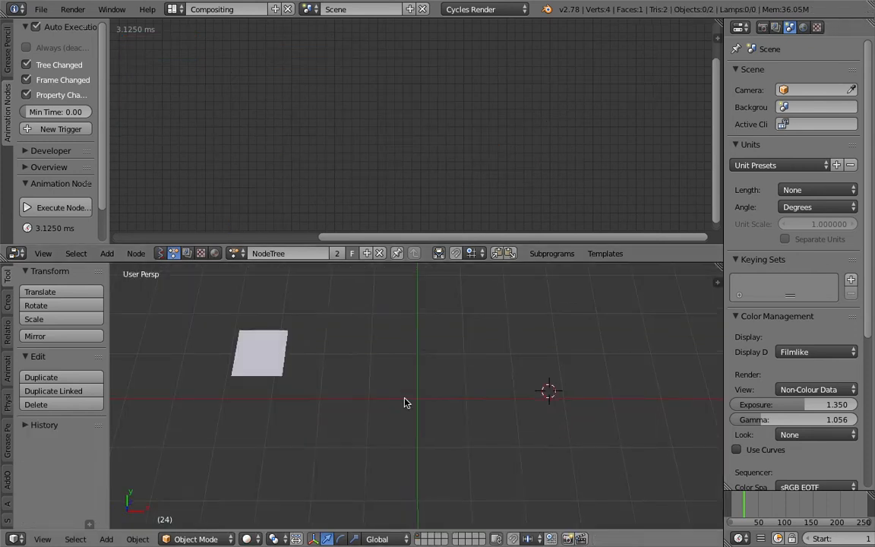
{"action": "key", "text": "ctrl+z"}
{"action": "key", "text": "Home"}
Delete the Set Vertex Color, both Combine Color, Math and Random Number nodes from the Animation Nodes loop
{"action": "right_click", "coordinate": [634, 59]}
{"action": "key", "text": "x"}
{"action": "right_click", "coordinate": [508, 116]}
{"action": "key", "text": "x"}
{"action": "right_click", "coordinate": [385, 98]}
{"action": "key", "text": "x"}
{"action": "right_click", "coordinate": [315, 121]}
{"action": "key", "text": "x"}
{"action": "right_click", "coordinate": [253, 182]}
{"action": "key", "text": "x"}
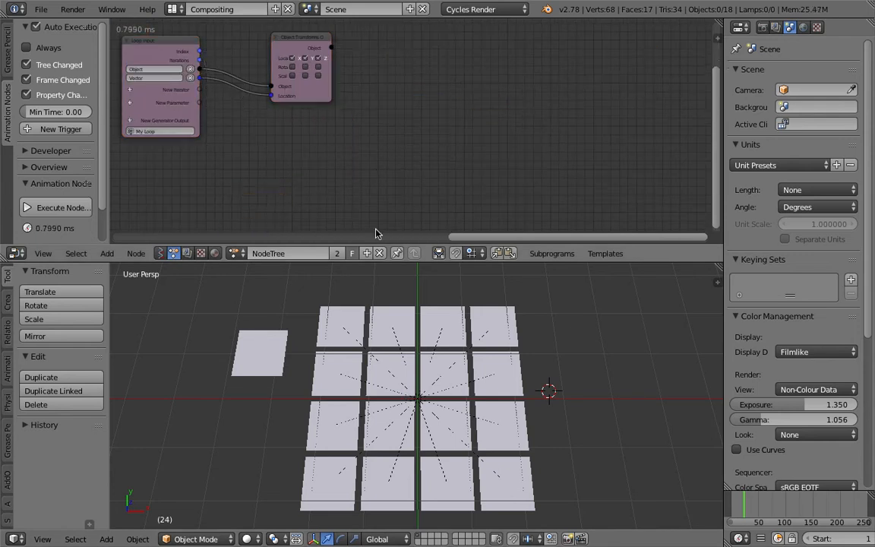
{"action": "key", "text": "Home"}
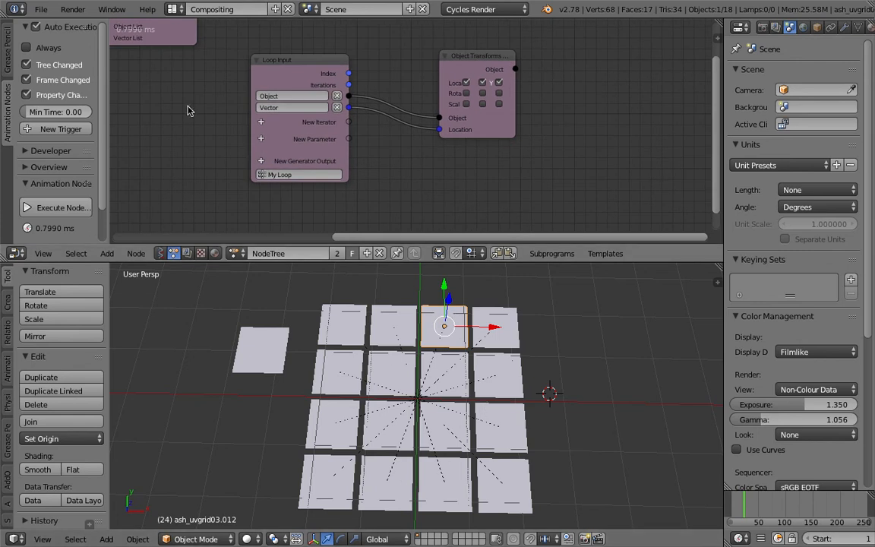
Switch the node editor to Sverchok nodes and create a new node tree
{"action": "left_click", "coordinate": [160, 253]}
{"action": "left_click", "coordinate": [236, 253]}
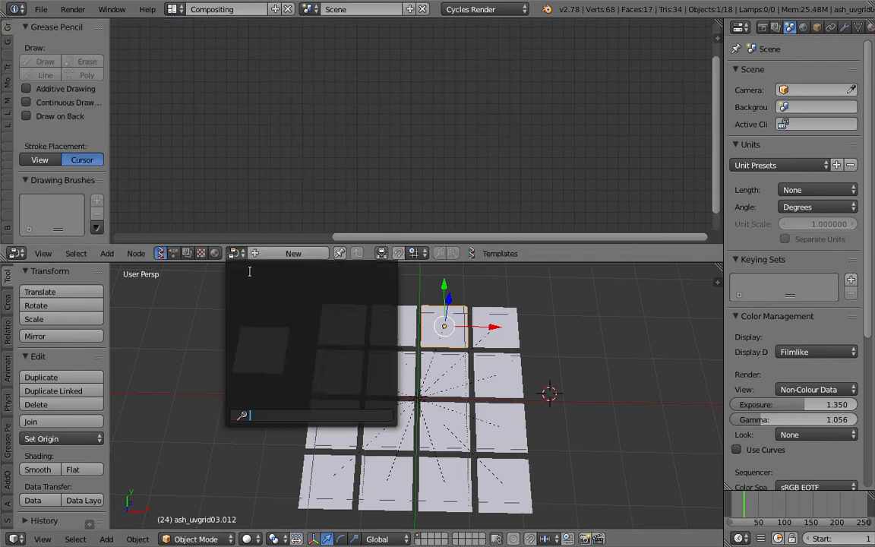
{"action": "left_click", "coordinate": [293, 253]}
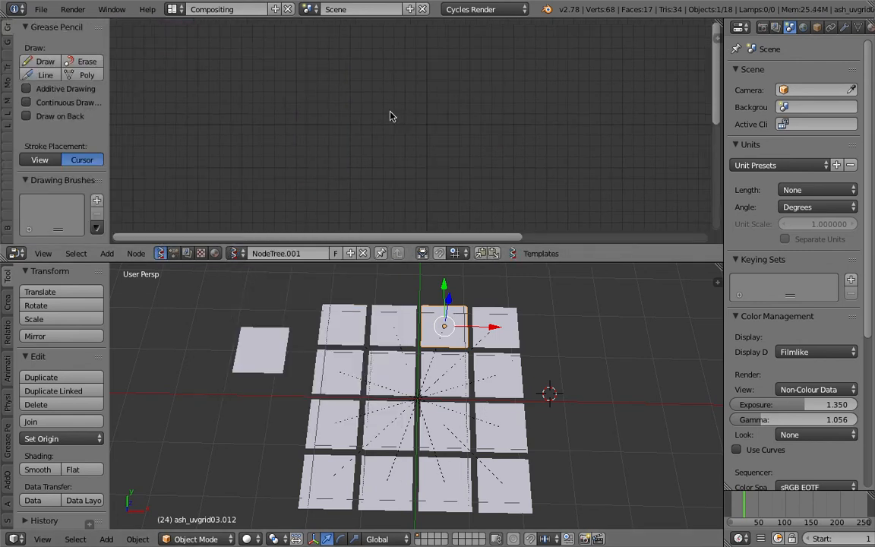
Save the Blender file to the Desktop with Save As
{"action": "left_click", "coordinate": [41, 9]}
{"action": "left_click", "coordinate": [53, 115]}
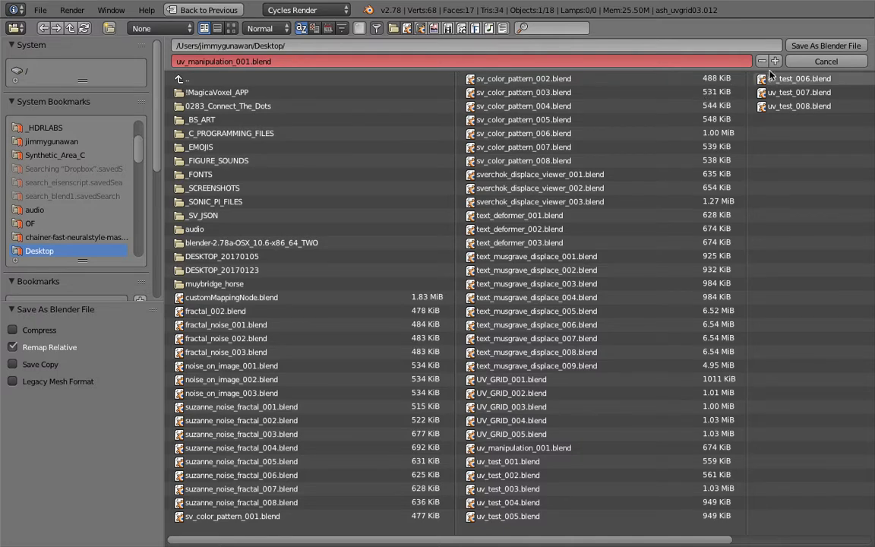
{"action": "key", "text": "Return"}
{"action": "right_click", "coordinate": [400, 324], "text": "shift"}
{"action": "right_click", "coordinate": [448, 323], "text": "shift"}
{"action": "right_click", "coordinate": [494, 327], "text": "shift"}
{"action": "right_click", "coordinate": [500, 376], "text": "shift"}
{"action": "right_click", "coordinate": [386, 376], "text": "shift"}
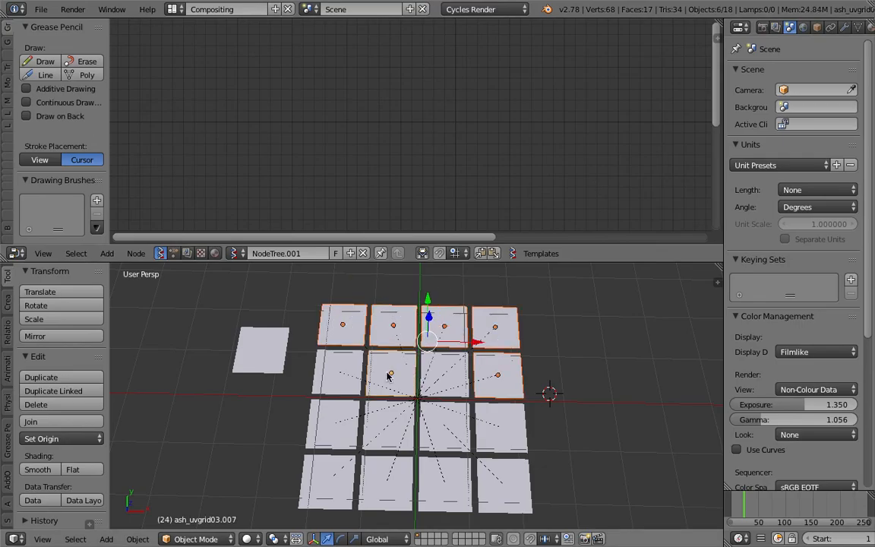
{"action": "right_click", "coordinate": [350, 375]}
{"action": "right_click", "coordinate": [393, 377], "text": "shift"}
Clear the selection and box-select all 16 planes of the grid, leaving out the separate source plane
{"action": "scroll", "coordinate": [411, 368], "scroll_direction": "down", "scroll_amount": 2}
{"action": "key", "text": "a"}
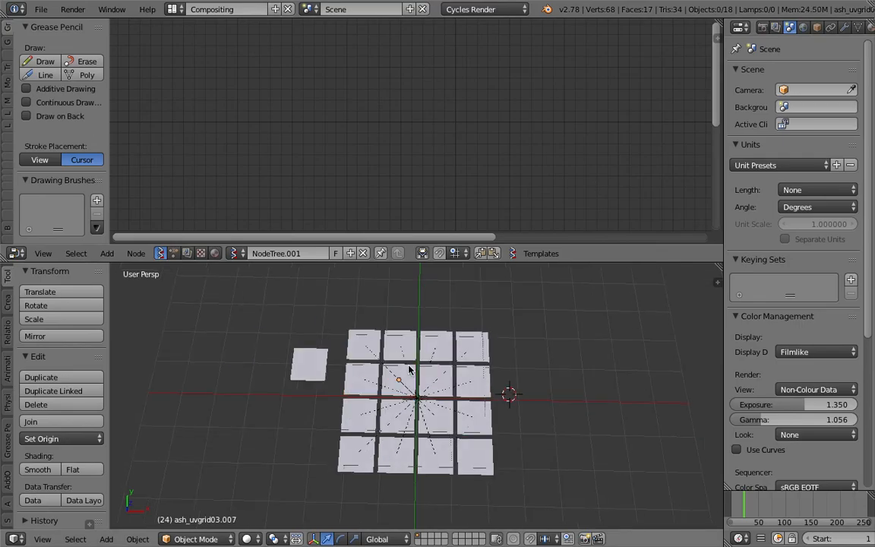
{"action": "key", "text": "b"}
{"action": "left_click_drag", "start_coordinate": [361, 318], "coordinate": [519, 477]}
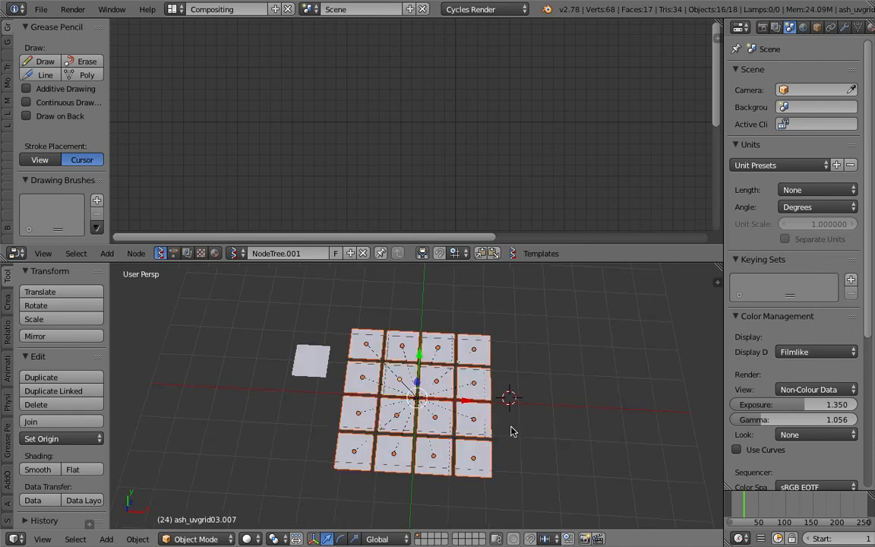
Add an Objects in mk3 node to the Sverchok tree and load the selected planes into it with Get selection
{"action": "key", "text": "shift+a"}
{"action": "key", "text": "shift+a"}
{"action": "left_click", "coordinate": [258, 134]}
{"action": "type", "text": "objts"}
{"action": "key", "text": "BackSpace"}
{"action": "key", "text": "BackSpace"}
{"action": "type", "text": "ts"}
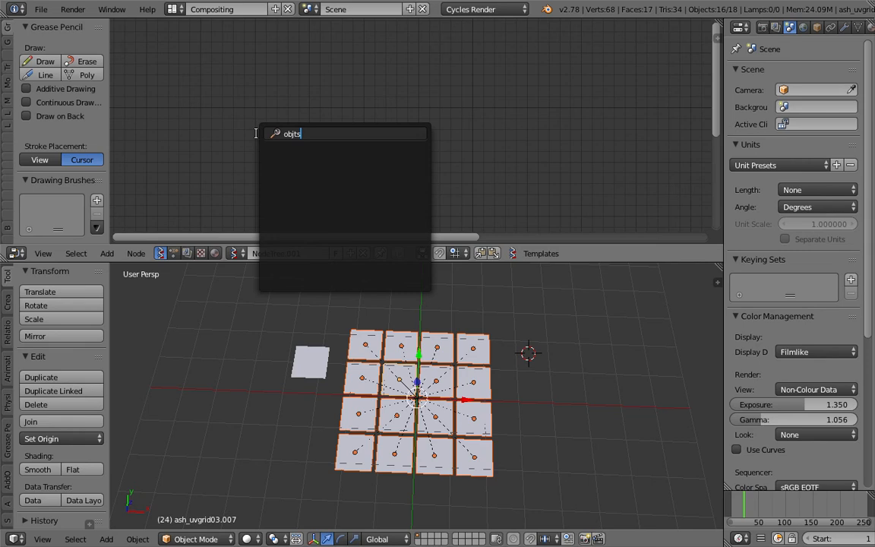
{"action": "key", "text": "BackSpace"}
{"action": "key", "text": "BackSpace"}
{"action": "key", "text": "Down"}
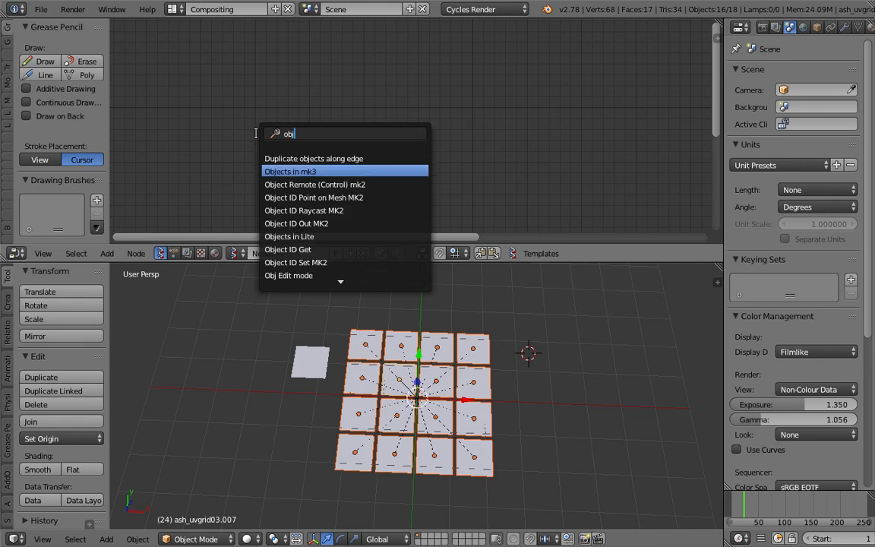
{"action": "key", "text": "Return"}
{"action": "left_click", "coordinate": [209, 79]}
{"action": "left_click", "coordinate": [259, 169]}
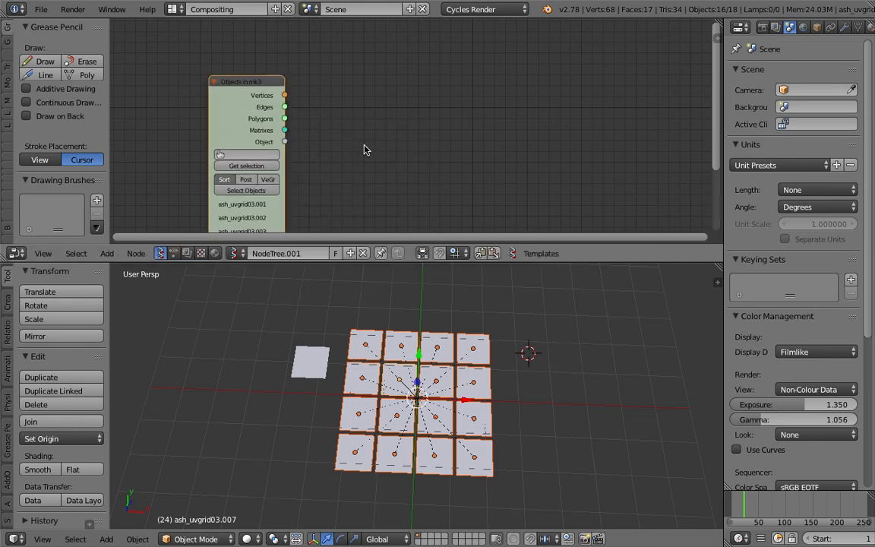
Add a Vertex color new node and link the Object output of Objects in mk3 to its Object input
{"action": "middle_click_drag", "start_coordinate": [396, 135], "coordinate": [372, 126]}
{"action": "key", "text": "shift+a"}
{"action": "left_click", "coordinate": [372, 125]}
{"action": "type", "text": "colo"}
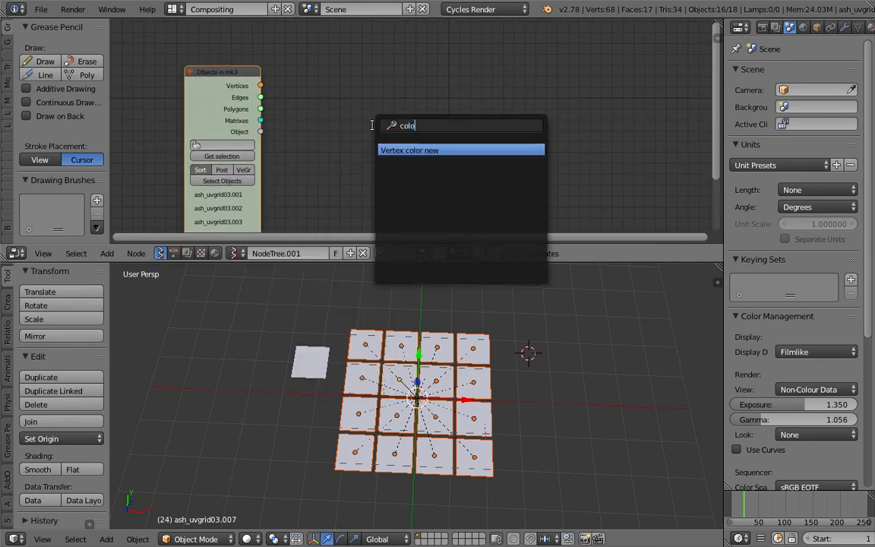
{"action": "key", "text": "Return"}
{"action": "left_click", "coordinate": [419, 88]}
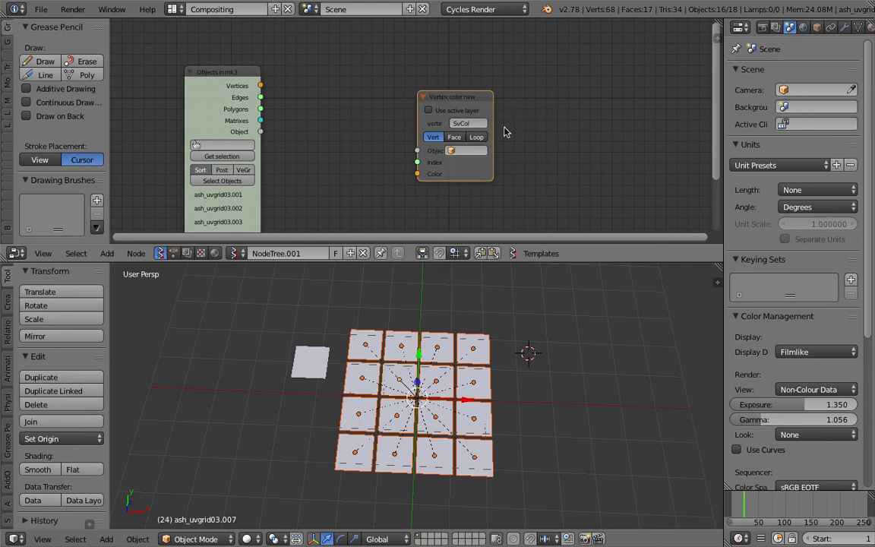
{"action": "left_click_drag", "start_coordinate": [265, 117], "coordinate": [432, 137]}
Add a Random Vector MK2 node and link its Random output to the Color input of Vertex color new
{"action": "left_click_drag", "start_coordinate": [497, 158], "coordinate": [602, 142]}
{"action": "middle_click_drag", "start_coordinate": [441, 160], "coordinate": [392, 145]}
{"action": "key", "text": "shift+a"}
{"action": "left_click", "coordinate": [353, 137]}
{"action": "type", "text": "random co"}
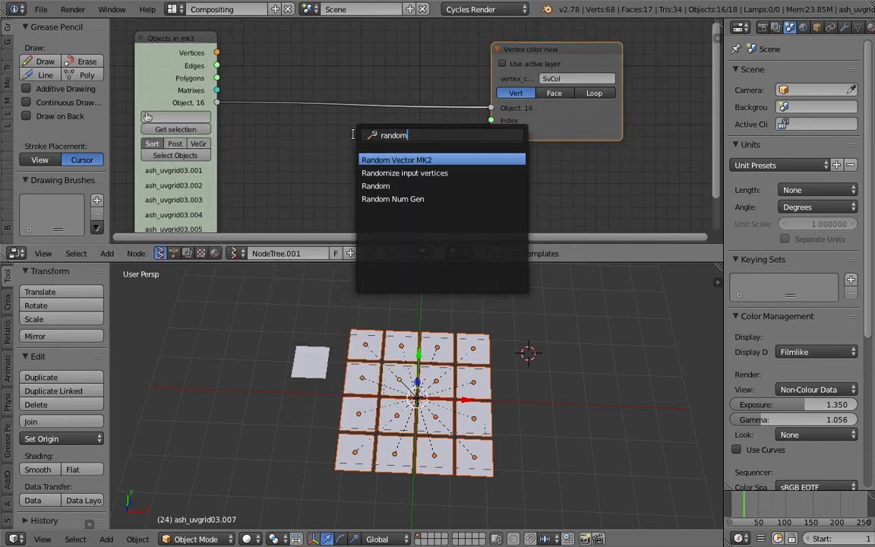
{"action": "key", "text": "BackSpace"}
{"action": "key", "text": "BackSpace"}
{"action": "key", "text": "BackSpace"}
{"action": "type", "text": "ve"}
{"action": "key", "text": "Return"}
{"action": "left_click", "coordinate": [429, 146]}
{"action": "left_click_drag", "start_coordinate": [436, 156], "coordinate": [491, 134]}
Try a Count of 21 on the Random Vector MK2 node, select the grid's lower-right plane, and set Count to 4
{"action": "left_click_drag", "start_coordinate": [408, 168], "coordinate": [424, 168]}
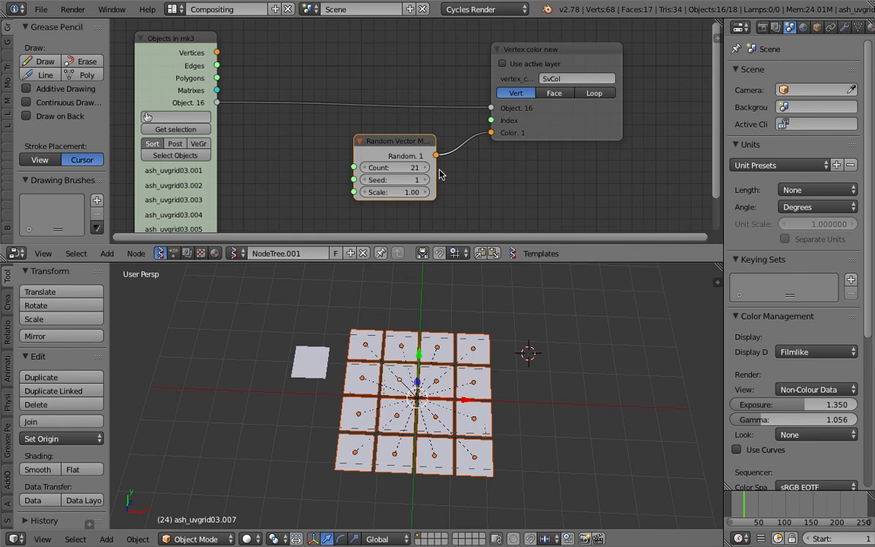
{"action": "middle_click_drag", "start_coordinate": [434, 319], "coordinate": [448, 452]}
{"action": "scroll", "coordinate": [435, 377], "scroll_direction": "up", "scroll_amount": 2}
{"action": "right_click", "coordinate": [509, 476]}
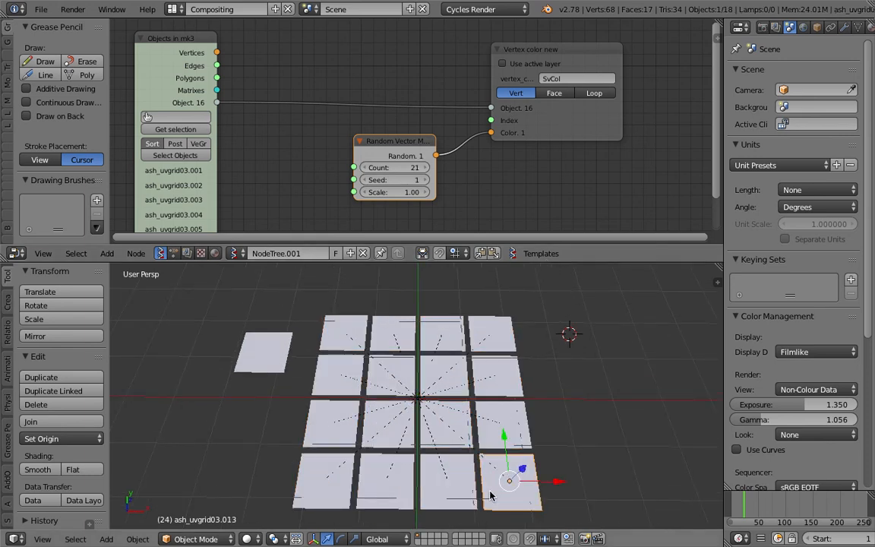
{"action": "left_click", "coordinate": [402, 169]}
{"action": "type", "text": "4"}
{"action": "left_click", "coordinate": [471, 185]}
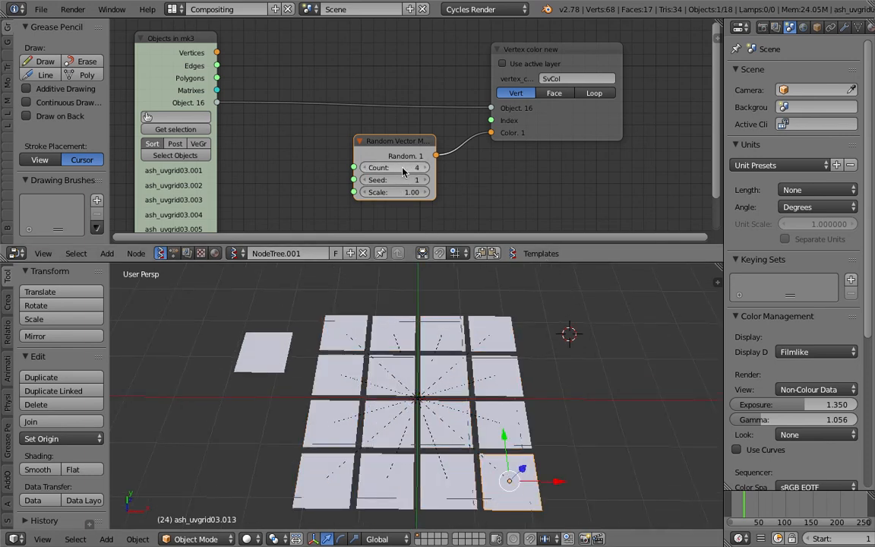
{"action": "scroll", "coordinate": [398, 168], "scroll_direction": "up", "scroll_amount": 1}
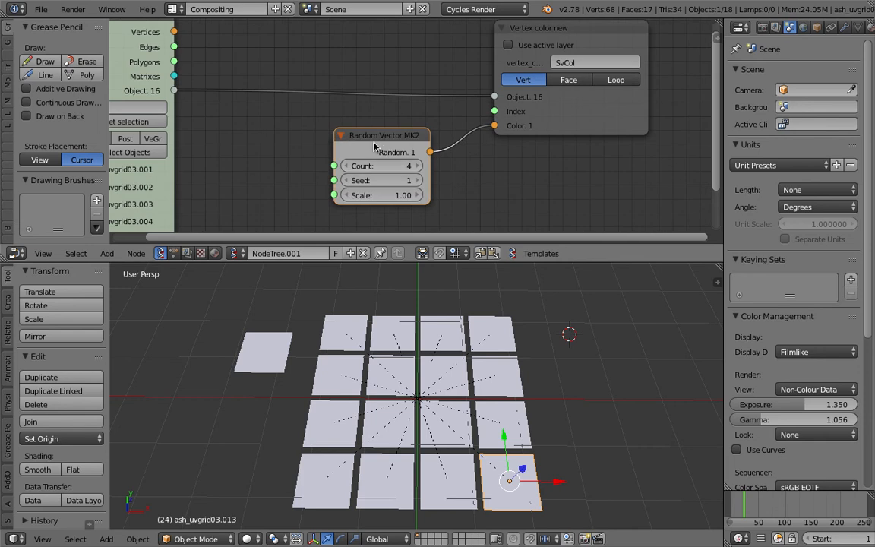
{"action": "middle_click_drag", "start_coordinate": [491, 140], "coordinate": [446, 137]}
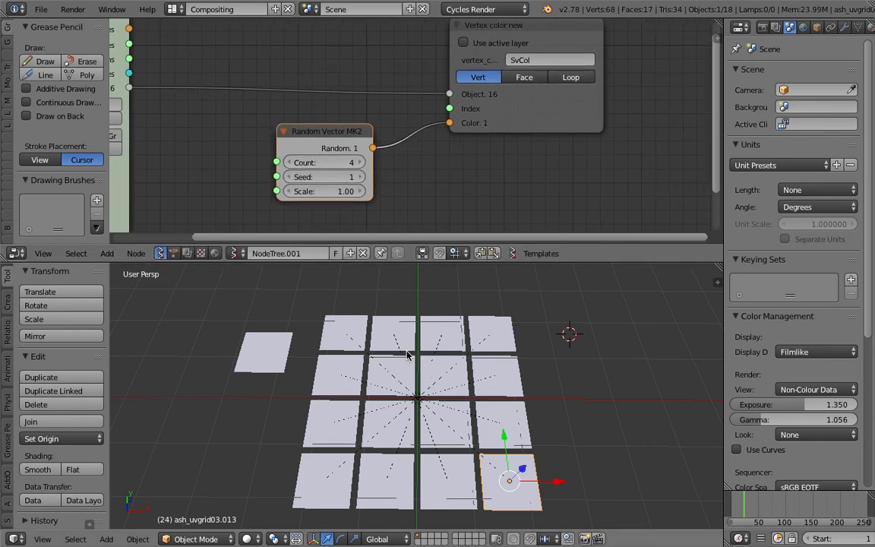
{"action": "middle_click_drag", "start_coordinate": [415, 398], "coordinate": [420, 405]}
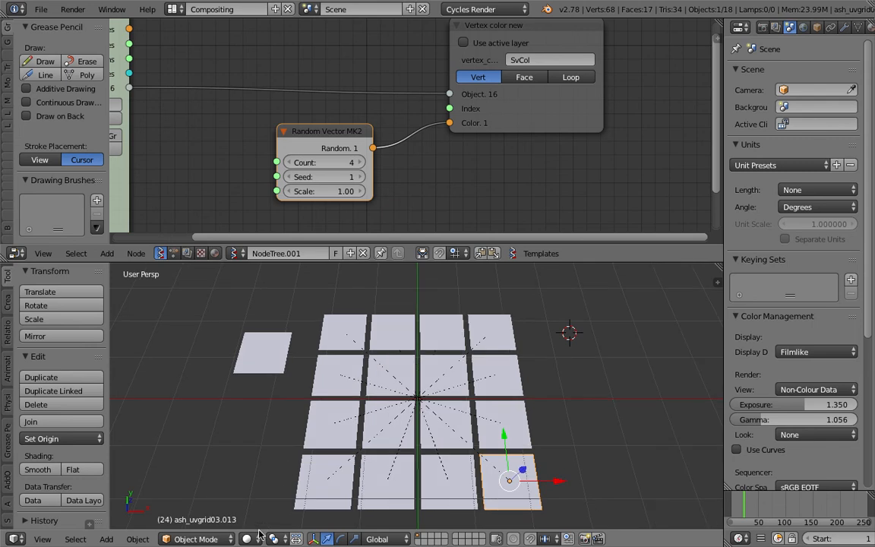
{"action": "middle_click_drag", "start_coordinate": [525, 135], "coordinate": [527, 150]}
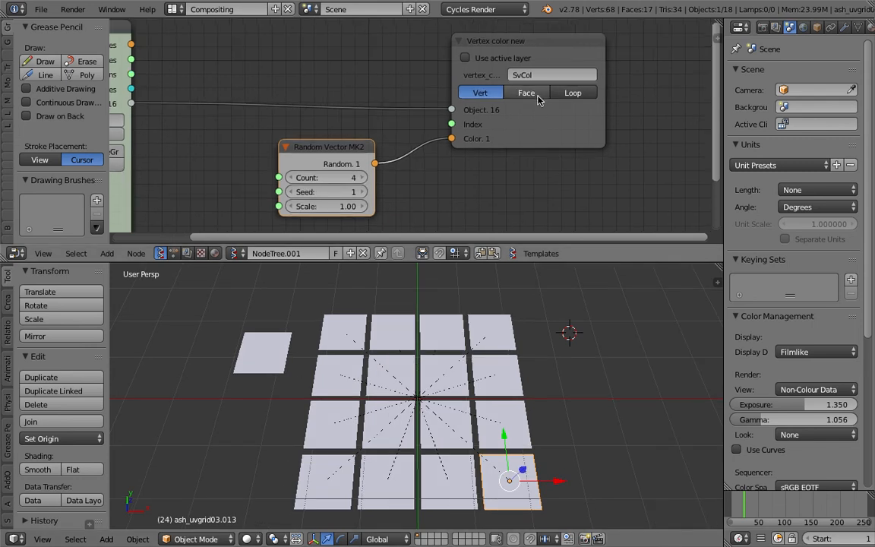
Switch the node editor to the ash_uvgrid03 material's shader nodes and set the Attribute node's Name to SvCol
{"action": "scroll", "coordinate": [448, 96], "scroll_direction": "up", "scroll_amount": 3}
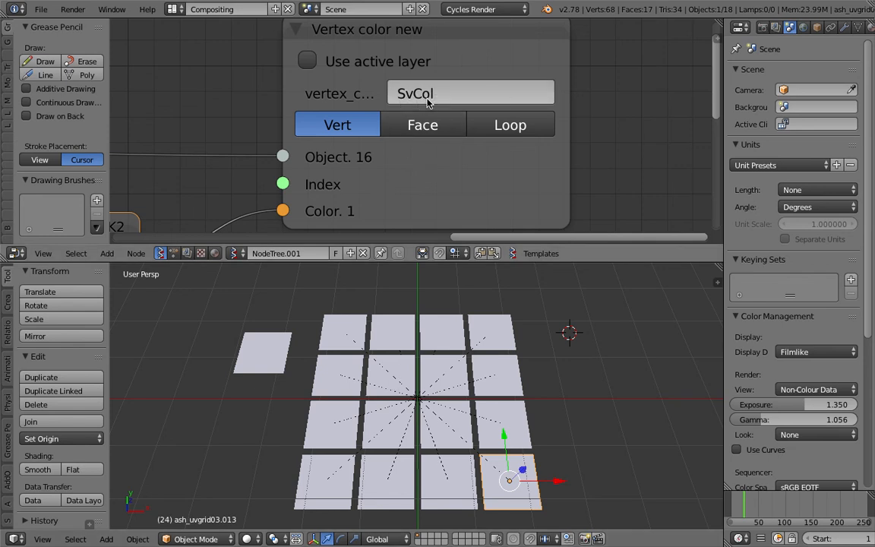
{"action": "scroll", "coordinate": [197, 141], "scroll_direction": "down", "scroll_amount": 2}
{"action": "middle_click_drag", "start_coordinate": [195, 142], "coordinate": [278, 119]}
{"action": "left_click", "coordinate": [212, 255]}
{"action": "middle_click_drag", "start_coordinate": [152, 167], "coordinate": [410, 142]}
{"action": "middle_click_drag", "start_coordinate": [193, 137], "coordinate": [418, 142]}
{"action": "middle_click_drag", "start_coordinate": [223, 139], "coordinate": [274, 203]}
{"action": "left_click", "coordinate": [368, 170]}
{"action": "type", "text": "Sv"}
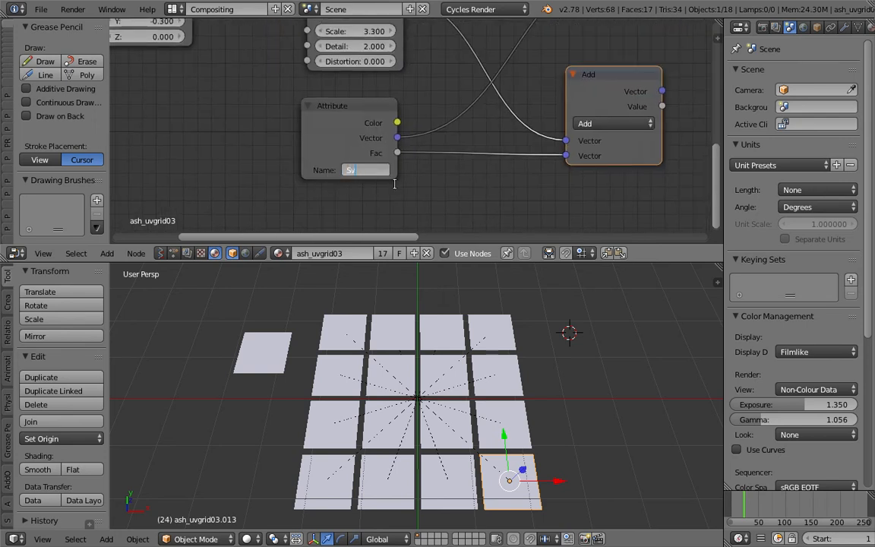
{"action": "key", "text": "ctrl+s"}
{"action": "left_click", "coordinate": [398, 188]}
Move the lower Add node and the Noise Texture node slightly upward in the material's node tree
{"action": "scroll", "coordinate": [456, 136], "scroll_direction": "down", "scroll_amount": 4}
{"action": "middle_click_drag", "start_coordinate": [486, 109], "coordinate": [424, 164]}
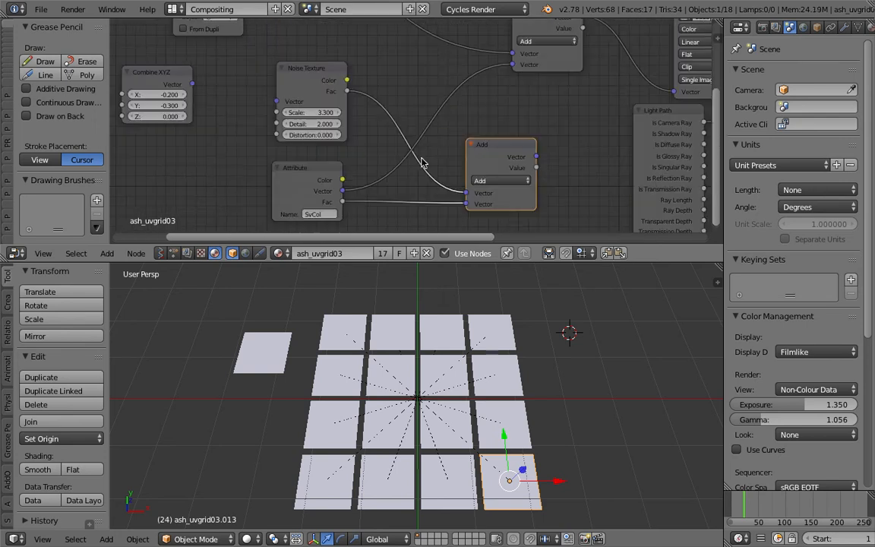
{"action": "scroll", "coordinate": [425, 162], "scroll_direction": "down", "scroll_amount": 3}
{"action": "mouse_move", "coordinate": [479, 156]}
{"action": "left_mouse_down"}
{"action": "mouse_move", "coordinate": [486, 144]}
{"action": "mouse_move", "coordinate": [468, 145]}
{"action": "left_mouse_up"}
{"action": "scroll", "coordinate": [468, 137], "scroll_direction": "down", "scroll_amount": 1}
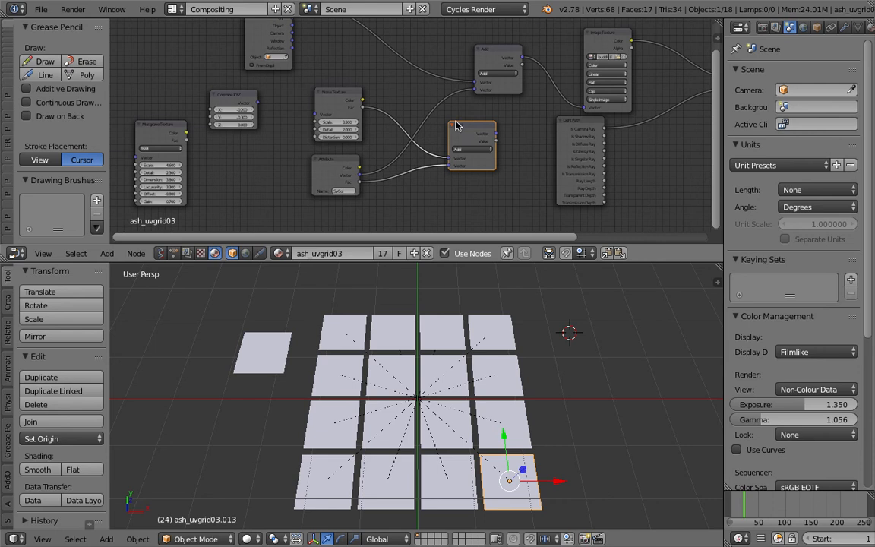
{"action": "left_click_drag", "start_coordinate": [346, 99], "coordinate": [344, 88]}
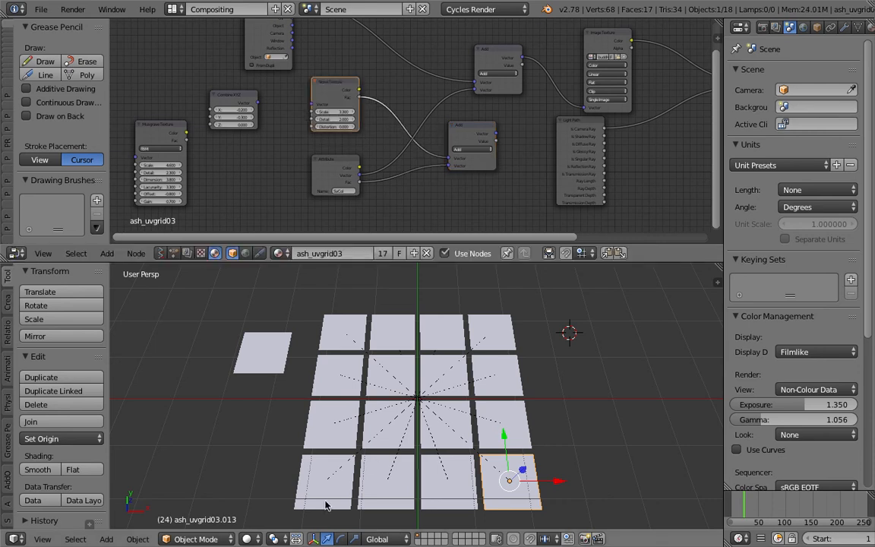
Show the 3D viewport in Rendered shading and view the grid of planes more squarely from above
{"action": "left_click", "coordinate": [248, 539]}
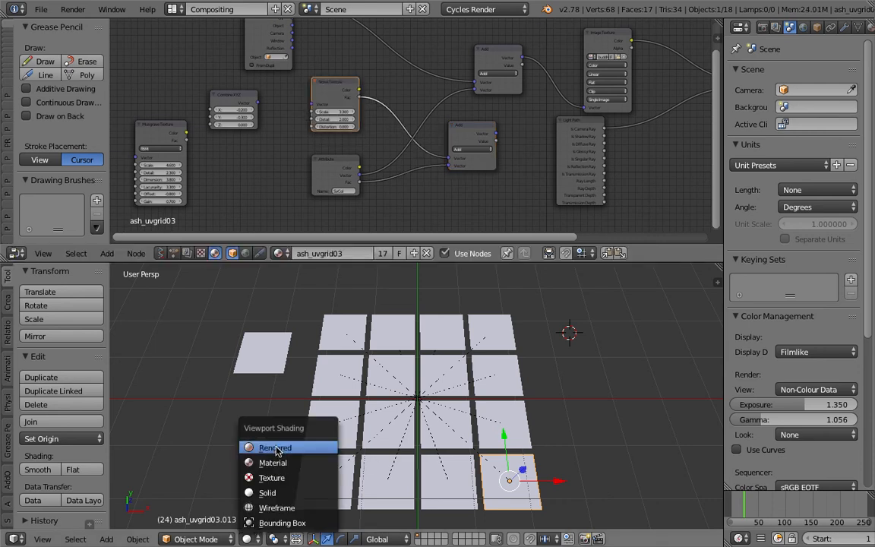
{"action": "left_click", "coordinate": [275, 448]}
{"action": "middle_click_drag", "start_coordinate": [363, 426], "coordinate": [432, 369]}
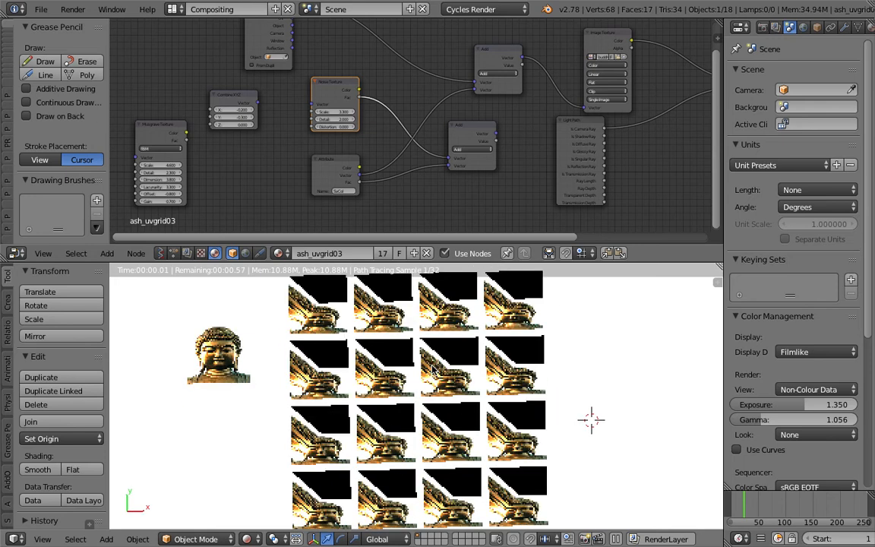
Switch the node editor to the Sverchok tree NodeTree.001 and set the Random Vector MK2 node's Seed to 46
{"action": "left_click", "coordinate": [160, 253]}
{"action": "left_click", "coordinate": [234, 253]}
{"action": "left_click", "coordinate": [266, 278]}
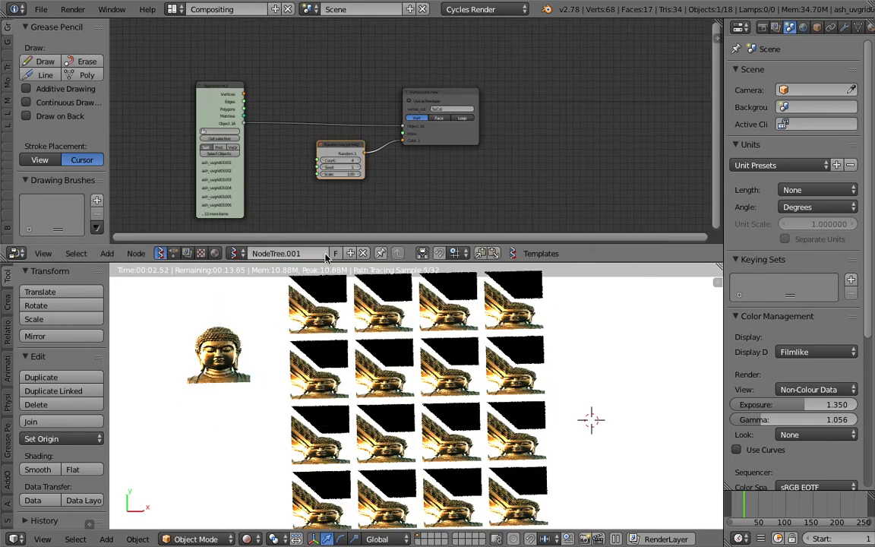
{"action": "scroll", "coordinate": [361, 206], "scroll_direction": "up", "scroll_amount": 4}
{"action": "left_click_drag", "start_coordinate": [343, 157], "coordinate": [418, 158]}
{"action": "scroll", "coordinate": [389, 268], "scroll_direction": "up", "scroll_amount": 1}
{"action": "middle_click_drag", "start_coordinate": [448, 163], "coordinate": [449, 142]}
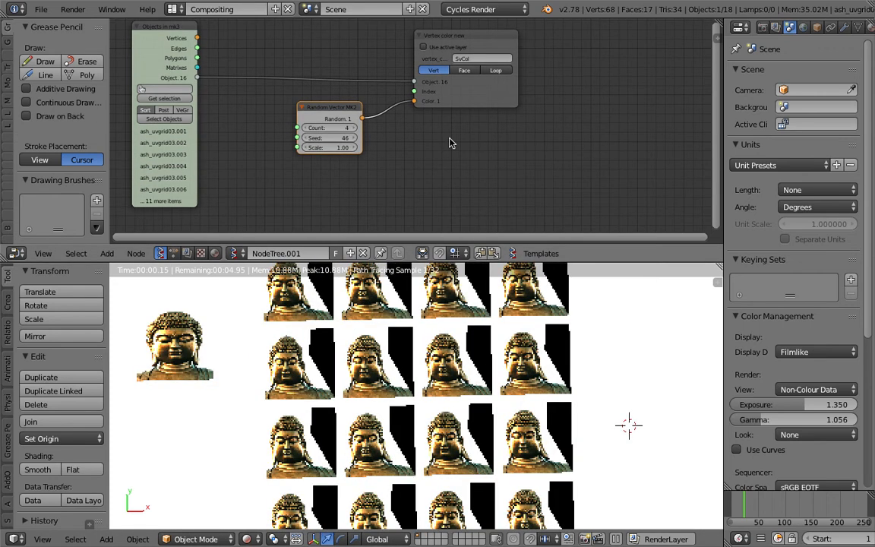
Spread out the Vertex color new and Random Vector MK2 nodes, and add a Range Int node linked to the Seed input
{"action": "left_click_drag", "start_coordinate": [464, 94], "coordinate": [591, 84]}
{"action": "left_click_drag", "start_coordinate": [328, 117], "coordinate": [424, 119]}
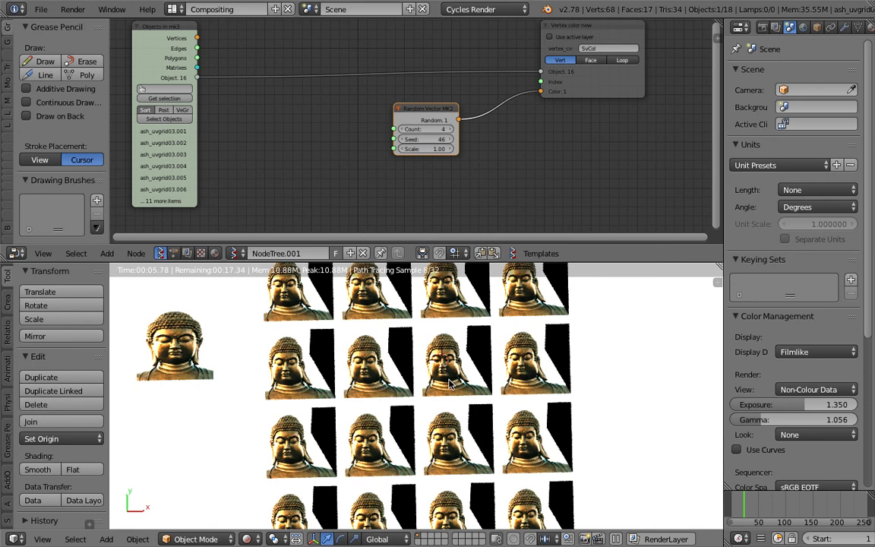
{"action": "middle_click_drag", "start_coordinate": [331, 138], "coordinate": [354, 136]}
{"action": "key", "text": "shift+a"}
{"action": "left_click", "coordinate": [326, 135]}
{"action": "type", "text": "range i"}
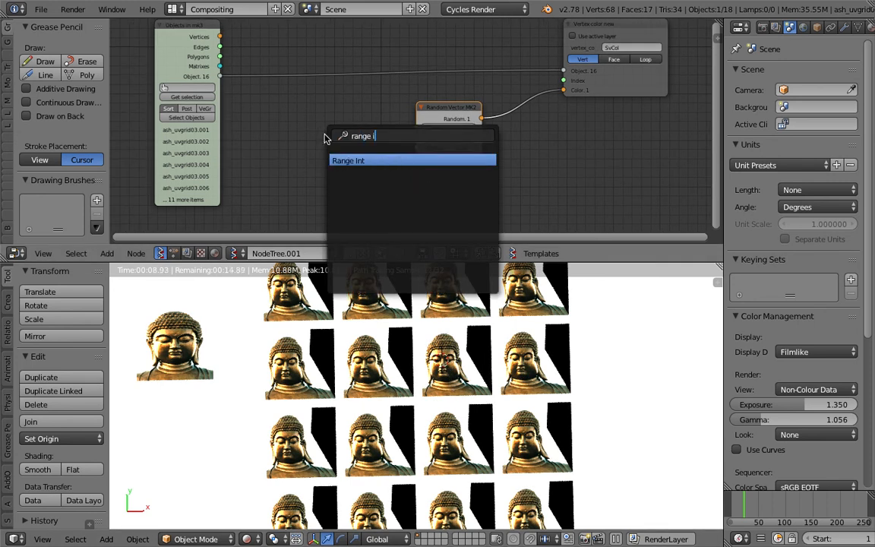
{"action": "key", "text": "Return"}
{"action": "left_click_drag", "start_coordinate": [388, 152], "coordinate": [416, 138]}
Put the Range Int node in Count mode with a count of 16
{"action": "left_click", "coordinate": [370, 163]}
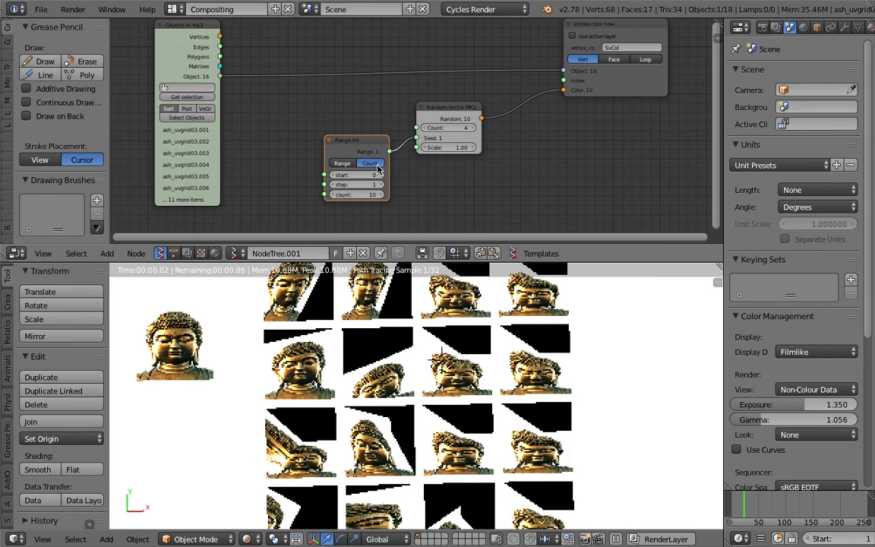
{"action": "left_click_drag", "start_coordinate": [376, 194], "coordinate": [400, 199]}
{"action": "type", "text": "16"}
{"action": "key", "text": "Return"}
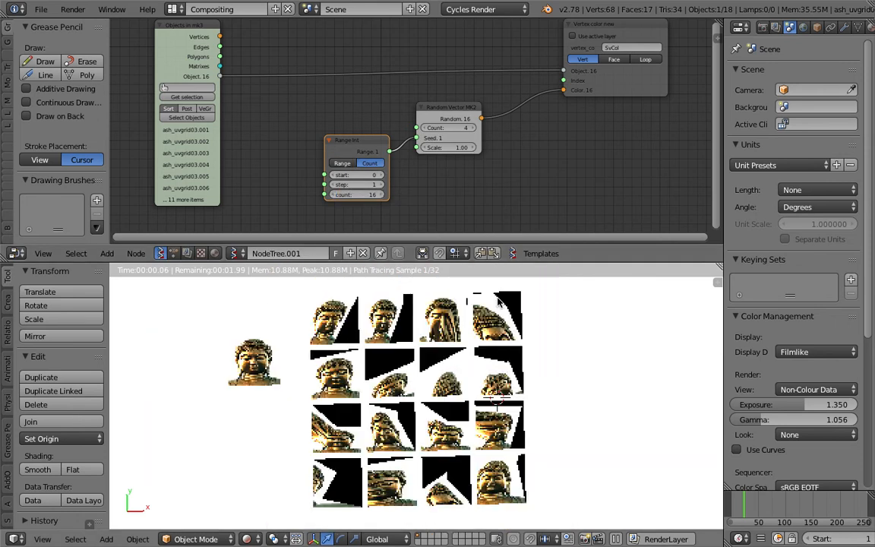
Try start values of 37 and 83 on the Range Int node and enlarge the 3D viewport
{"action": "left_click_drag", "start_coordinate": [343, 176], "coordinate": [438, 140]}
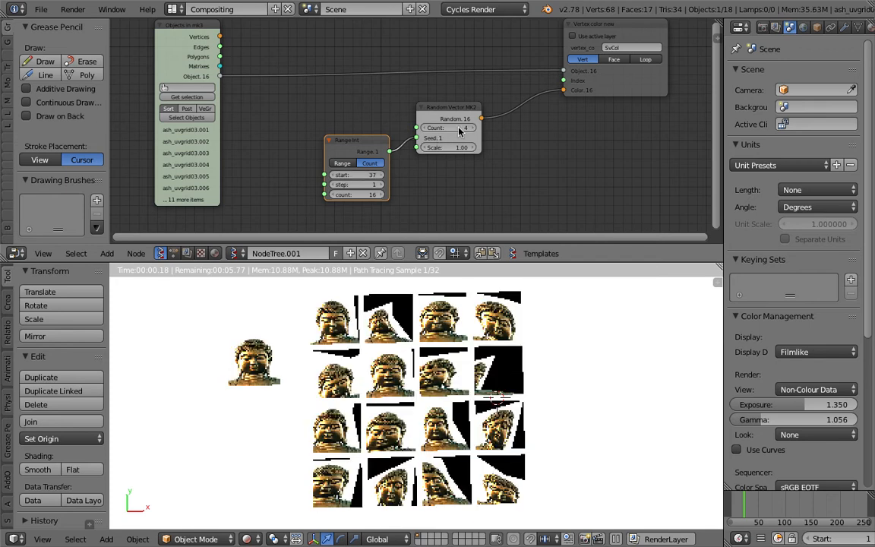
{"action": "left_click_drag", "start_coordinate": [351, 175], "coordinate": [581, 388]}
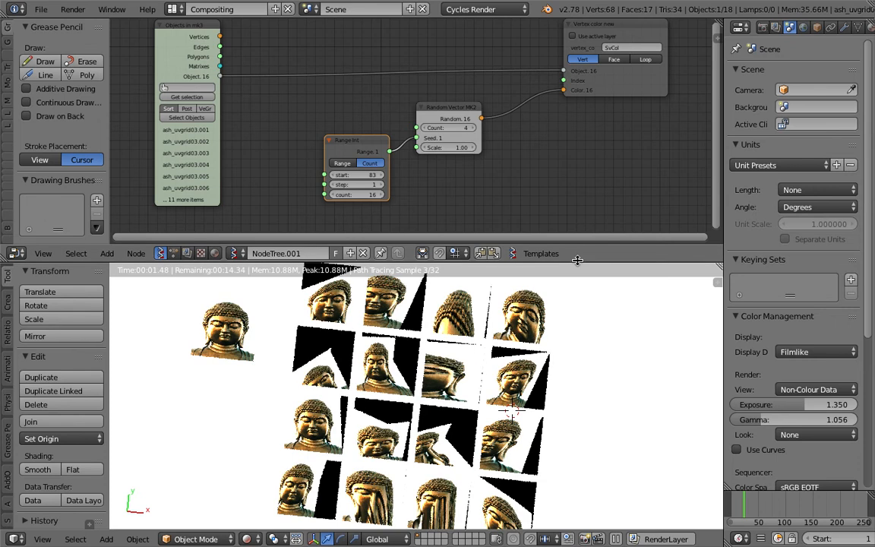
{"action": "left_click_drag", "start_coordinate": [576, 261], "coordinate": [577, 156]}
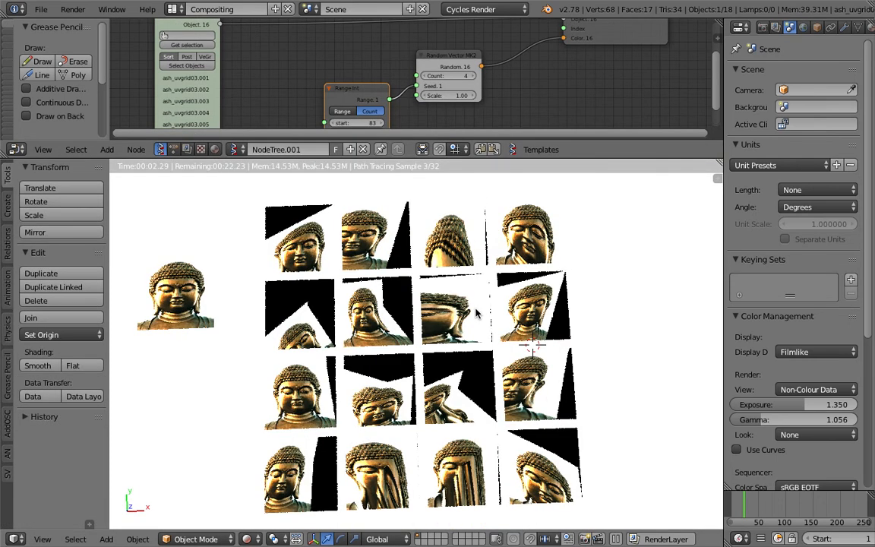
Set the Range Int node's start to 139 and step to 54, and save the file over the existing one
{"action": "scroll", "coordinate": [478, 83], "scroll_direction": "down", "scroll_amount": 2}
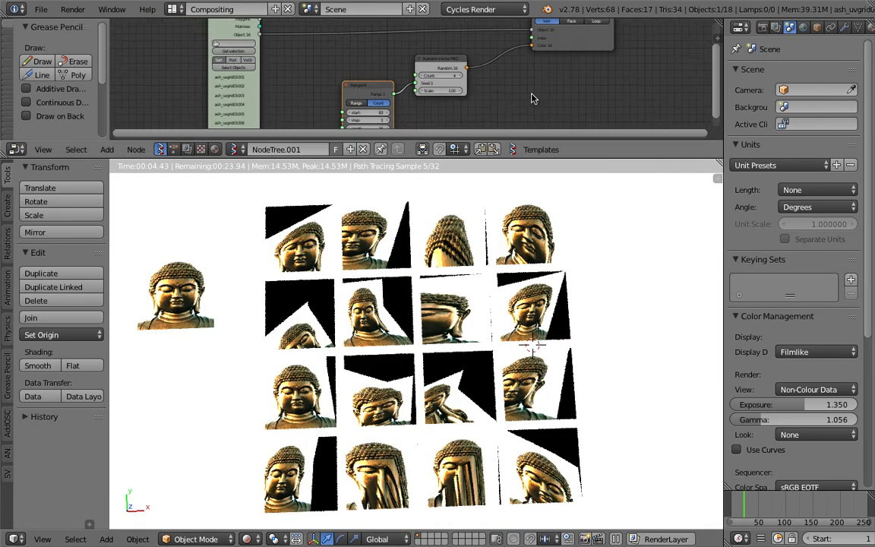
{"action": "middle_click_drag", "start_coordinate": [425, 111], "coordinate": [319, 110]}
{"action": "scroll", "coordinate": [318, 109], "scroll_direction": "up", "scroll_amount": 1}
{"action": "left_click_drag", "start_coordinate": [314, 114], "coordinate": [355, 106]}
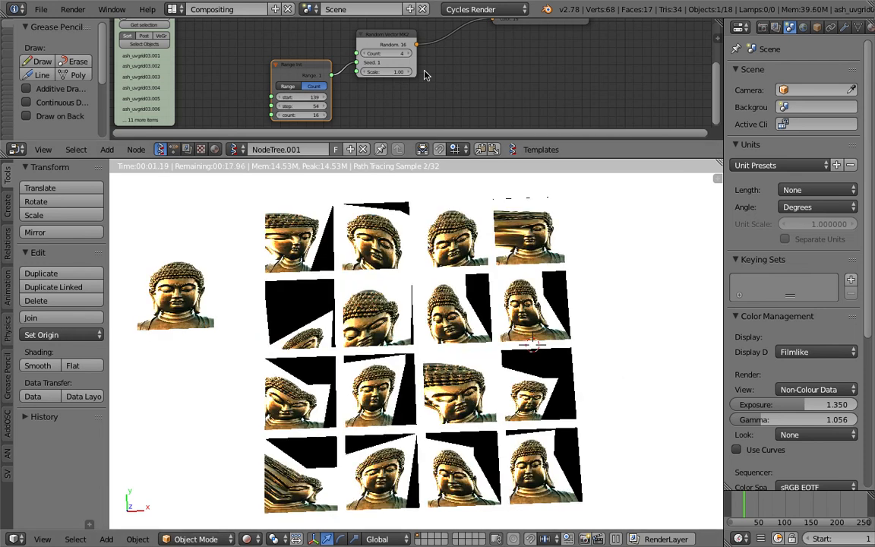
{"action": "key", "text": "ctrl+s"}
{"action": "left_click", "coordinate": [497, 318]}
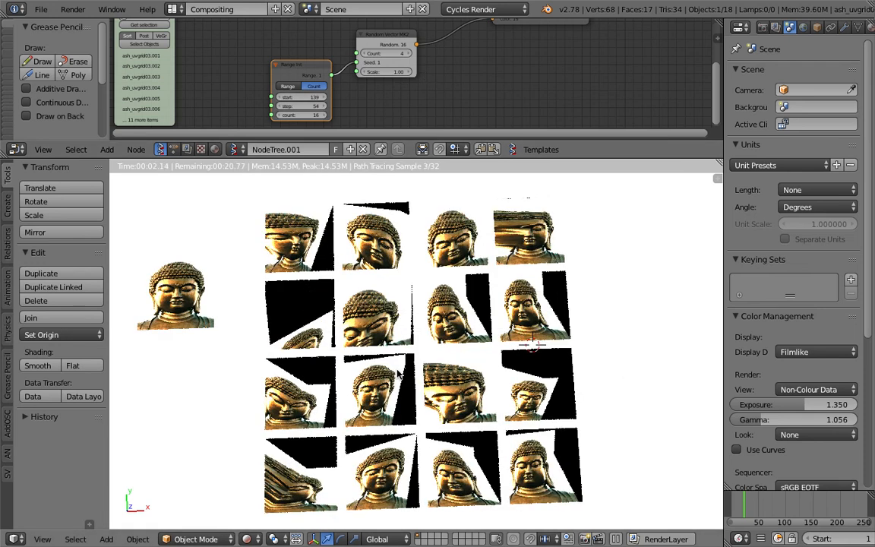
In the ash_uvgrid03 material's shader nodes, set the Image Texture node's extension to Repeat and save the file
{"action": "left_click", "coordinate": [214, 149]}
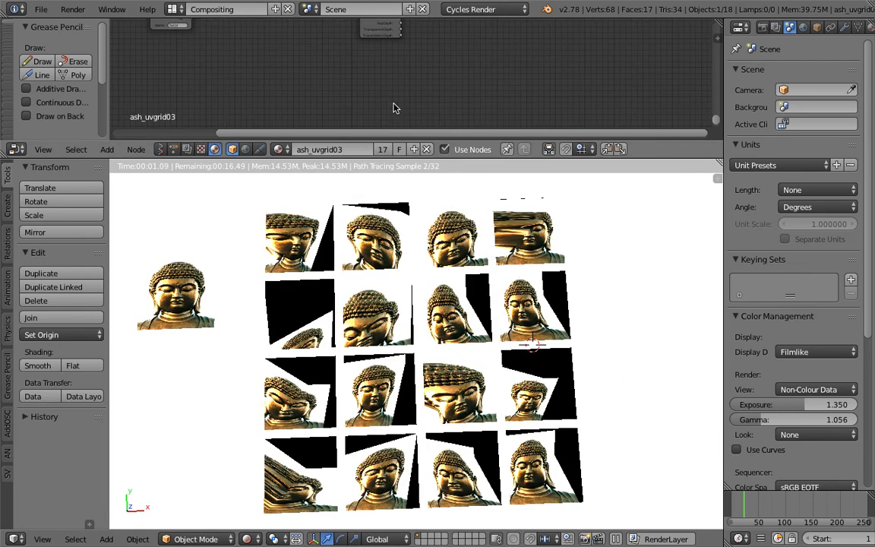
{"action": "key", "text": "Home"}
{"action": "scroll", "coordinate": [437, 55], "scroll_direction": "up", "scroll_amount": 8}
{"action": "middle_click_drag", "start_coordinate": [412, 60], "coordinate": [405, 89]}
{"action": "scroll", "coordinate": [405, 90], "scroll_direction": "up", "scroll_amount": 3}
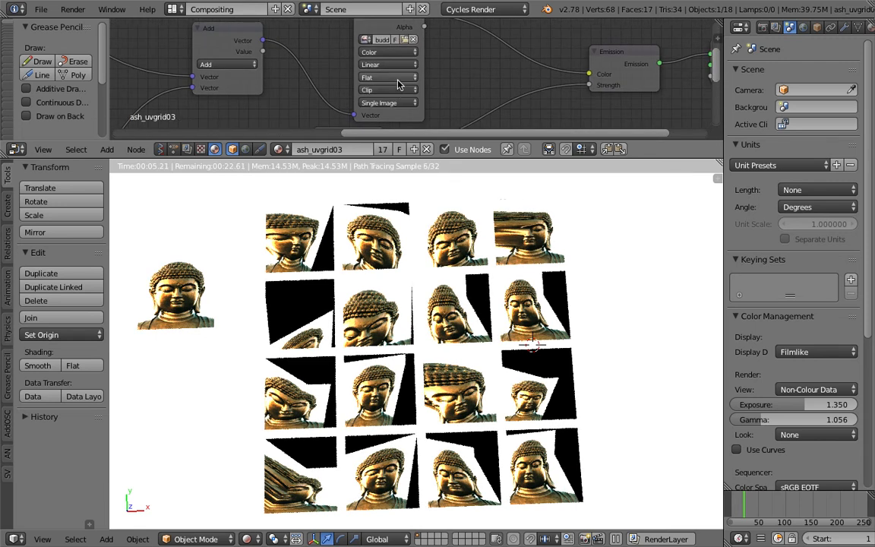
{"action": "left_click", "coordinate": [397, 79]}
{"action": "left_click", "coordinate": [397, 89]}
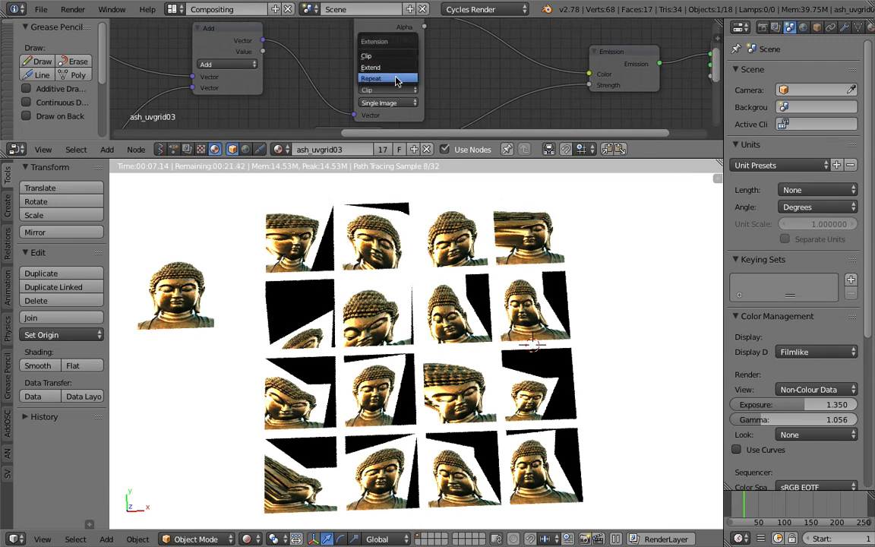
{"action": "left_click", "coordinate": [371, 78]}
{"action": "middle_click_drag", "start_coordinate": [371, 84], "coordinate": [370, 49]}
{"action": "key", "text": "ctrl+s"}
{"action": "left_click", "coordinate": [410, 331]}
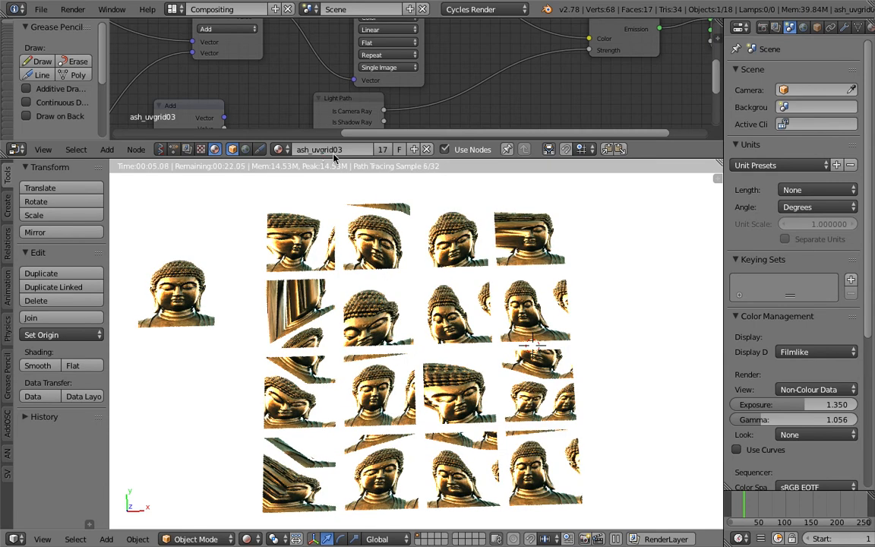
Enlarge the node editor and move the Light Path node closer to the Emission node, just below it
{"action": "left_click_drag", "start_coordinate": [332, 158], "coordinate": [334, 191]}
{"action": "left_click_drag", "start_coordinate": [334, 257], "coordinate": [357, 290]}
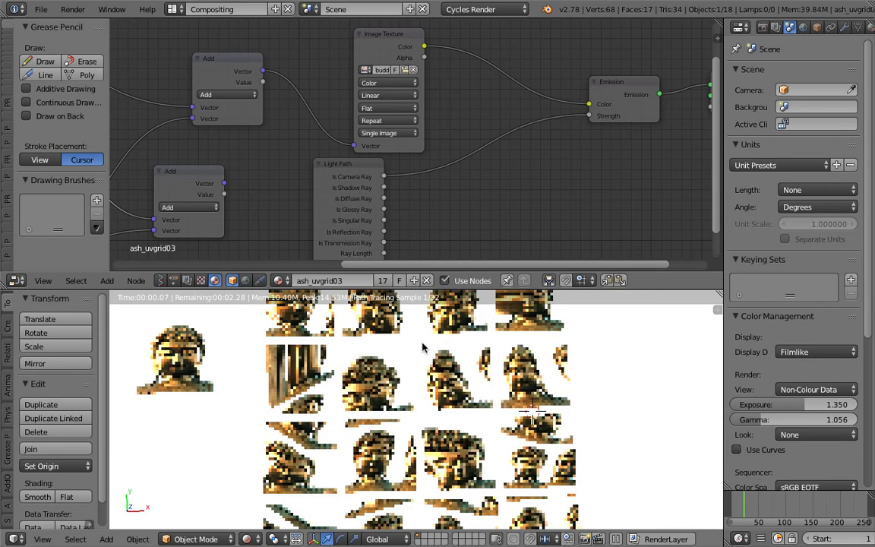
{"action": "middle_click_drag", "start_coordinate": [314, 140], "coordinate": [375, 120]}
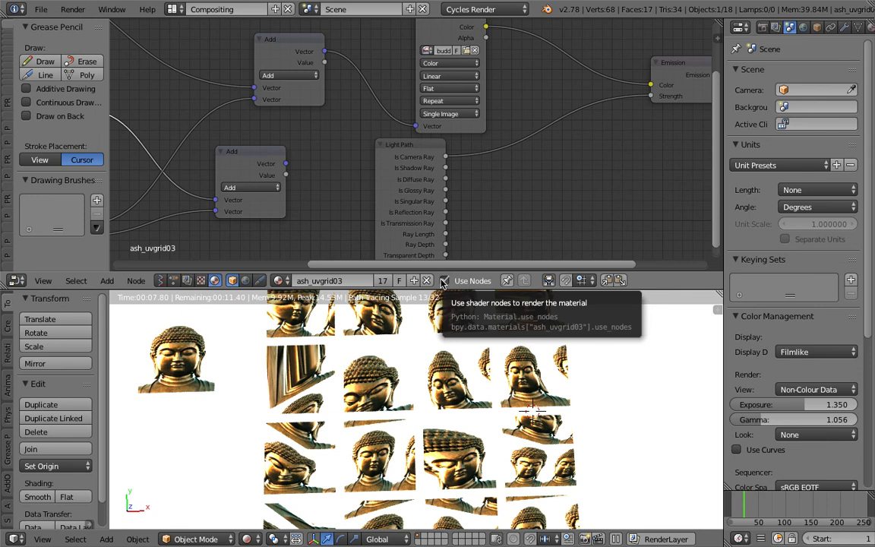
{"action": "left_click_drag", "start_coordinate": [422, 172], "coordinate": [488, 111]}
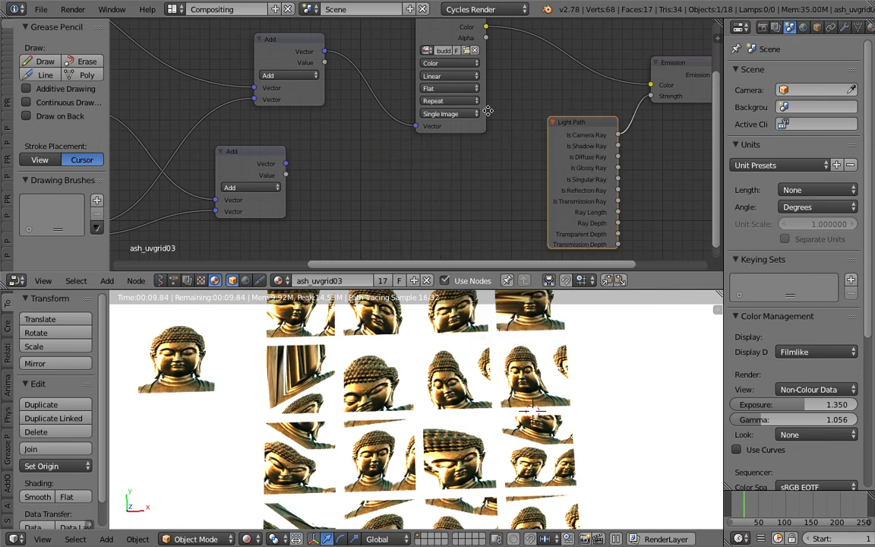
{"action": "middle_click_drag", "start_coordinate": [488, 111], "coordinate": [470, 120]}
{"action": "left_click_drag", "start_coordinate": [533, 141], "coordinate": [555, 140]}
{"action": "middle_click_drag", "start_coordinate": [446, 72], "coordinate": [440, 105]}
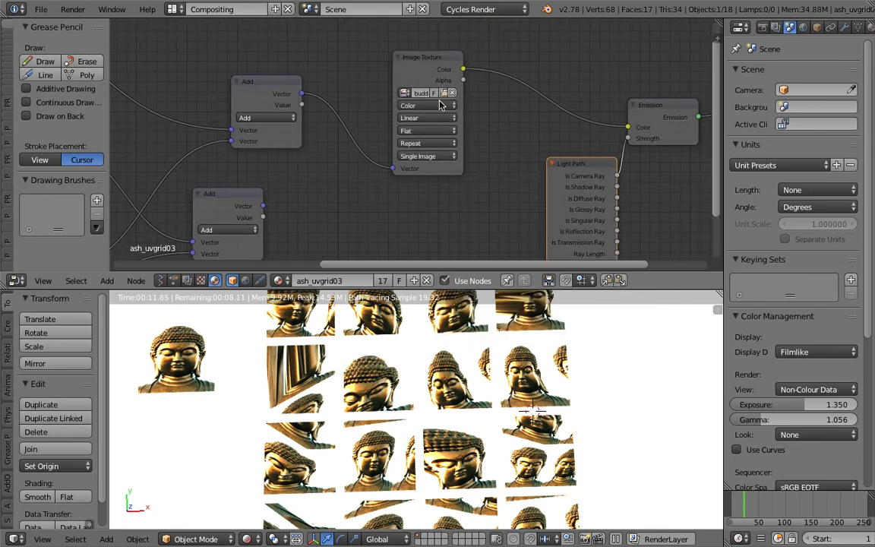
{"action": "middle_click_drag", "start_coordinate": [231, 145], "coordinate": [287, 163]}
{"action": "middle_click_drag", "start_coordinate": [516, 78], "coordinate": [319, 181]}
{"action": "key", "text": "shift+a"}
{"action": "left_click", "coordinate": [391, 110]}
{"action": "type", "text": "textru"}
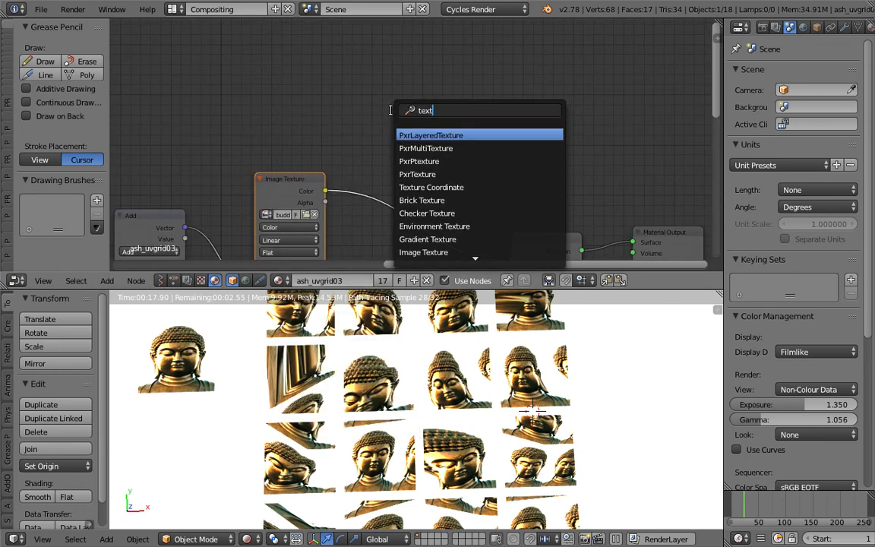
{"action": "key", "text": "BackSpace"}
{"action": "key", "text": "BackSpace"}
{"action": "type", "text": "ure c"}
{"action": "key", "text": "Return"}
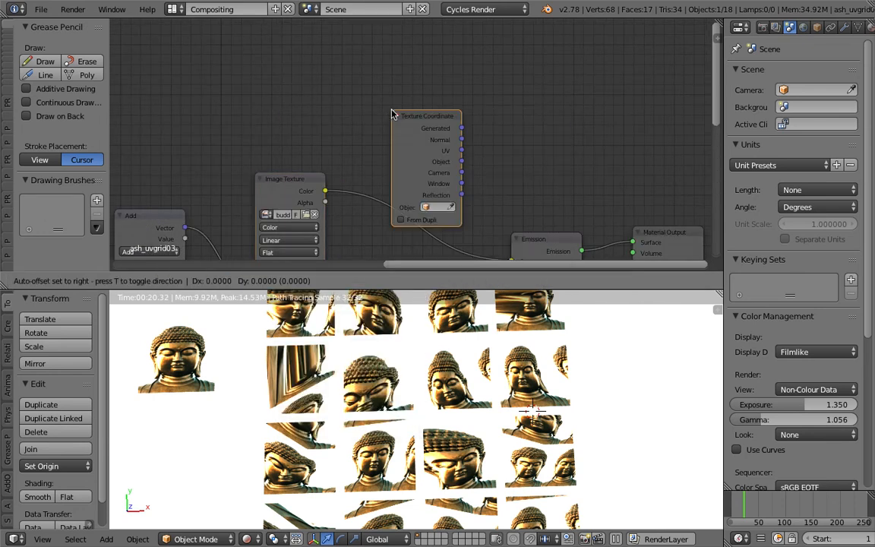
Add a Mapping node in the empty space above the Emission node
{"action": "key", "text": "shift+a"}
{"action": "left_click", "coordinate": [409, 78]}
{"action": "type", "text": "mapp"}
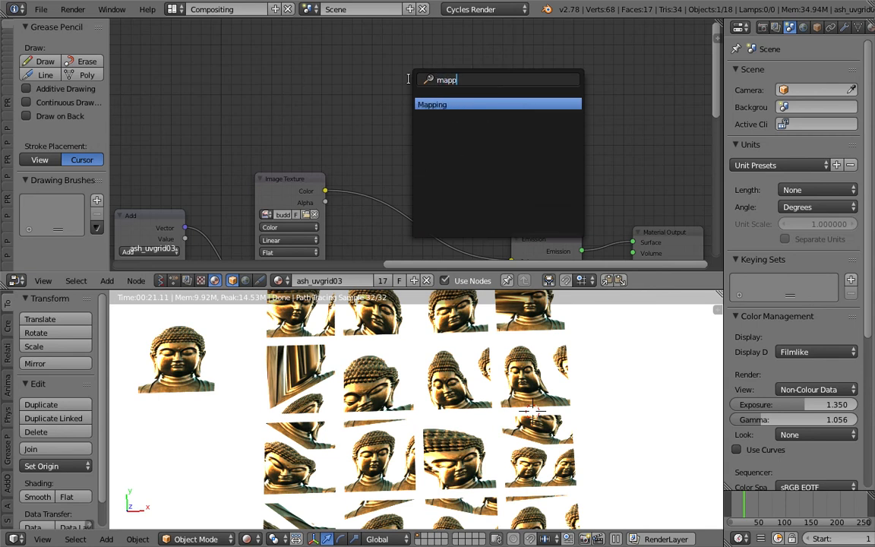
{"action": "key", "text": "Return"}
{"action": "left_click", "coordinate": [399, 63]}
{"action": "key", "text": "Home"}
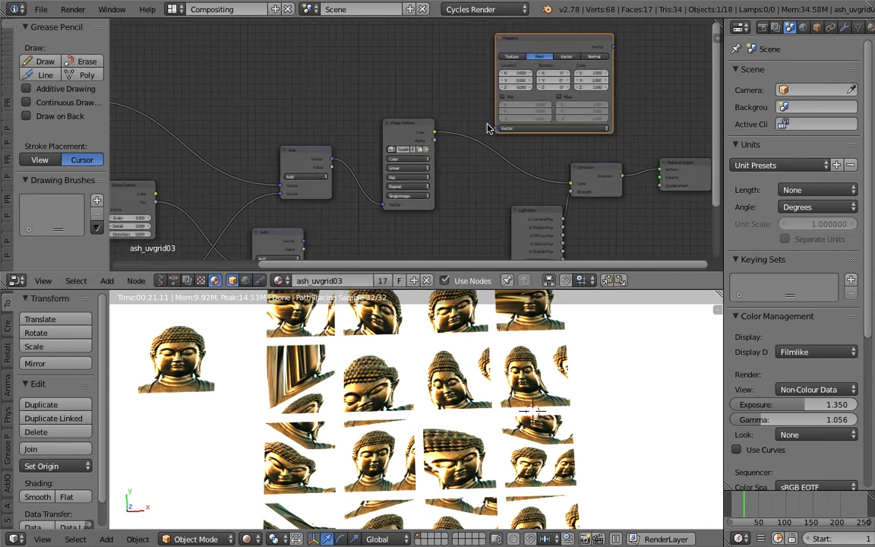
Set the Mapping node's Location to X 0.500, Y 0.700 and Z 0.900
{"action": "scroll", "coordinate": [521, 71], "scroll_direction": "up", "scroll_amount": 1}
{"action": "left_click_drag", "start_coordinate": [522, 62], "coordinate": [525, 62]}
{"action": "left_click_drag", "start_coordinate": [522, 70], "coordinate": [526, 70]}
{"action": "left_click_drag", "start_coordinate": [522, 79], "coordinate": [528, 78]}
Move the Attribute node up and to the right, between the Noise Texture node and the lower Add node
{"action": "scroll", "coordinate": [465, 154], "scroll_direction": "down", "scroll_amount": 1}
{"action": "middle_click_drag", "start_coordinate": [390, 187], "coordinate": [424, 108]}
{"action": "middle_click_drag", "start_coordinate": [277, 144], "coordinate": [389, 135]}
{"action": "middle_click_drag", "start_coordinate": [337, 125], "coordinate": [319, 181]}
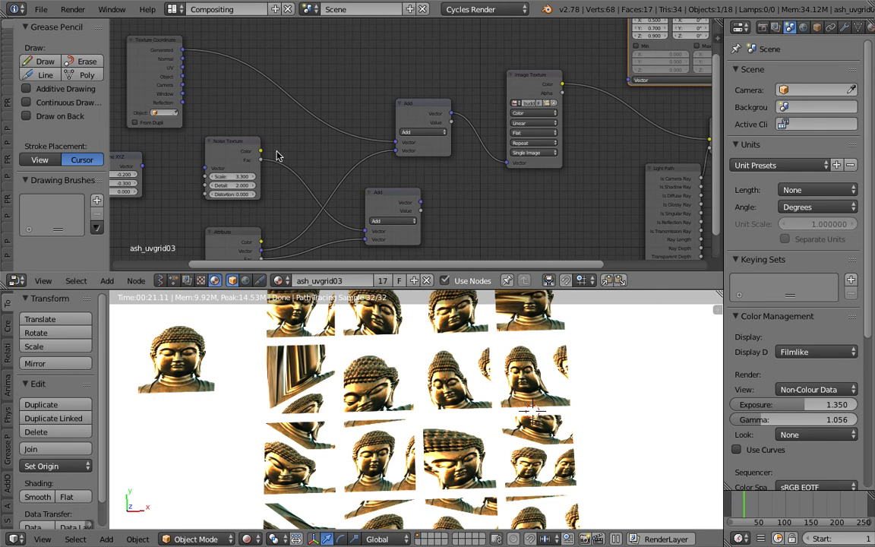
{"action": "left_click_drag", "start_coordinate": [239, 231], "coordinate": [293, 171]}
{"action": "scroll", "coordinate": [296, 168], "scroll_direction": "up", "scroll_amount": 2}
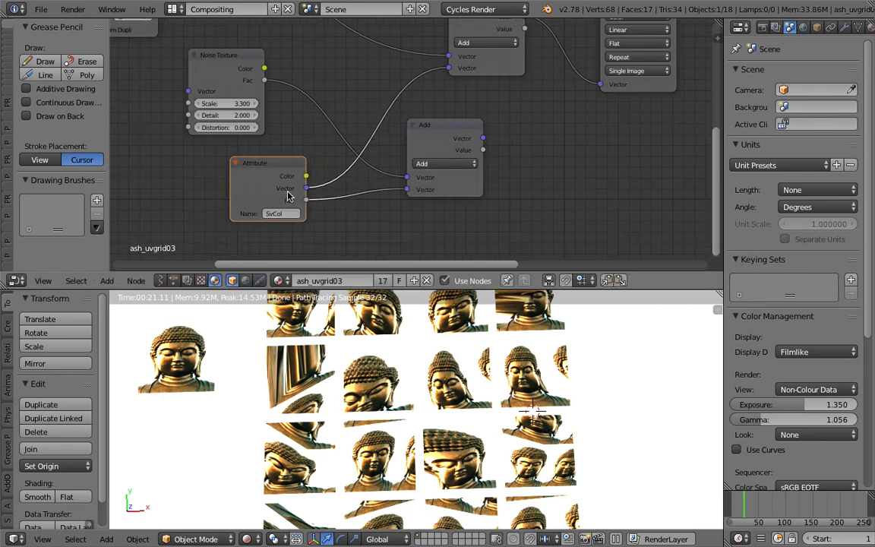
{"action": "scroll", "coordinate": [285, 193], "scroll_direction": "up", "scroll_amount": 2}
{"action": "left_click_drag", "start_coordinate": [225, 206], "coordinate": [243, 196]}
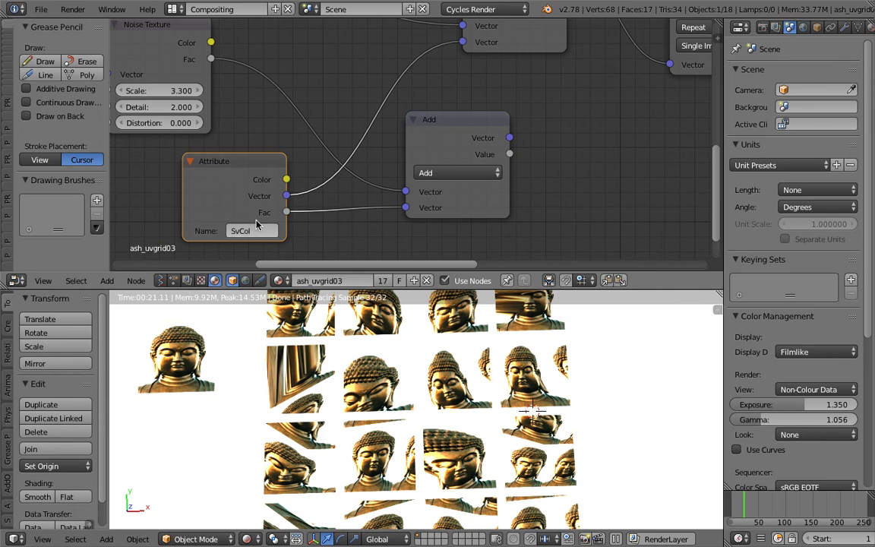
{"action": "scroll", "coordinate": [248, 191], "scroll_direction": "down", "scroll_amount": 1}
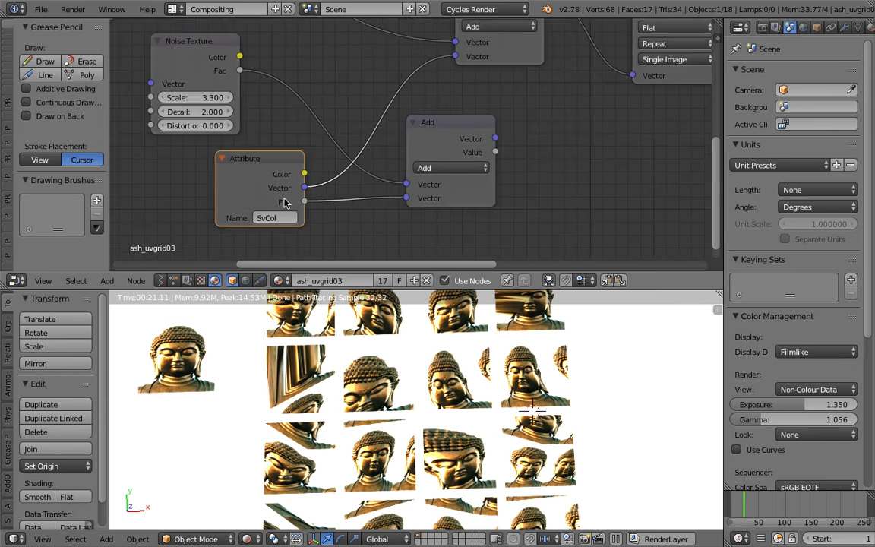
{"action": "left_click_drag", "start_coordinate": [240, 153], "coordinate": [272, 165]}
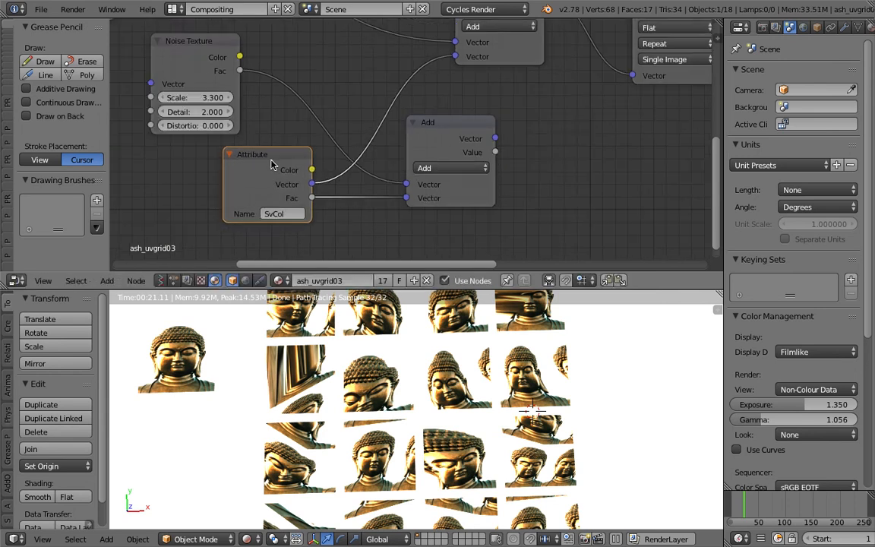
Move the Mapping node into the empty space beneath the Image Texture node
{"action": "middle_click_drag", "start_coordinate": [359, 147], "coordinate": [265, 182]}
{"action": "left_click_drag", "start_coordinate": [234, 198], "coordinate": [236, 196]}
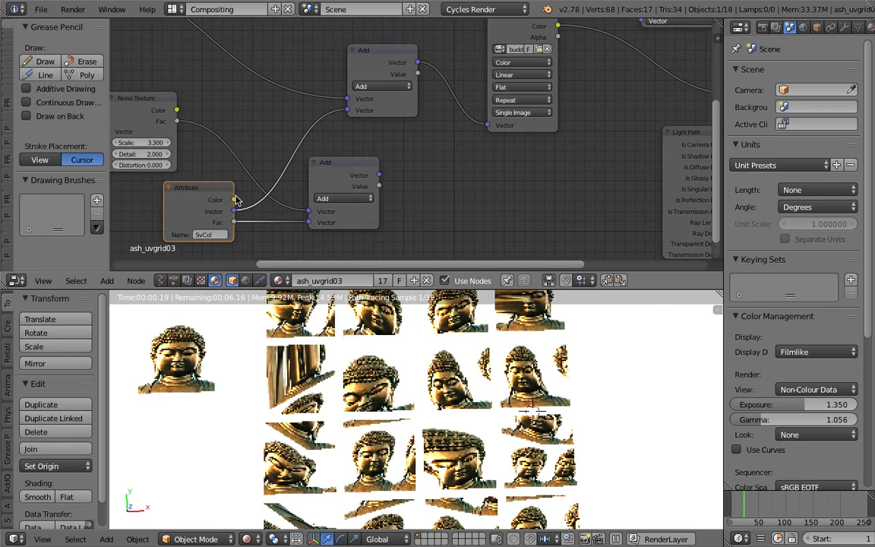
{"action": "middle_click_drag", "start_coordinate": [227, 194], "coordinate": [233, 192]}
{"action": "scroll", "coordinate": [233, 195], "scroll_direction": "down", "scroll_amount": 3}
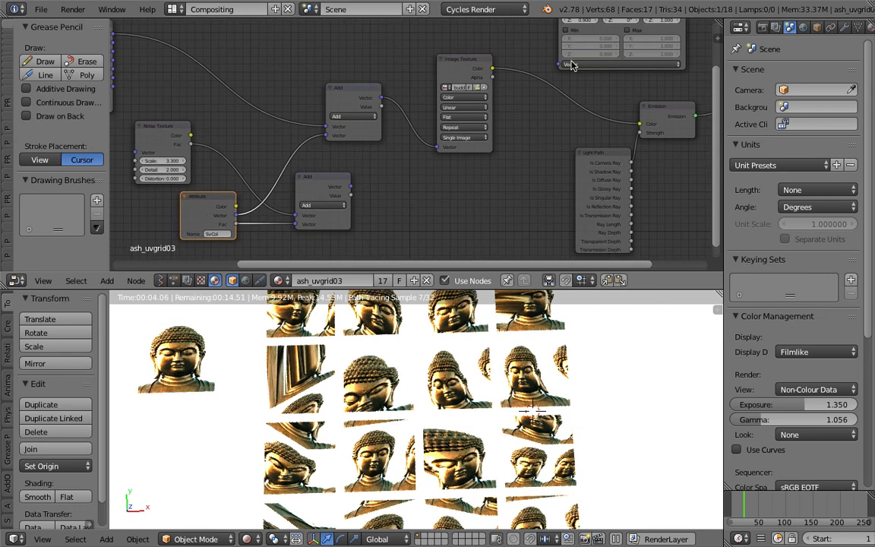
{"action": "middle_click_drag", "start_coordinate": [201, 212], "coordinate": [161, 238]}
{"action": "scroll", "coordinate": [414, 134], "scroll_direction": "down", "scroll_amount": 4}
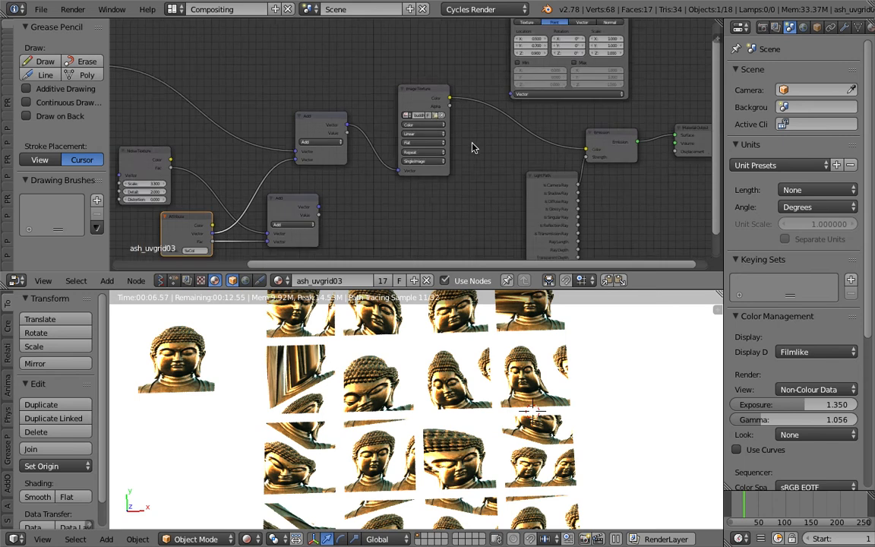
{"action": "left_click_drag", "start_coordinate": [508, 43], "coordinate": [391, 179]}
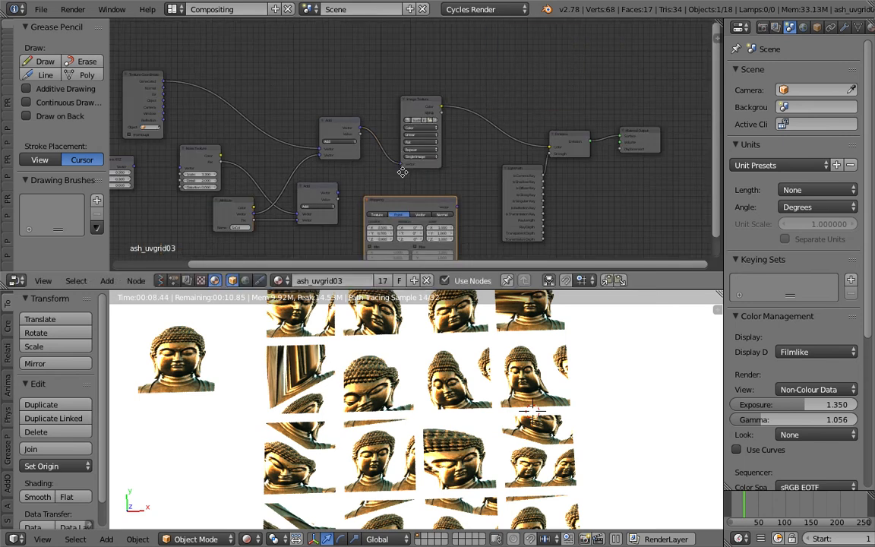
Link the Mapping node's Vector output to the Image Texture node's Vector input
{"action": "scroll", "coordinate": [487, 137], "scroll_direction": "up", "scroll_amount": 1}
{"action": "middle_click_drag", "start_coordinate": [487, 137], "coordinate": [572, 96]}
{"action": "left_click_drag", "start_coordinate": [585, 155], "coordinate": [519, 106]}
{"action": "middle_click_drag", "start_coordinate": [493, 110], "coordinate": [511, 96]}
{"action": "scroll", "coordinate": [363, 151], "scroll_direction": "up", "scroll_amount": 2}
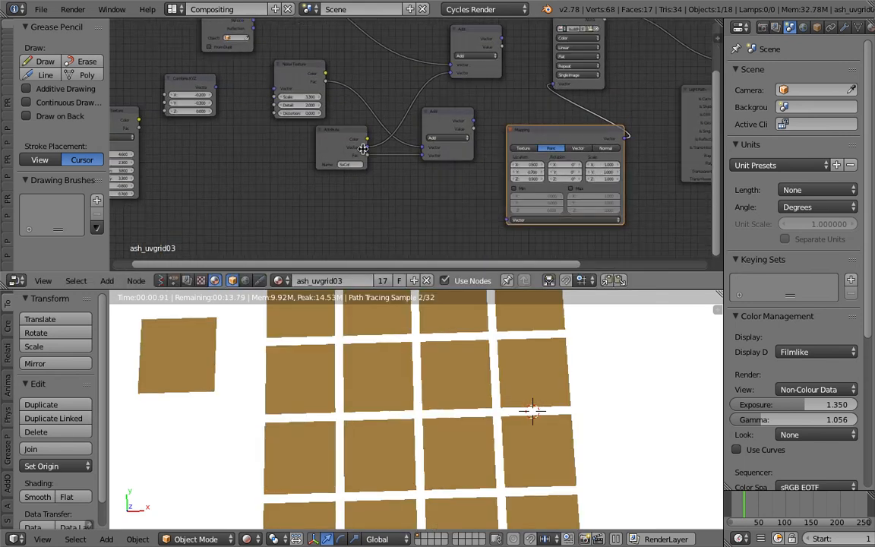
Feed the Attribute node's Vector output into the Mapping node's Vector input, shifting the Noise Texture left and the Attribute node down
{"action": "left_click_drag", "start_coordinate": [290, 67], "coordinate": [275, 70]}
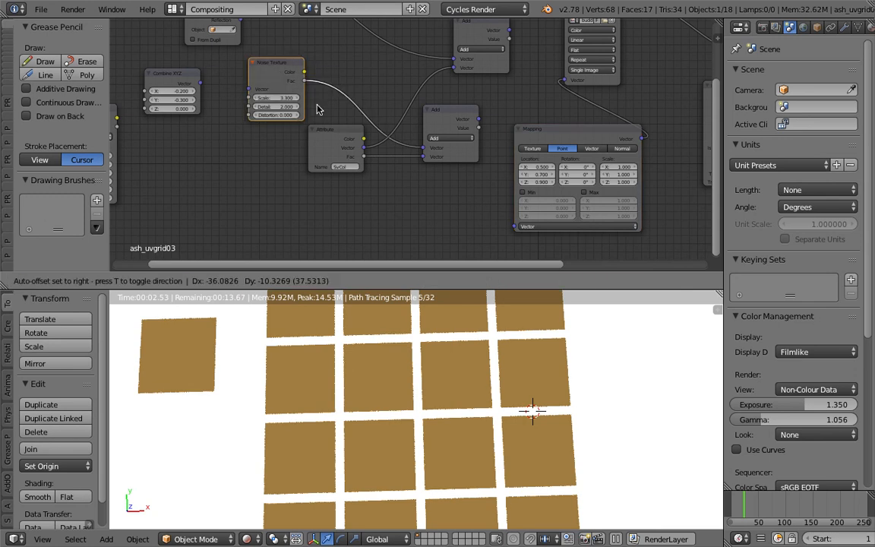
{"action": "left_click_drag", "start_coordinate": [365, 140], "coordinate": [515, 227]}
{"action": "left_click_drag", "start_coordinate": [337, 129], "coordinate": [338, 146]}
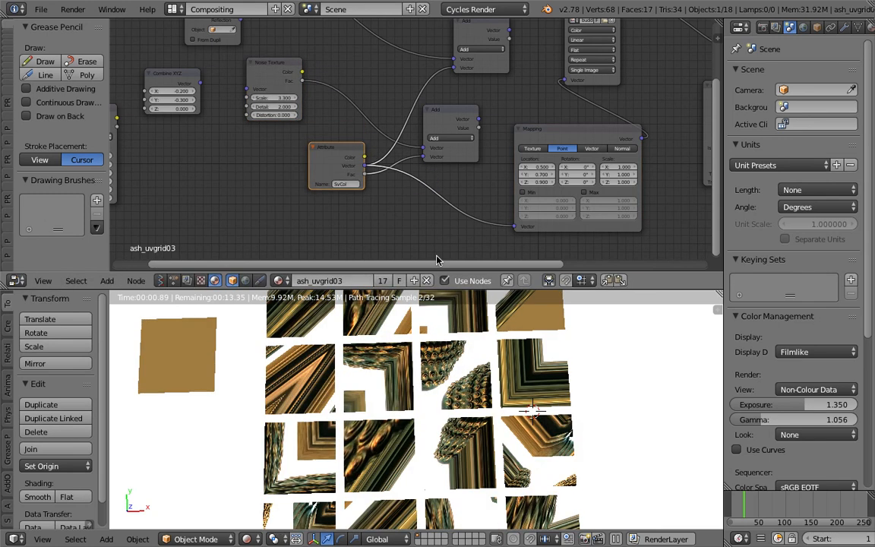
{"action": "scroll", "coordinate": [578, 436], "scroll_direction": "down", "scroll_amount": 1}
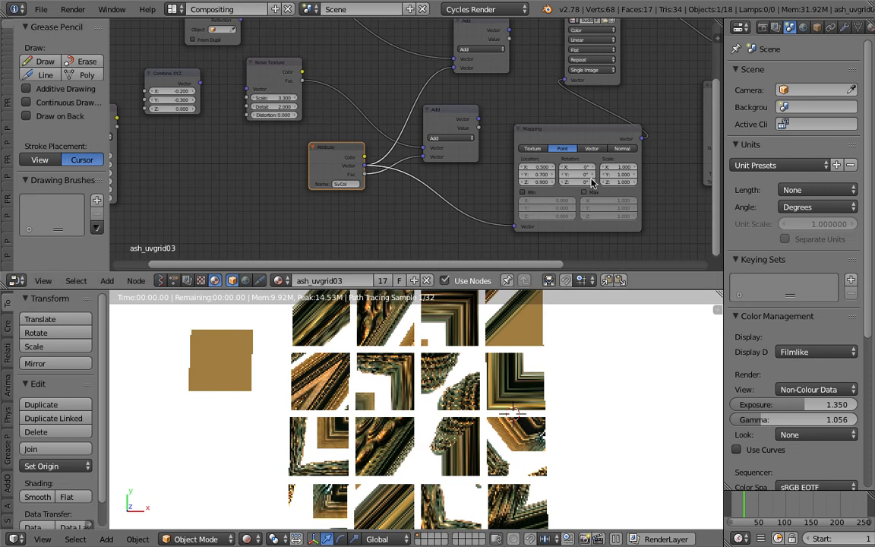
Reset the Mapping node's Location to 0.000 on X, Y and Z
{"action": "scroll", "coordinate": [592, 183], "scroll_direction": "up", "scroll_amount": 2}
{"action": "middle_click_drag", "start_coordinate": [593, 183], "coordinate": [517, 154]}
{"action": "left_click_drag", "start_coordinate": [460, 135], "coordinate": [462, 135]}
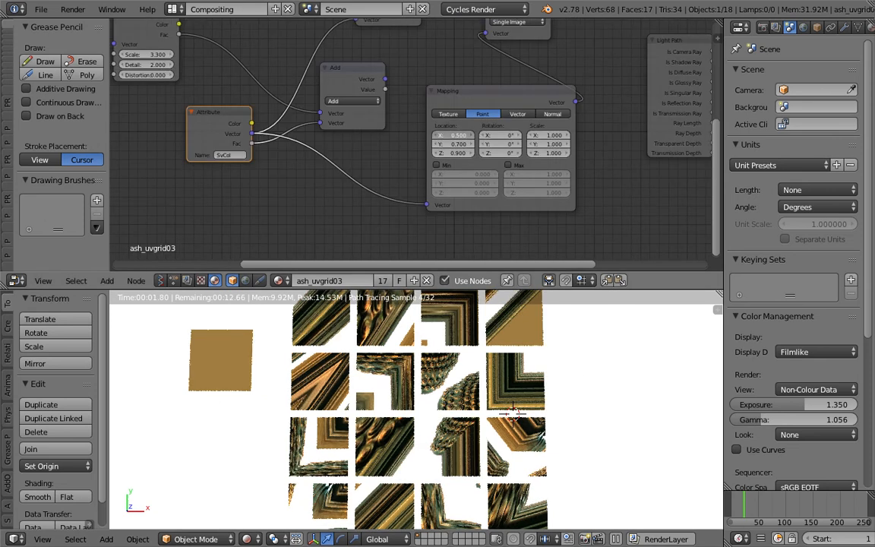
{"action": "key", "text": "BackSpace"}
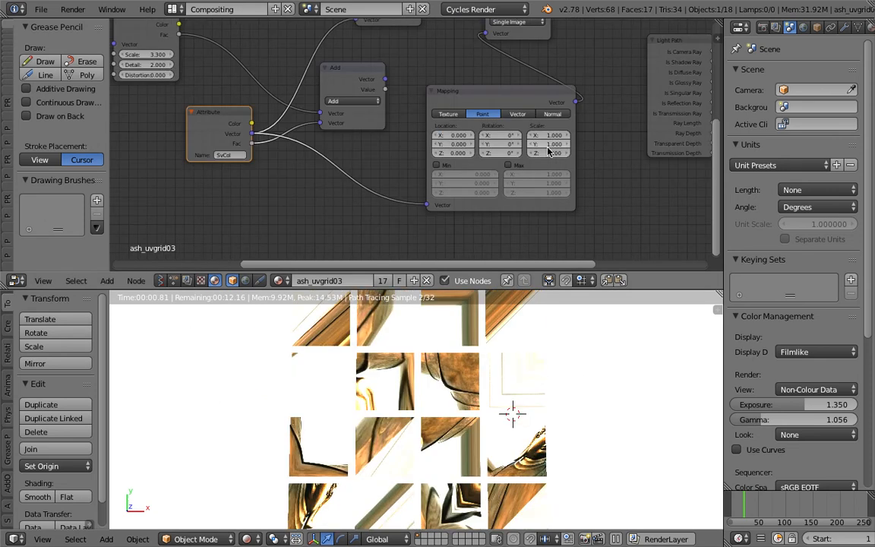
Switch the Mapping node to the Texture type and set its Rotation to X 2.1° and Y 1.7°
{"action": "left_click", "coordinate": [449, 114]}
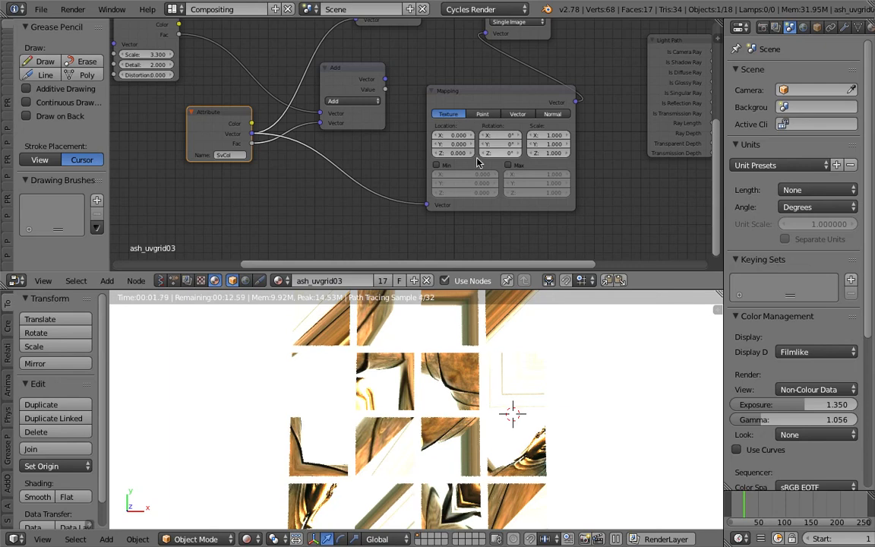
{"action": "left_click", "coordinate": [509, 166]}
{"action": "left_click", "coordinate": [508, 166]}
{"action": "mouse_move", "coordinate": [501, 136]}
{"action": "left_mouse_down"}
{"action": "mouse_move", "coordinate": [516, 135]}
{"action": "mouse_move", "coordinate": [500, 149]}
{"action": "left_mouse_up"}
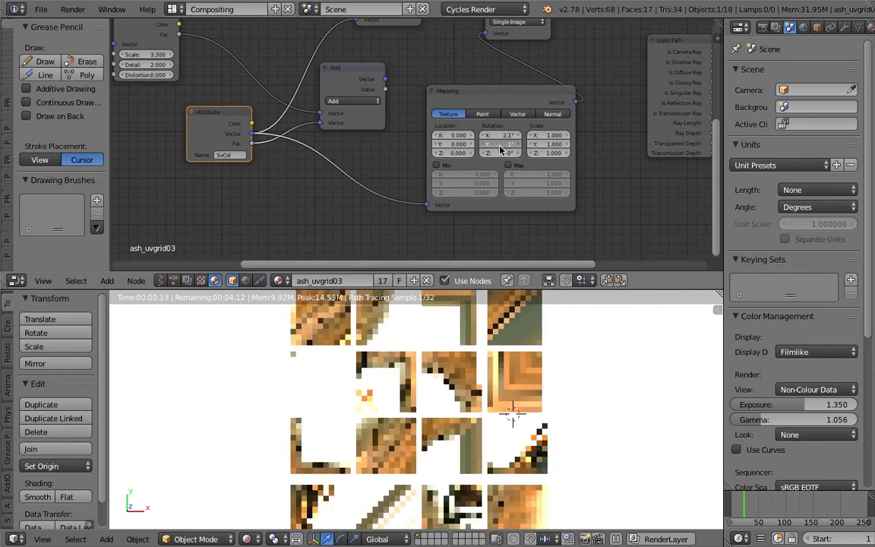
{"action": "scroll", "coordinate": [365, 170], "scroll_direction": "down", "scroll_amount": 2}
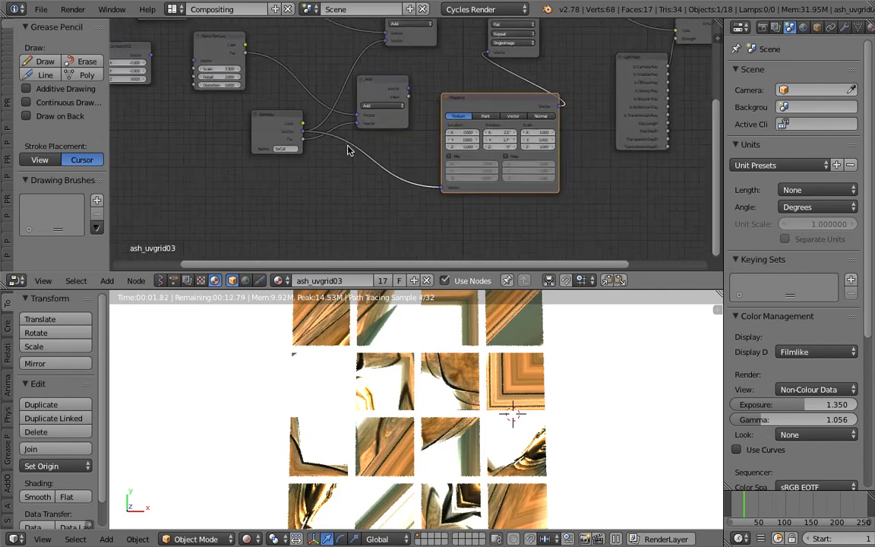
Delete the Mapping node between the Attribute and Image Texture nodes
{"action": "scroll", "coordinate": [377, 104], "scroll_direction": "up", "scroll_amount": 1}
{"action": "left_click_drag", "start_coordinate": [473, 93], "coordinate": [413, 103]}
{"action": "middle_click_drag", "start_coordinate": [432, 111], "coordinate": [427, 142]}
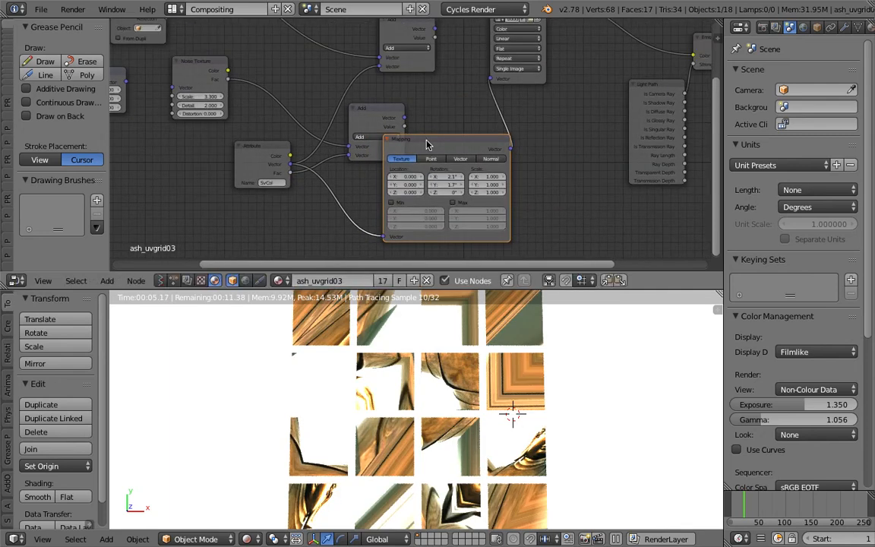
{"action": "key", "text": "x"}
Move the lower Add node to the right, towards the Image Texture node
{"action": "scroll", "coordinate": [410, 143], "scroll_direction": "up", "scroll_amount": 1}
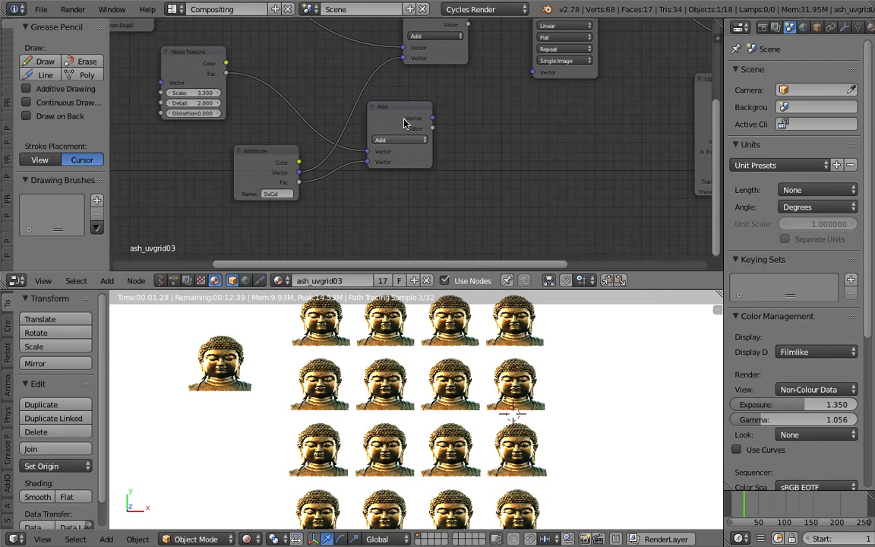
{"action": "left_click_drag", "start_coordinate": [405, 123], "coordinate": [435, 123]}
{"action": "scroll", "coordinate": [448, 99], "scroll_direction": "up", "scroll_amount": 1}
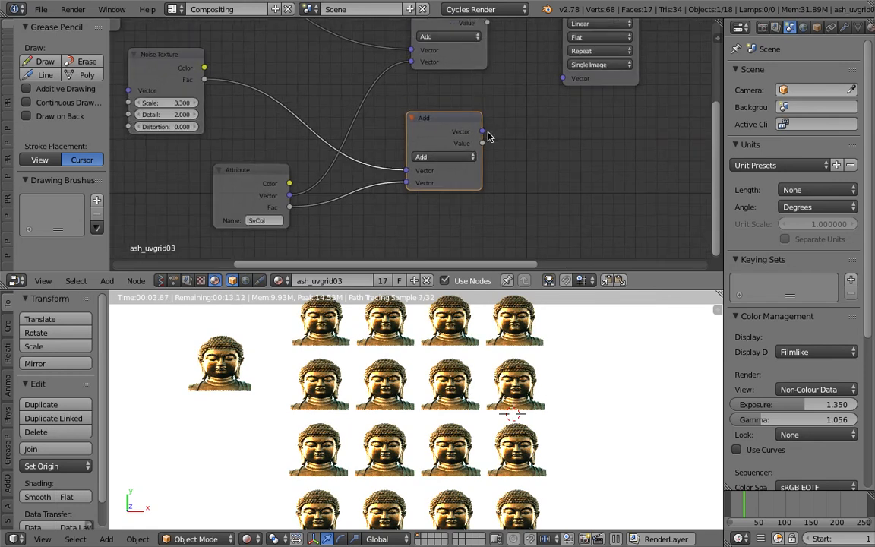
{"action": "scroll", "coordinate": [583, 127], "scroll_direction": "down", "scroll_amount": 1}
{"action": "left_click_drag", "start_coordinate": [563, 101], "coordinate": [559, 143]}
Move the Noise Texture node to the right and delete the unused Combine XYZ node
{"action": "middle_click_drag", "start_coordinate": [328, 111], "coordinate": [379, 115]}
{"action": "left_click_drag", "start_coordinate": [256, 81], "coordinate": [316, 100]}
{"action": "middle_click_drag", "start_coordinate": [274, 92], "coordinate": [339, 92]}
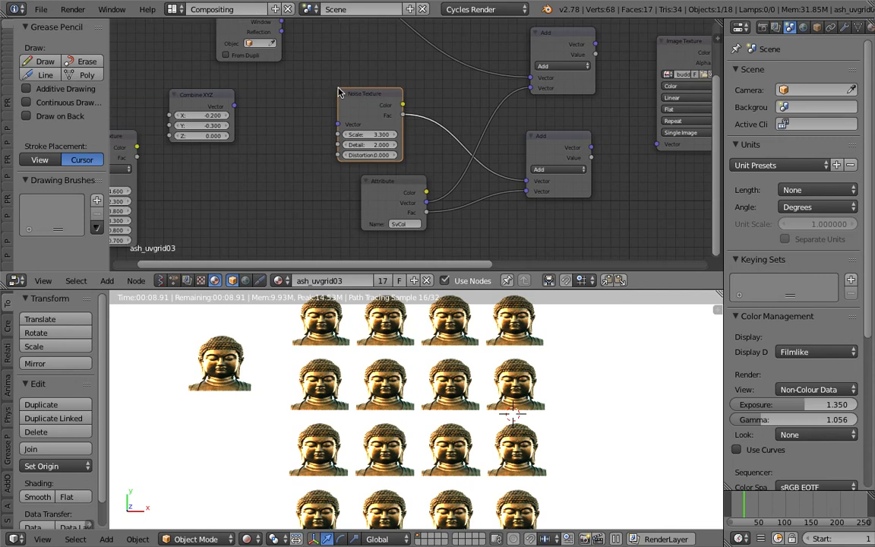
{"action": "left_click", "coordinate": [201, 101]}
{"action": "key", "text": "x"}
Link the Musgrave Texture's Fac to the lower Add node's upper Vector input, and that node's Vector output to the Image Texture's Vector input
{"action": "middle_click_drag", "start_coordinate": [150, 130], "coordinate": [225, 136]}
{"action": "left_click_drag", "start_coordinate": [167, 148], "coordinate": [601, 188]}
{"action": "middle_click_drag", "start_coordinate": [639, 148], "coordinate": [421, 137]}
{"action": "left_click_drag", "start_coordinate": [447, 143], "coordinate": [514, 139]}
Save over the current blend file and move the Musgrave Texture node closer to the Noise Texture node
{"action": "key", "text": "ctrl+s"}
{"action": "left_click", "coordinate": [491, 356]}
{"action": "middle_click_drag", "start_coordinate": [150, 164], "coordinate": [217, 164]}
{"action": "mouse_move", "coordinate": [208, 148]}
{"action": "left_mouse_down"}
{"action": "mouse_move", "coordinate": [177, 148]}
{"action": "mouse_move", "coordinate": [205, 152]}
{"action": "left_mouse_up"}
{"action": "scroll", "coordinate": [205, 151], "scroll_direction": "up", "scroll_amount": 1}
{"action": "scroll", "coordinate": [501, 402], "scroll_direction": "up", "scroll_amount": 2}
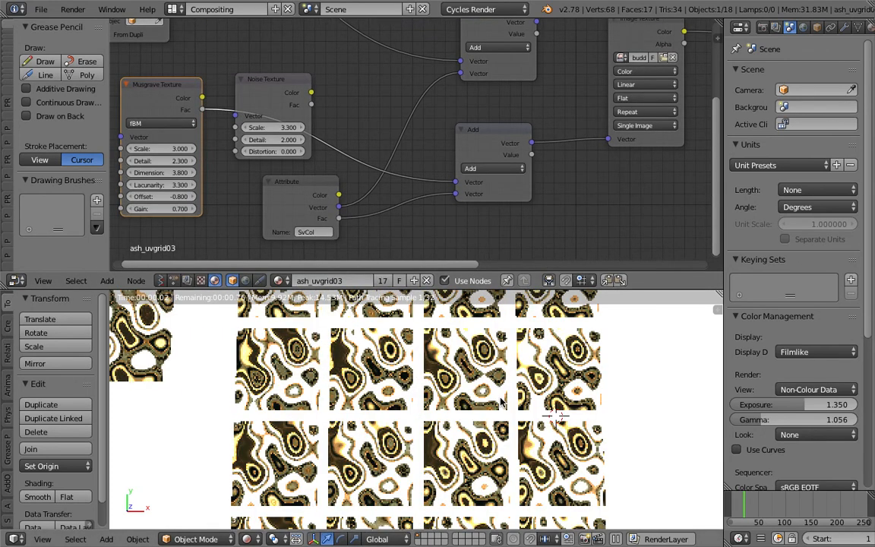
Raise the border between the node editor and the 3D viewport, and examine the texture on the planes
{"action": "left_click_drag", "start_coordinate": [492, 273], "coordinate": [490, 213]}
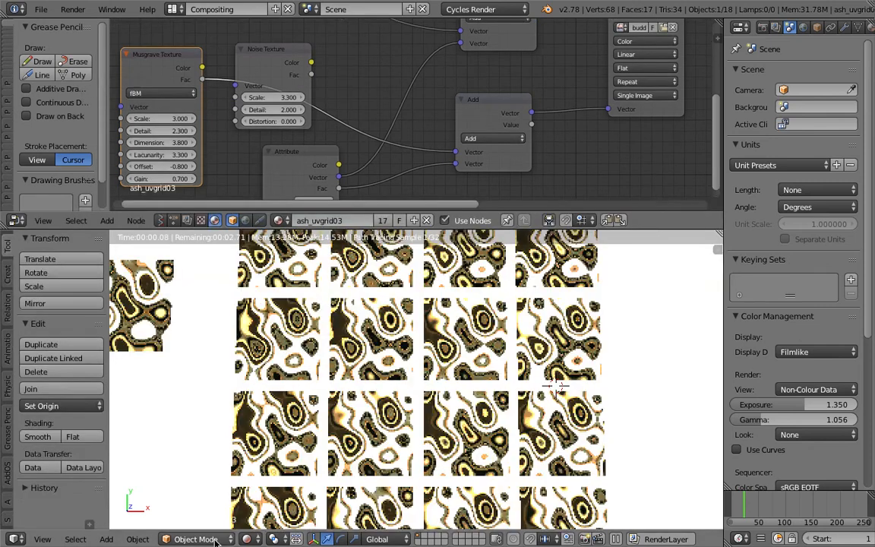
{"action": "scroll", "coordinate": [357, 304], "scroll_direction": "down", "scroll_amount": 2}
{"action": "scroll", "coordinate": [366, 281], "scroll_direction": "up", "scroll_amount": 1}
{"action": "middle_click_drag", "start_coordinate": [240, 137], "coordinate": [384, 137]}
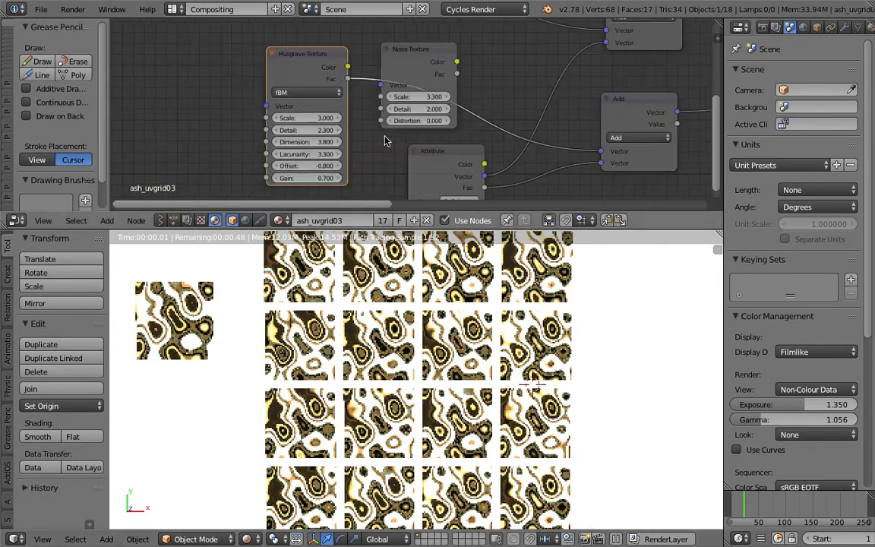
{"action": "scroll", "coordinate": [385, 140], "scroll_direction": "up", "scroll_amount": 1}
{"action": "scroll", "coordinate": [416, 367], "scroll_direction": "up", "scroll_amount": 4}
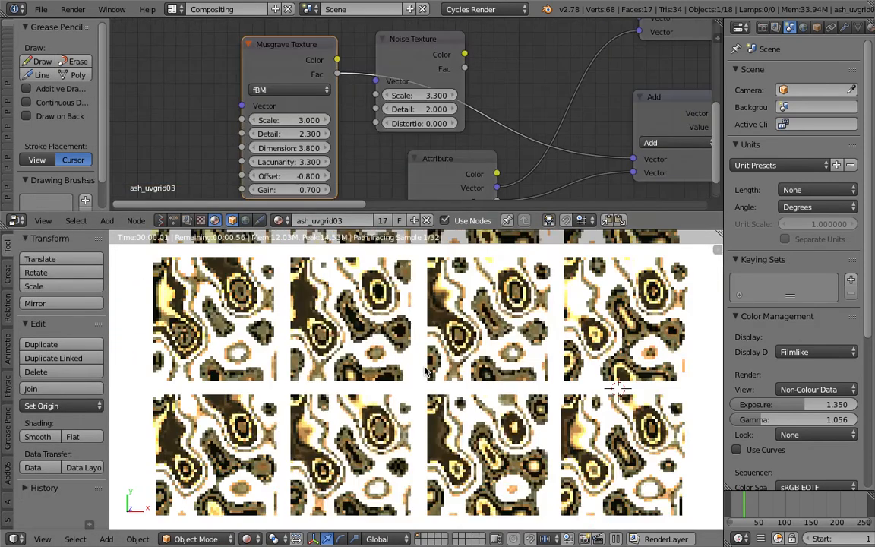
{"action": "scroll", "coordinate": [426, 370], "scroll_direction": "down", "scroll_amount": 3}
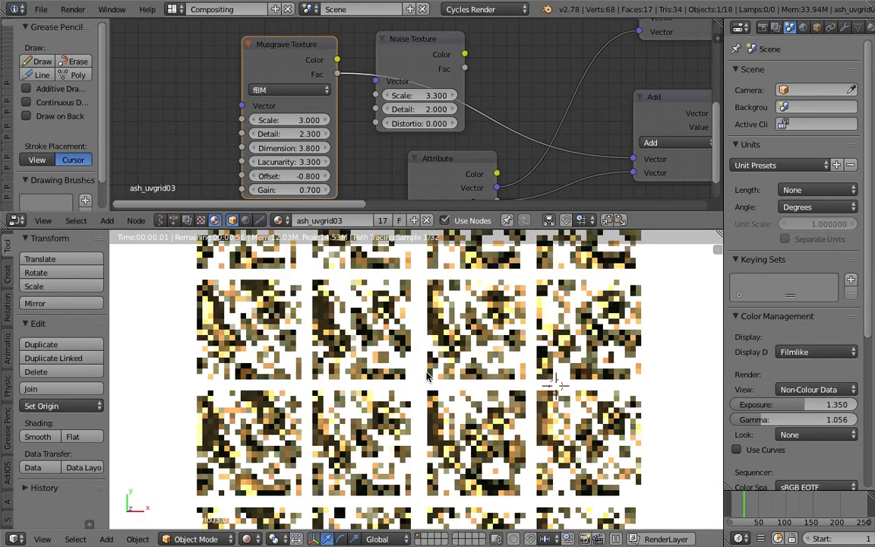
{"action": "scroll", "coordinate": [428, 376], "scroll_direction": "down", "scroll_amount": 1}
Set the Musgrave Texture's Scale to 1.800, Detail to 1.000, Dimension to 1.000 and Lacunarity to 4.600
{"action": "mouse_move", "coordinate": [304, 120]}
{"action": "left_mouse_down"}
{"action": "mouse_move", "coordinate": [293, 120]}
{"action": "mouse_move", "coordinate": [298, 134]}
{"action": "mouse_move", "coordinate": [285, 134]}
{"action": "mouse_move", "coordinate": [304, 148]}
{"action": "mouse_move", "coordinate": [271, 161]}
{"action": "mouse_move", "coordinate": [278, 161]}
{"action": "left_mouse_up"}
{"action": "left_click", "coordinate": [288, 134]}
{"action": "type", "text": "1"}
{"action": "key", "text": "Return"}
{"action": "scroll", "coordinate": [269, 163], "scroll_direction": "down", "scroll_amount": 2}
Add an Object Info node in the empty space to the left of the Musgrave Texture node
{"action": "middle_click_drag", "start_coordinate": [132, 101], "coordinate": [322, 90]}
{"action": "key", "text": "shift+a"}
{"action": "left_click", "coordinate": [236, 102]}
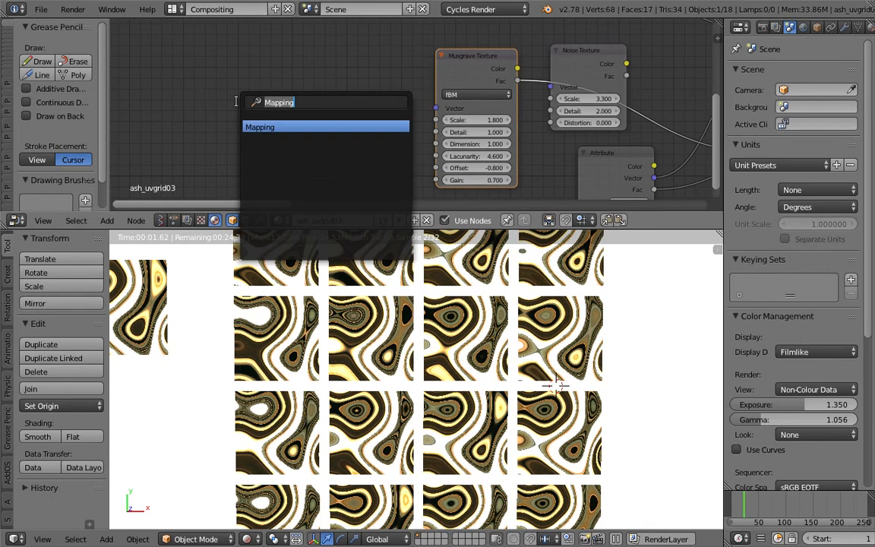
{"action": "type", "text": "obj"}
{"action": "key", "text": "Return"}
{"action": "left_click", "coordinate": [218, 88]}
Try driving the Musgrave Texture's Scale with the Object Info node's Random output, and cut that link
{"action": "left_click_drag", "start_coordinate": [311, 151], "coordinate": [435, 120]}
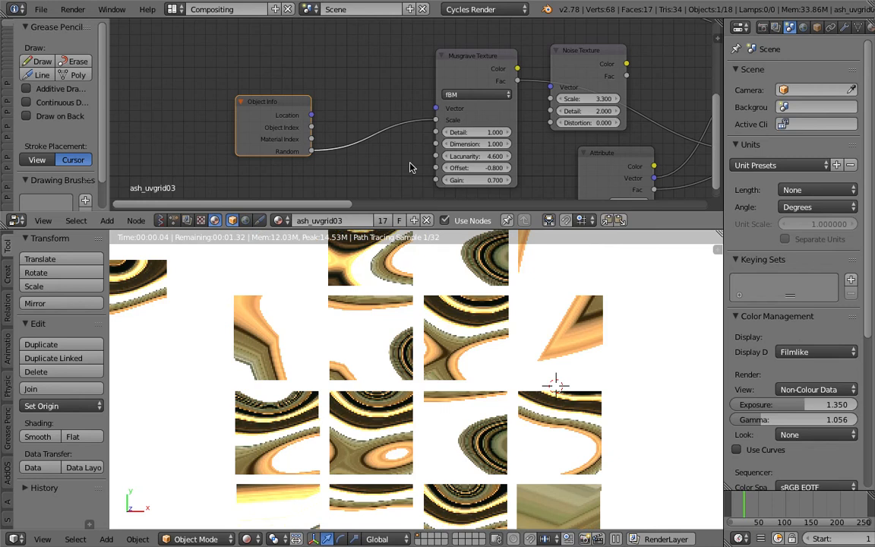
{"action": "right_click_drag", "start_coordinate": [367, 106], "coordinate": [364, 144], "text": "ctrl"}
{"action": "left_click_drag", "start_coordinate": [365, 144], "coordinate": [364, 149], "text": "ctrl"}
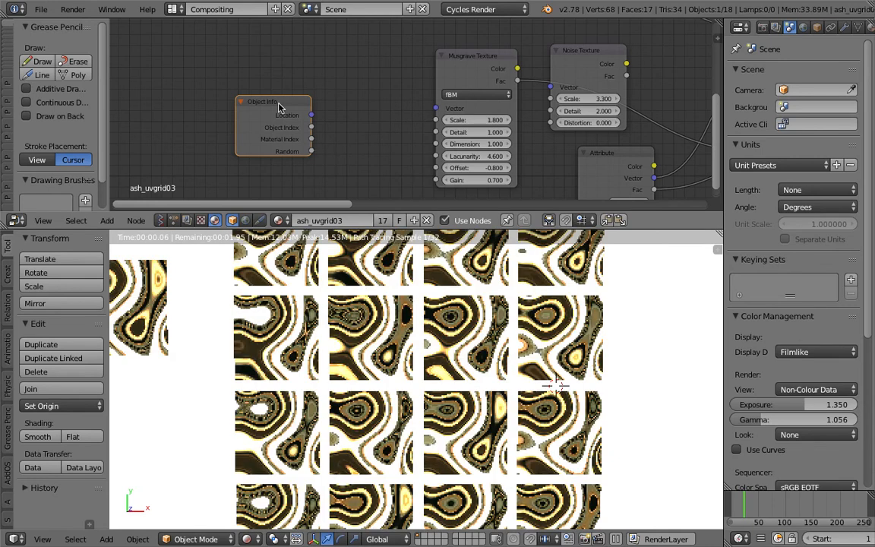
Nudge the Object Info node slightly down and save over the current blend file
{"action": "left_click_drag", "start_coordinate": [278, 105], "coordinate": [284, 115]}
{"action": "scroll", "coordinate": [420, 366], "scroll_direction": "down", "scroll_amount": 1}
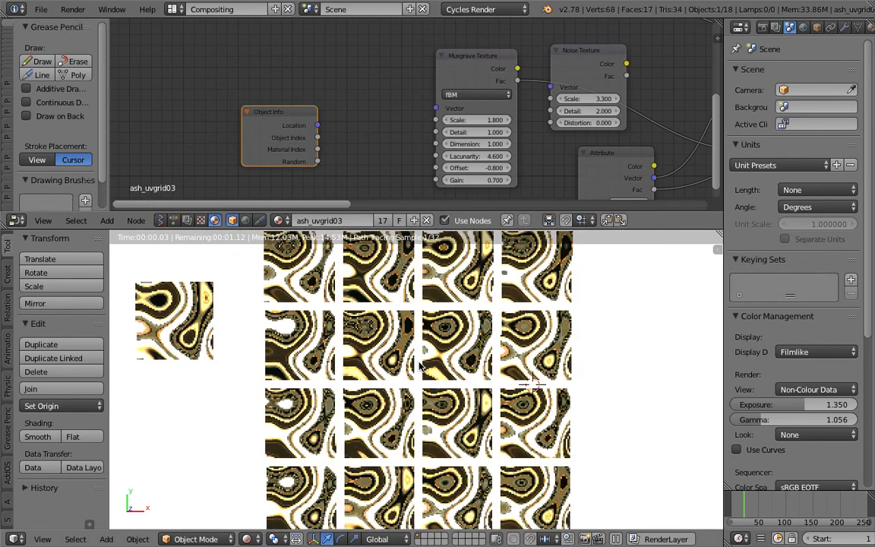
{"action": "scroll", "coordinate": [351, 400], "scroll_direction": "up", "scroll_amount": 2}
{"action": "scroll", "coordinate": [476, 407], "scroll_direction": "down", "scroll_amount": 2}
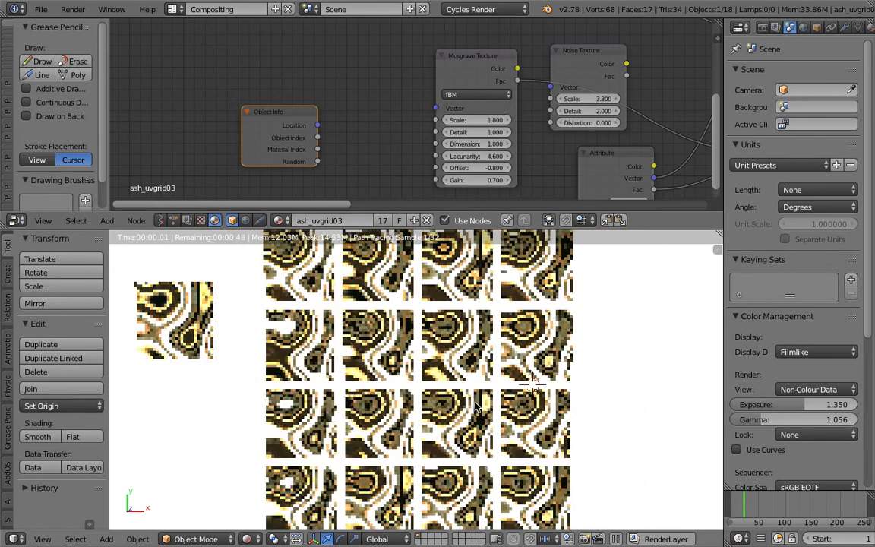
{"action": "middle_click_drag", "start_coordinate": [476, 407], "coordinate": [431, 372]}
{"action": "key", "text": "ctrl+s"}
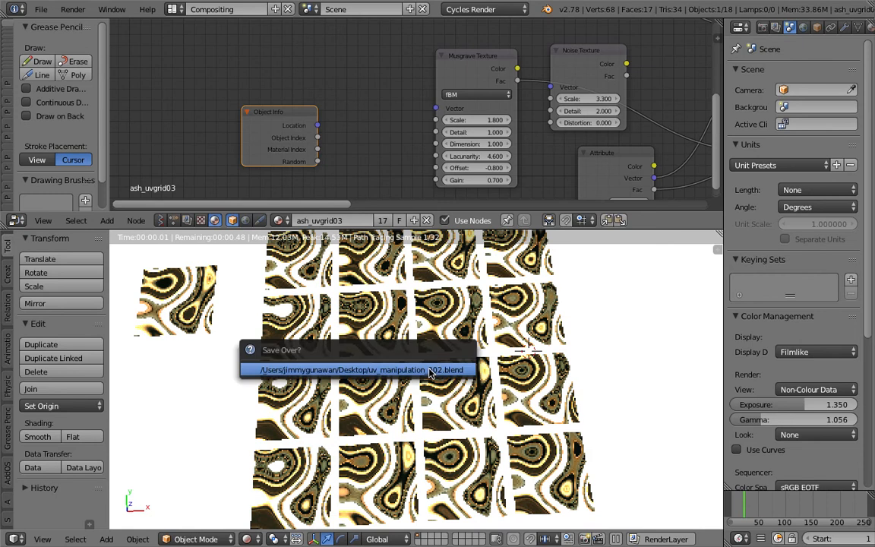
{"action": "left_click", "coordinate": [431, 370]}
{"action": "middle_click_drag", "start_coordinate": [372, 386], "coordinate": [358, 384]}
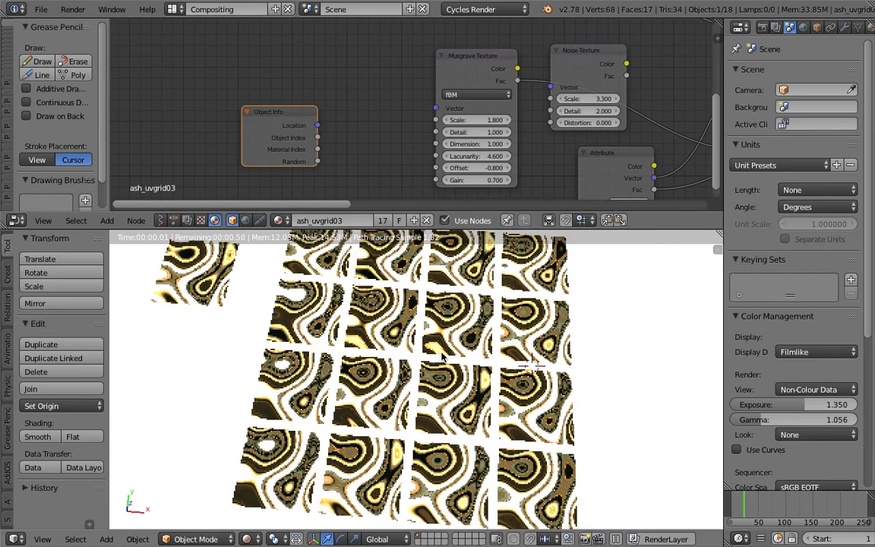
Try the Object Info node's Random output on the Musgrave Texture's Scale and Detail inputs in turn
{"action": "middle_click_drag", "start_coordinate": [317, 140], "coordinate": [228, 152]}
{"action": "left_click_drag", "start_coordinate": [212, 153], "coordinate": [330, 110]}
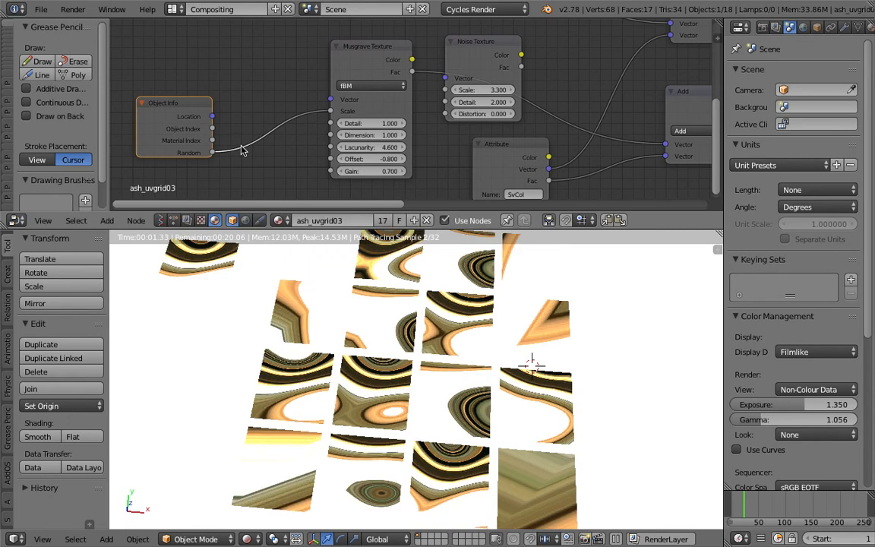
{"action": "left_click_drag", "start_coordinate": [211, 152], "coordinate": [286, 129]}
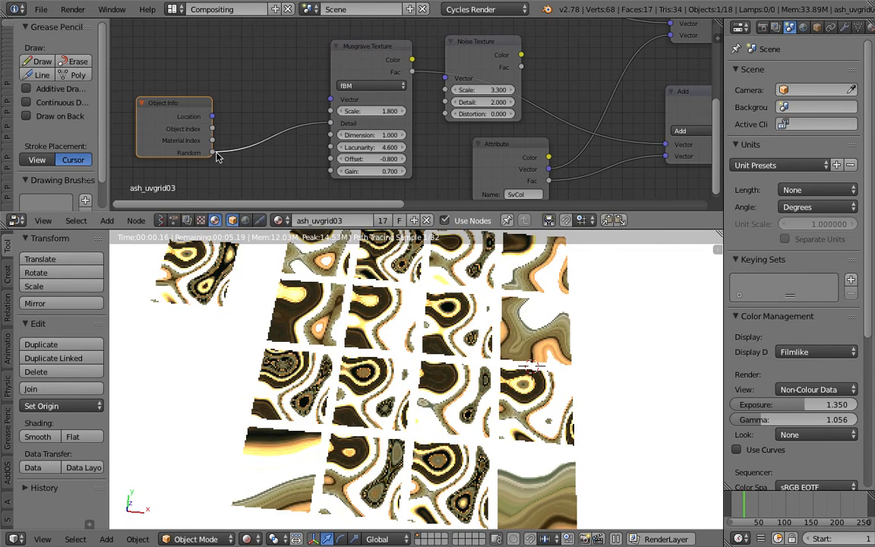
Relink the Object Info node's Random output from the Musgrave Texture's Detail input to its Dimension input, and save over the blend file
{"action": "left_click_drag", "start_coordinate": [216, 154], "coordinate": [314, 139]}
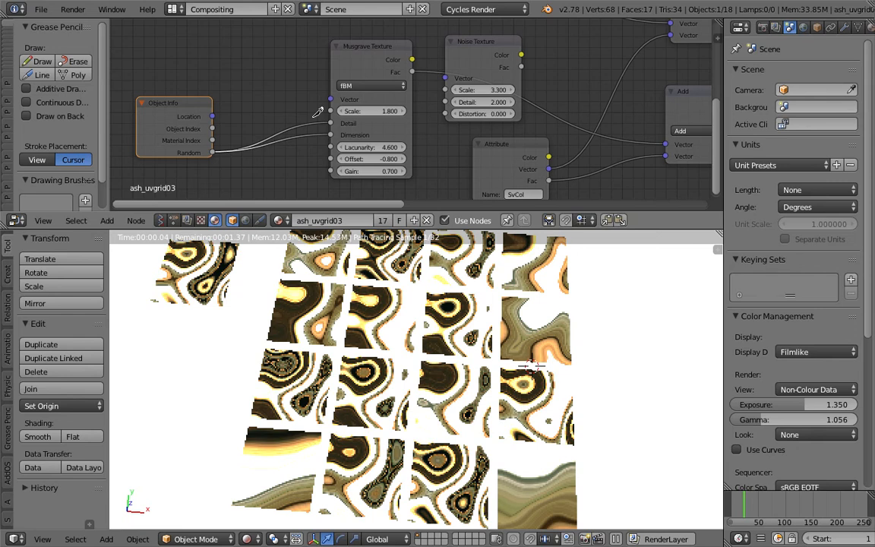
{"action": "middle_click_drag", "start_coordinate": [474, 363], "coordinate": [493, 402]}
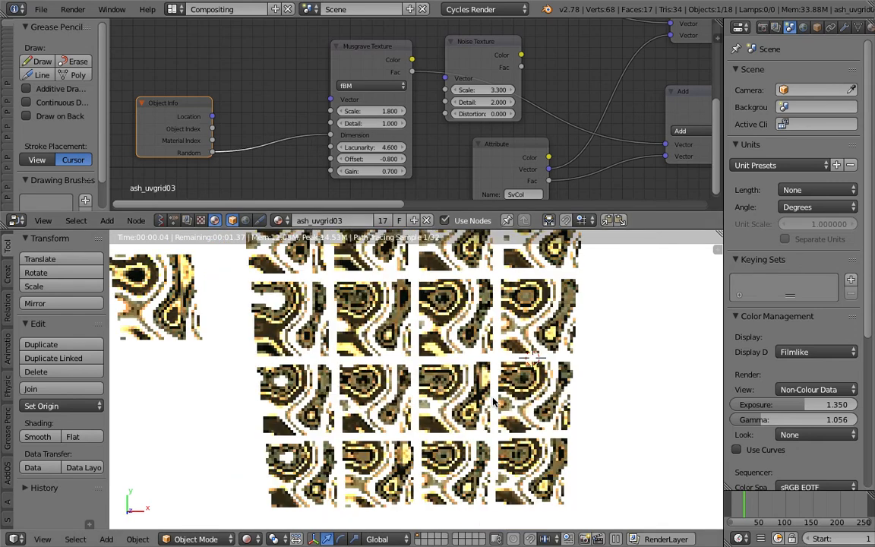
{"action": "middle_click_drag", "start_coordinate": [426, 44], "coordinate": [425, 53]}
{"action": "middle_click_drag", "start_coordinate": [444, 328], "coordinate": [445, 355]}
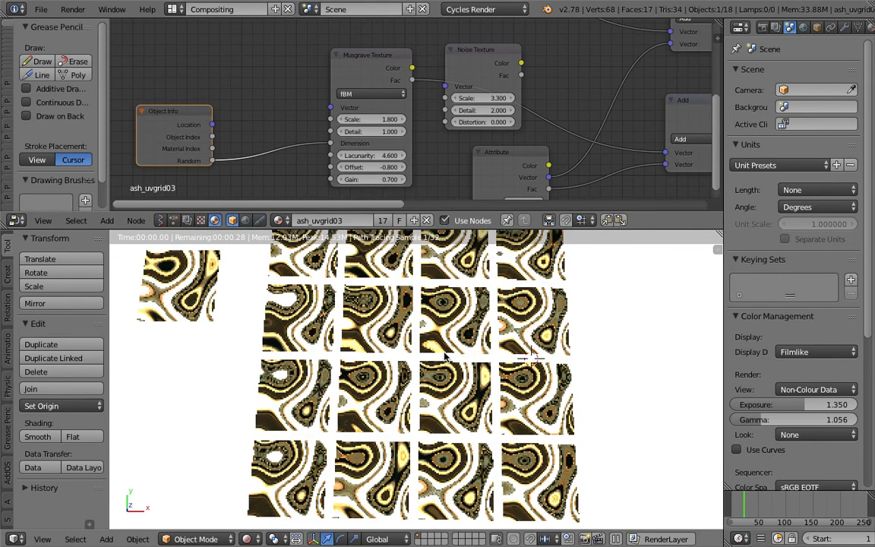
{"action": "scroll", "coordinate": [444, 356], "scroll_direction": "up", "scroll_amount": 2}
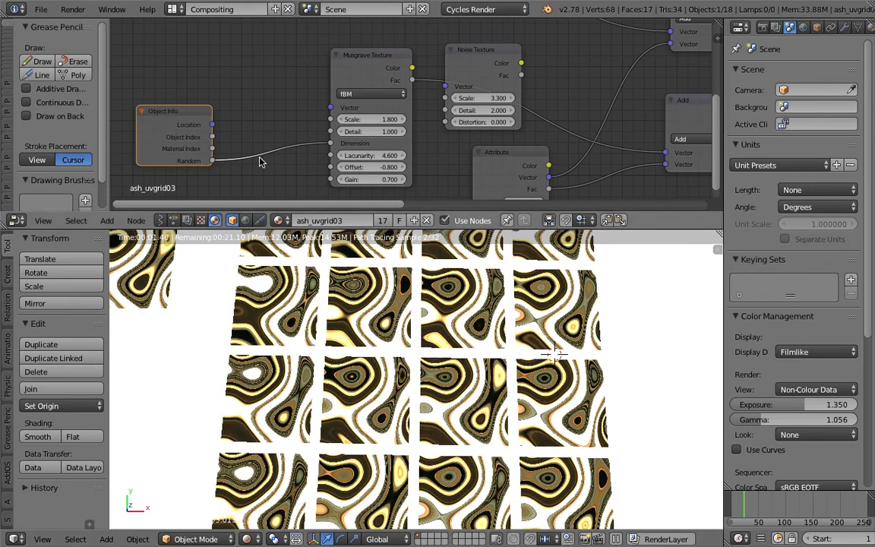
{"action": "key", "text": "ctrl+s"}
{"action": "left_click", "coordinate": [405, 325]}
Move the Object Info node closer to the Musgrave Texture node and set that texture's Scale to 2.800 and Detail to 0.900
{"action": "middle_click_drag", "start_coordinate": [318, 117], "coordinate": [364, 108]}
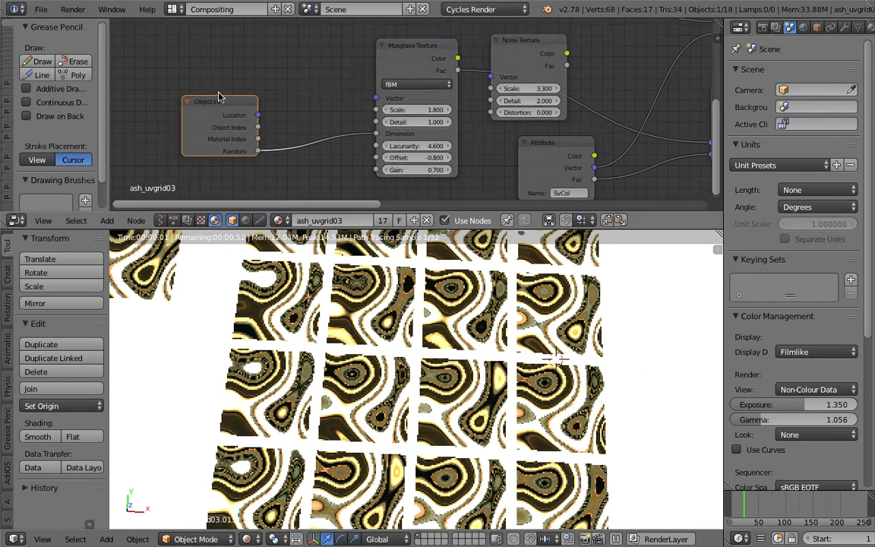
{"action": "left_click_drag", "start_coordinate": [220, 99], "coordinate": [396, 122]}
{"action": "key", "text": "ctrl+z"}
{"action": "scroll", "coordinate": [481, 370], "scroll_direction": "up", "scroll_amount": 3}
Save over the current blend file and examine the distorted texture on the planes up close
{"action": "key", "text": "ctrl+s"}
{"action": "left_click", "coordinate": [481, 371]}
{"action": "scroll", "coordinate": [425, 400], "scroll_direction": "down", "scroll_amount": 4}
{"action": "middle_click_drag", "start_coordinate": [425, 400], "coordinate": [553, 400]}
{"action": "scroll", "coordinate": [553, 400], "scroll_direction": "up", "scroll_amount": 1}
{"action": "scroll", "coordinate": [553, 400], "scroll_direction": "up", "scroll_amount": 2}
{"action": "scroll", "coordinate": [531, 391], "scroll_direction": "up", "scroll_amount": 3}
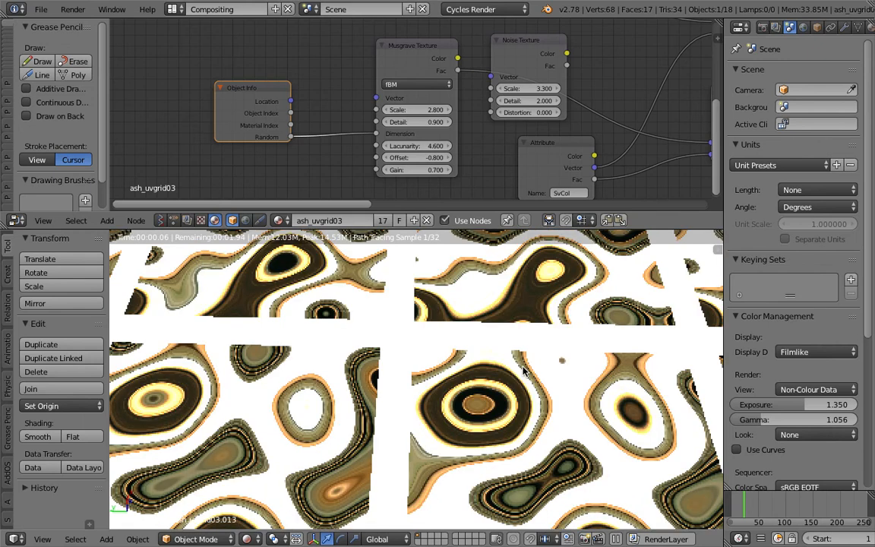
{"action": "scroll", "coordinate": [531, 376], "scroll_direction": "down", "scroll_amount": 3}
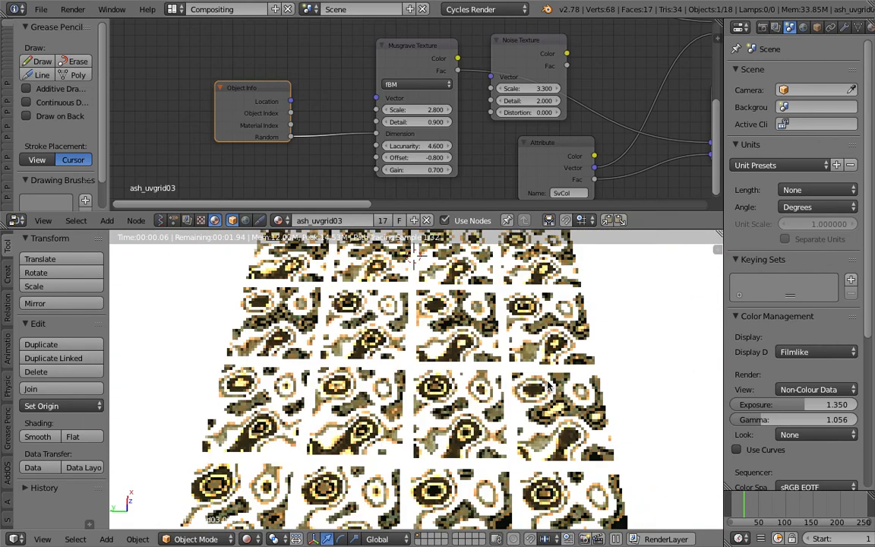
Set the Musgrave Texture's Scale to 1.400 and view the whole grid of planes from above
{"action": "middle_click_drag", "start_coordinate": [548, 386], "coordinate": [406, 372]}
{"action": "mouse_move", "coordinate": [413, 111]}
{"action": "left_mouse_down"}
{"action": "mouse_move", "coordinate": [392, 111]}
{"action": "mouse_move", "coordinate": [401, 111]}
{"action": "left_mouse_up"}
{"action": "scroll", "coordinate": [507, 419], "scroll_direction": "down", "scroll_amount": 2}
{"action": "middle_click_drag", "start_coordinate": [509, 418], "coordinate": [422, 350]}
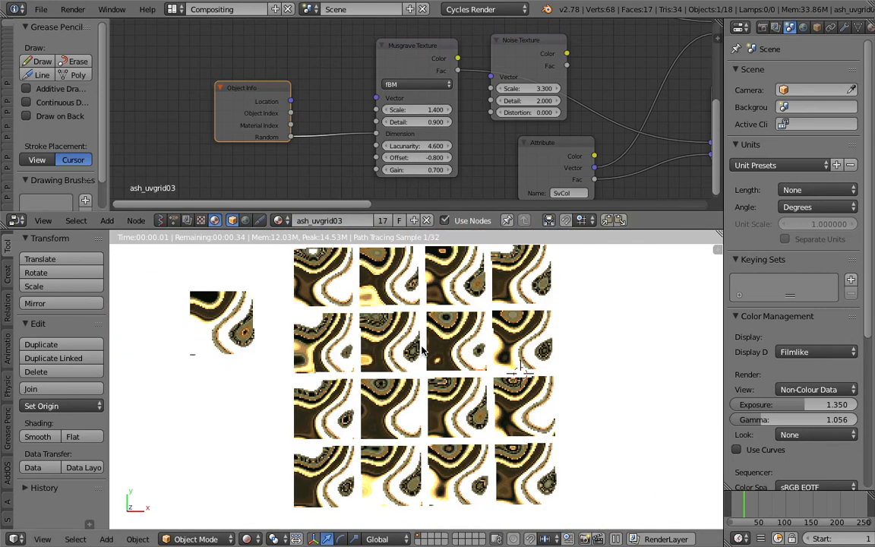
Save over the current blend file
{"action": "scroll", "coordinate": [423, 350], "scroll_direction": "down", "scroll_amount": 3}
{"action": "key", "text": "ctrl+s"}
{"action": "left_click", "coordinate": [408, 345]}
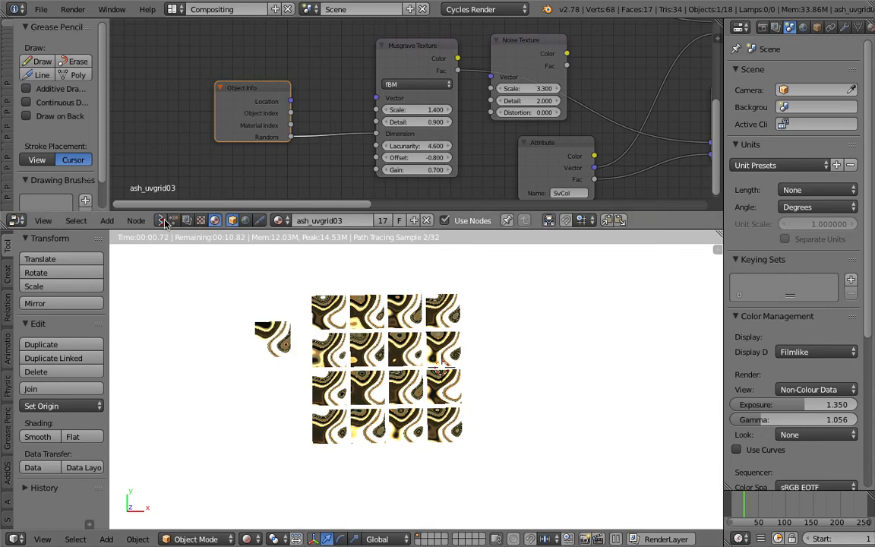
Open the Animation Nodes tree and set the Grid Mesh node's X and Y Divisions to 20
{"action": "left_click", "coordinate": [174, 220]}
{"action": "left_click", "coordinate": [237, 220]}
{"action": "middle_click_drag", "start_coordinate": [272, 139], "coordinate": [196, 181]}
{"action": "scroll", "coordinate": [195, 179], "scroll_direction": "up", "scroll_amount": 4}
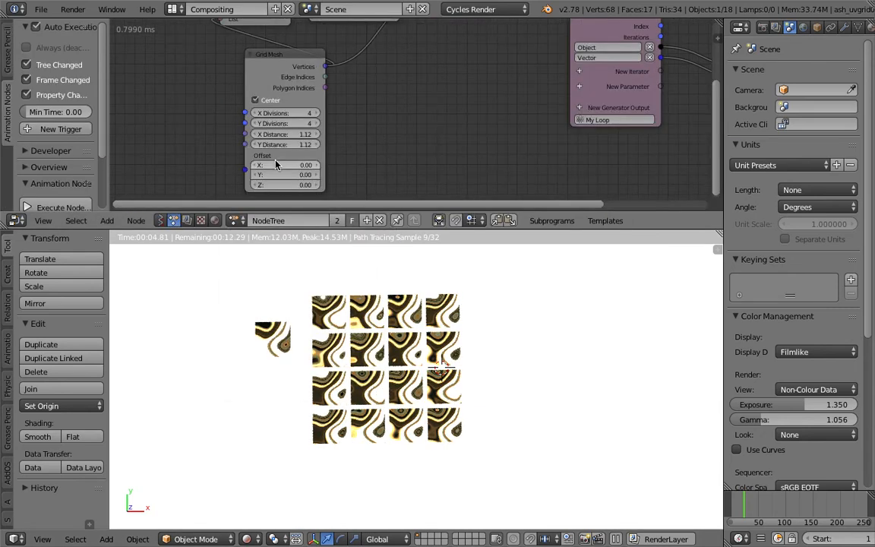
{"action": "left_click_drag", "start_coordinate": [292, 114], "coordinate": [291, 123]}
{"action": "type", "text": "20"}
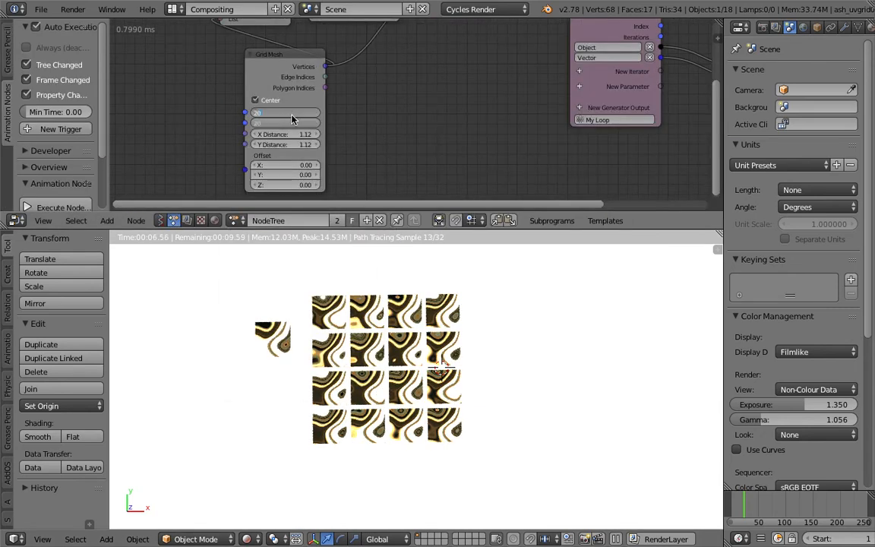
{"action": "key", "text": "Return"}
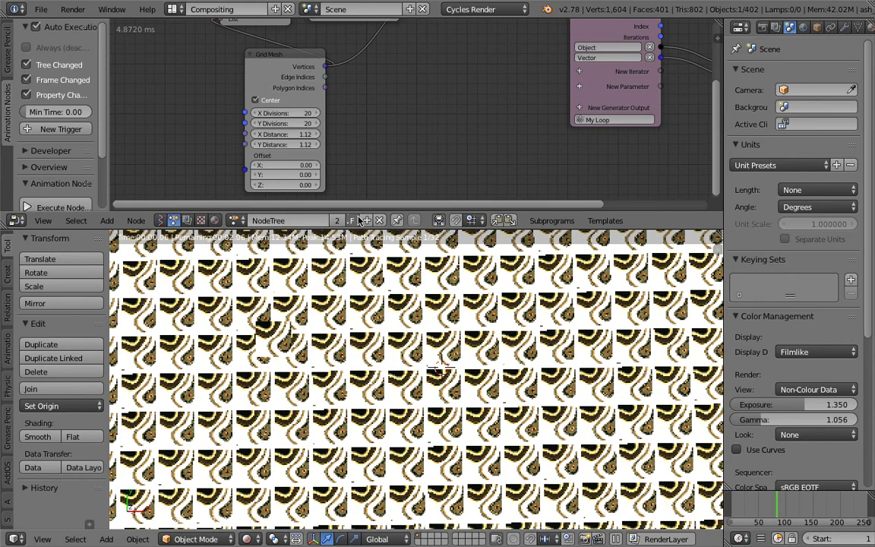
Set the Grid Mesh node's X and Y Distance to 1.00 and save over the blend file
{"action": "left_click_drag", "start_coordinate": [294, 134], "coordinate": [296, 145]}
{"action": "type", "text": "1"}
{"action": "key", "text": "Return"}
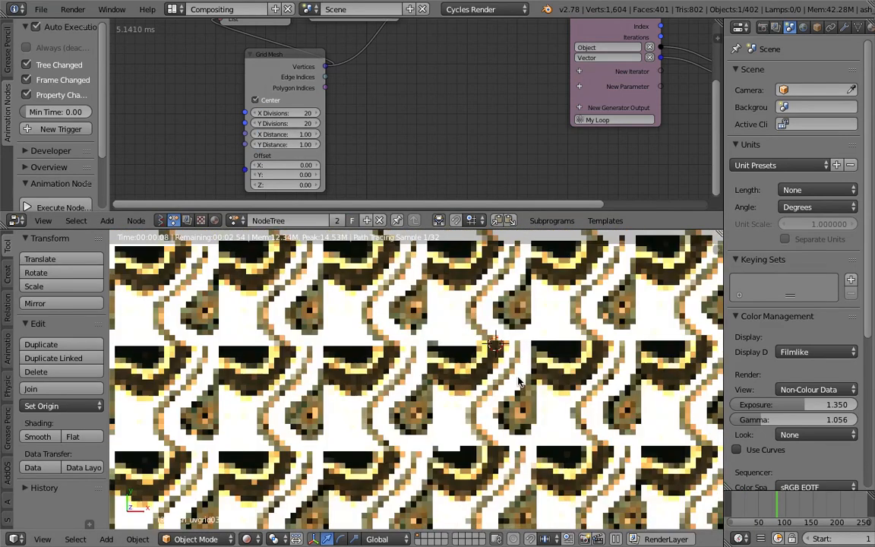
{"action": "key", "text": "ctrl+s"}
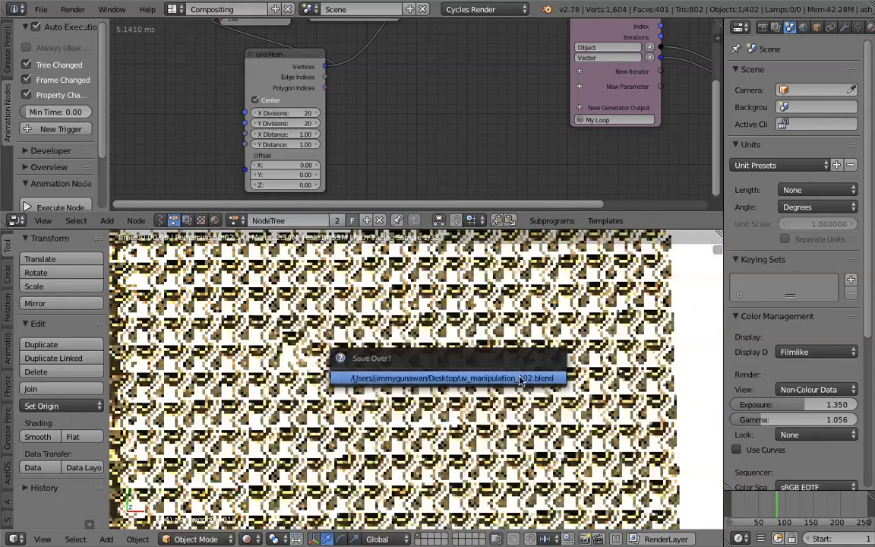
{"action": "left_click", "coordinate": [521, 378]}
Open the Sverchok tree NodeTree.001 and set the Range Int node's count to 400 and start to 180
{"action": "left_click", "coordinate": [160, 220]}
{"action": "left_click", "coordinate": [233, 220]}
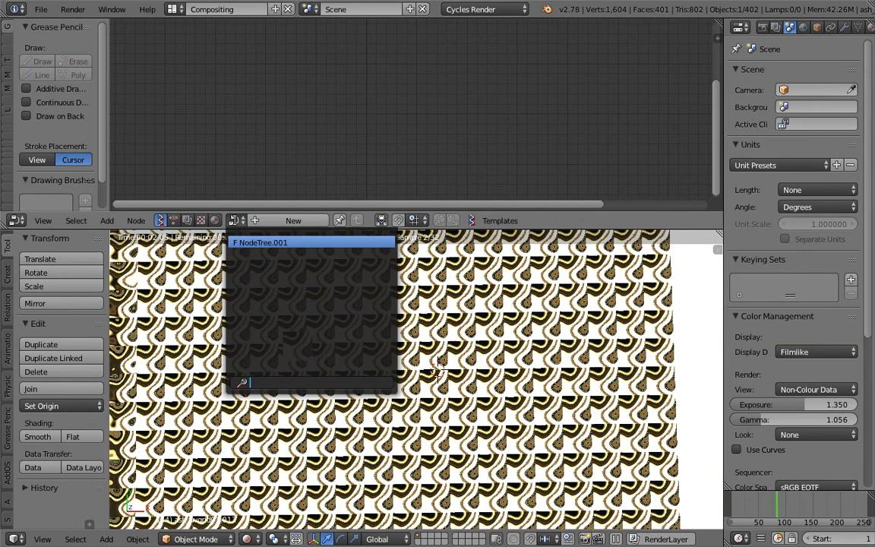
{"action": "left_click", "coordinate": [246, 244]}
{"action": "scroll", "coordinate": [405, 108], "scroll_direction": "up", "scroll_amount": 1}
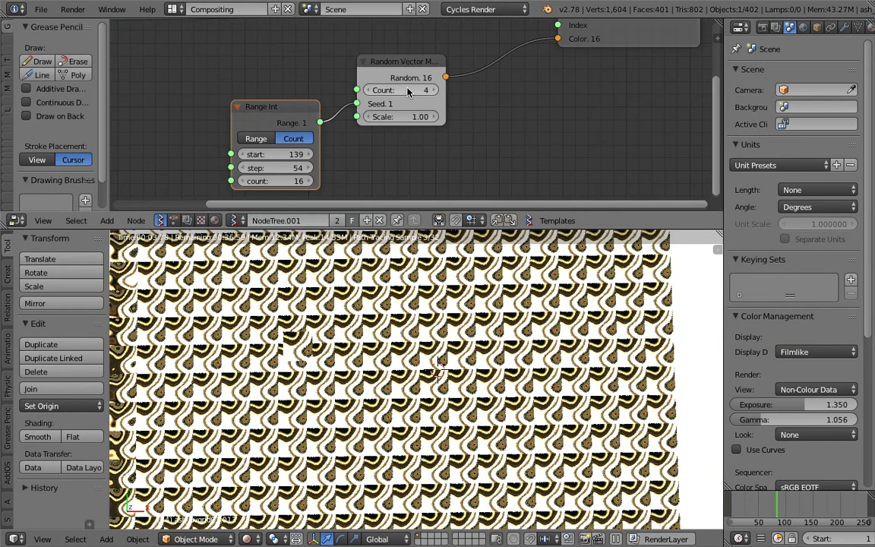
{"action": "scroll", "coordinate": [317, 120], "scroll_direction": "down", "scroll_amount": 1}
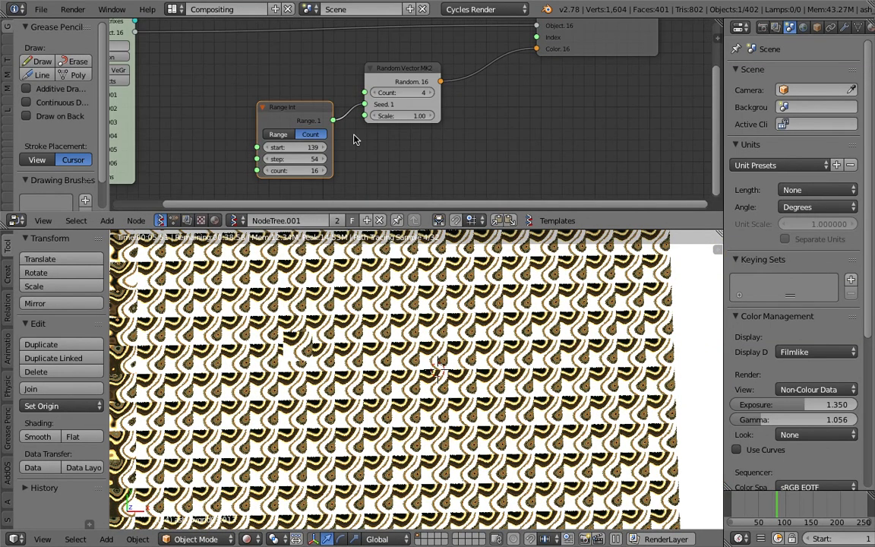
{"action": "left_click", "coordinate": [400, 92]}
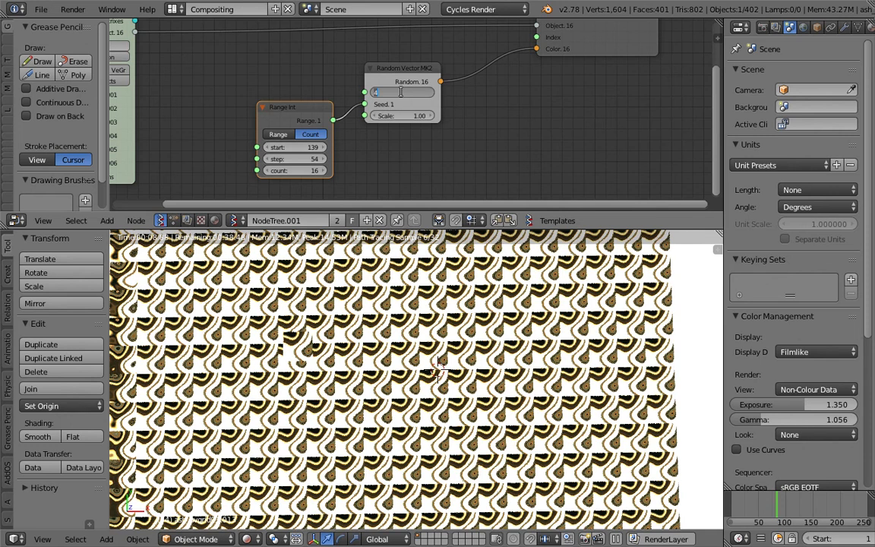
{"action": "key", "text": "Return"}
{"action": "left_click", "coordinate": [305, 170]}
{"action": "type", "text": "400"}
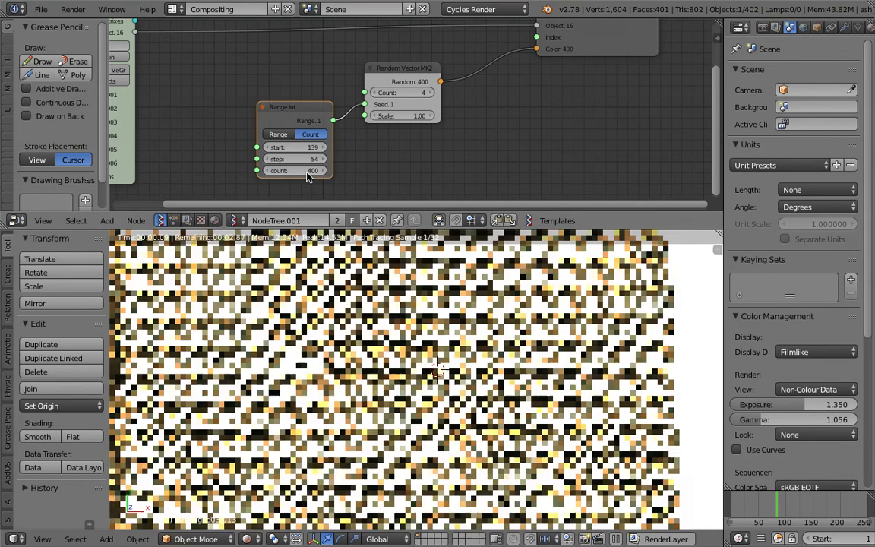
{"action": "key", "text": "Return"}
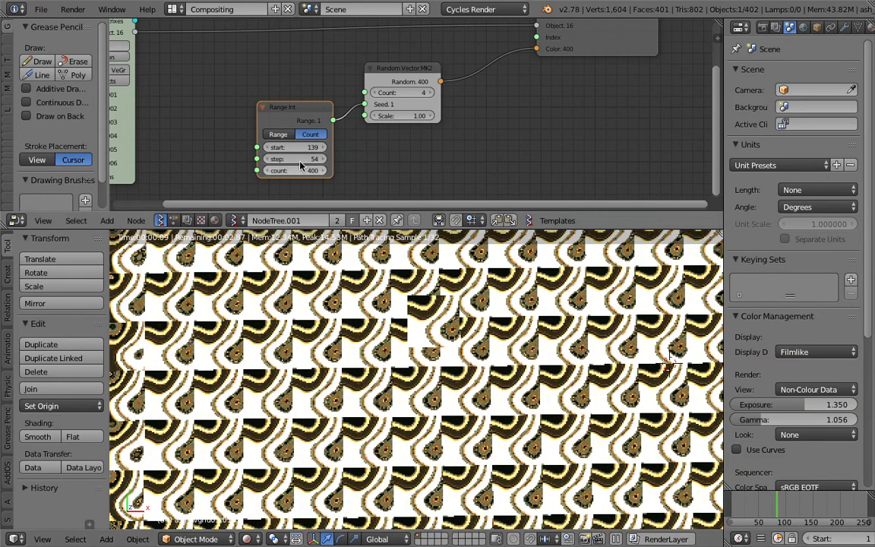
{"action": "left_click_drag", "start_coordinate": [304, 147], "coordinate": [345, 147]}
Invert the selection to select all the planes and switch the viewport to Solid shading
{"action": "middle_click_drag", "start_coordinate": [376, 336], "coordinate": [353, 534]}
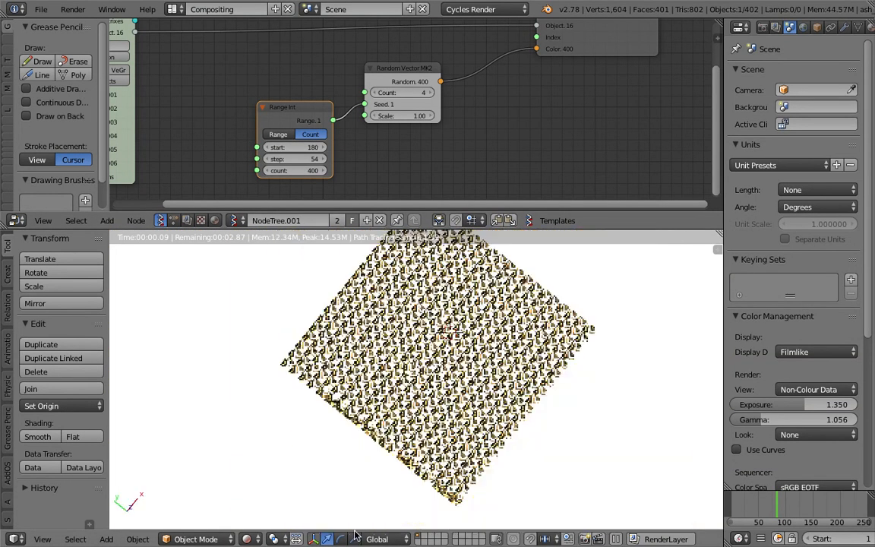
{"action": "scroll", "coordinate": [375, 434], "scroll_direction": "down", "scroll_amount": 3}
{"action": "key", "text": "ctrl+i"}
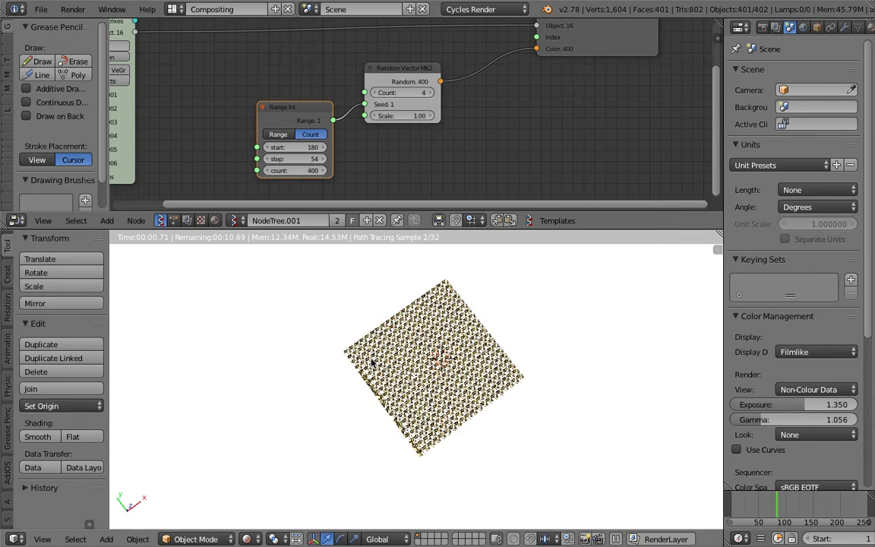
{"action": "left_click", "coordinate": [249, 538]}
{"action": "left_click", "coordinate": [262, 486]}
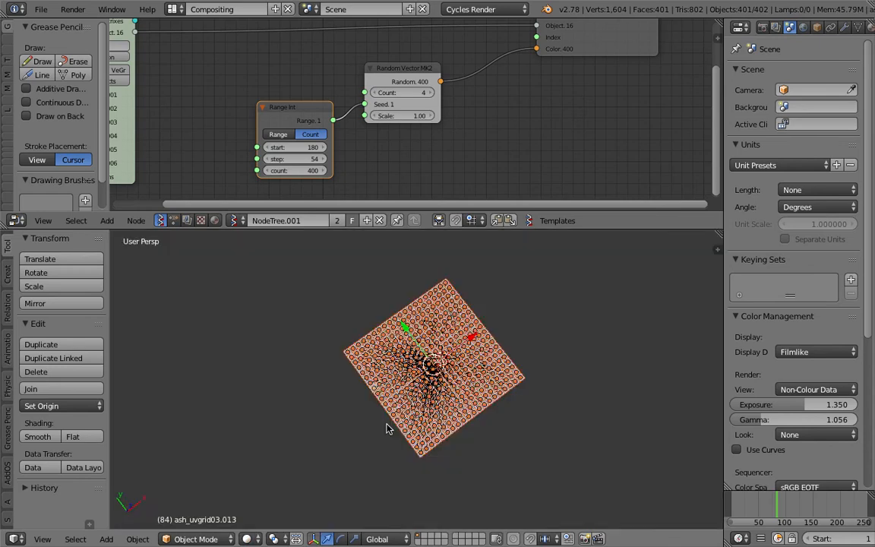
Load the selected planes into the Sverchok Objects in mk3 node
{"action": "middle_click_drag", "start_coordinate": [385, 429], "coordinate": [390, 393]}
{"action": "key", "text": "b"}
{"action": "left_click_drag", "start_coordinate": [342, 277], "coordinate": [543, 469]}
{"action": "middle_click_drag", "start_coordinate": [203, 122], "coordinate": [393, 195]}
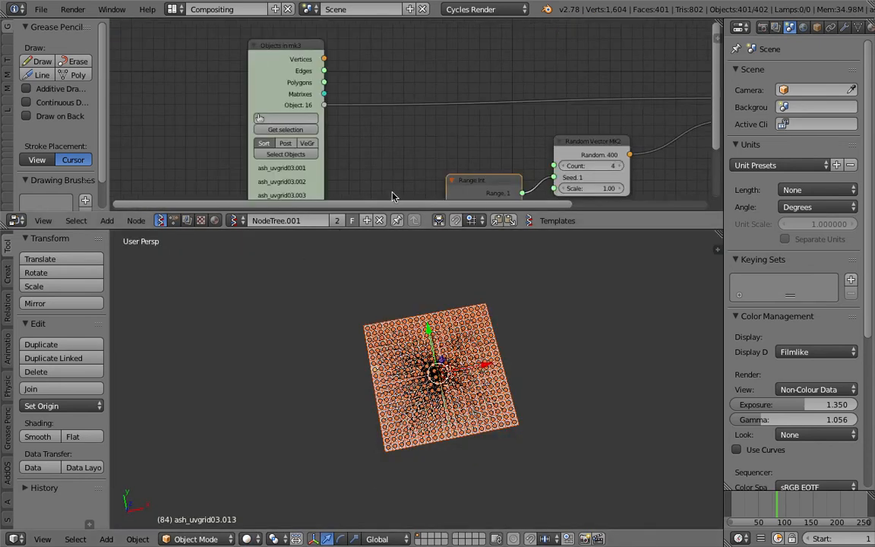
{"action": "left_click", "coordinate": [296, 131]}
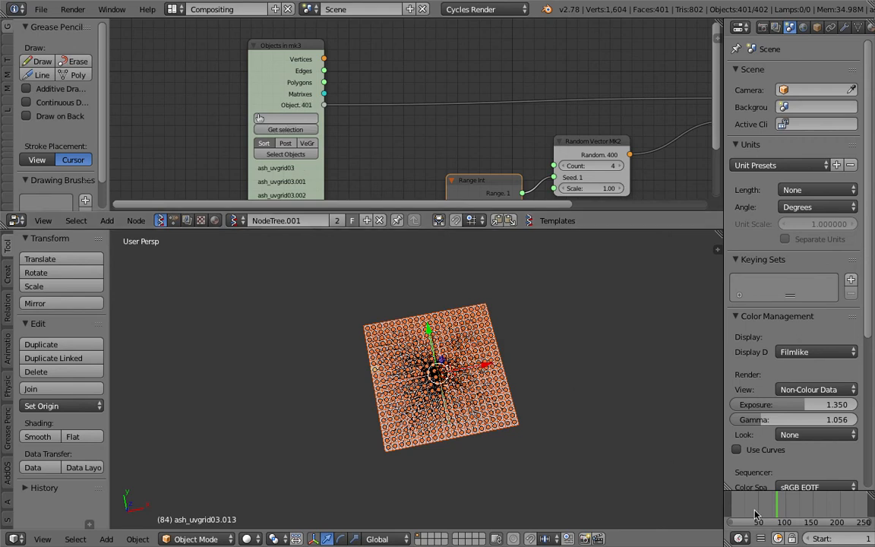
Bring the Animation Nodes tree back into the node editor and switch the viewport to Rendered shading
{"action": "scroll", "coordinate": [583, 434], "scroll_direction": "up", "scroll_amount": 5}
{"action": "scroll", "coordinate": [583, 434], "scroll_direction": "up", "scroll_amount": 3}
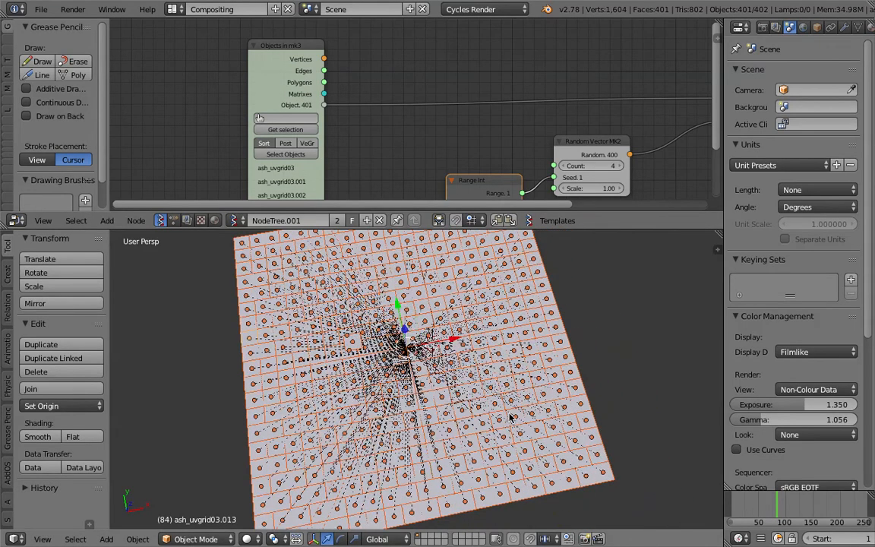
{"action": "left_click", "coordinate": [174, 221]}
{"action": "mouse_move", "coordinate": [275, 168]}
{"action": "middle_mouse_down"}
{"action": "mouse_move", "coordinate": [239, 150]}
{"action": "mouse_move", "coordinate": [186, 83]}
{"action": "middle_mouse_up"}
{"action": "scroll", "coordinate": [354, 448], "scroll_direction": "down", "scroll_amount": 3}
{"action": "left_click", "coordinate": [248, 538]}
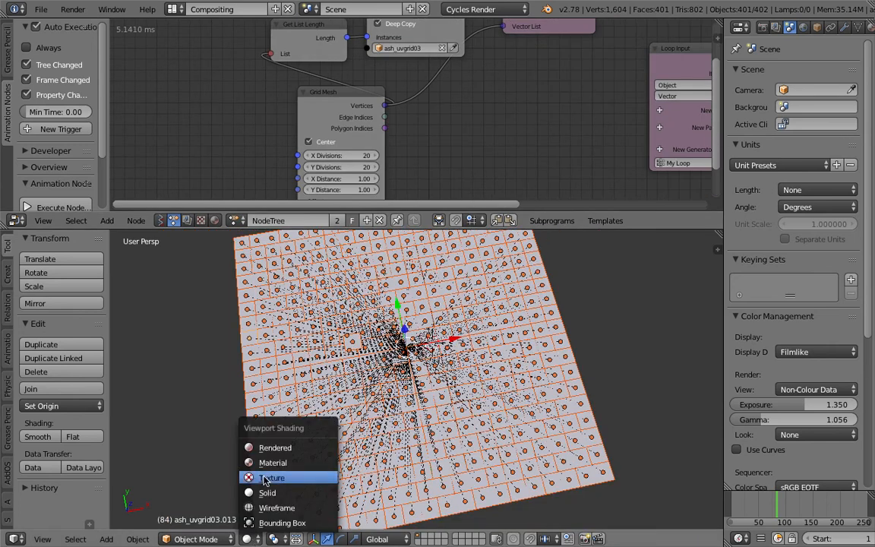
{"action": "left_click", "coordinate": [255, 447]}
{"action": "scroll", "coordinate": [382, 416], "scroll_direction": "up", "scroll_amount": 6}
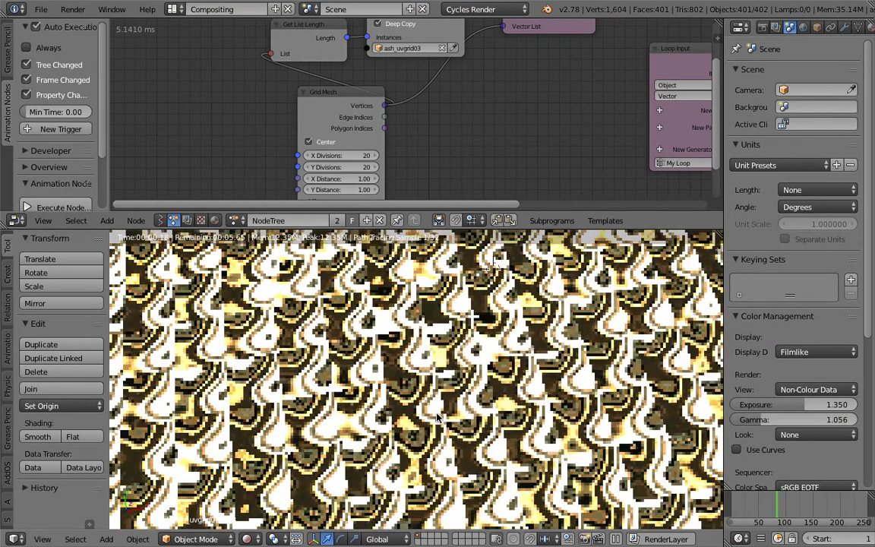
Maximize the 3D viewport and examine the texture variation across the 20x20 grid, finishing in Top view
{"action": "key", "text": "shift+space"}
{"action": "scroll", "coordinate": [472, 391], "scroll_direction": "up", "scroll_amount": 1}
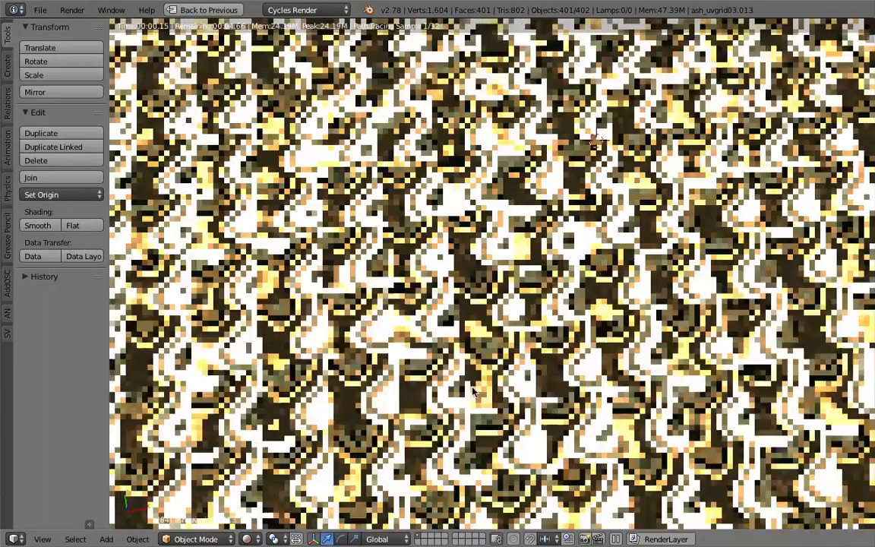
{"action": "scroll", "coordinate": [500, 393], "scroll_direction": "down", "scroll_amount": 2}
{"action": "scroll", "coordinate": [499, 392], "scroll_direction": "down", "scroll_amount": 2}
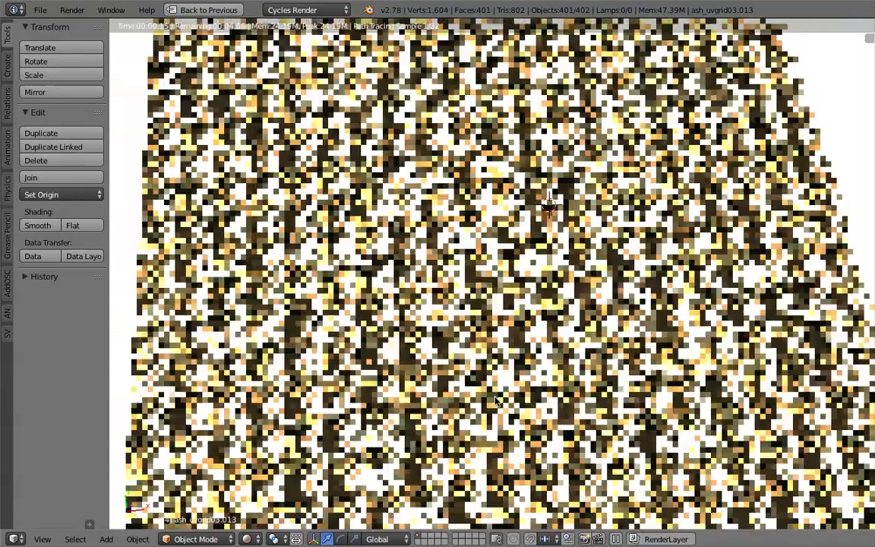
{"action": "scroll", "coordinate": [491, 406], "scroll_direction": "up", "scroll_amount": 3}
{"action": "middle_click_drag", "start_coordinate": [489, 407], "coordinate": [508, 419]}
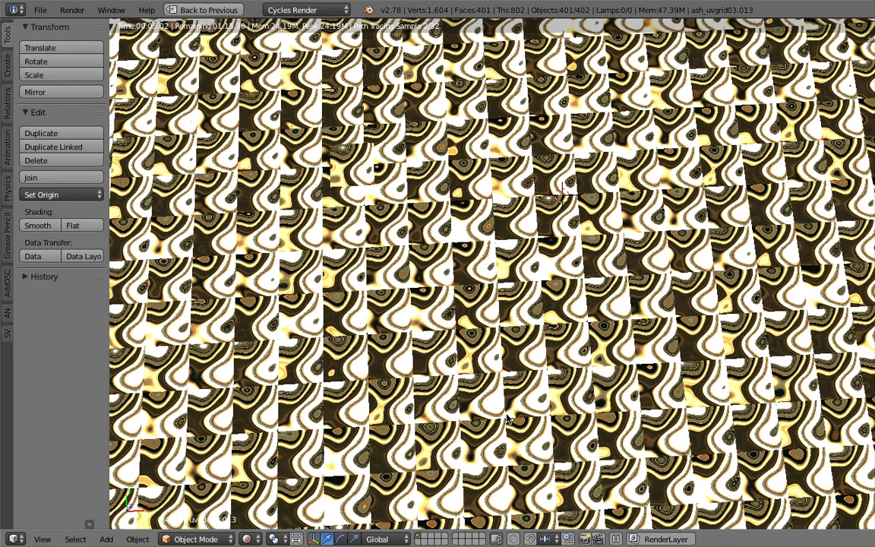
{"action": "left_click", "coordinate": [42, 538]}
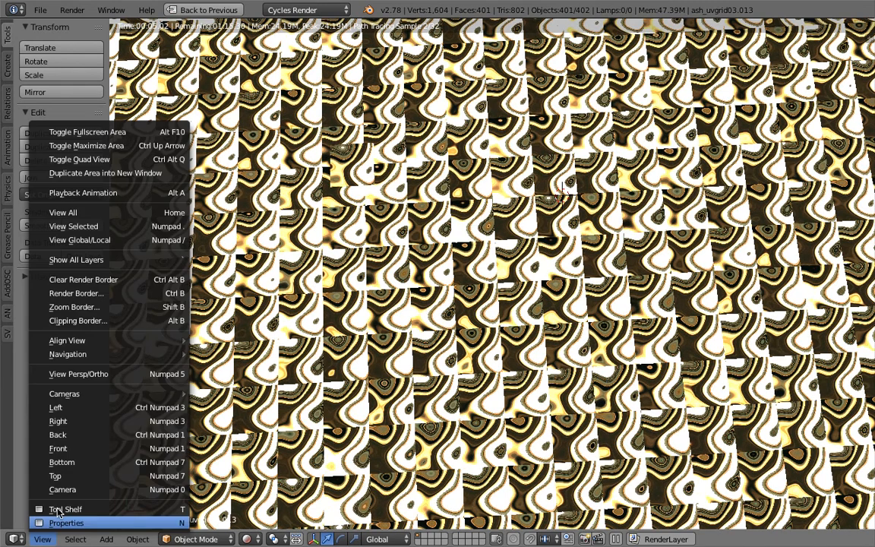
{"action": "left_click", "coordinate": [57, 476]}
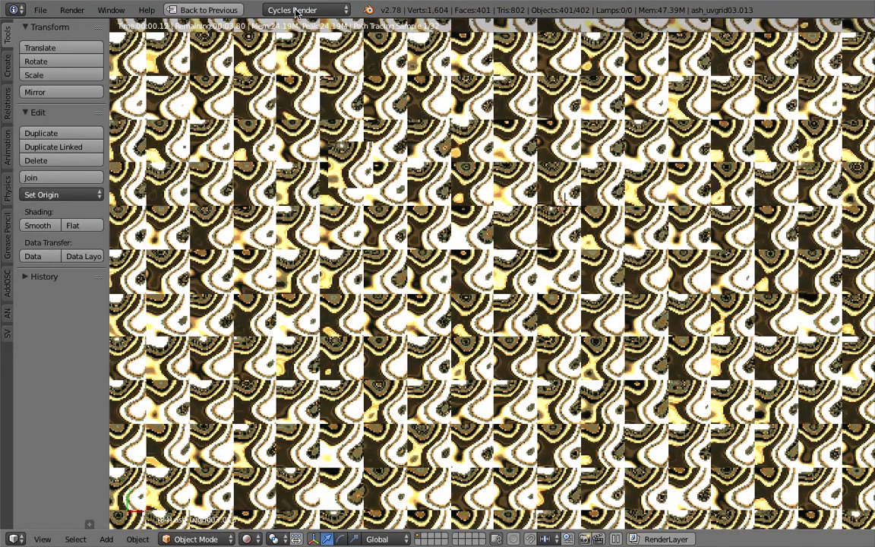
Restore the editor layout and, in the material nodes, link the Noise Texture's Color output to the Add node feeding the Image Texture
{"action": "left_click", "coordinate": [230, 10]}
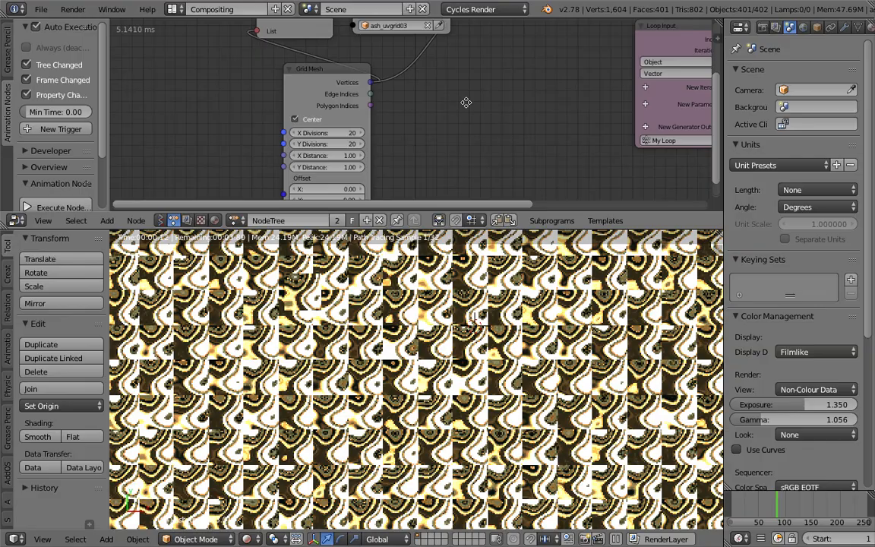
{"action": "middle_click_drag", "start_coordinate": [466, 102], "coordinate": [353, 138]}
{"action": "left_click", "coordinate": [214, 221]}
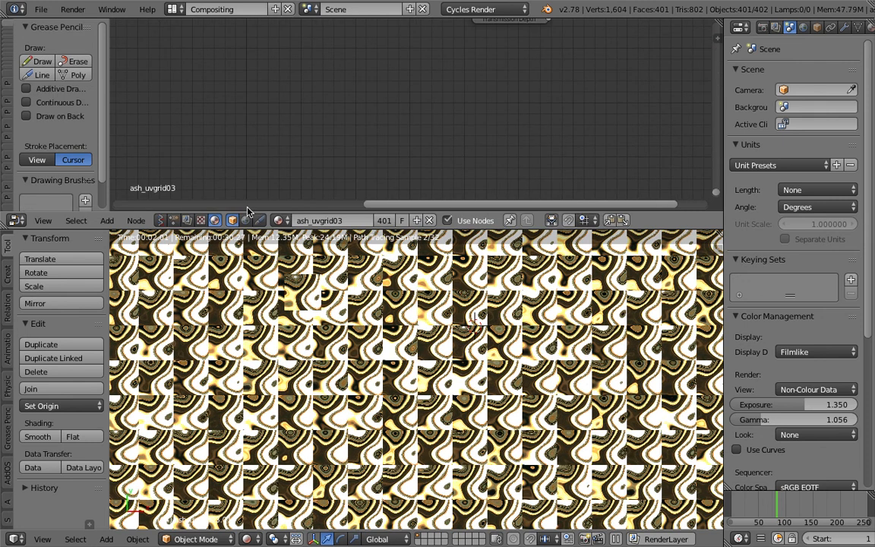
{"action": "scroll", "coordinate": [290, 162], "scroll_direction": "down", "scroll_amount": 2}
{"action": "scroll", "coordinate": [290, 163], "scroll_direction": "down", "scroll_amount": 2}
{"action": "middle_click_drag", "start_coordinate": [302, 61], "coordinate": [375, 134]}
{"action": "left_click_drag", "start_coordinate": [319, 89], "coordinate": [433, 148]}
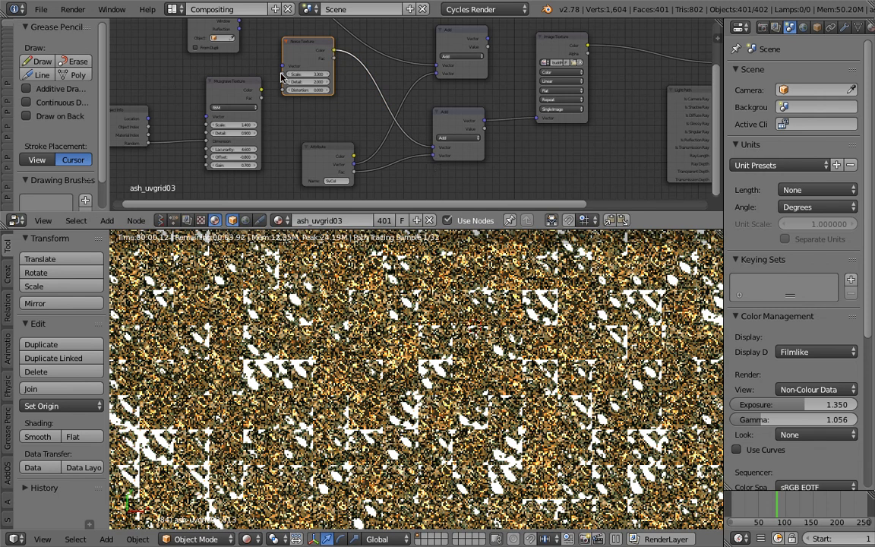
Set the Noise Texture's Scale to 0.900 and Detail to 1.600, and inspect the grid in the maximized viewport
{"action": "scroll", "coordinate": [281, 77], "scroll_direction": "up", "scroll_amount": 1}
{"action": "mouse_move", "coordinate": [300, 72]}
{"action": "left_mouse_down"}
{"action": "mouse_move", "coordinate": [285, 71]}
{"action": "mouse_move", "coordinate": [311, 80]}
{"action": "left_mouse_up"}
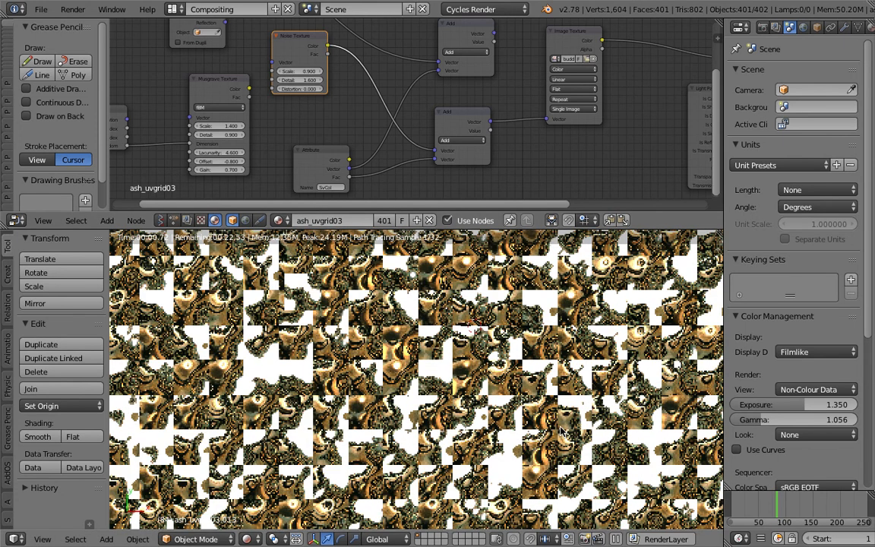
{"action": "key", "text": "shift+space"}
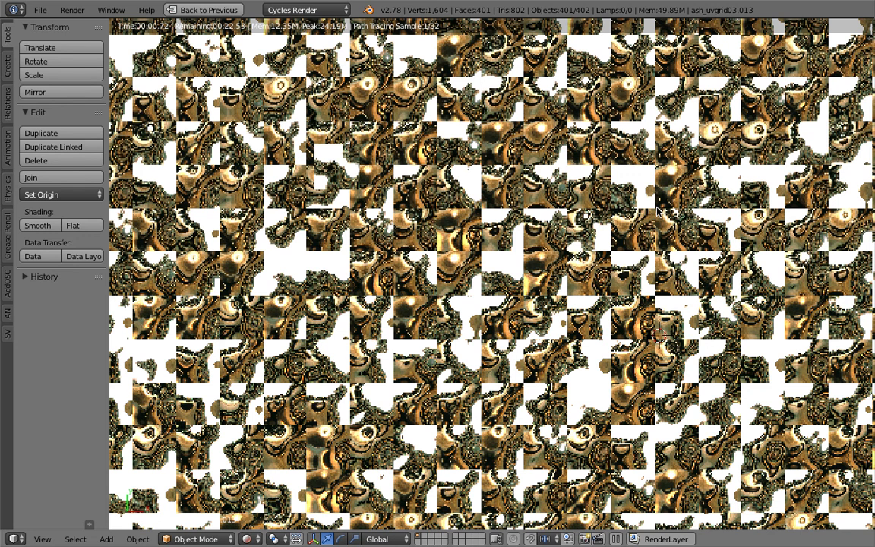
{"action": "scroll", "coordinate": [658, 212], "scroll_direction": "up", "scroll_amount": 3}
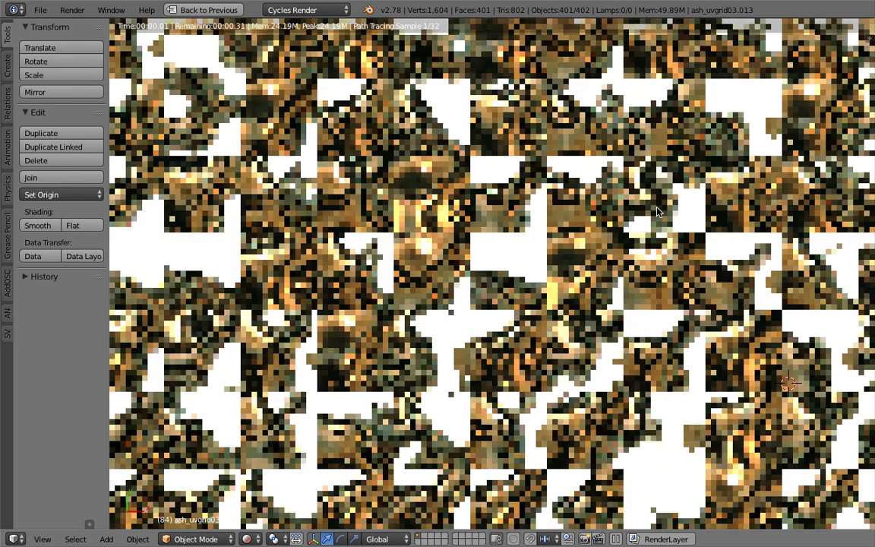
{"action": "scroll", "coordinate": [653, 214], "scroll_direction": "up", "scroll_amount": 2}
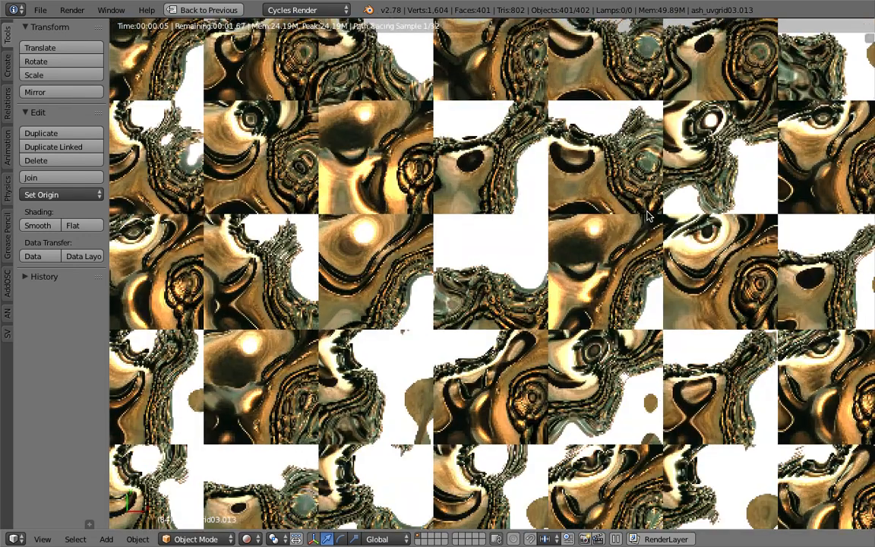
{"action": "scroll", "coordinate": [645, 251], "scroll_direction": "down", "scroll_amount": 2}
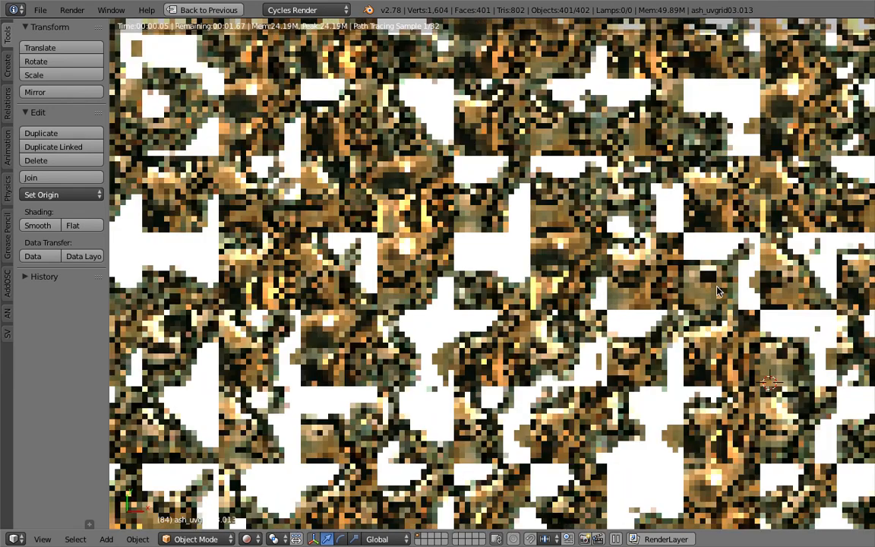
{"action": "scroll", "coordinate": [683, 281], "scroll_direction": "down", "scroll_amount": 1}
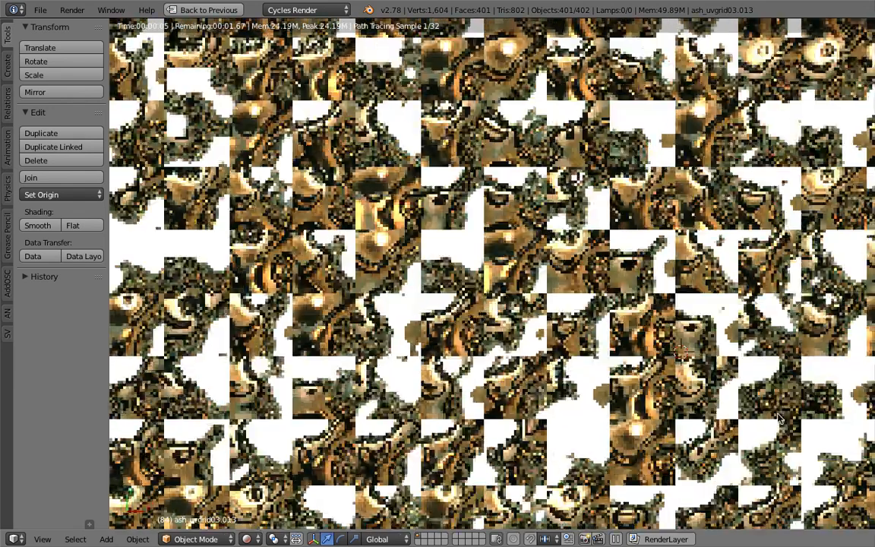